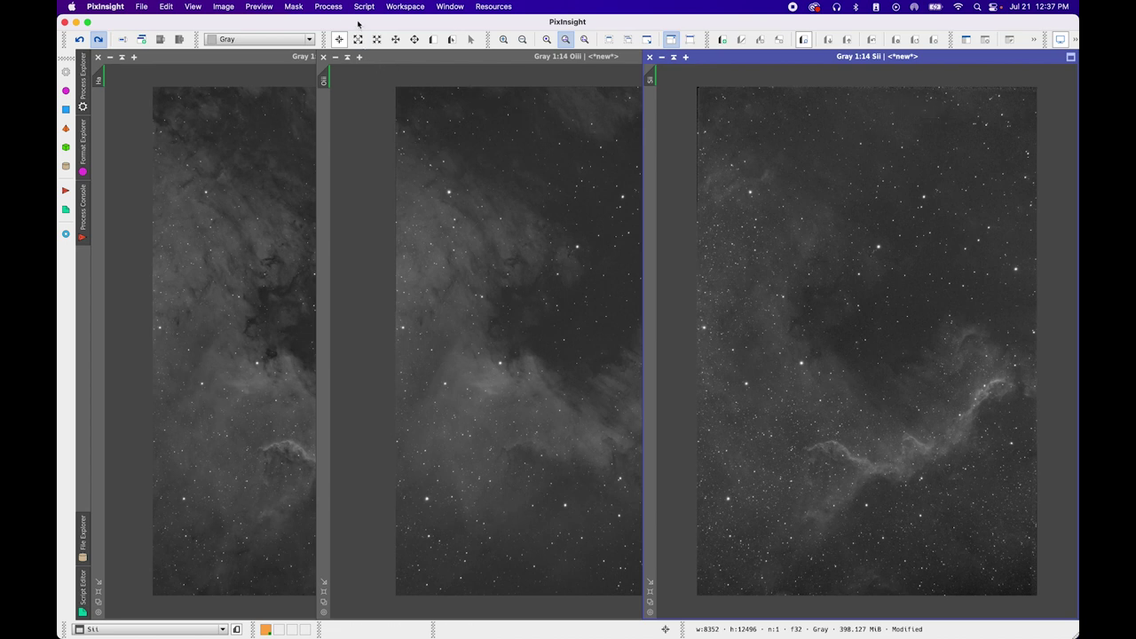
# Open DynamicCrop, then minimise the Ha and Oiii images so only the Sii image sits beside the crop dialog
pyautogui.click(328, 7)
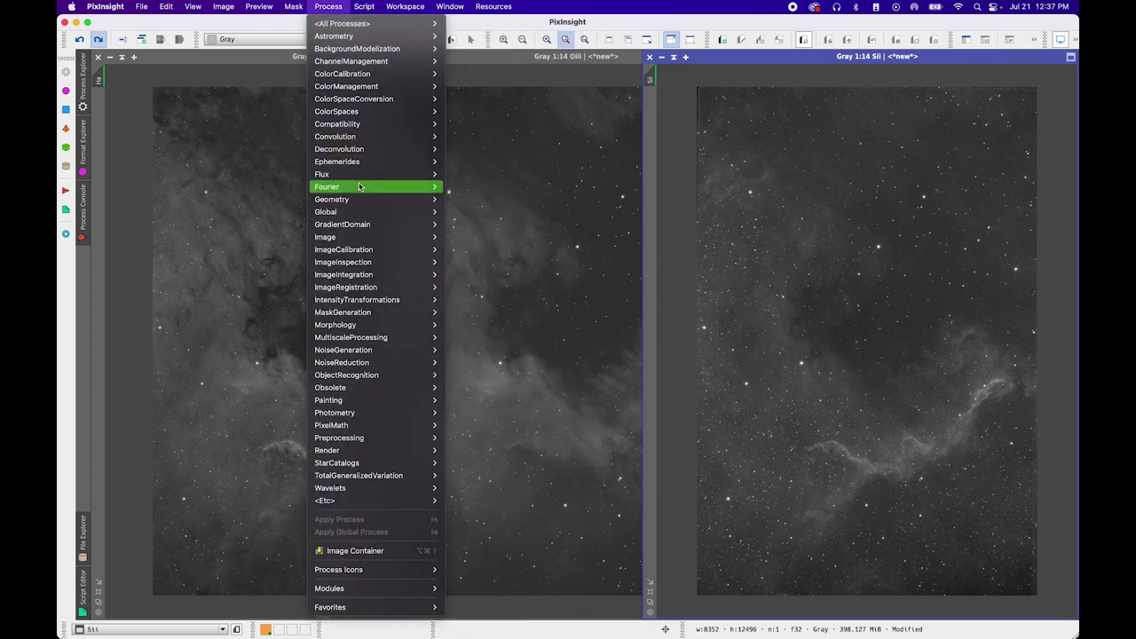
pyautogui.moveTo(362, 199)
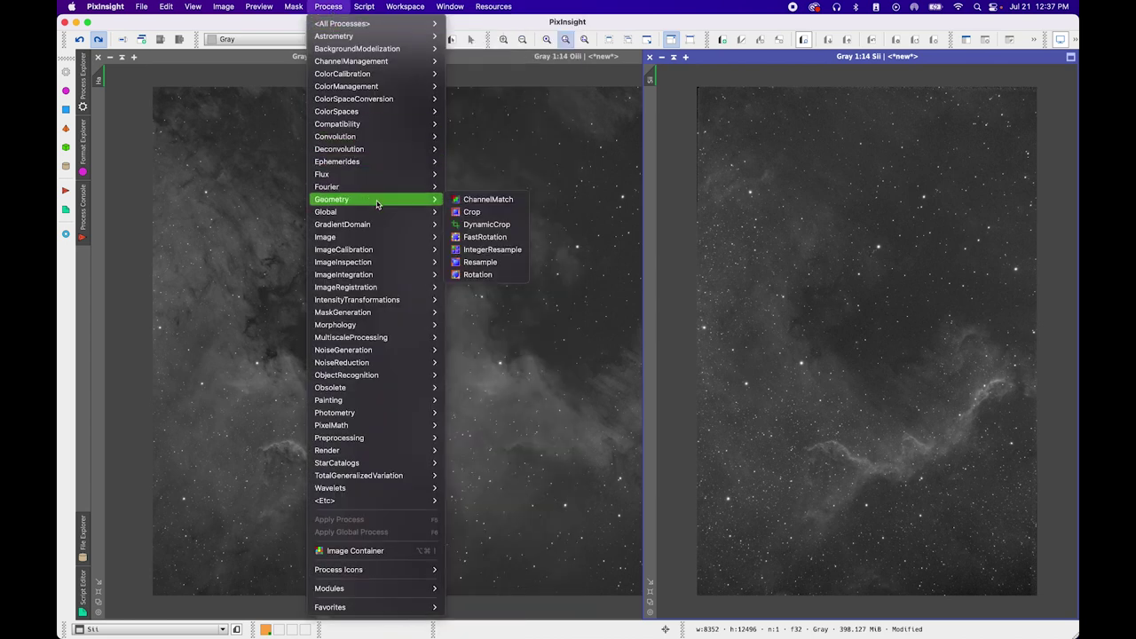
pyautogui.click(482, 224)
pyautogui.click(335, 57)
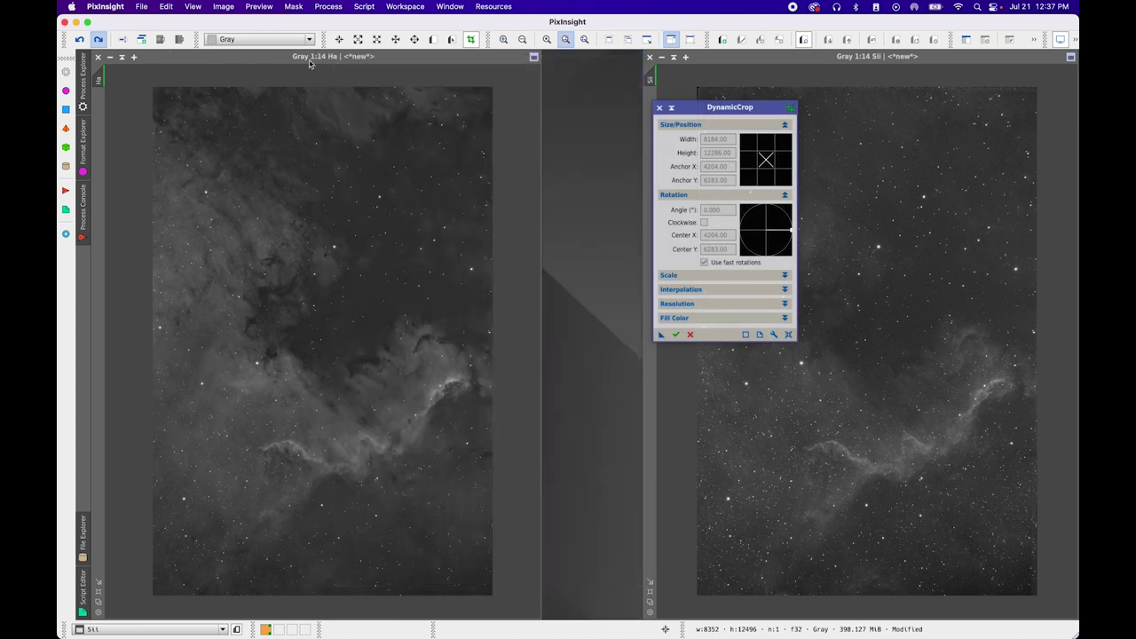
pyautogui.click(111, 57)
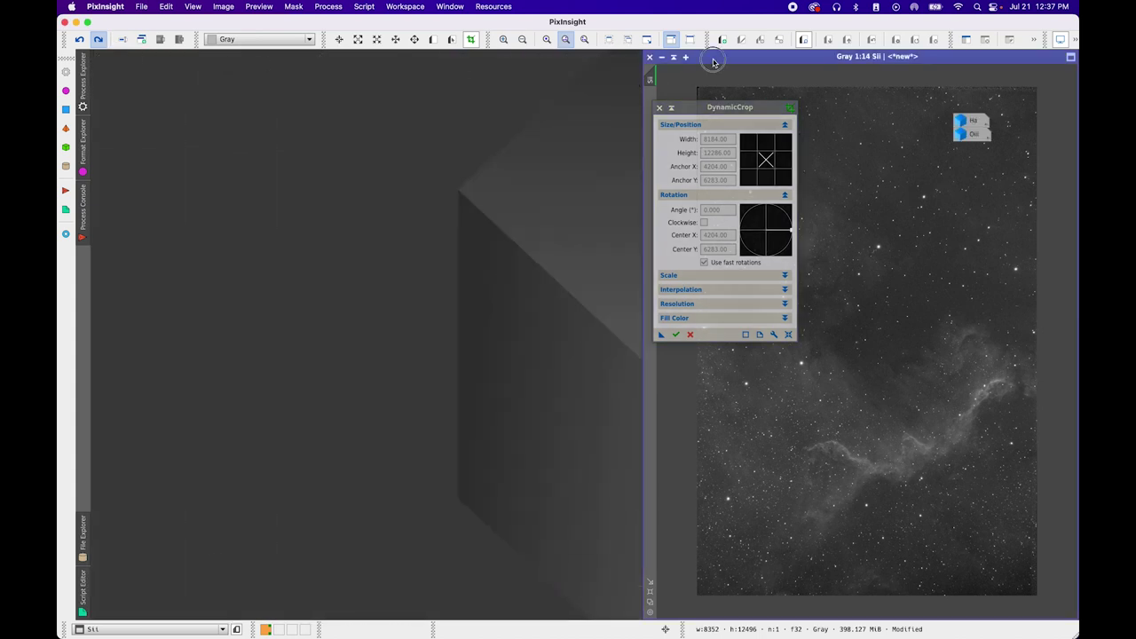
pyautogui.click(513, 42)
pyautogui.moveTo(525, 57); pyautogui.dragTo(406, 61)
pyautogui.moveTo(709, 108); pyautogui.dragTo(861, 119)
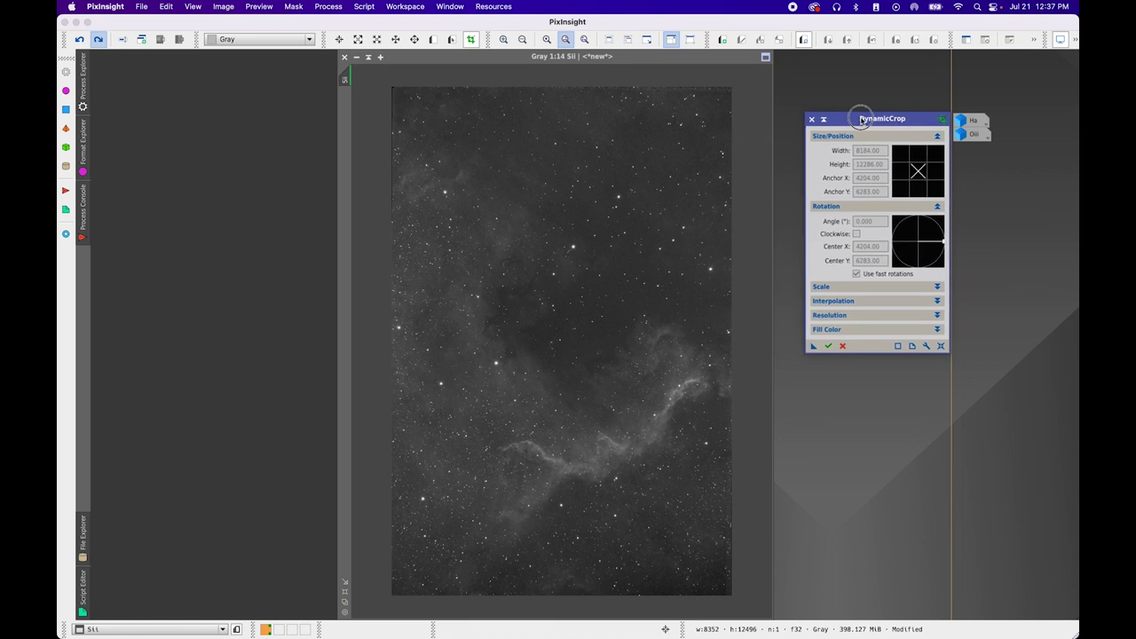
# Set up a crop of about 8212 × 12300 px on the Sii image, trimming slightly inside all four edges
pyautogui.click(563, 262)
pyautogui.click(942, 346)
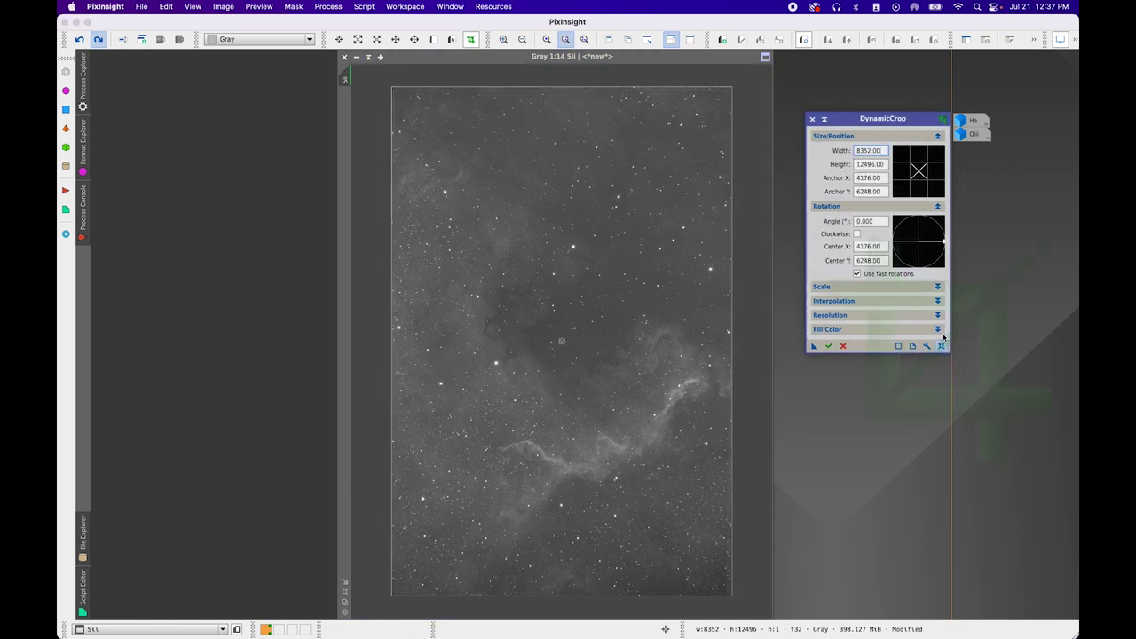
pyautogui.moveTo(522, 86); pyautogui.dragTo(523, 91)
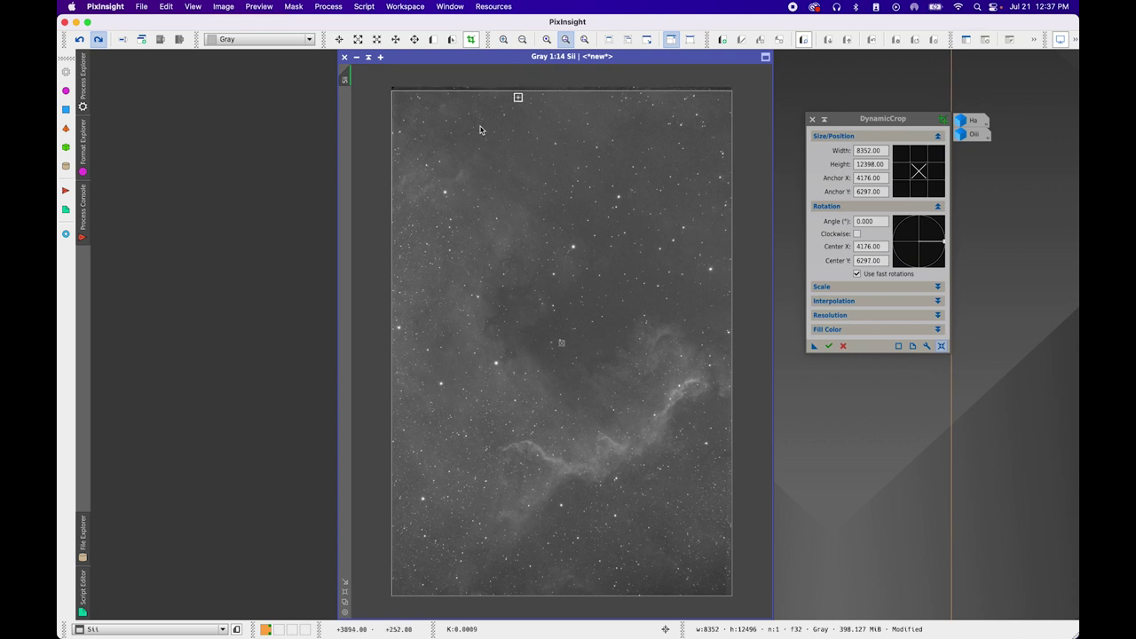
pyautogui.moveTo(390, 181); pyautogui.dragTo(395, 182)
pyautogui.moveTo(550, 598); pyautogui.dragTo(547, 594)
pyautogui.moveTo(734, 477); pyautogui.dragTo(731, 479)
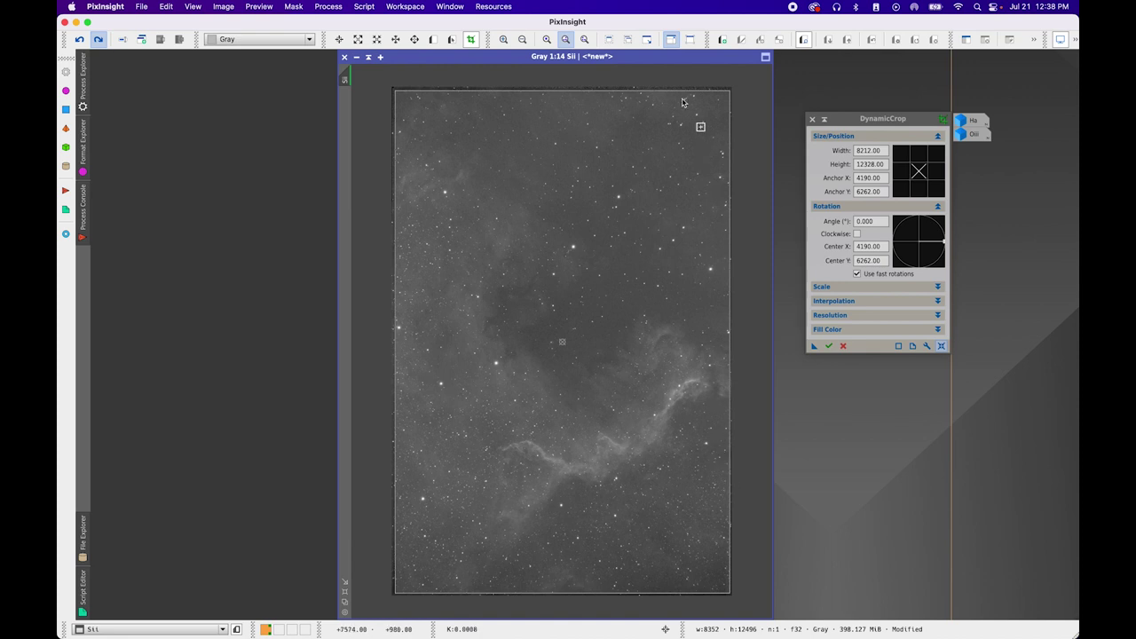
pyautogui.moveTo(658, 94); pyautogui.dragTo(657, 93)
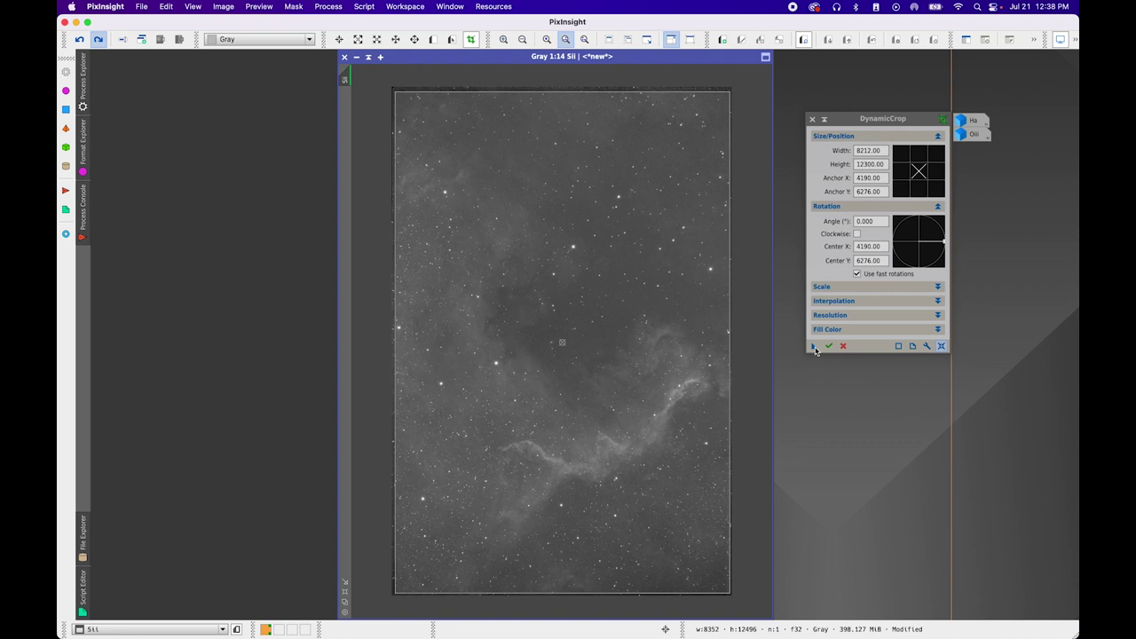
# Save the crop settings as a workspace process icon and crop the Sii image, then put away the image and DynamicCrop
pyautogui.moveTo(815, 350); pyautogui.dragTo(992, 390)
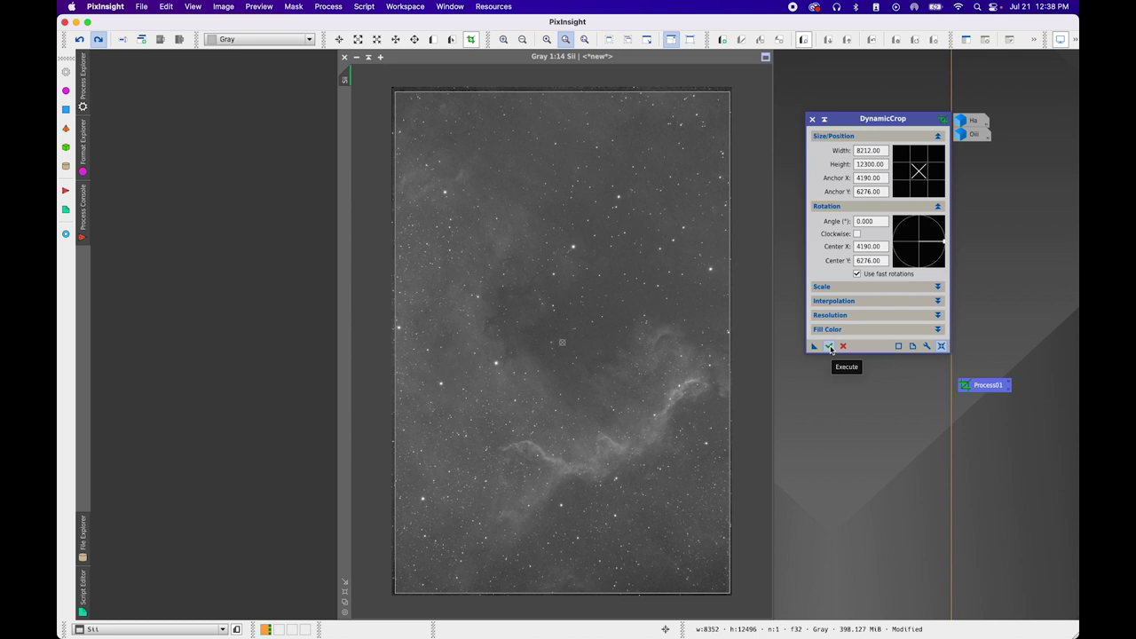
pyautogui.click(829, 347)
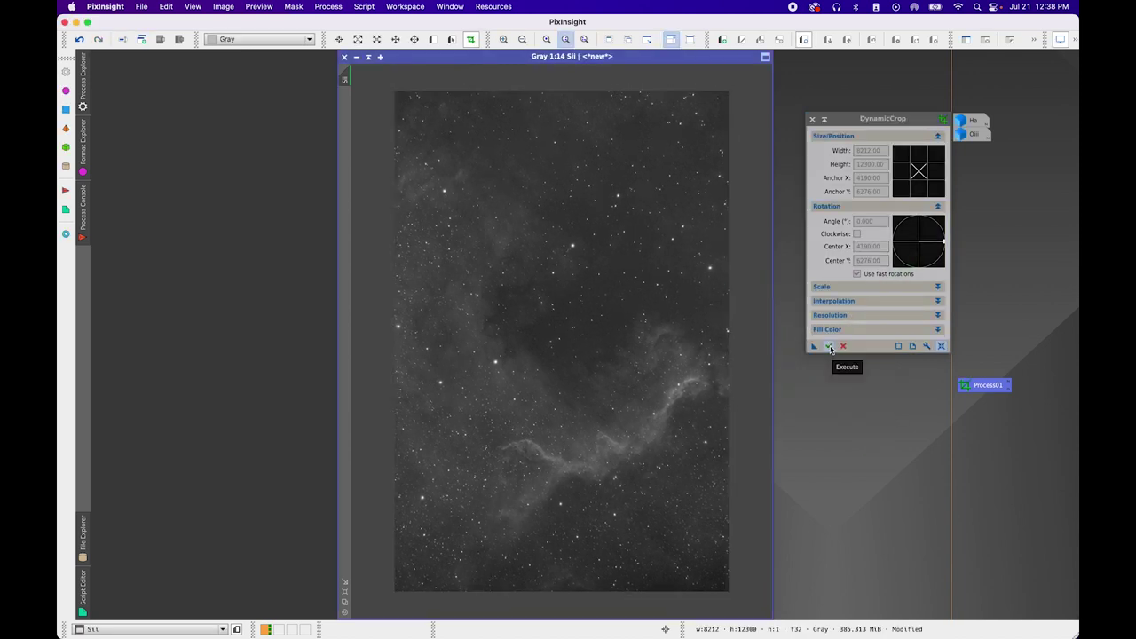
pyautogui.scroll(1, 534, 316)
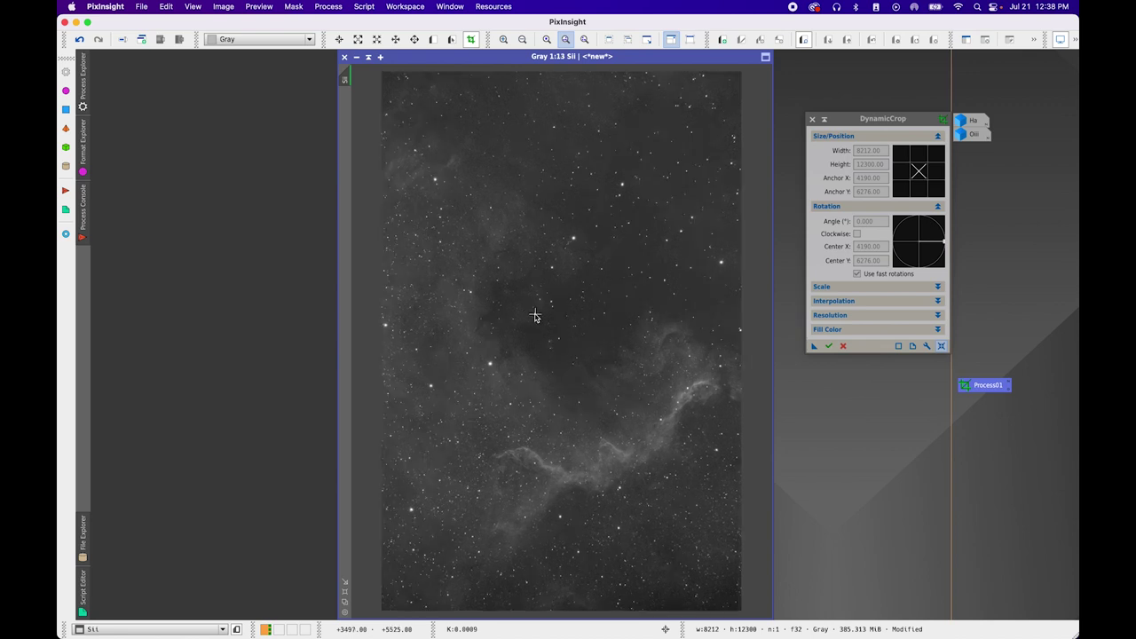
pyautogui.click(356, 57)
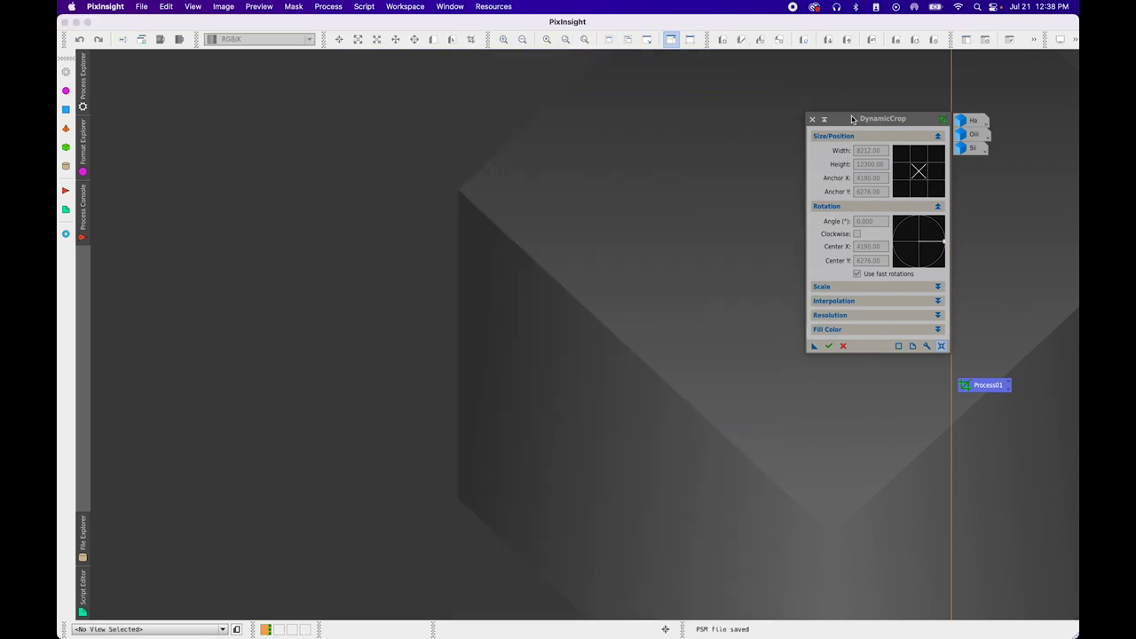
pyautogui.click(810, 119)
# Restore the Oiii and Ha images in turn and apply the saved crop process icon to each
pyautogui.doubleClick(974, 134)
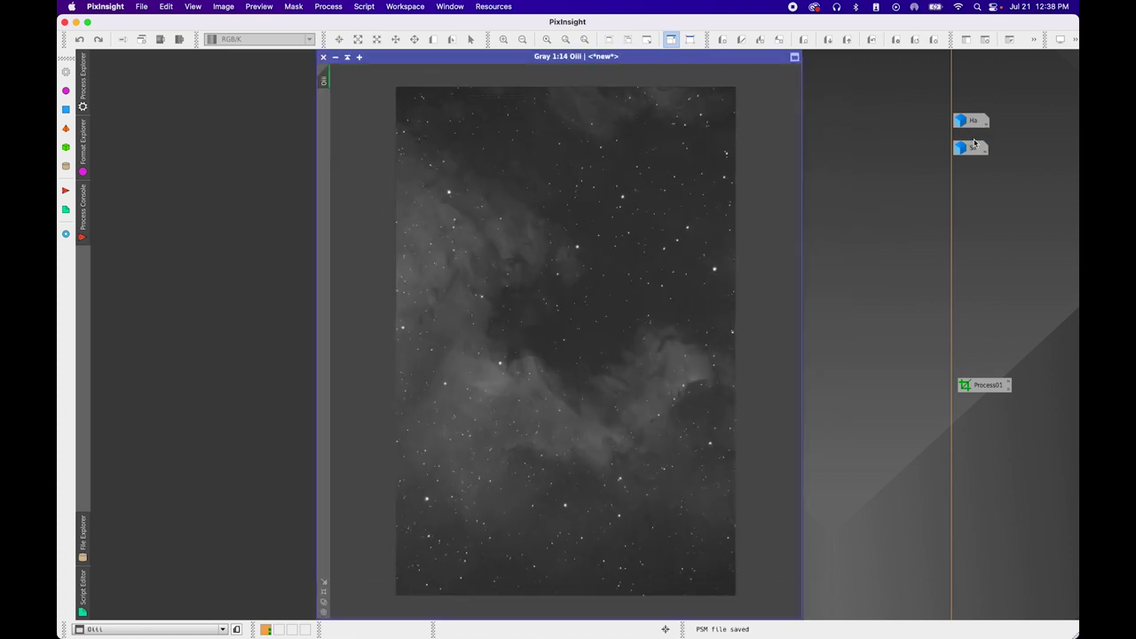
pyautogui.moveTo(983, 385); pyautogui.dragTo(692, 363)
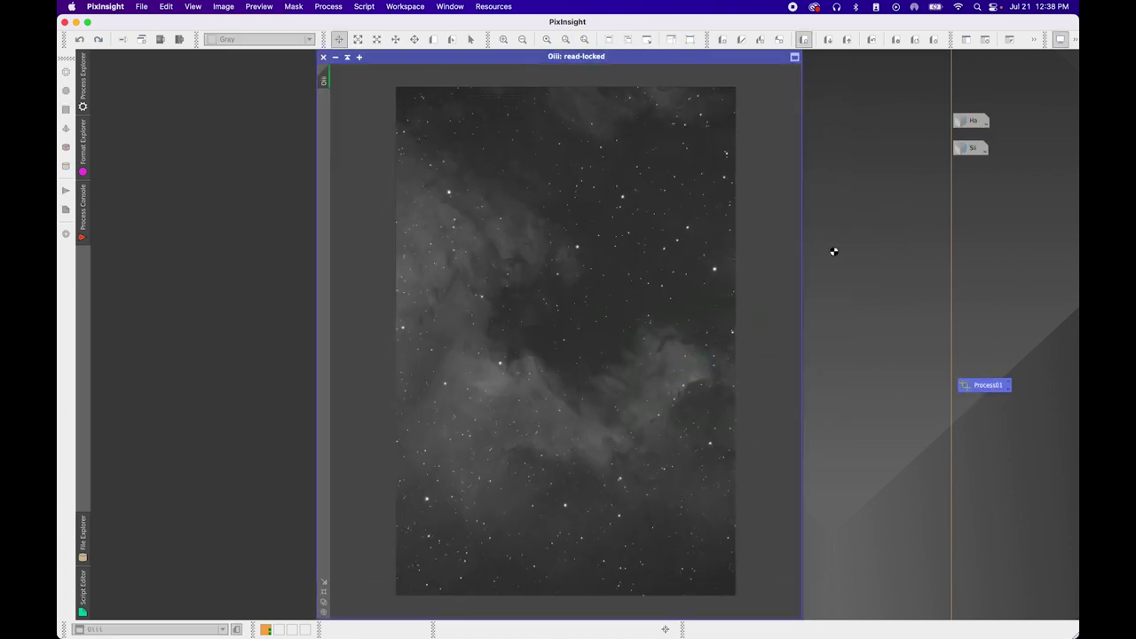
pyautogui.click(335, 58)
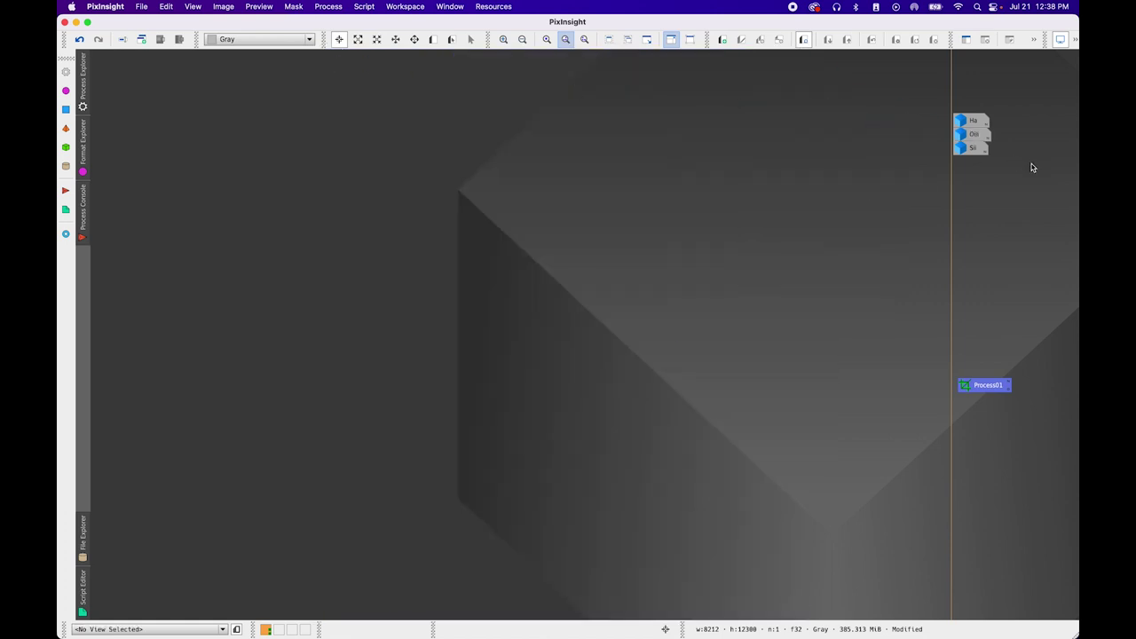
pyautogui.doubleClick(969, 124)
pyautogui.moveTo(987, 387); pyautogui.dragTo(491, 337)
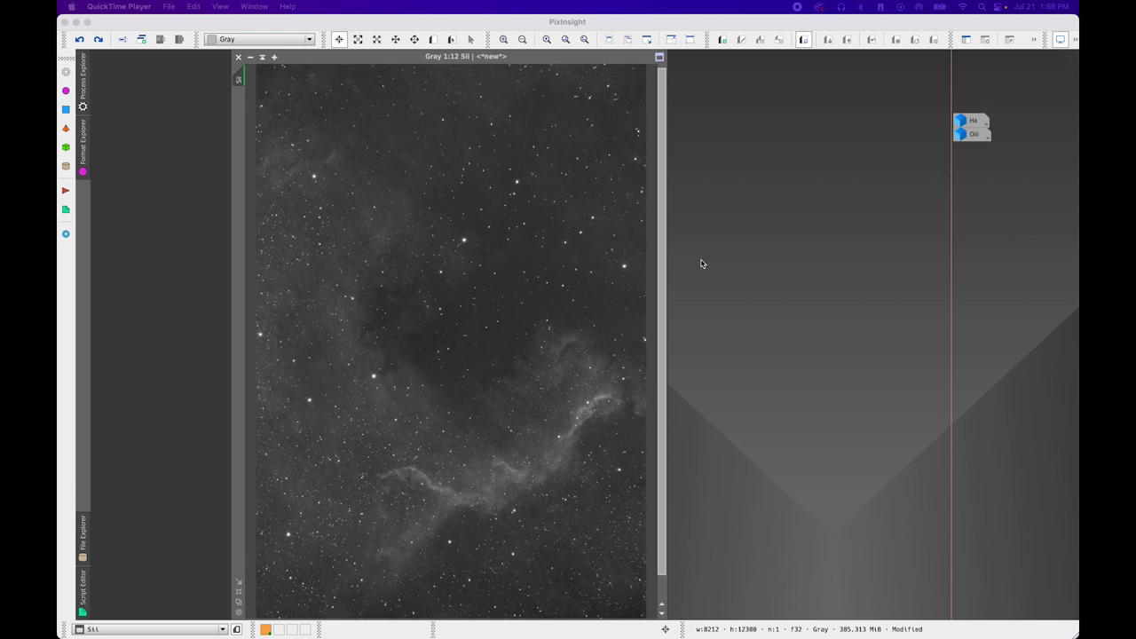
# Bring up the Ha image in place of Sii and open the MultiscaleLinearTransform process
pyautogui.click(258, 66)
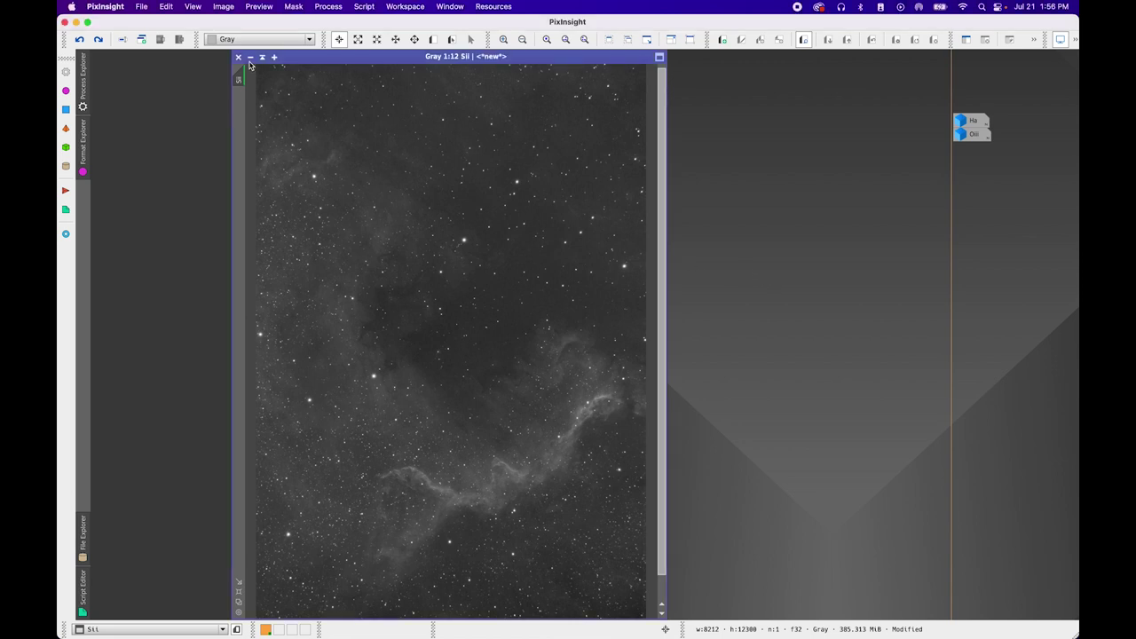
pyautogui.click(249, 56)
pyautogui.doubleClick(972, 120)
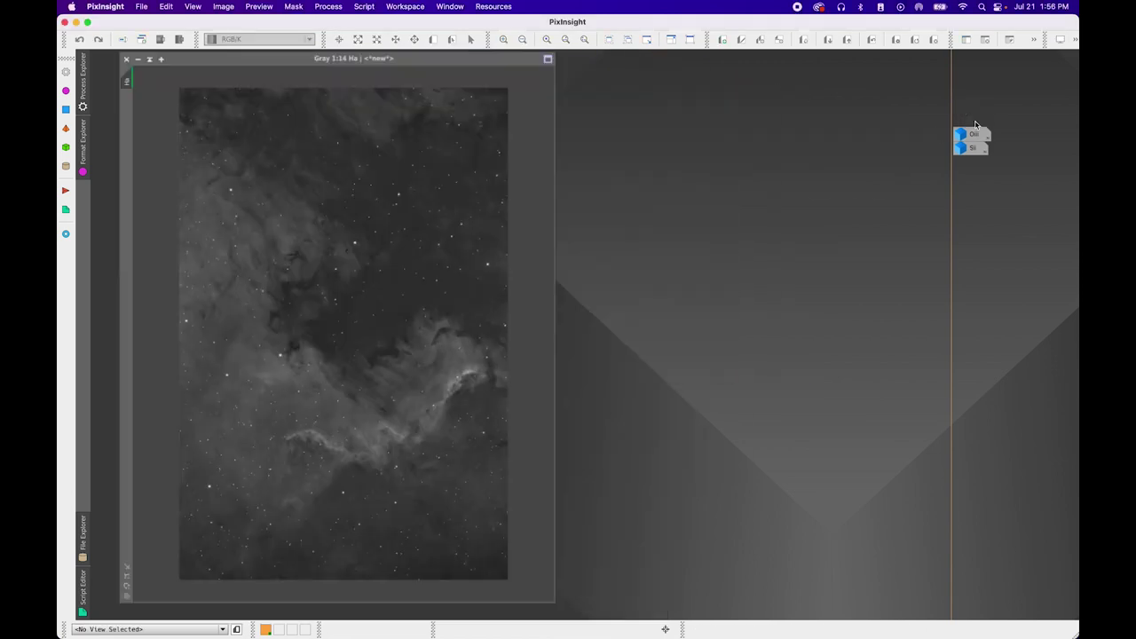
pyautogui.click(327, 7)
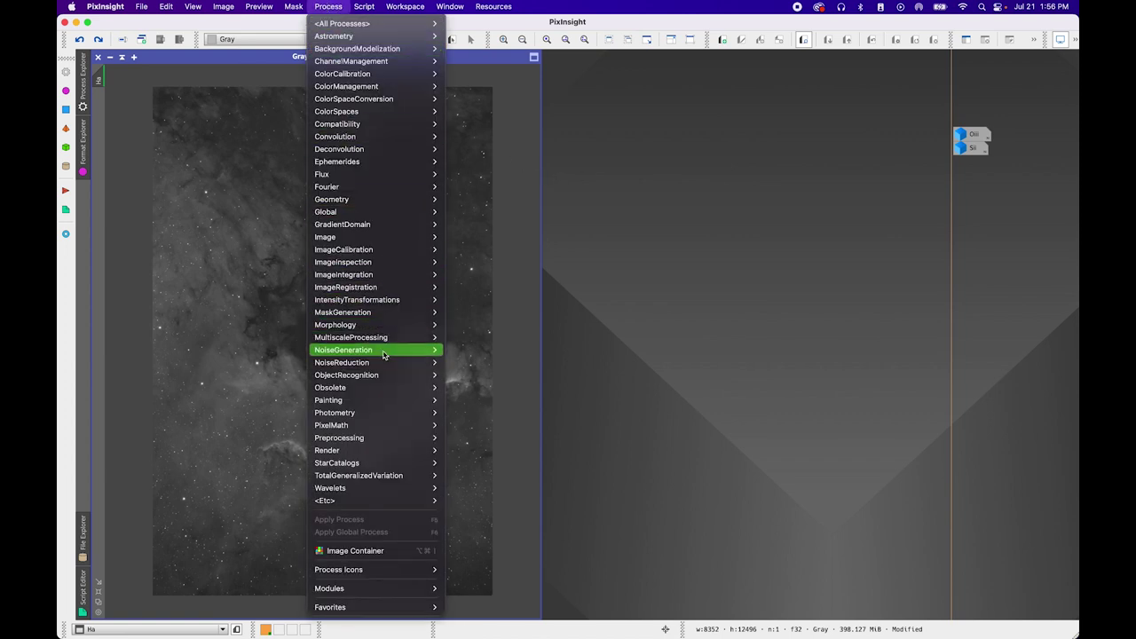
pyautogui.moveTo(390, 362)
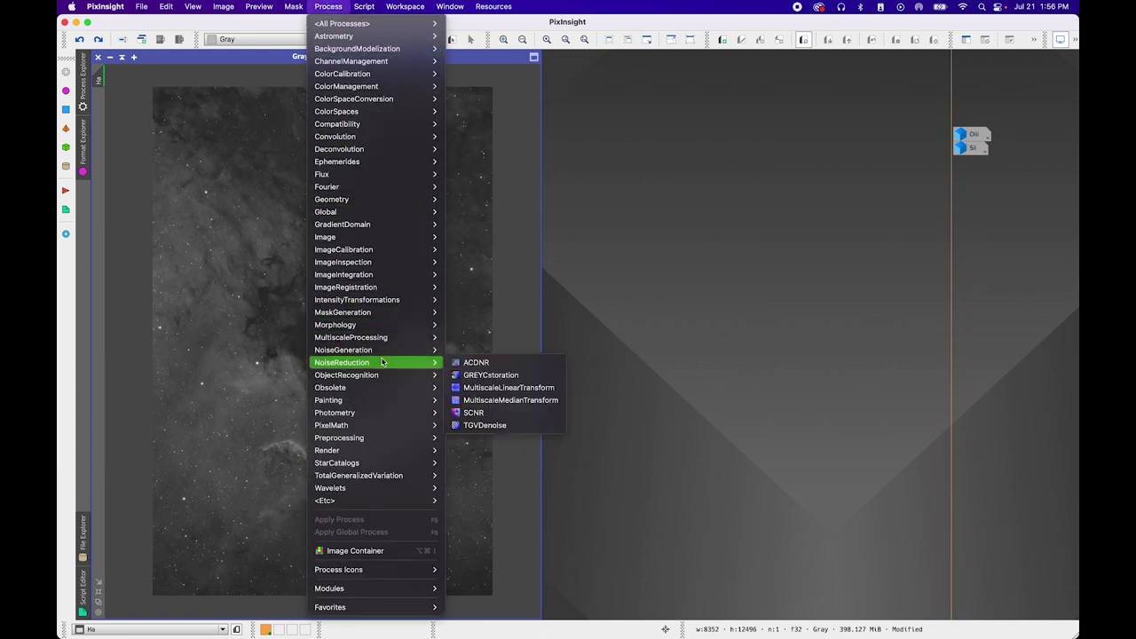
pyautogui.click(558, 391)
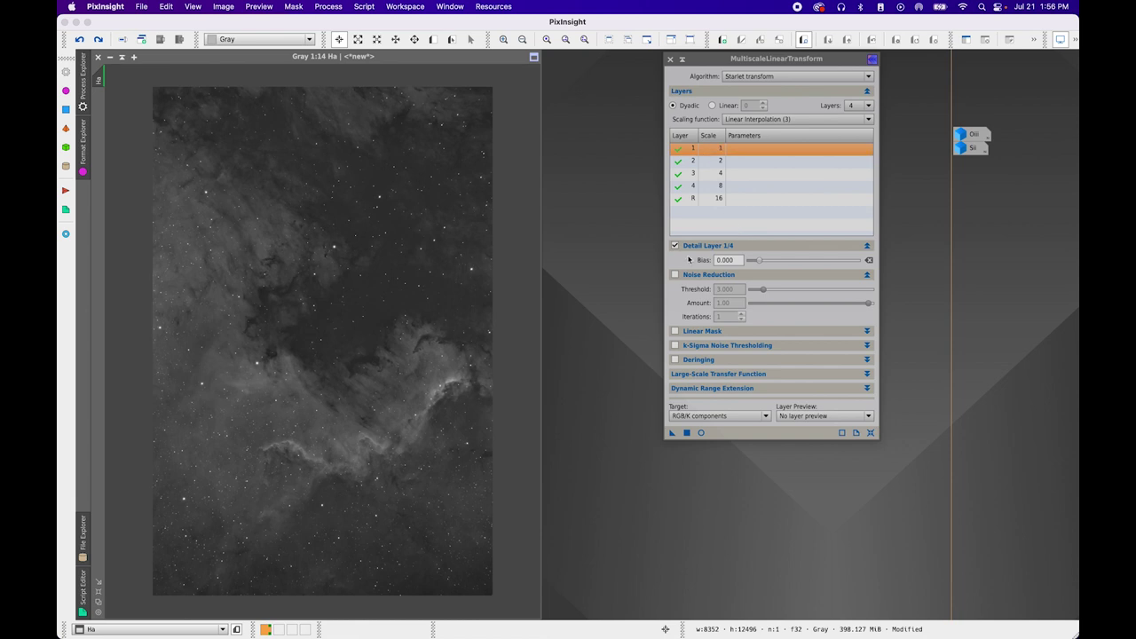
# Enable noise reduction on wavelet layer 1 with threshold 4.000 and amount 1.00
pyautogui.click(674, 275)
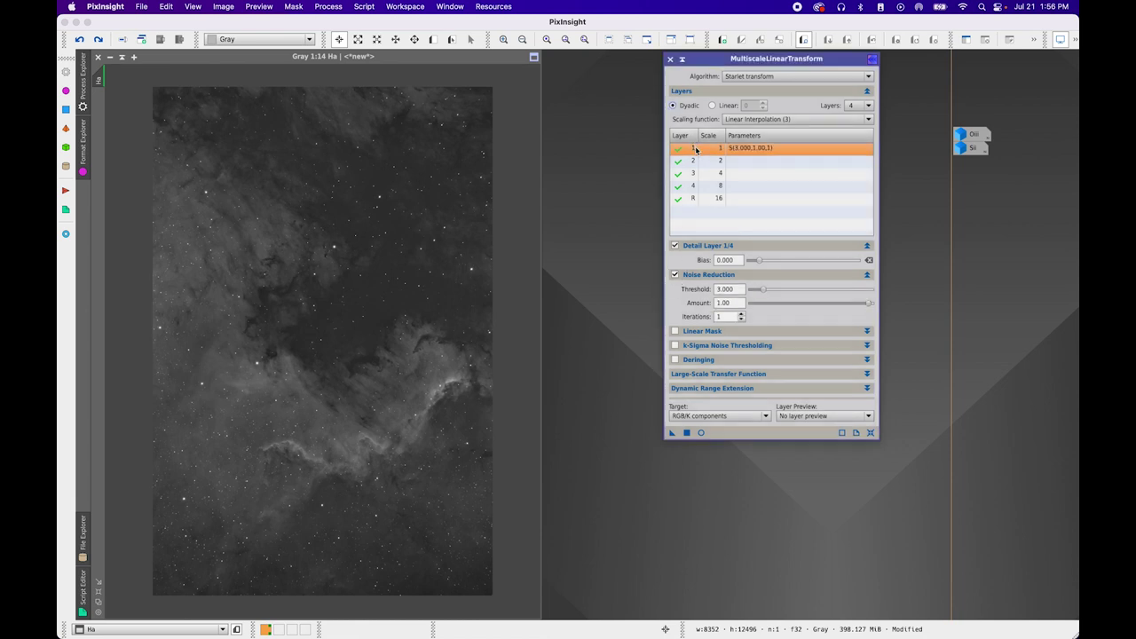
pyautogui.click(723, 290)
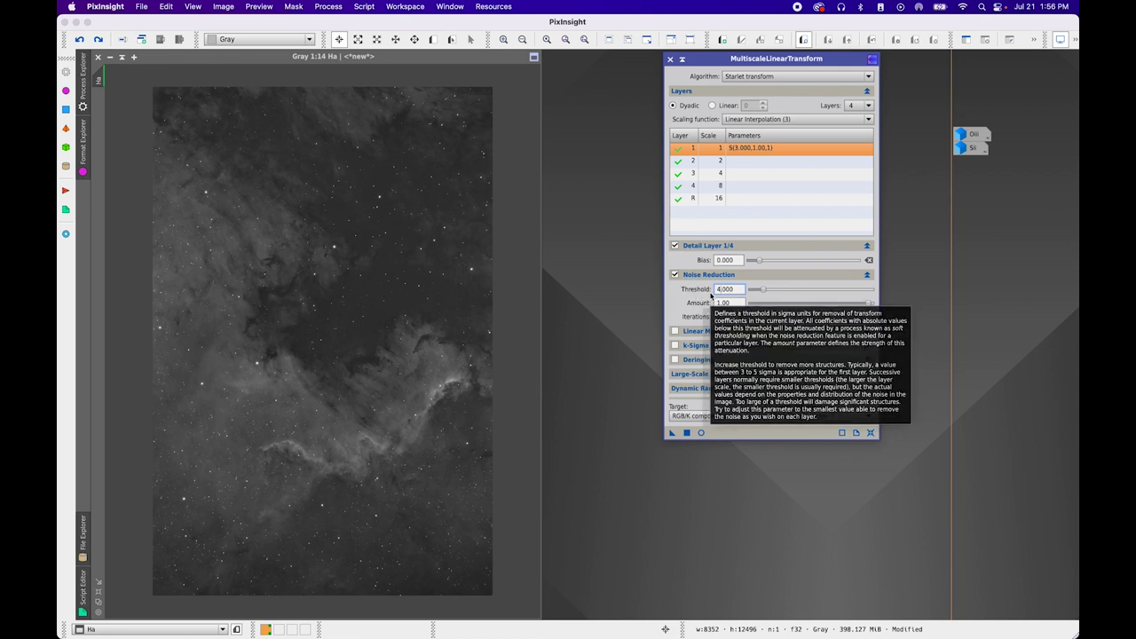
pyautogui.click(736, 304)
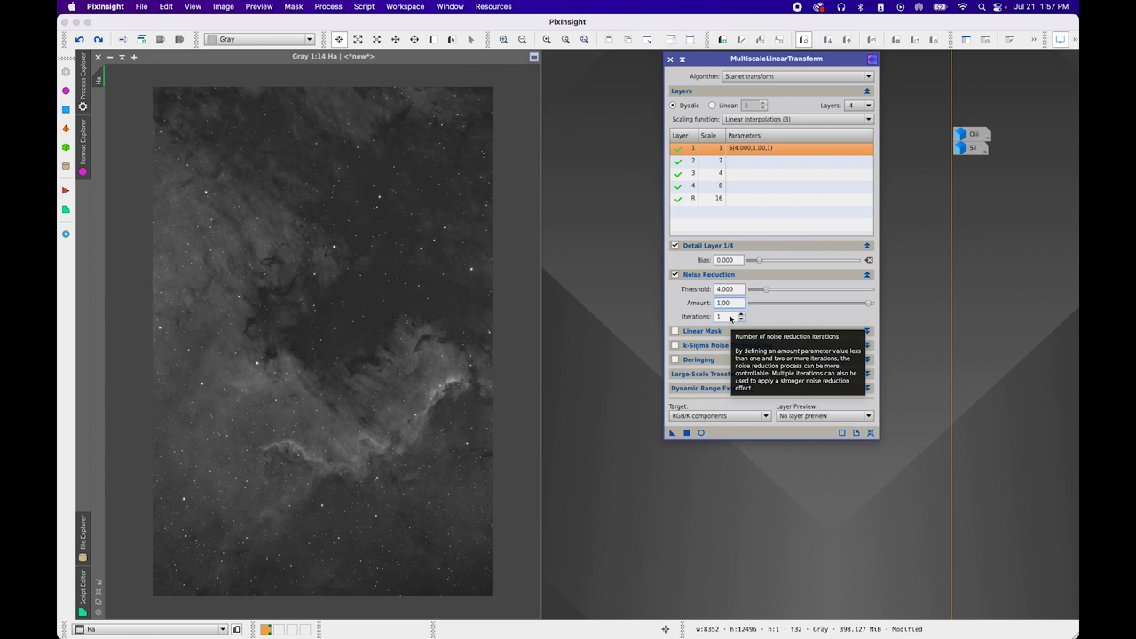
# Enable noise reduction on wavelet layer 2 with threshold 3.000 and amount 0.75
pyautogui.click(750, 163)
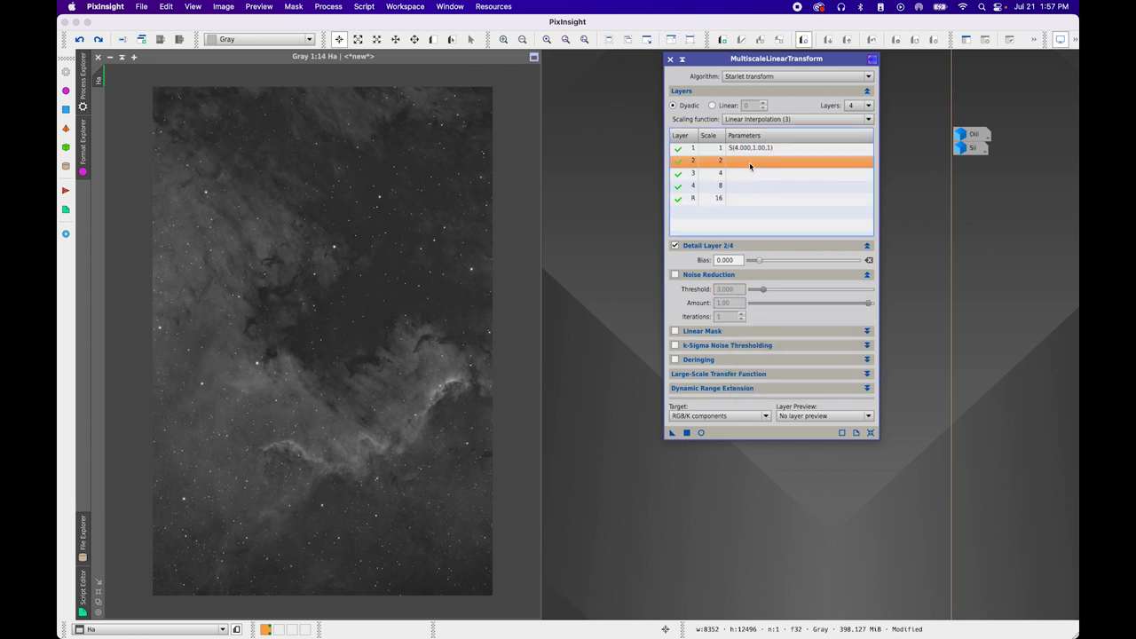
pyautogui.click(675, 274)
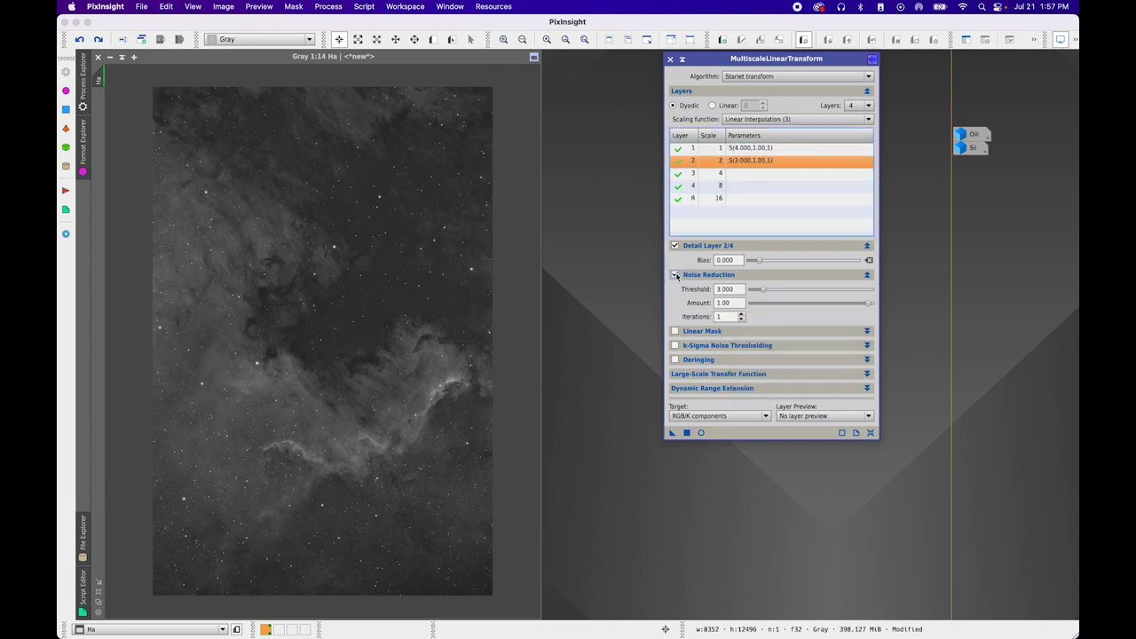
pyautogui.doubleClick(740, 302)
pyautogui.press('BackSpace')
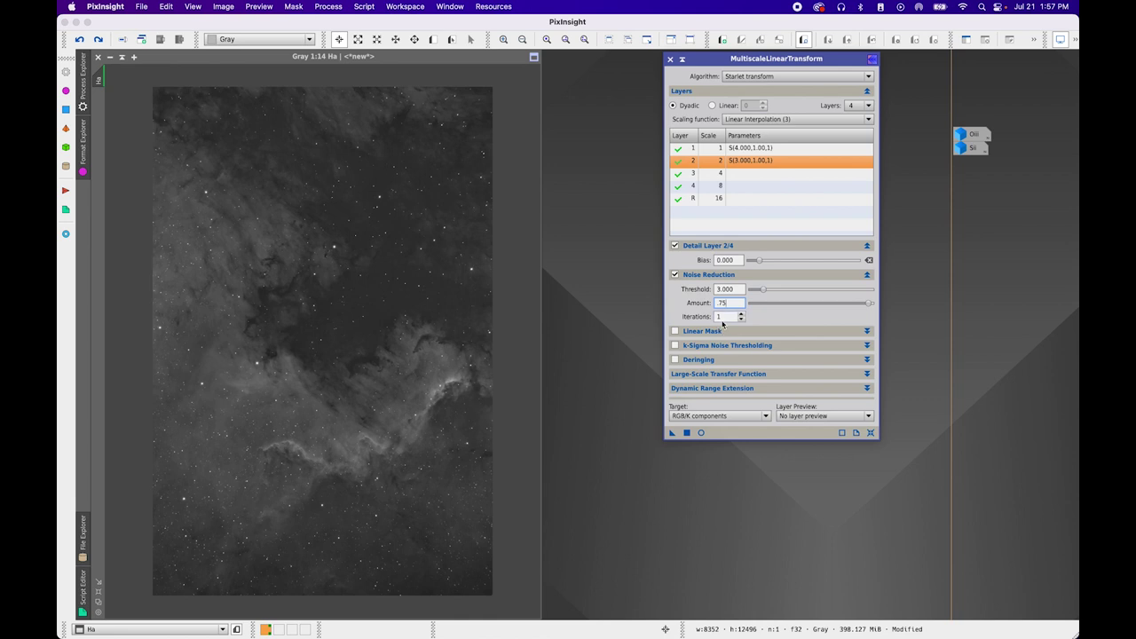
# Enable noise reduction on wavelet layer 3 with threshold 2.000 and amount 0.50
pyautogui.click(719, 175)
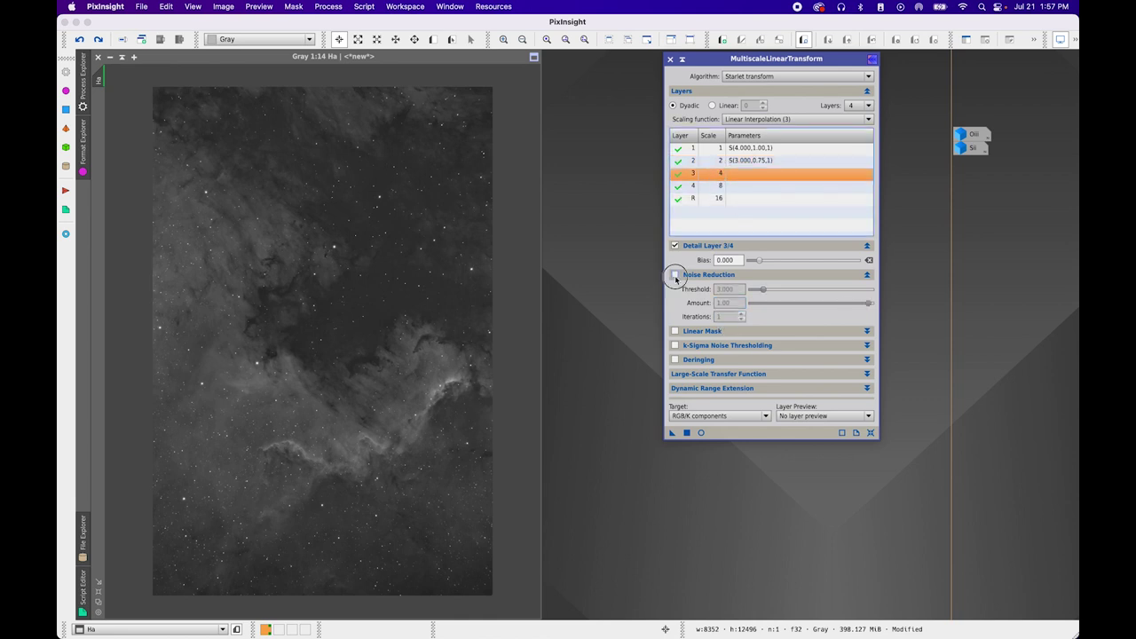
pyautogui.click(674, 274)
pyautogui.click(732, 291)
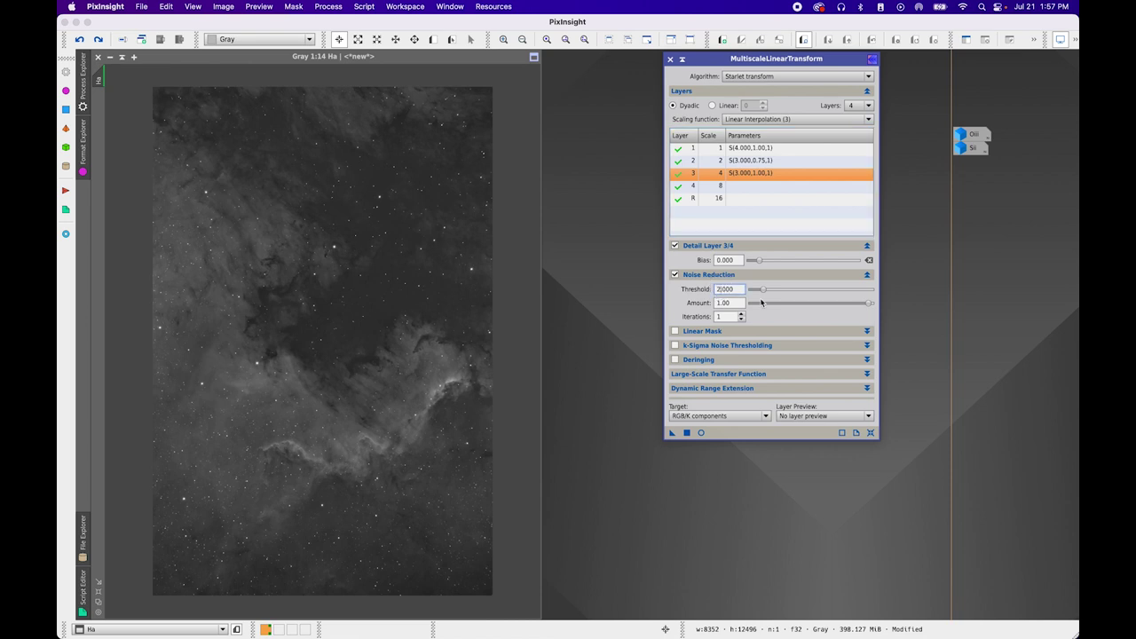
pyautogui.click(733, 303)
# Enable noise reduction on wavelet layer 4 with threshold 2.000 and amount 0.25, and apply the transform to the Ha image
pyautogui.click(742, 186)
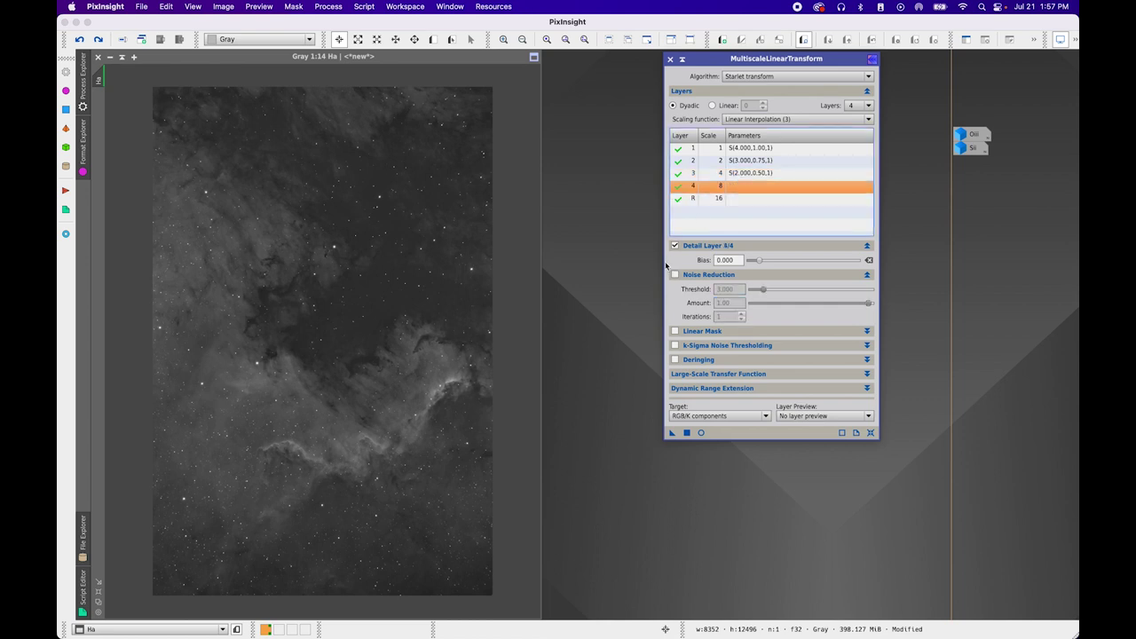
pyautogui.click(674, 275)
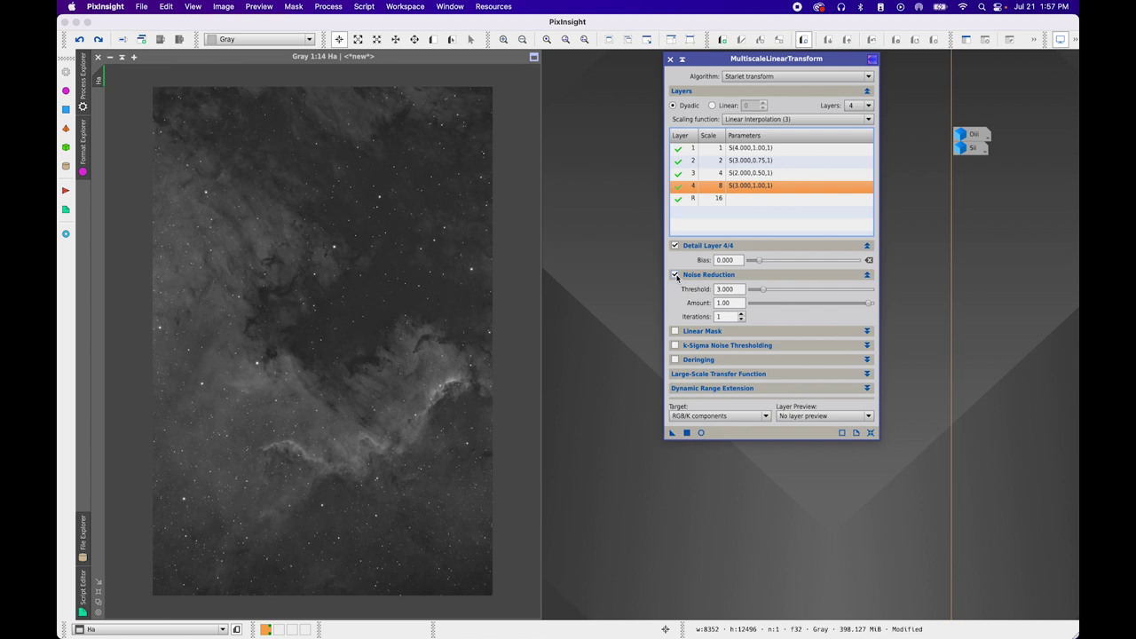
pyautogui.click(721, 290)
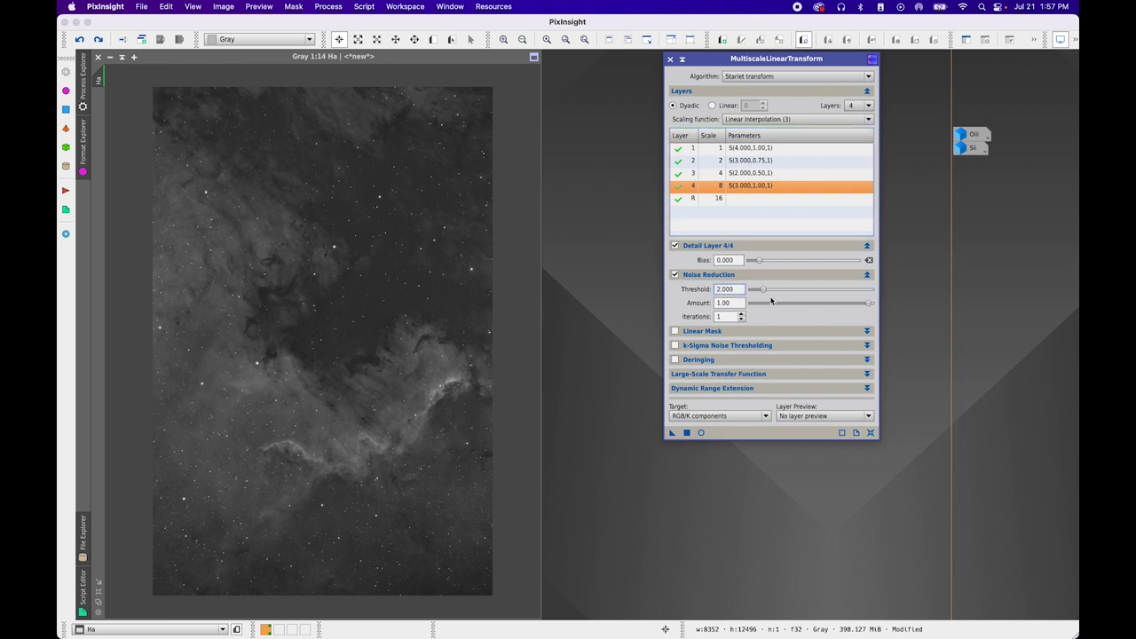
pyautogui.write('2')
pyautogui.press('Tab')
pyautogui.press('Tab')
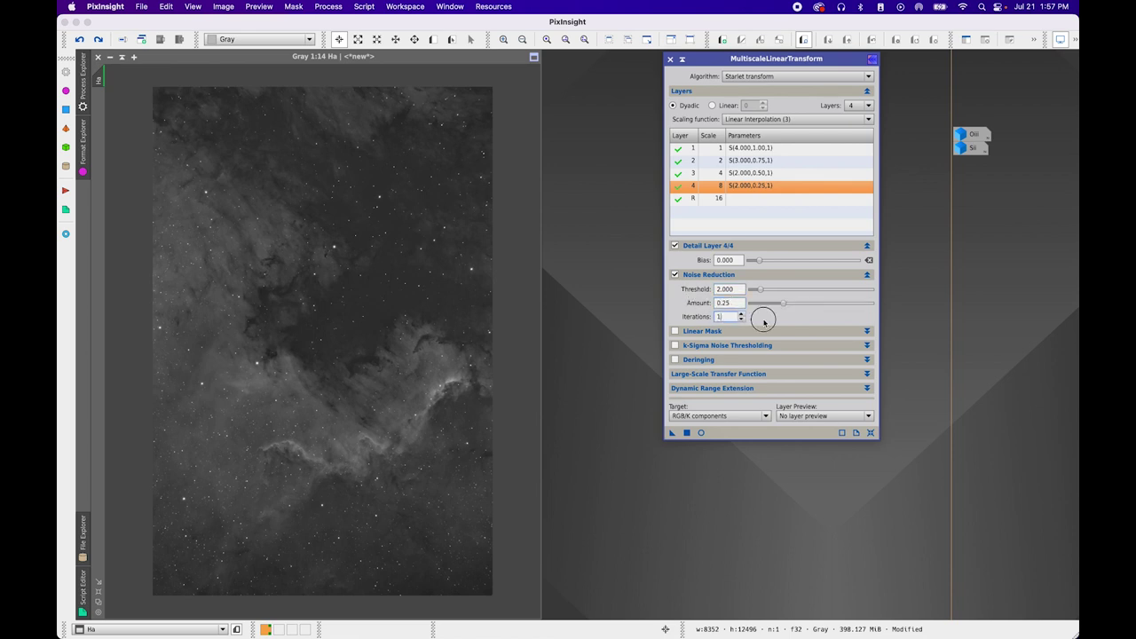
pyautogui.click(687, 433)
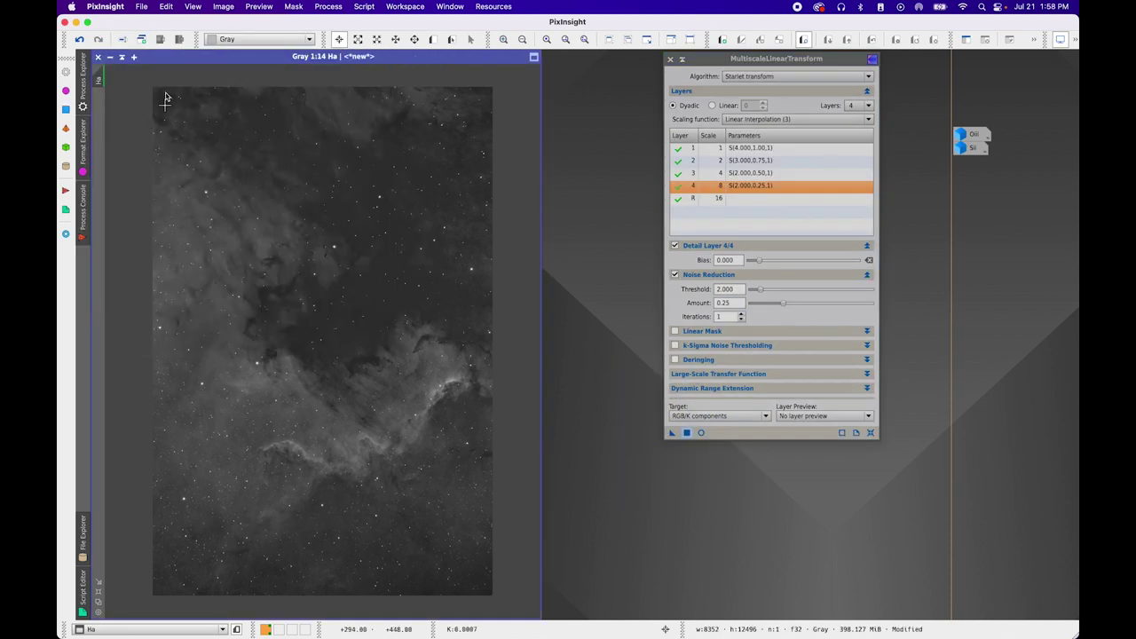
# Minimise the Ha image, restore Oiii, and apply the same MultiscaleLinearTransform noise reduction to it
pyautogui.click(109, 57)
pyautogui.doubleClick(967, 134)
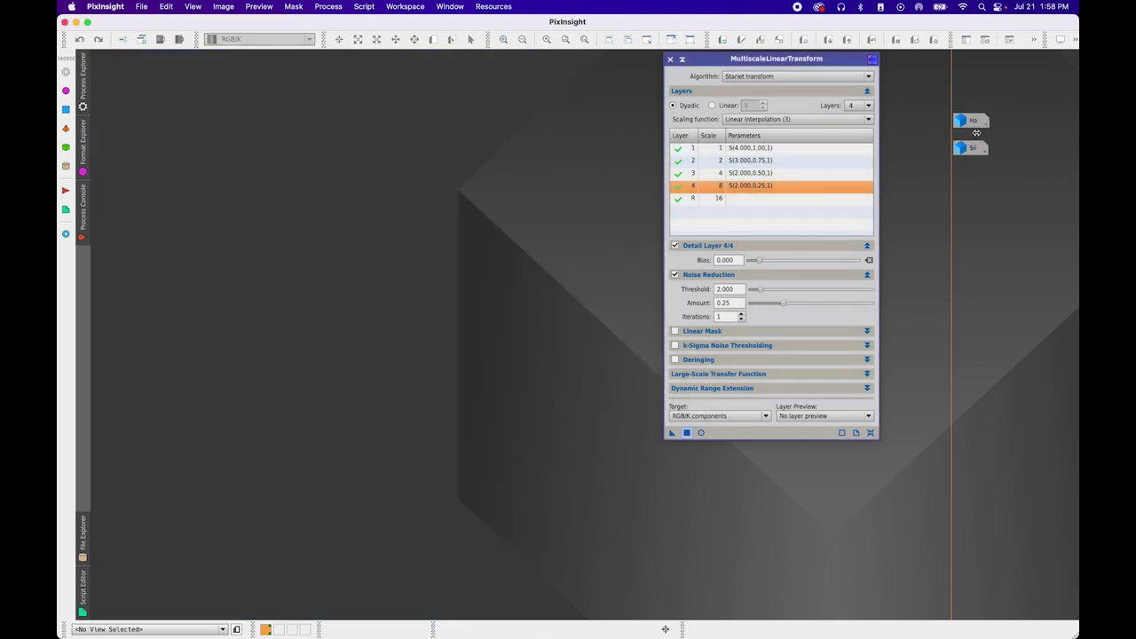
pyautogui.click(687, 433)
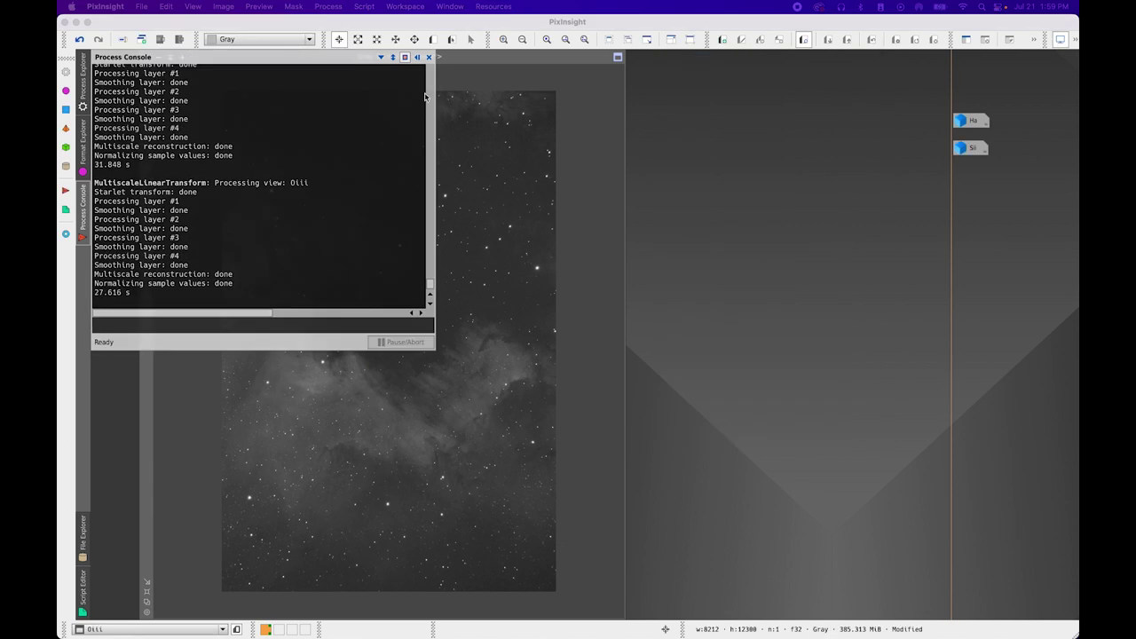
pyautogui.click(421, 59)
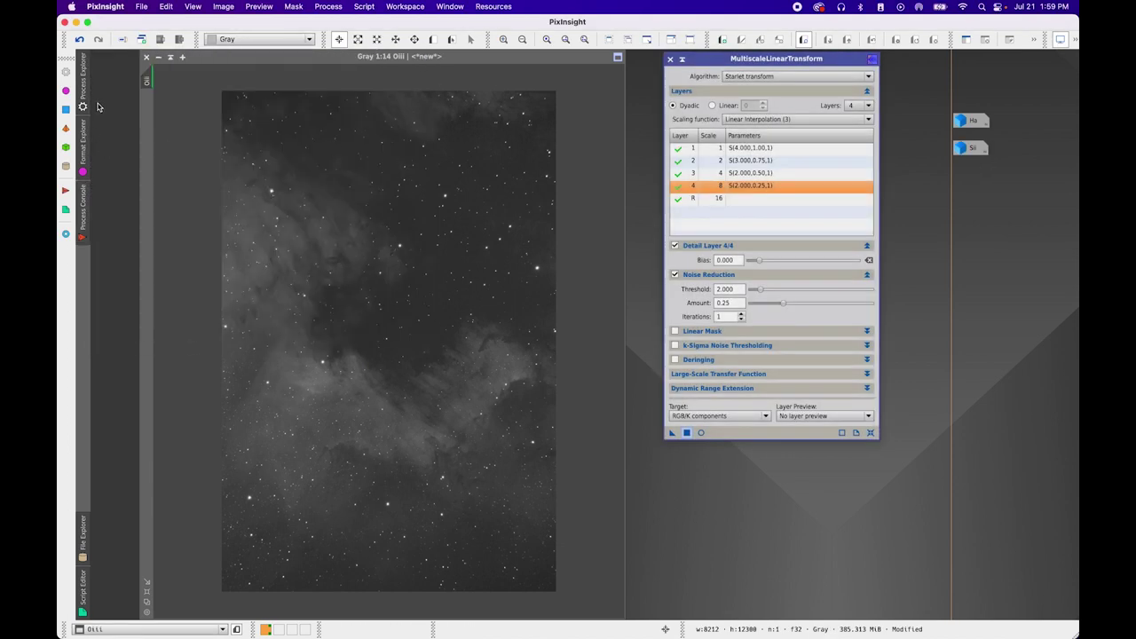
# Minimise Oiii, apply the same noise reduction to the Sii image, minimise it and close MultiscaleLinearTransform
pyautogui.click(158, 56)
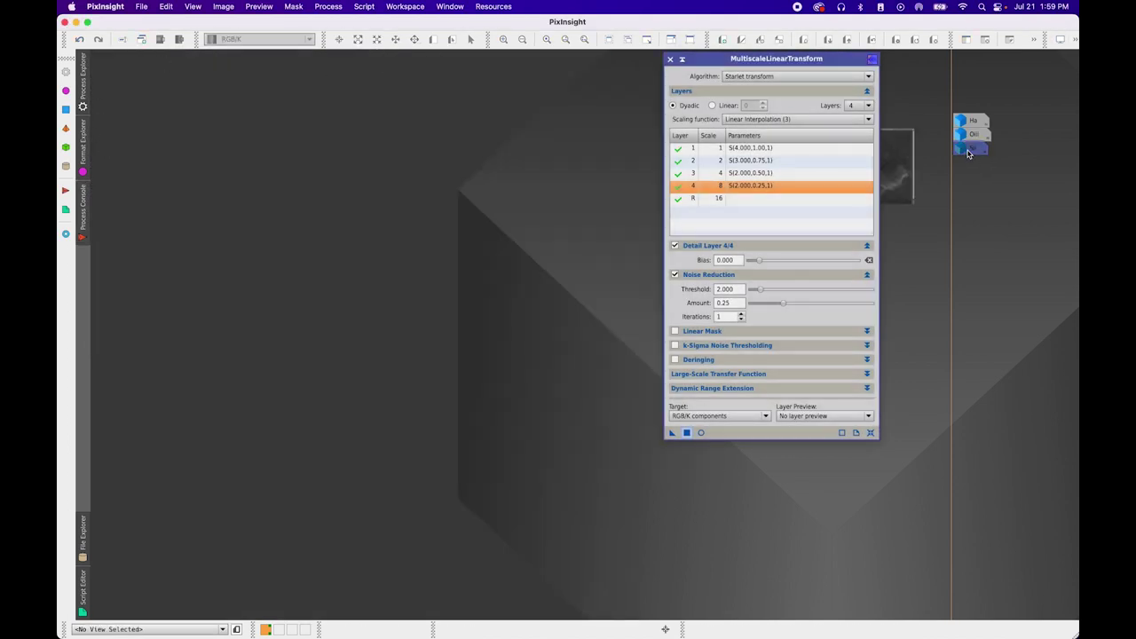
pyautogui.doubleClick(973, 148)
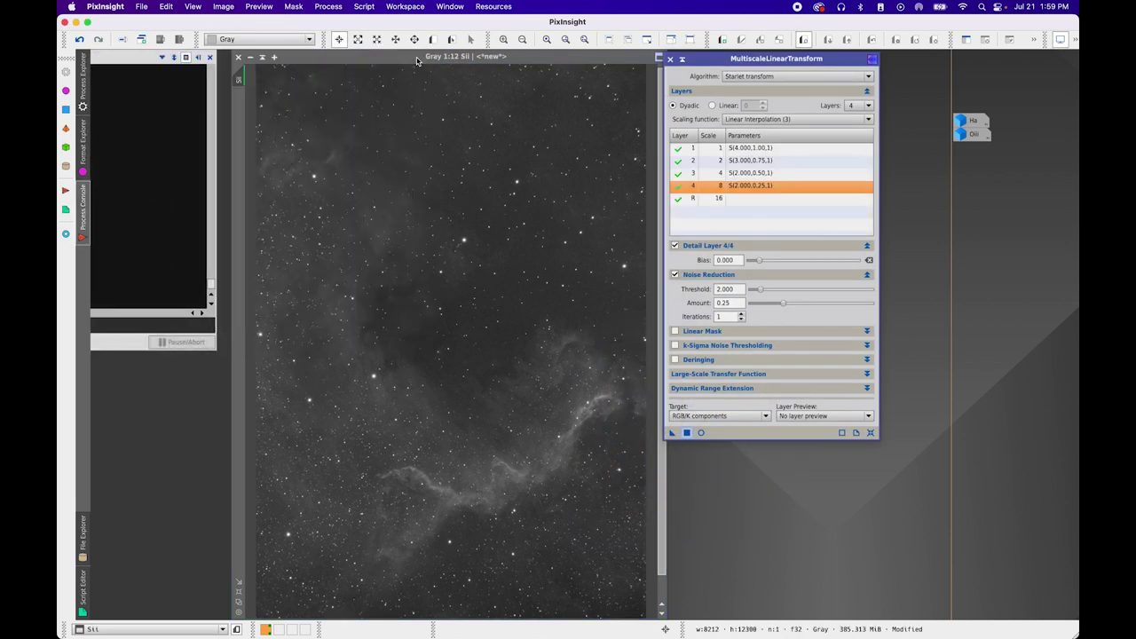
pyautogui.click(249, 57)
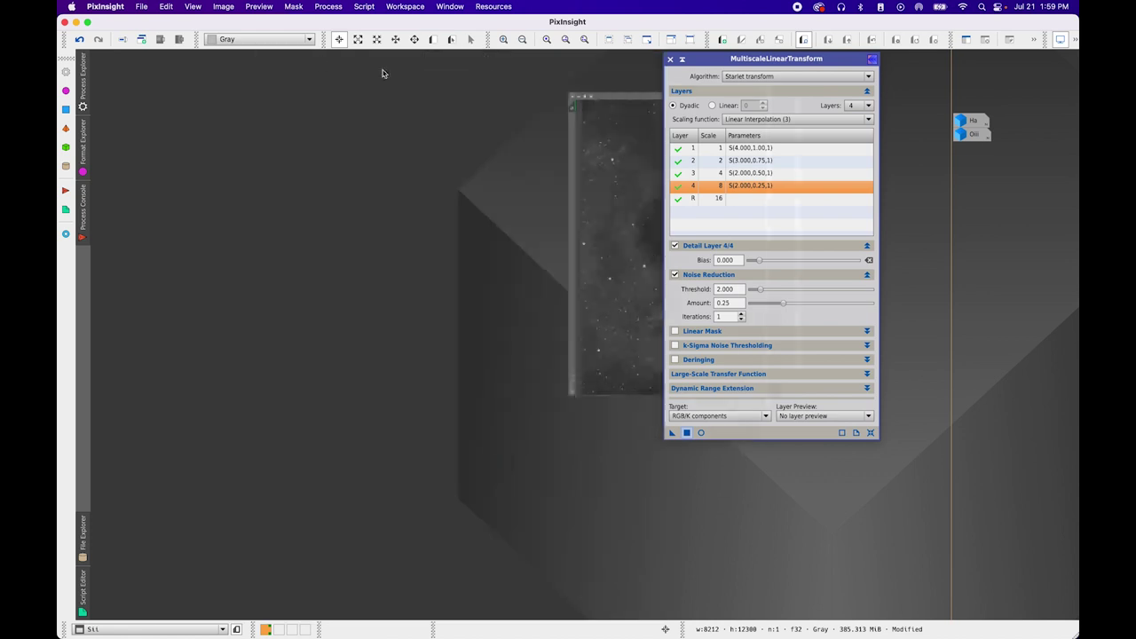
pyautogui.click(670, 58)
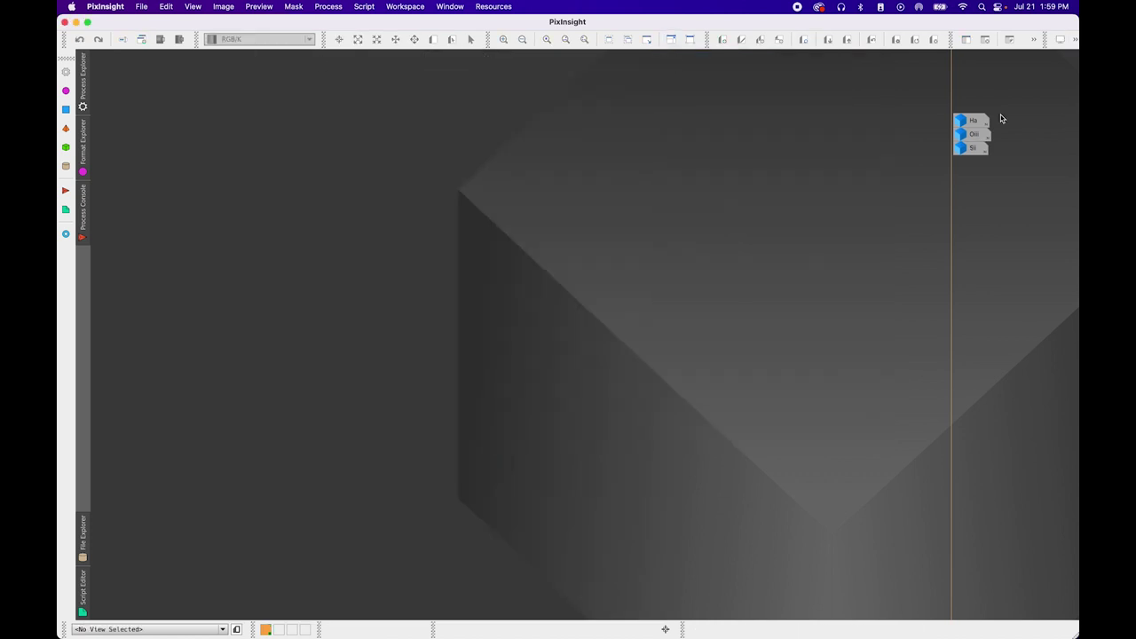
# Restore the Ha image, duplicate it, and minimise the original
pyautogui.doubleClick(965, 122)
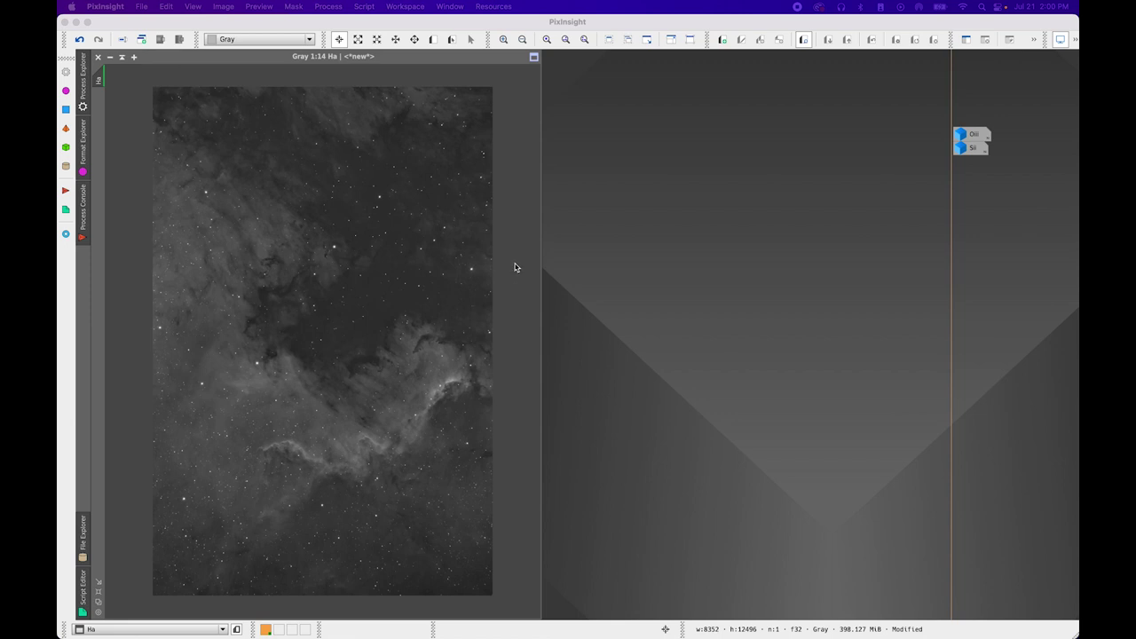
pyautogui.rightClick(102, 85)
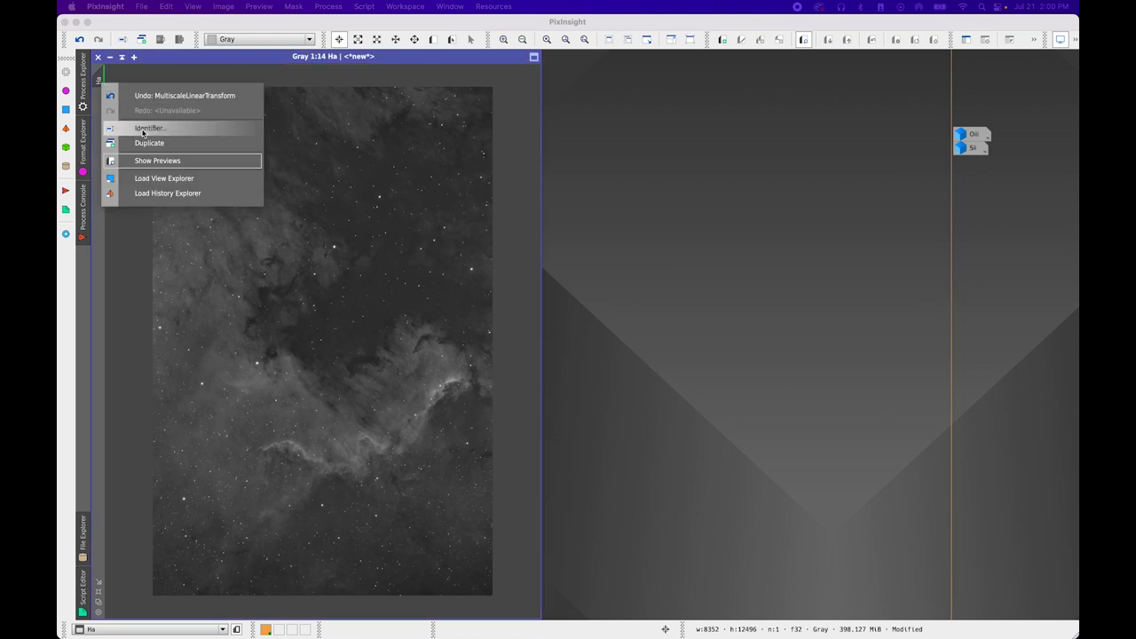
pyautogui.click(142, 141)
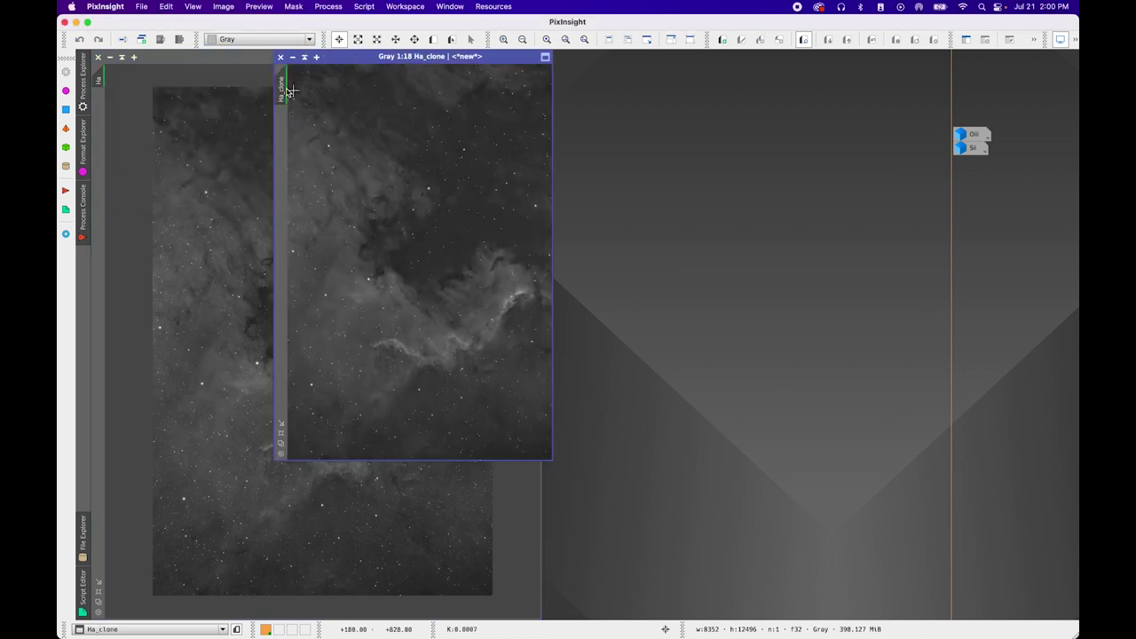
pyautogui.click(109, 56)
# Rename the duplicated Ha image with the identifier Lum
pyautogui.rightClick(284, 88)
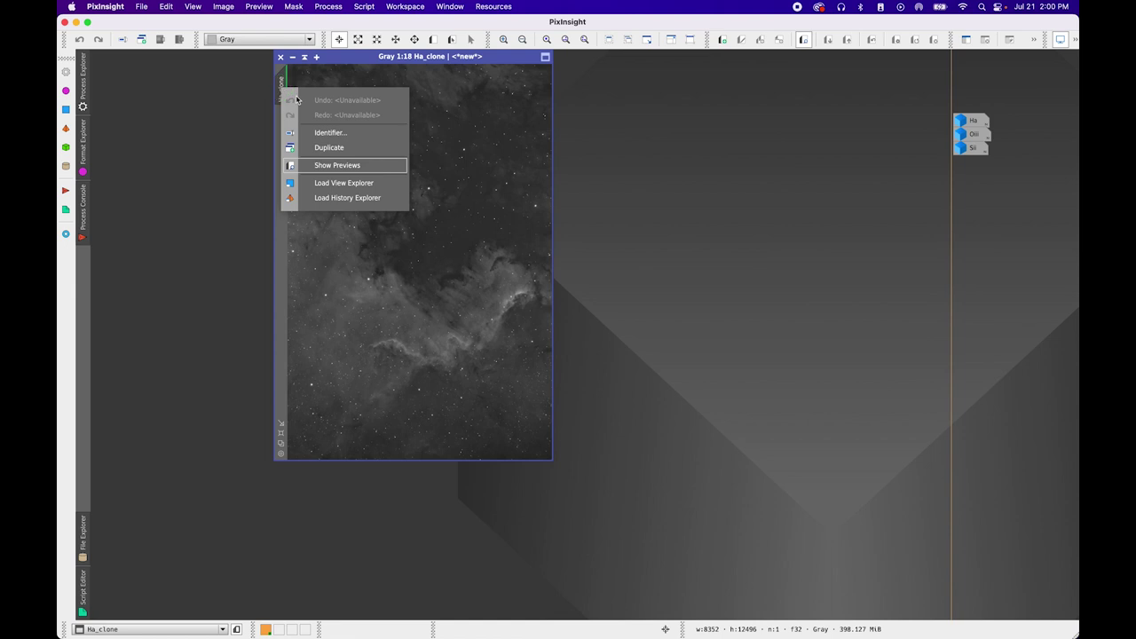
pyautogui.click(322, 128)
pyautogui.write('Lum')
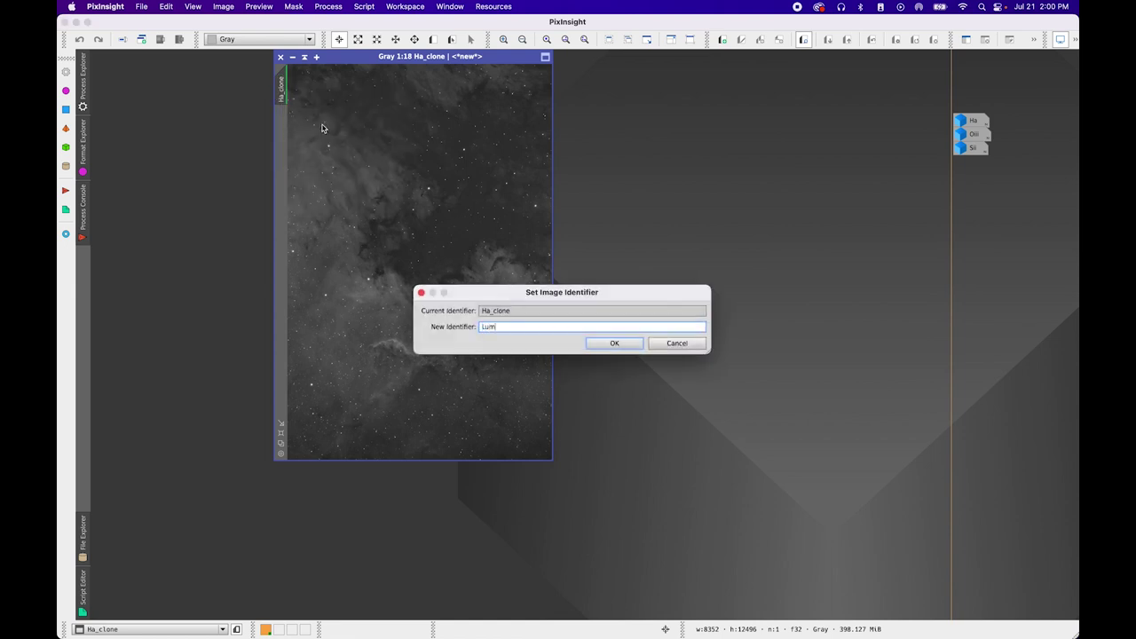
pyautogui.click(614, 344)
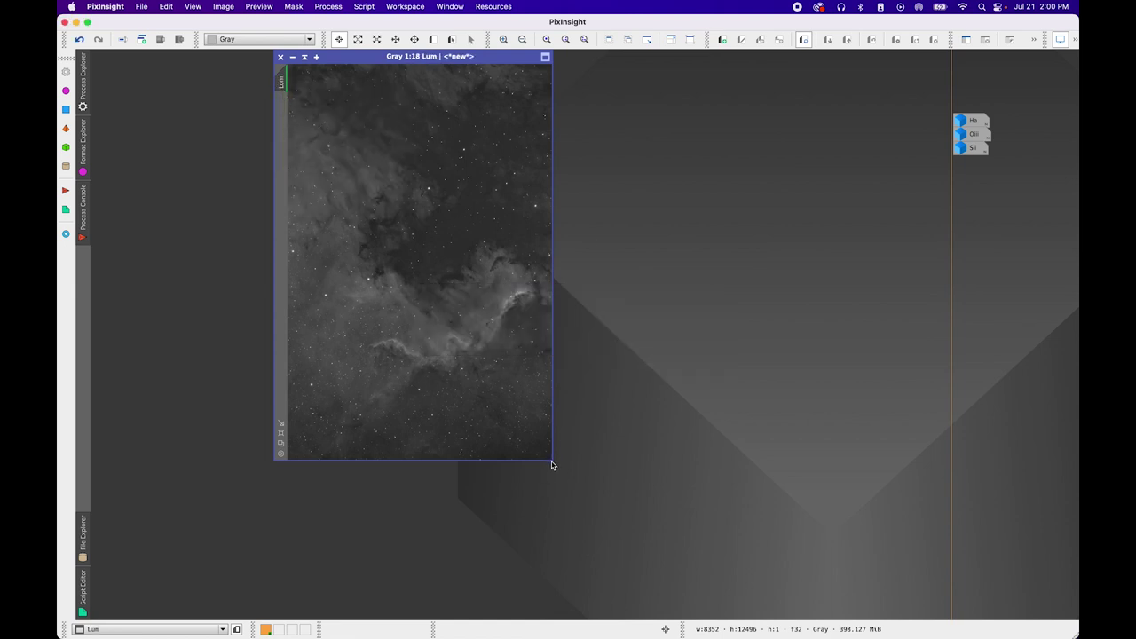
# Enlarge the Lum image window and fit the whole nebula in it at 1:14 zoom
pyautogui.moveTo(554, 459); pyautogui.dragTo(721, 583)
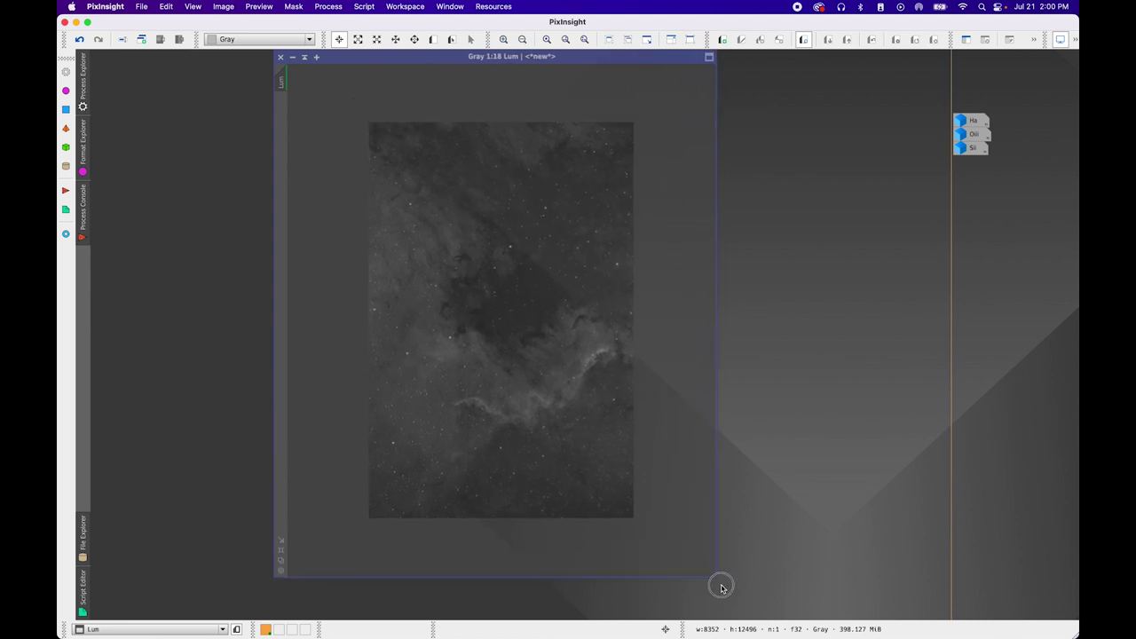
pyautogui.scroll(2, 558, 321)
pyautogui.scroll(1, 558, 321)
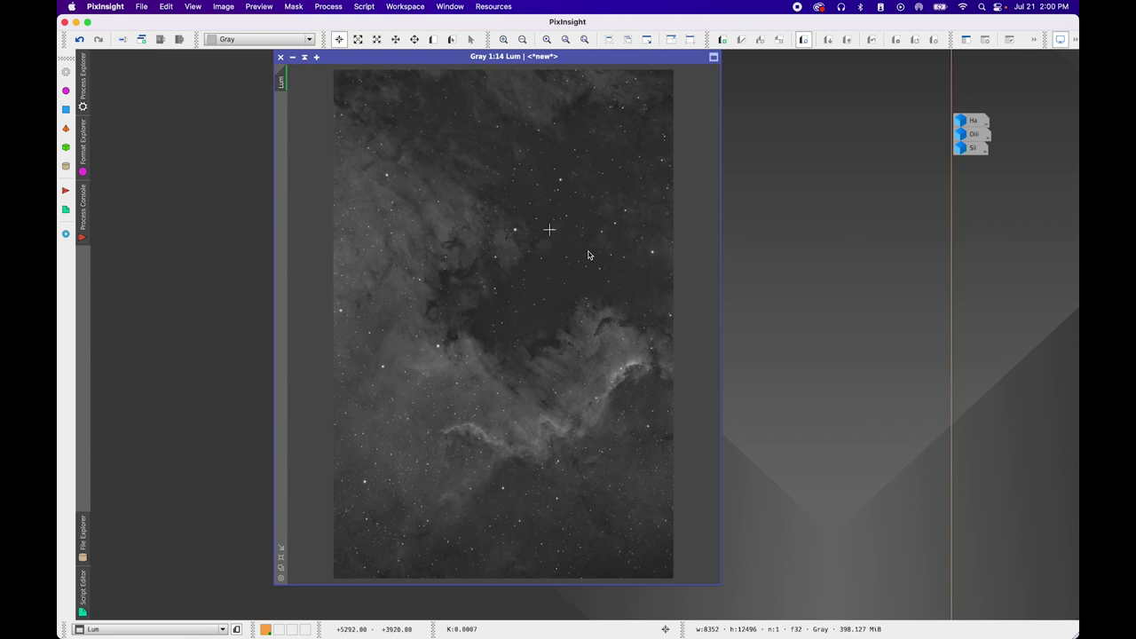
pyautogui.moveTo(501, 58); pyautogui.dragTo(471, 67)
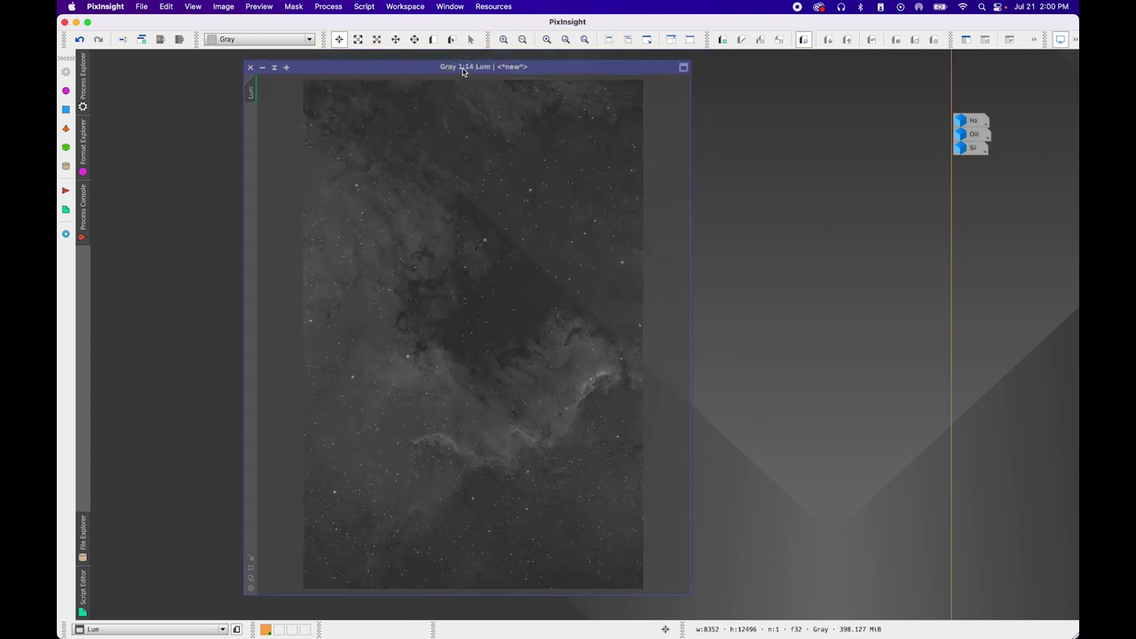
# Open the Deconvolution process and set the parametric PSF StdDev to 1.5 and the iterations to 8
pyautogui.click(329, 7)
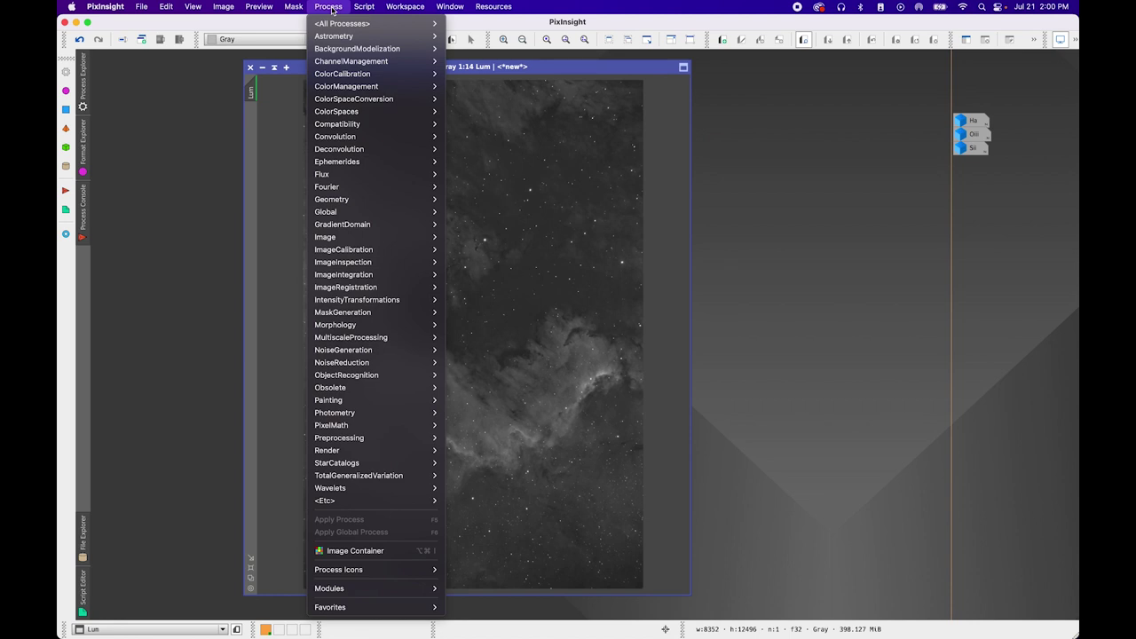
pyautogui.moveTo(372, 23)
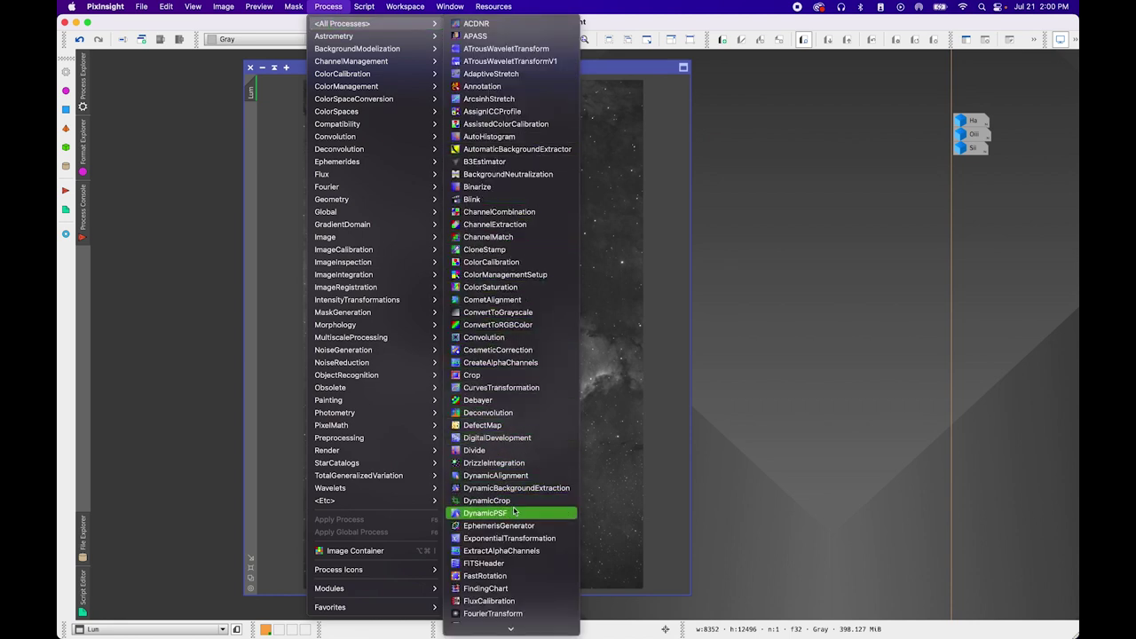
pyautogui.click(502, 412)
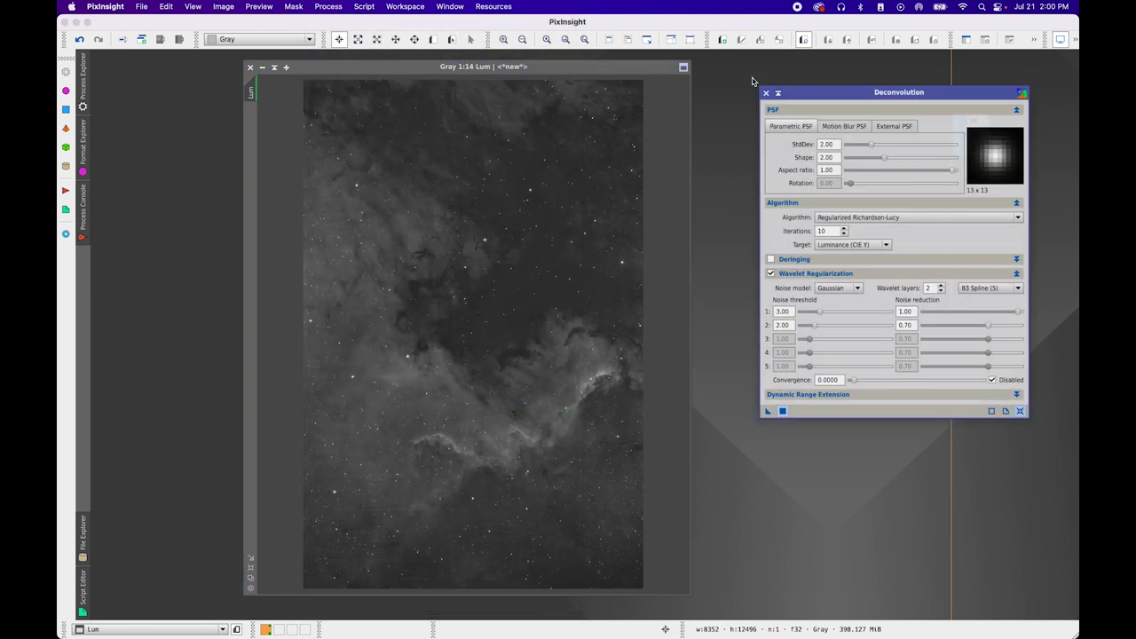
pyautogui.moveTo(867, 95); pyautogui.dragTo(822, 70)
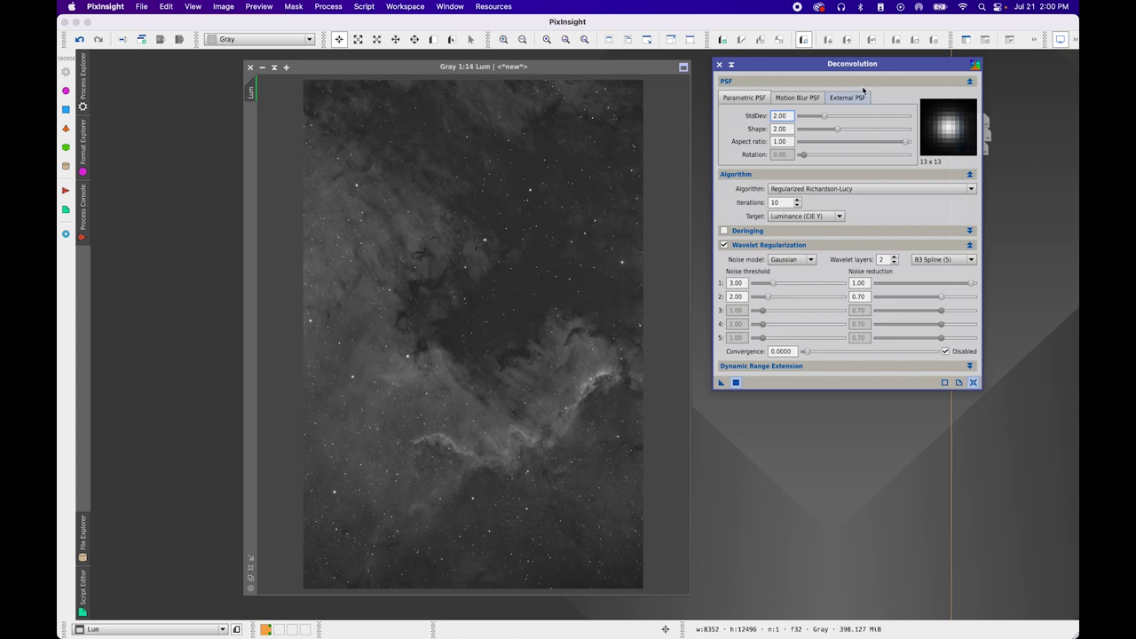
pyautogui.doubleClick(787, 117)
pyautogui.write('1.5')
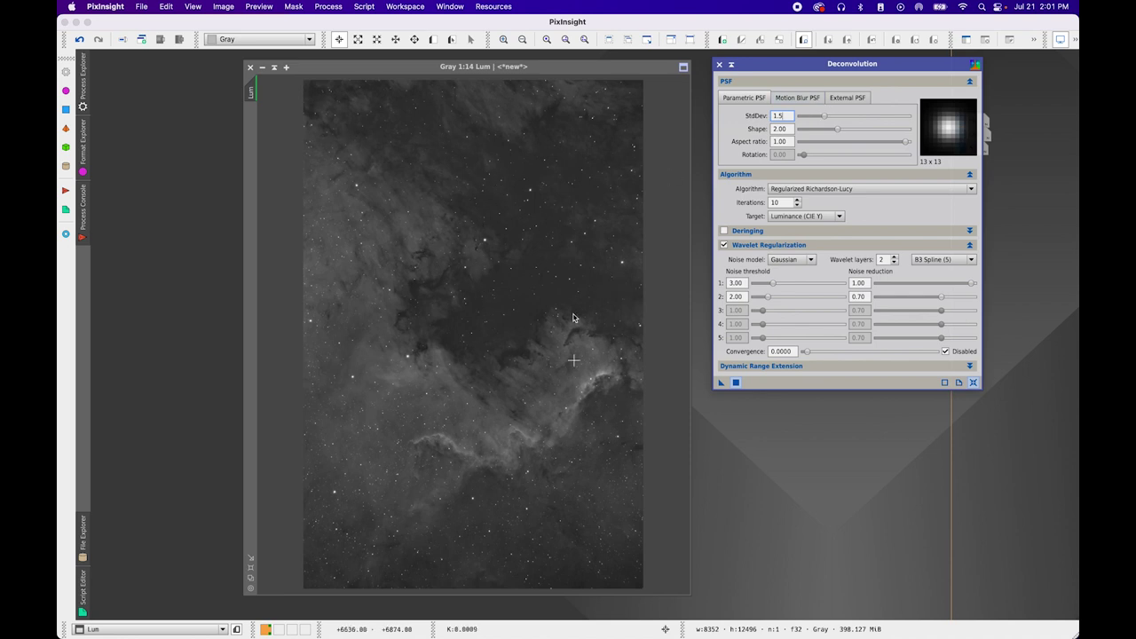
pyautogui.click(798, 206)
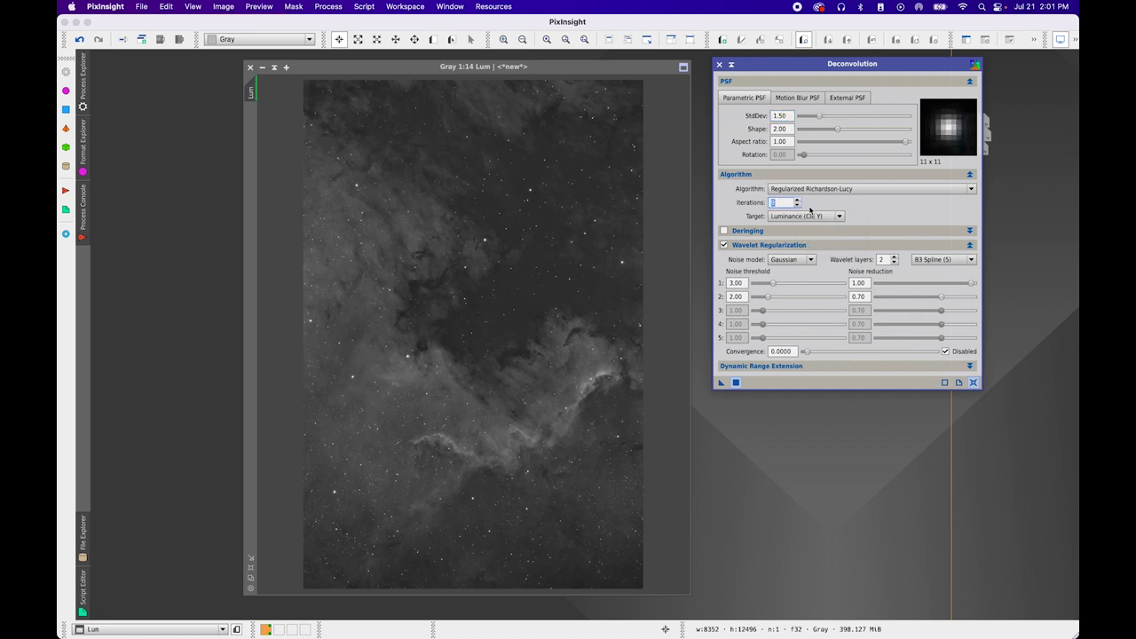
# Define a roughly square preview over the central nebula on the Lum image and open that preview
pyautogui.click(433, 39)
pyautogui.moveTo(364, 288); pyautogui.dragTo(593, 519)
pyautogui.click(251, 127)
pyautogui.scroll(-10, 541, 392)
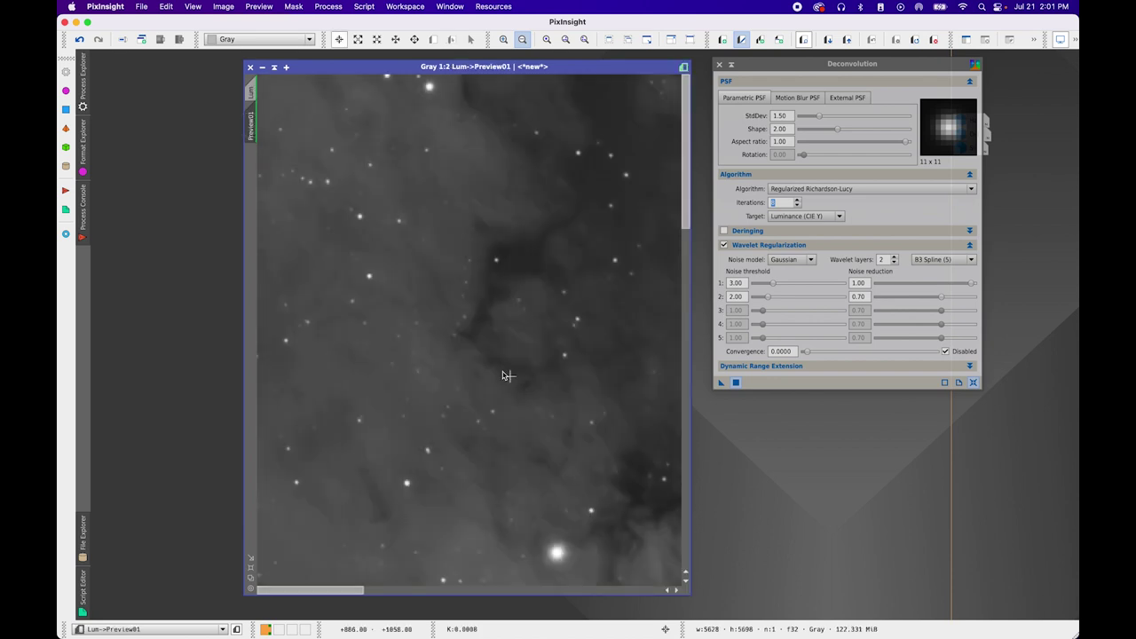
# Widen the image window, test the deconvolution on the Lum preview, and delete the preview
pyautogui.moveTo(246, 223); pyautogui.dragTo(111, 219)
pyautogui.scroll(4, 503, 261)
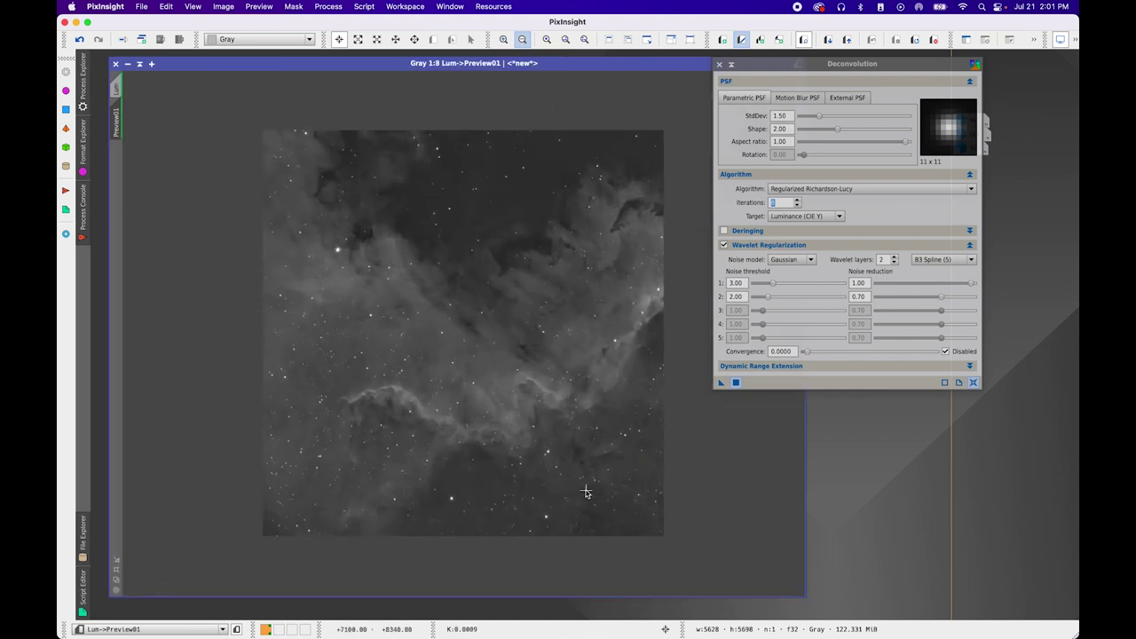
pyautogui.moveTo(800, 68); pyautogui.dragTo(886, 69)
pyautogui.click(820, 383)
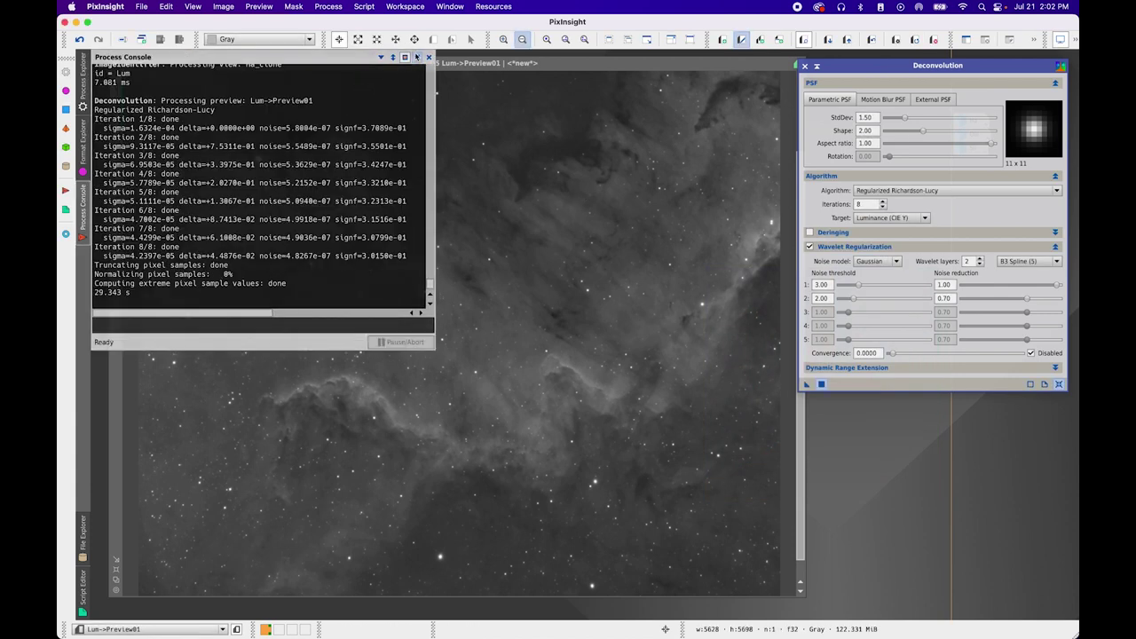
pyautogui.click(417, 57)
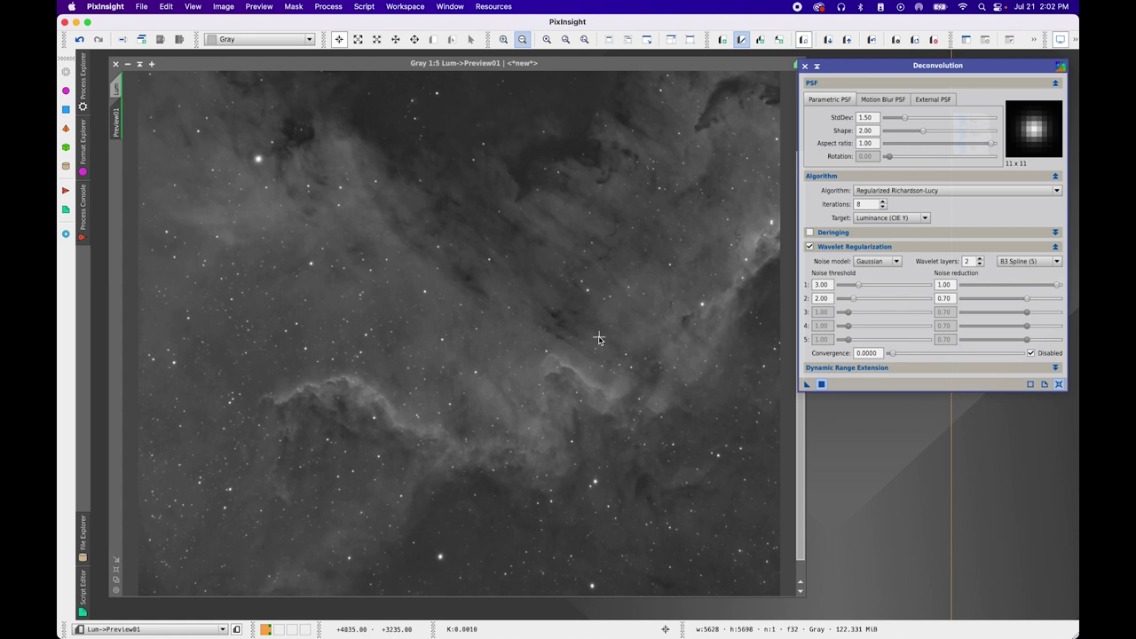
pyautogui.rightClick(117, 124)
pyautogui.click(168, 228)
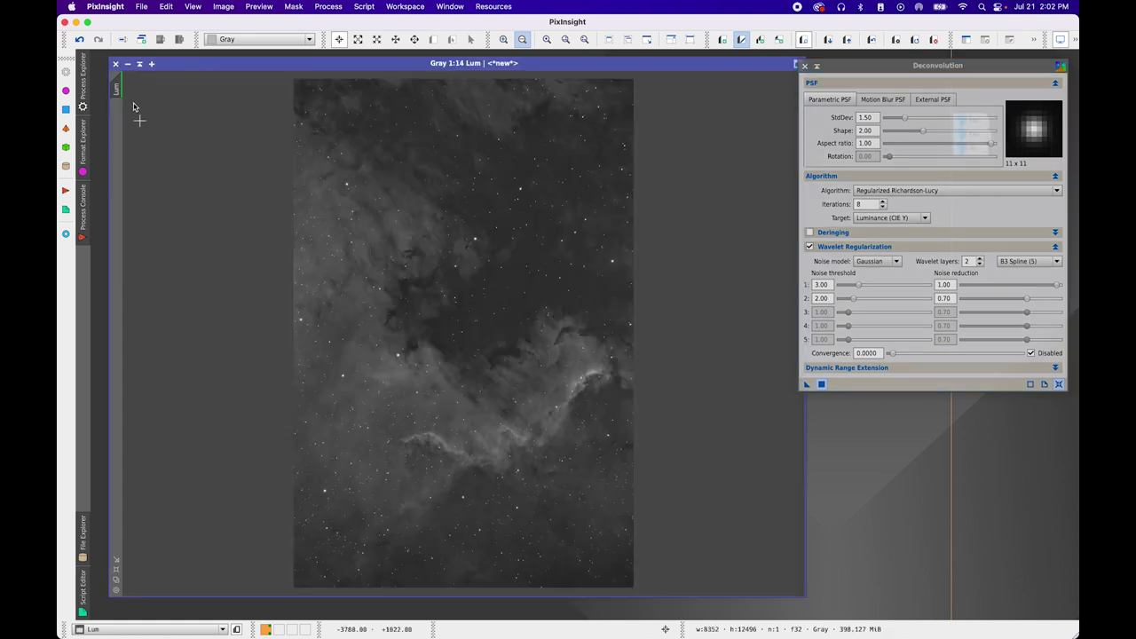
# Apply the Deconvolution settings to the full Lum image
pyautogui.scroll(6, 521, 382)
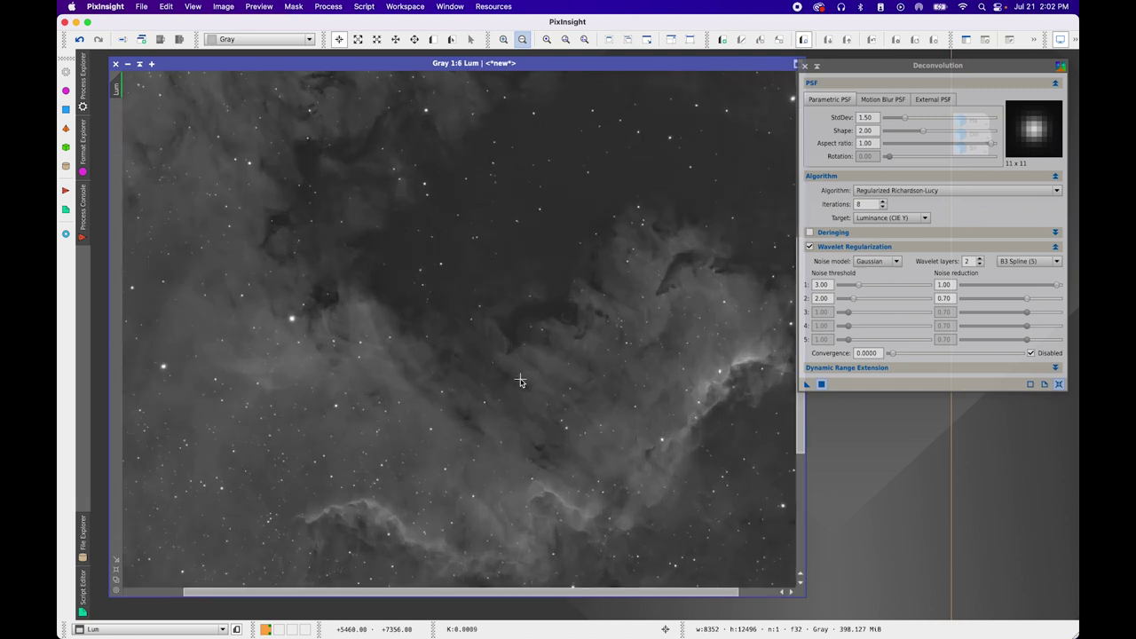
pyautogui.scroll(-2, 576, 393)
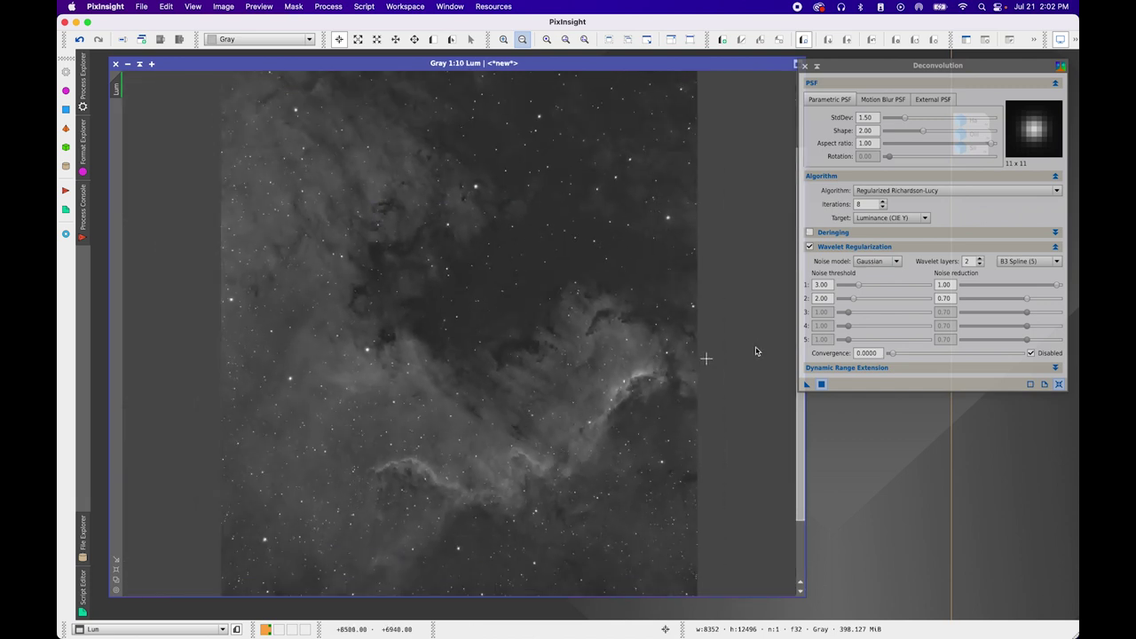
pyautogui.click(821, 384)
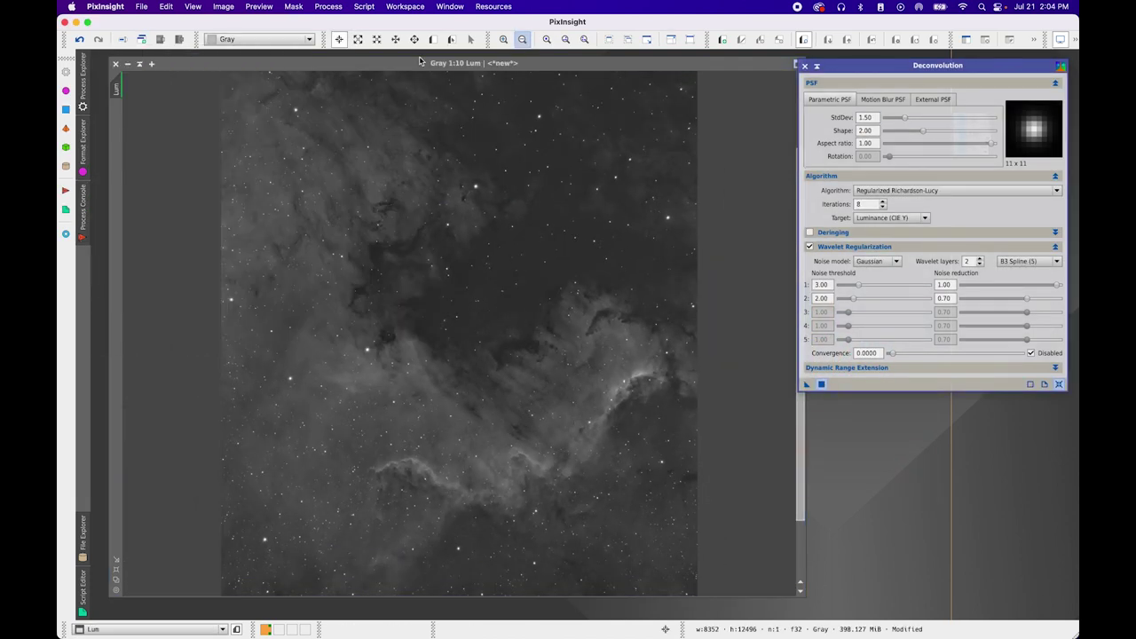
pyautogui.scroll(-1, 521, 217)
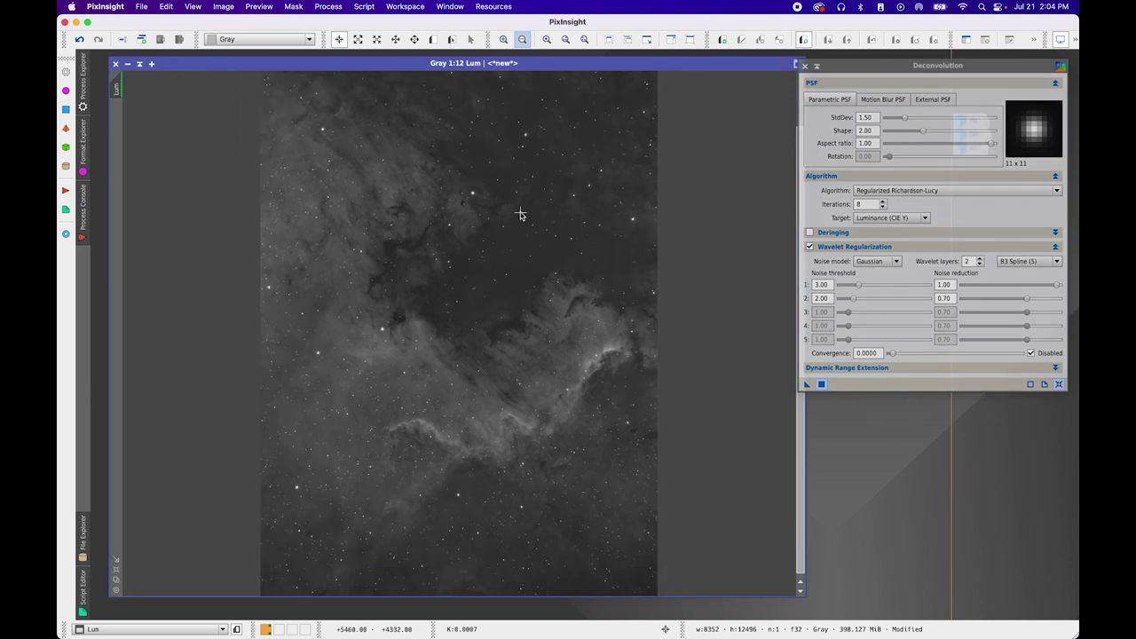
# Close Deconvolution, reduce the Lum image to an icon and place it beneath the Sii icon
pyautogui.click(805, 66)
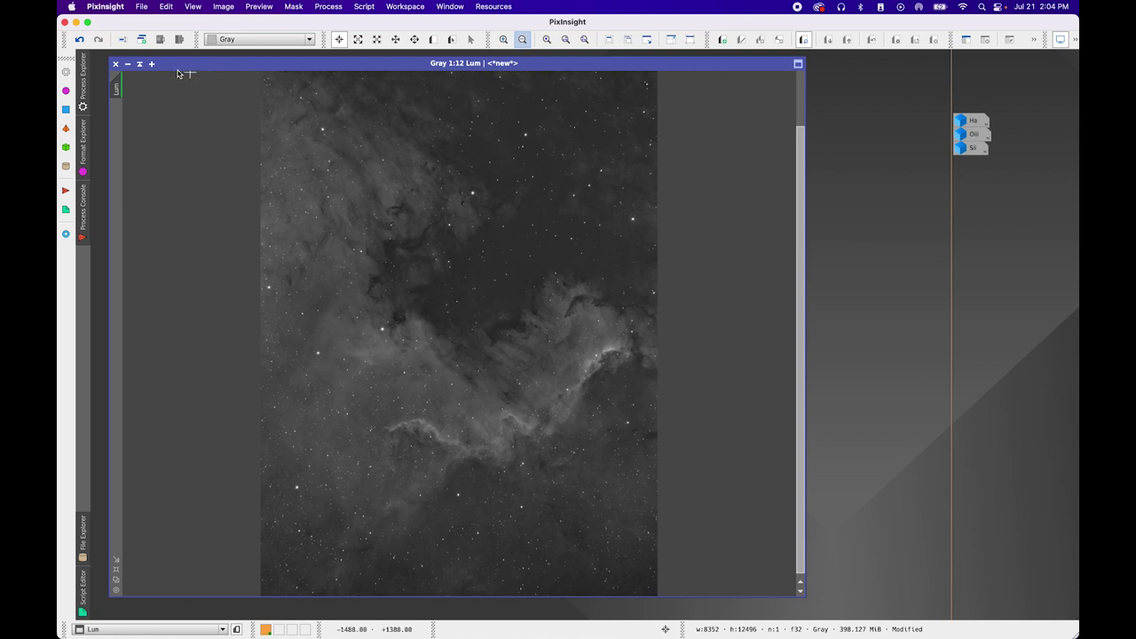
pyautogui.click(139, 64)
pyautogui.moveTo(484, 340); pyautogui.dragTo(980, 185)
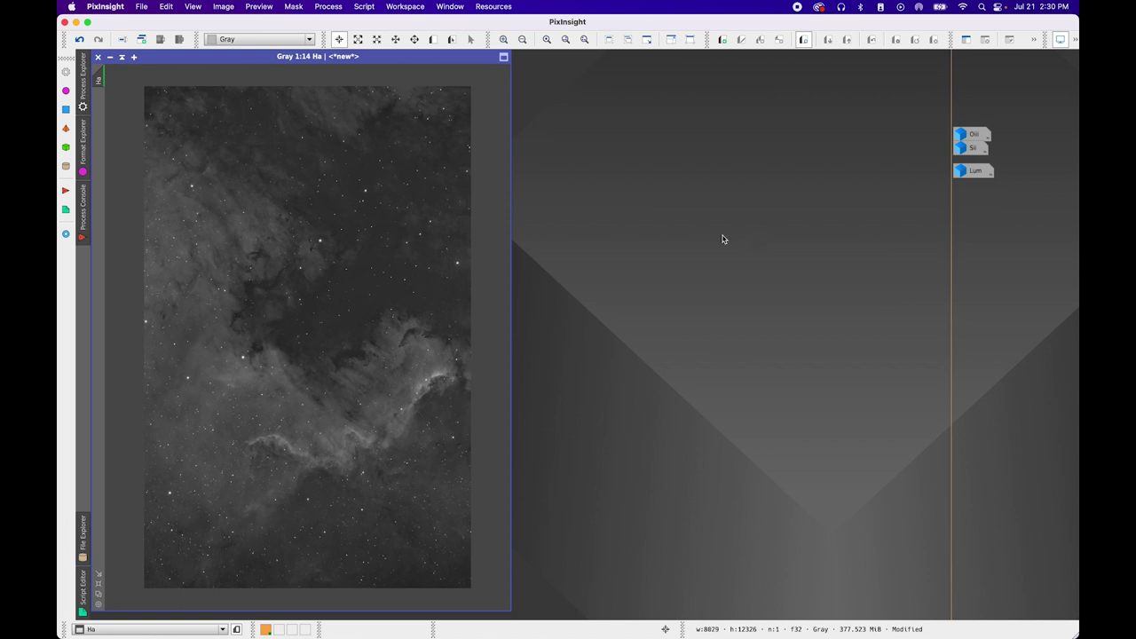
# Open the LinearFit process and place its window in the empty workspace beside the Ha image
pyautogui.click(343, 7)
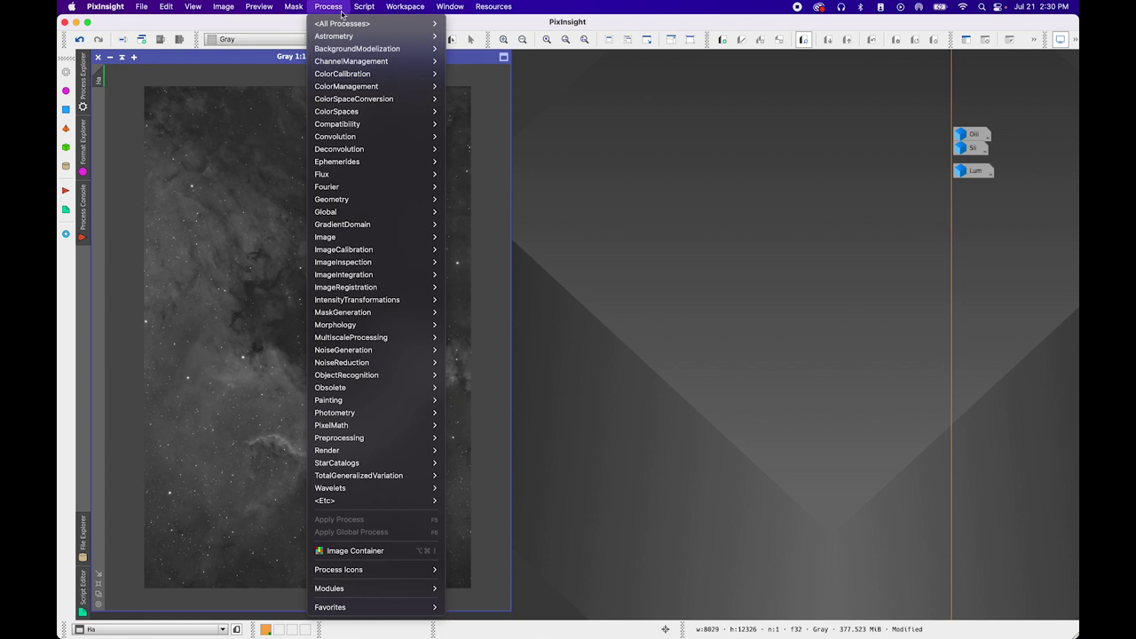
pyautogui.moveTo(344, 23)
pyautogui.scroll(-5, 531, 538)
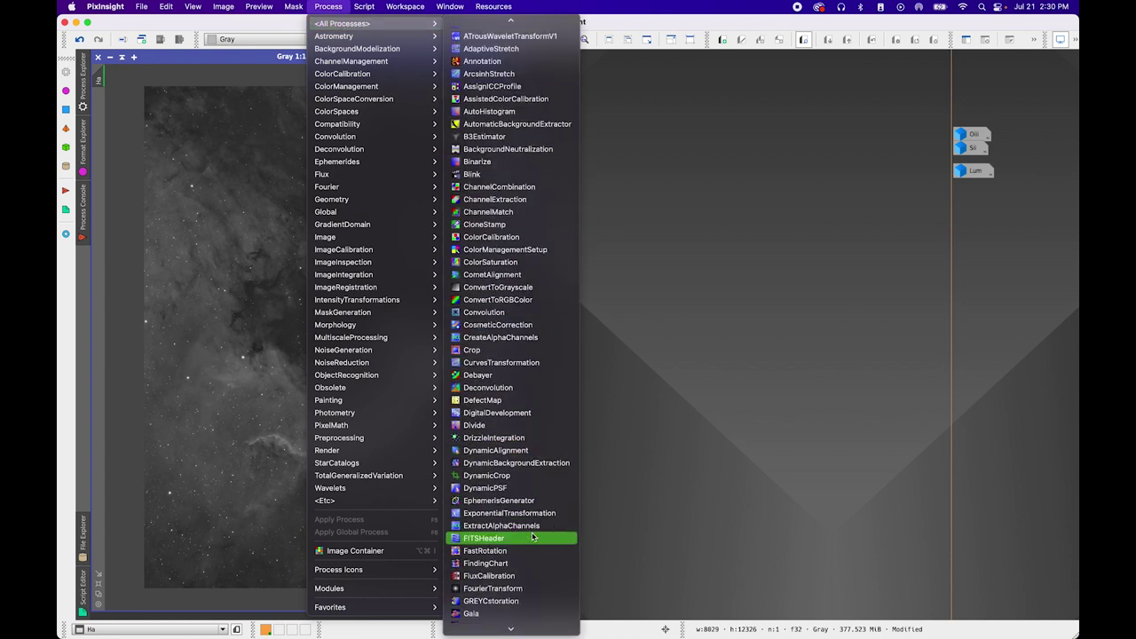
pyautogui.scroll(-3, 531, 538)
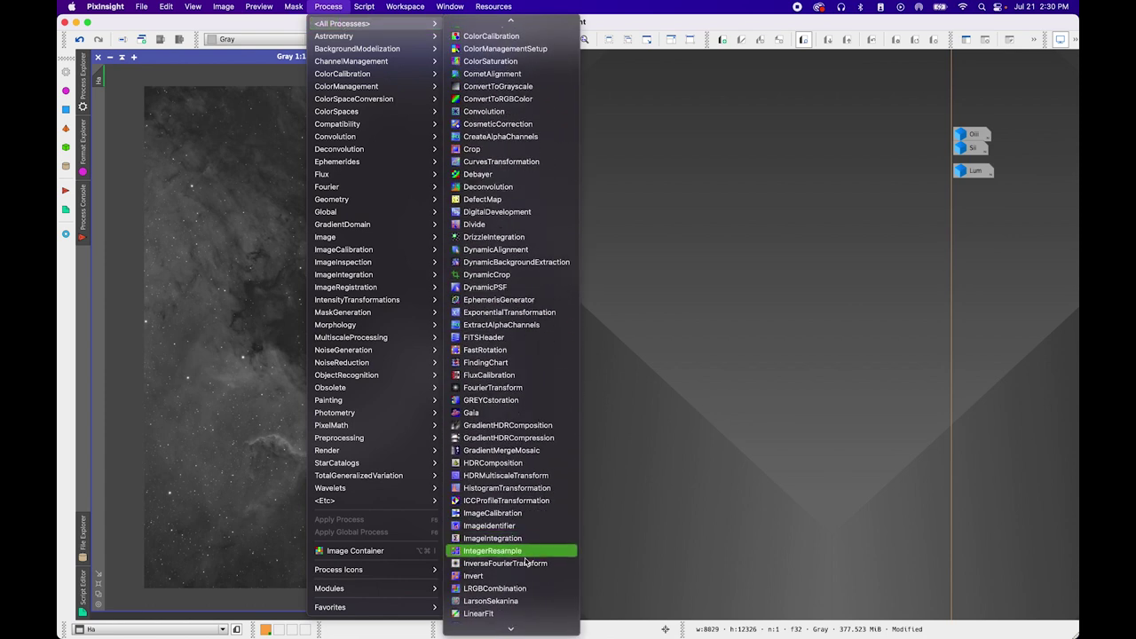
pyautogui.click(521, 613)
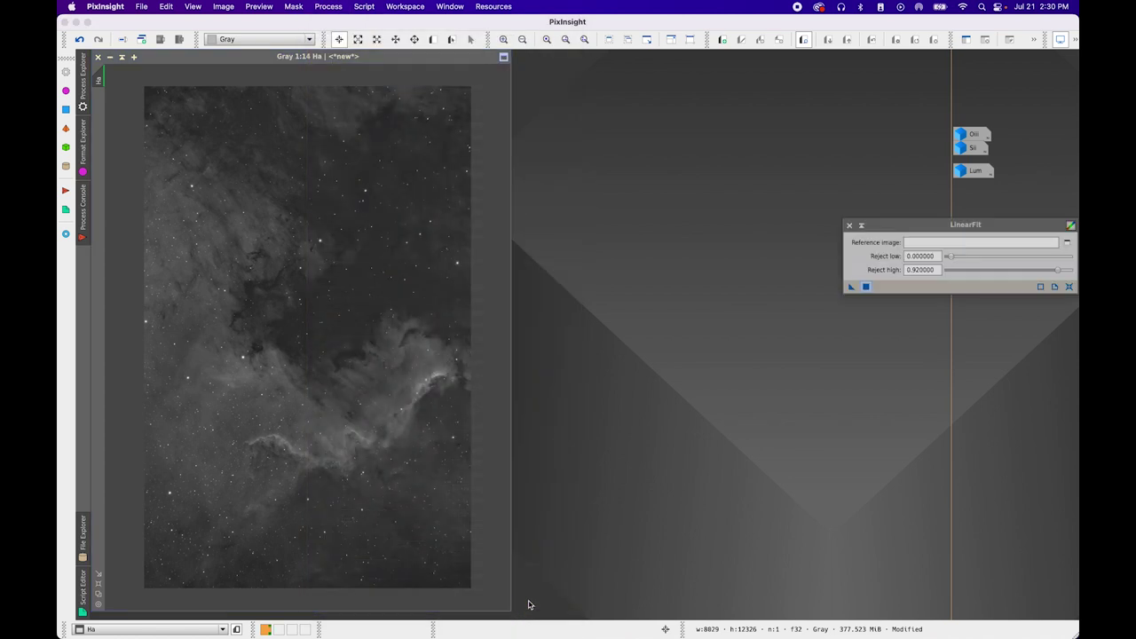
pyautogui.moveTo(883, 226); pyautogui.dragTo(703, 145)
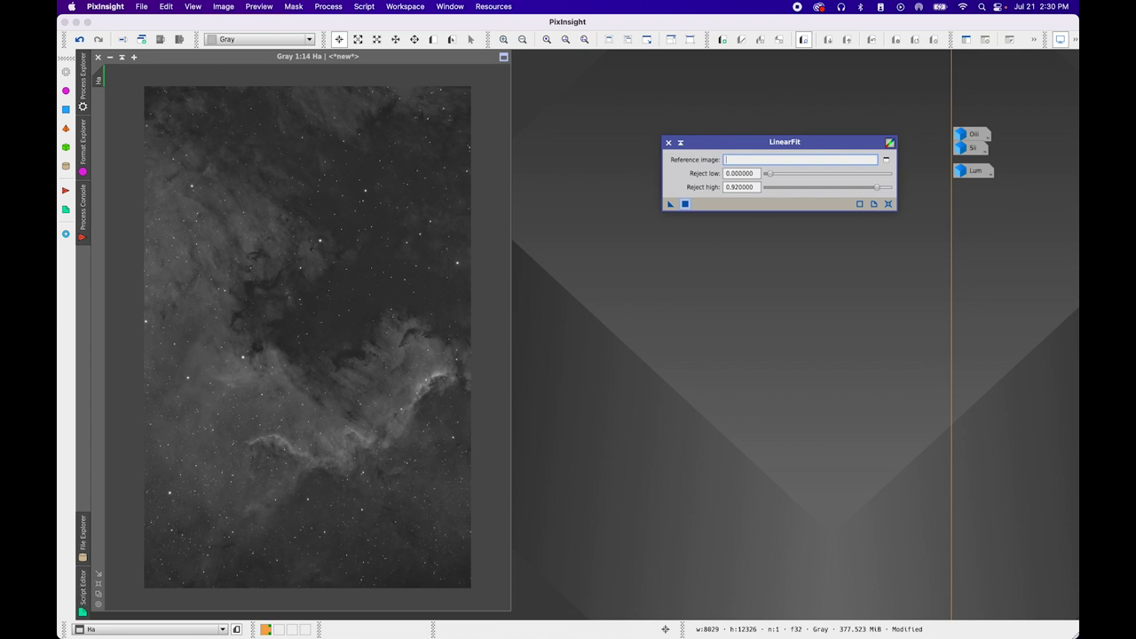
pyautogui.moveTo(788, 144); pyautogui.dragTo(780, 98)
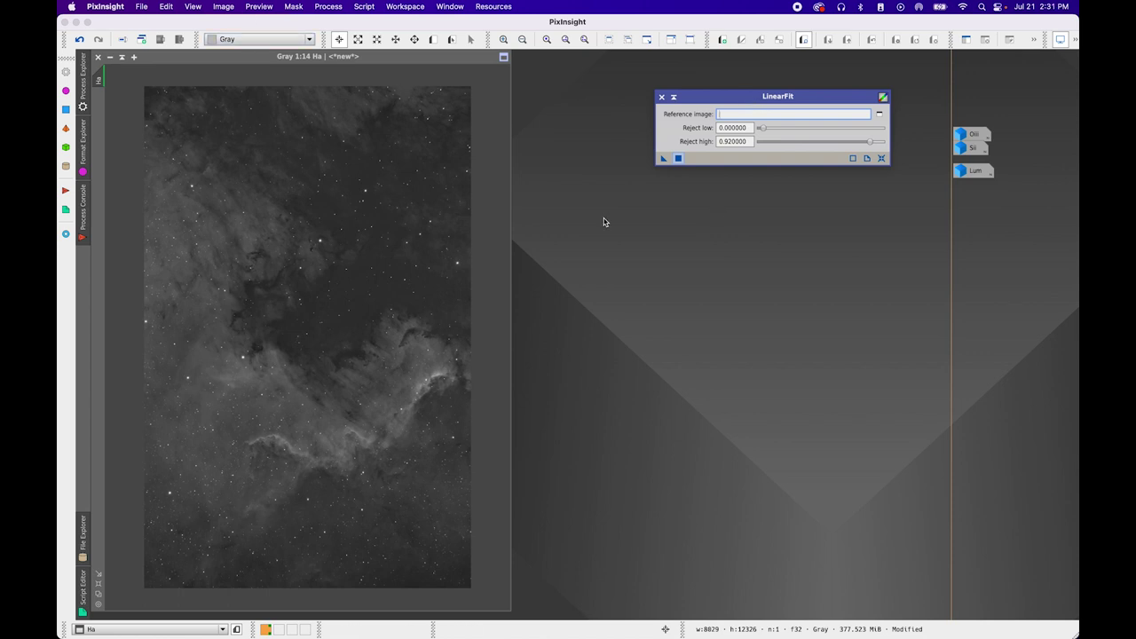
# Open the Statistics process, place it below the LinearFit window and examine the statistics of the Ha image
pyautogui.click(328, 7)
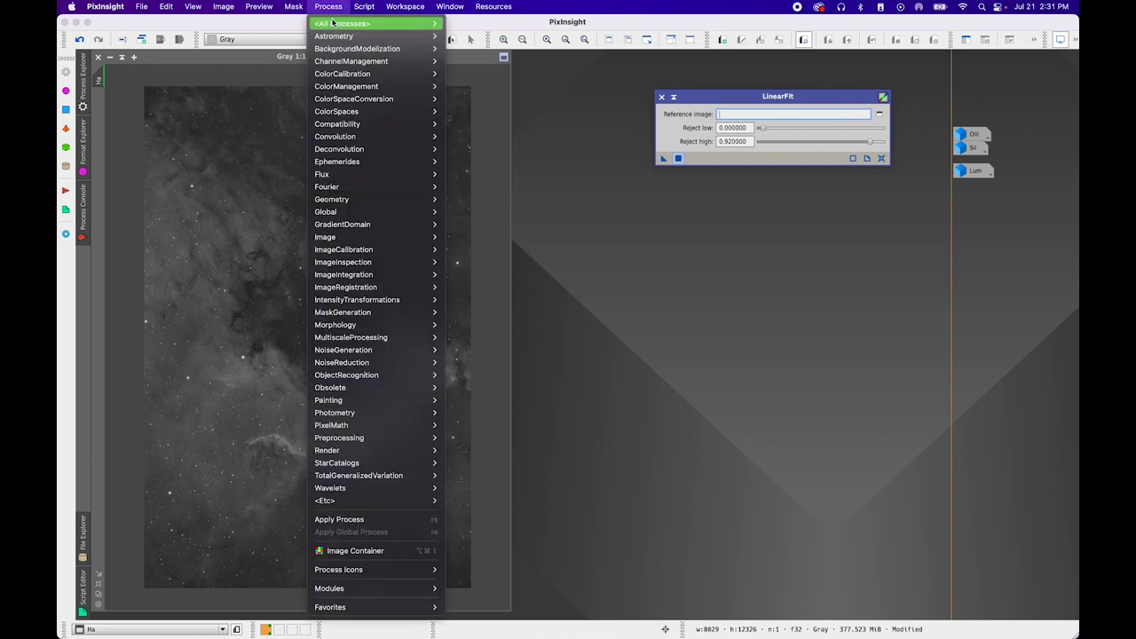
pyautogui.moveTo(336, 24)
pyautogui.scroll(-10, 470, 511)
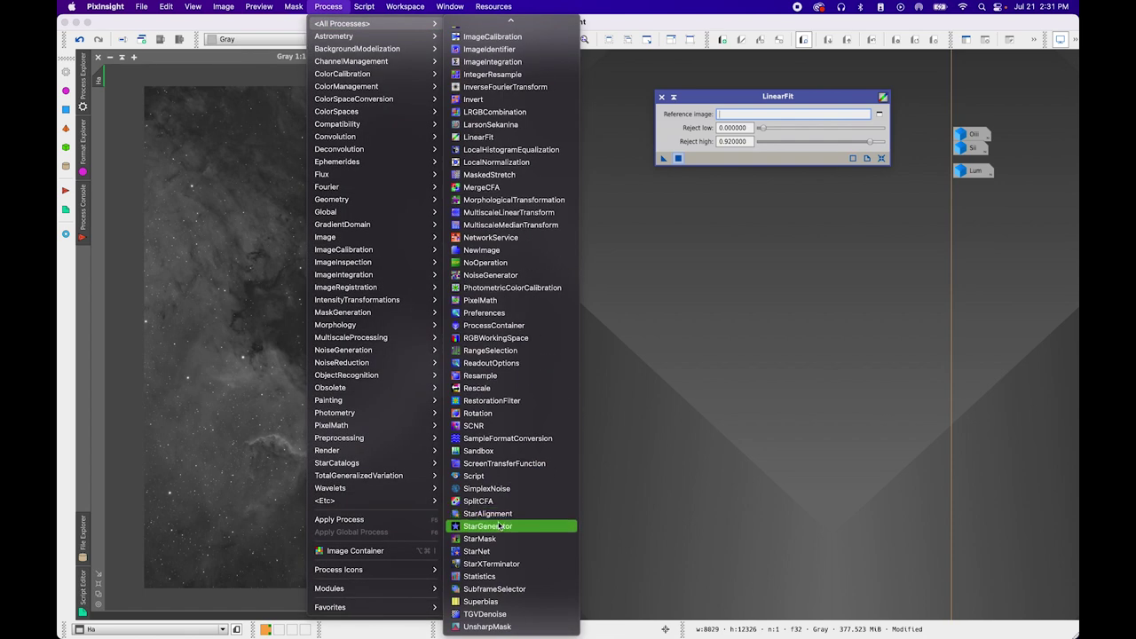
pyautogui.click(504, 578)
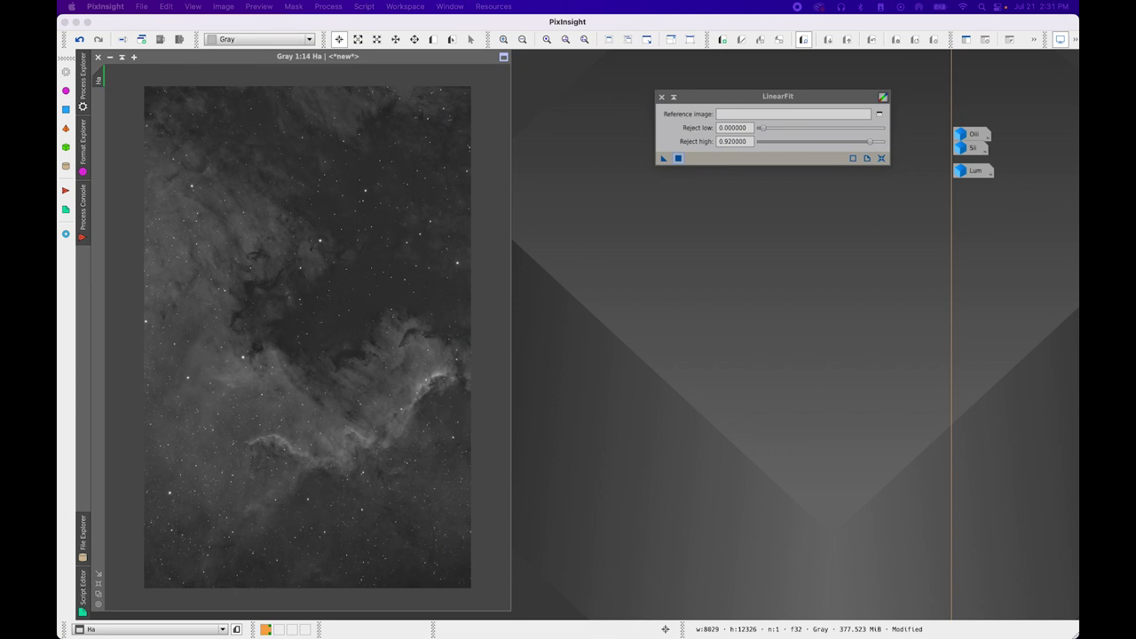
pyautogui.moveTo(957, 149); pyautogui.dragTo(705, 203)
pyautogui.click(706, 224)
pyautogui.click(700, 246)
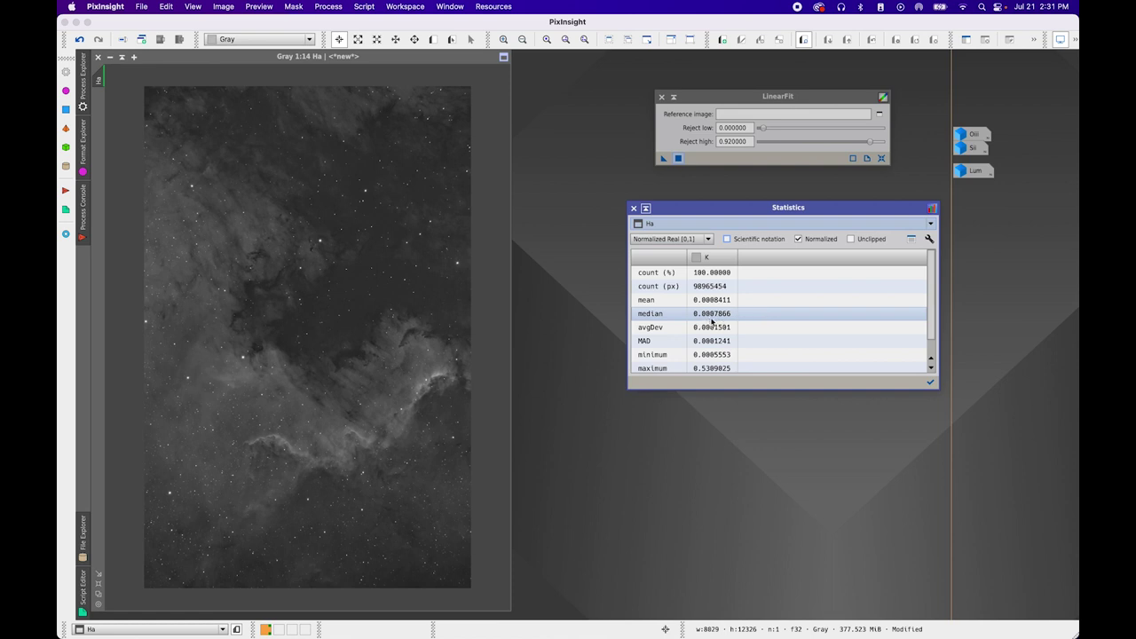
# Compare the mean and median of the Oiii and Sii images with those of Ha, and collapse the Statistics window
pyautogui.click(701, 223)
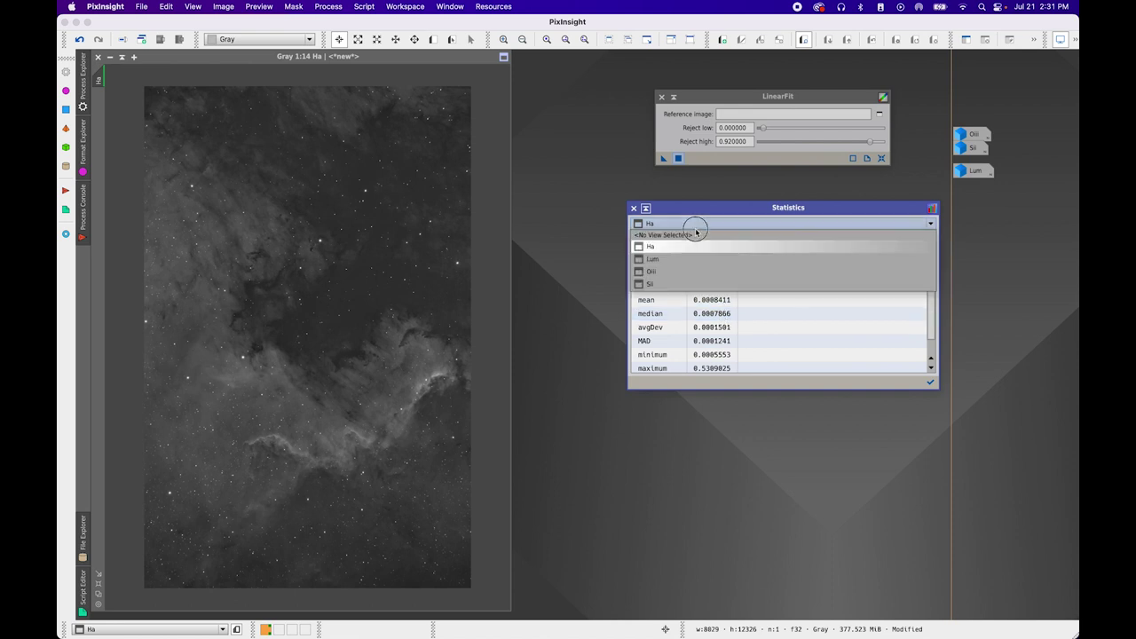
pyautogui.click(693, 272)
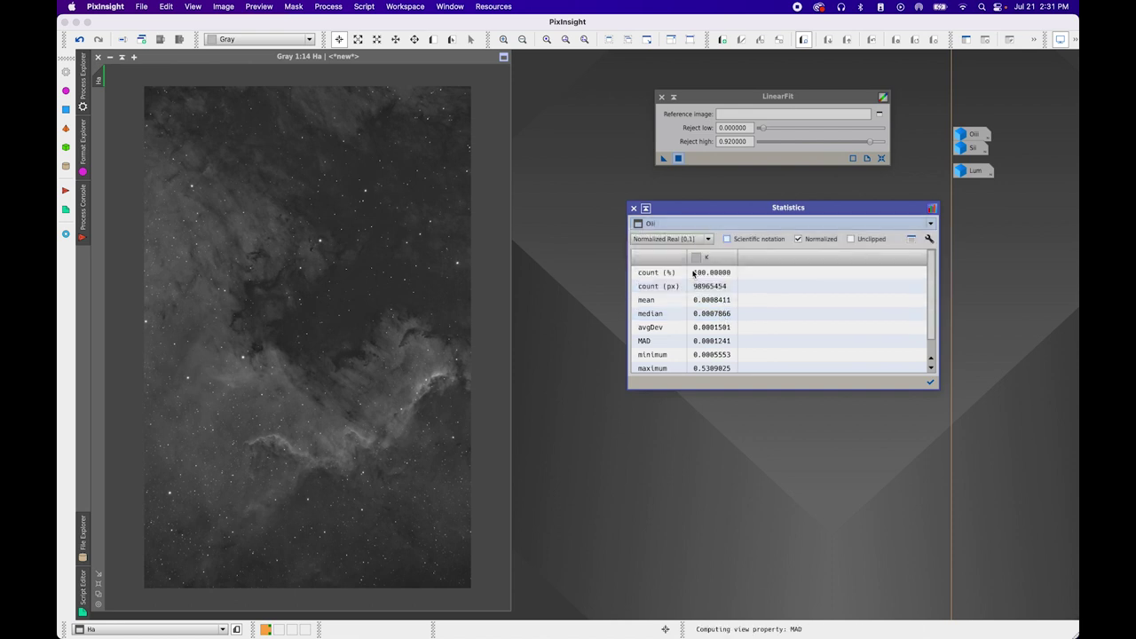
pyautogui.click(695, 316)
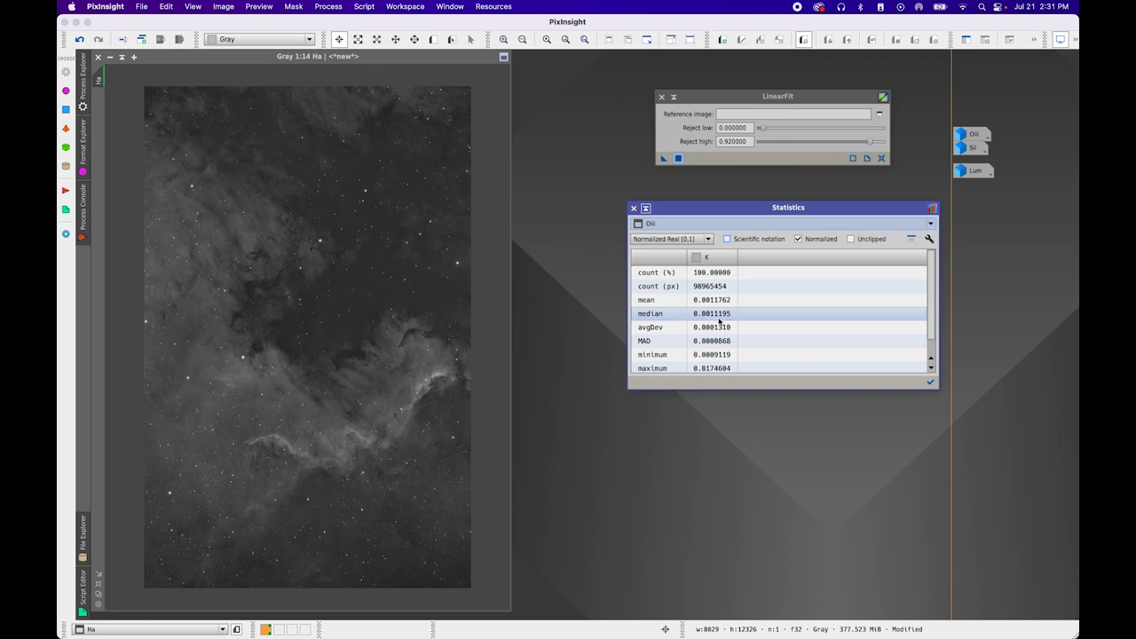
pyautogui.click(688, 226)
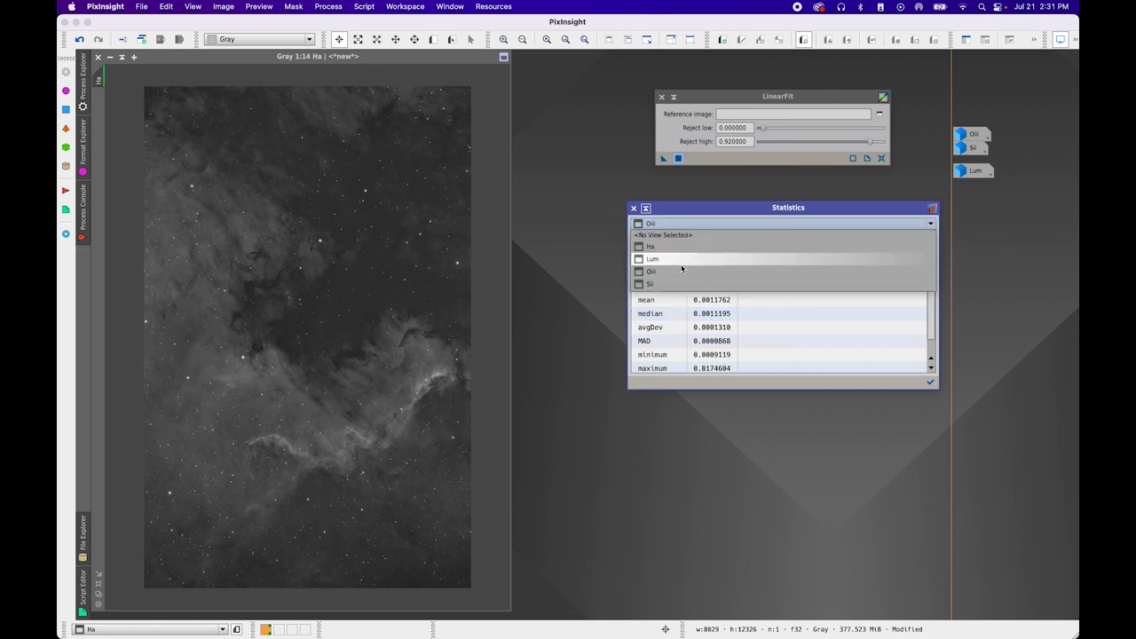
pyautogui.click(681, 283)
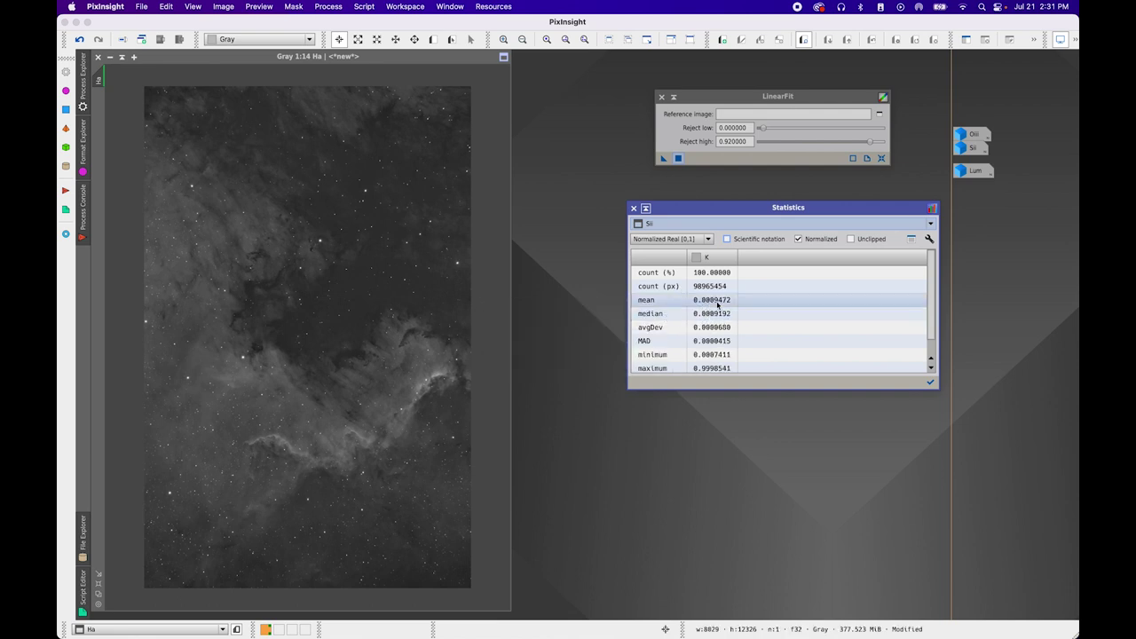
pyautogui.click(674, 223)
pyautogui.click(672, 249)
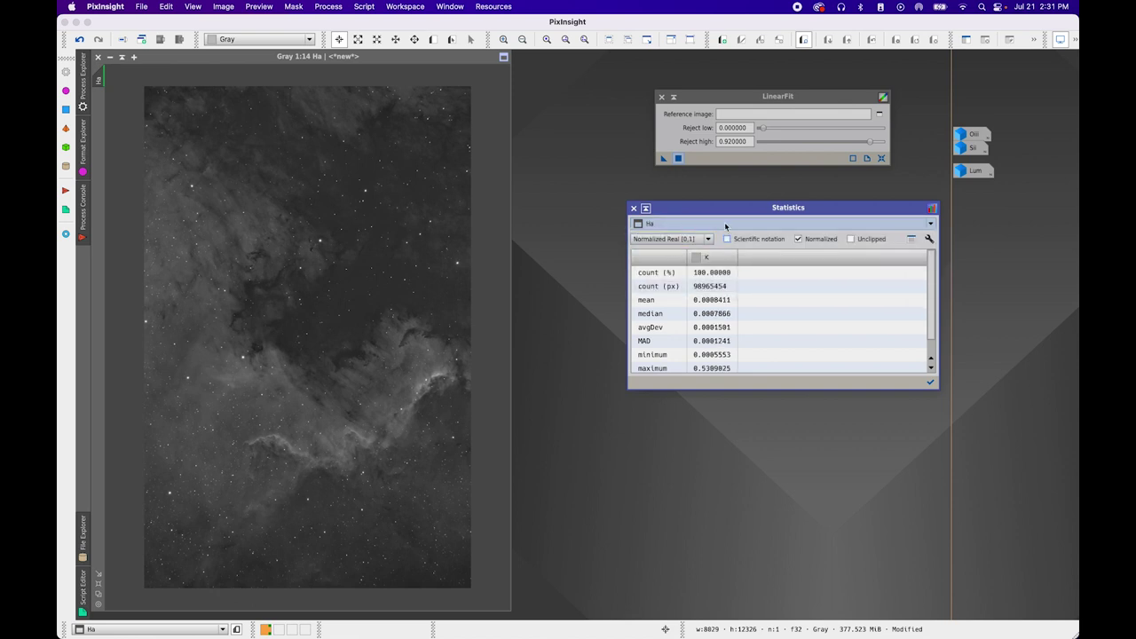
pyautogui.click(646, 209)
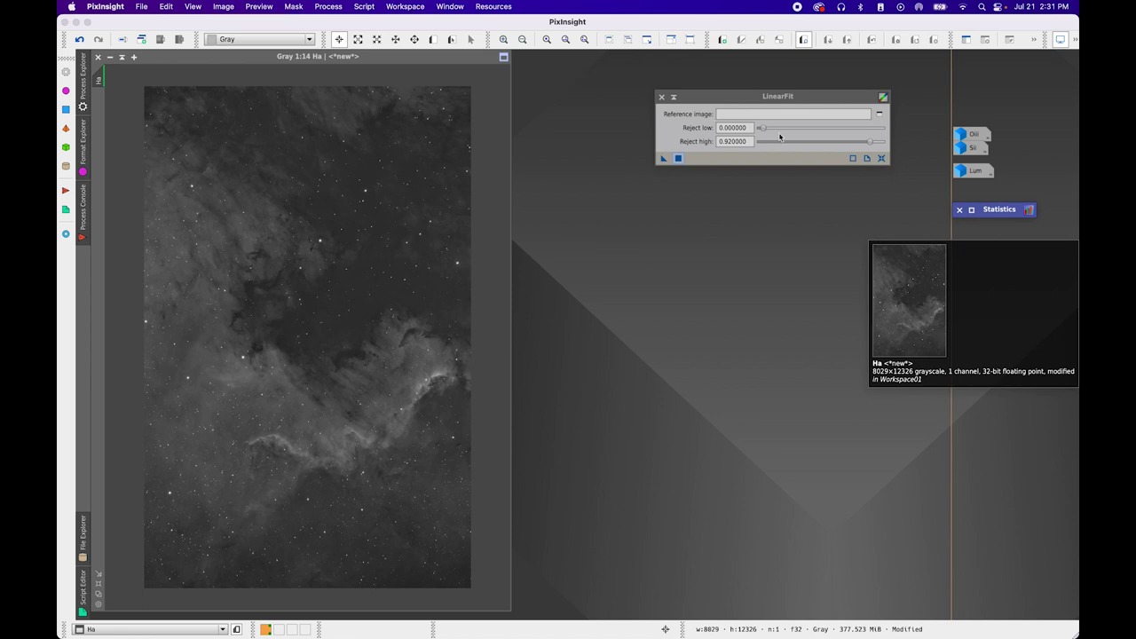
# Set Ha as the LinearFit reference image and reduce the Ha image to an icon
pyautogui.click(878, 114)
pyautogui.click(580, 307)
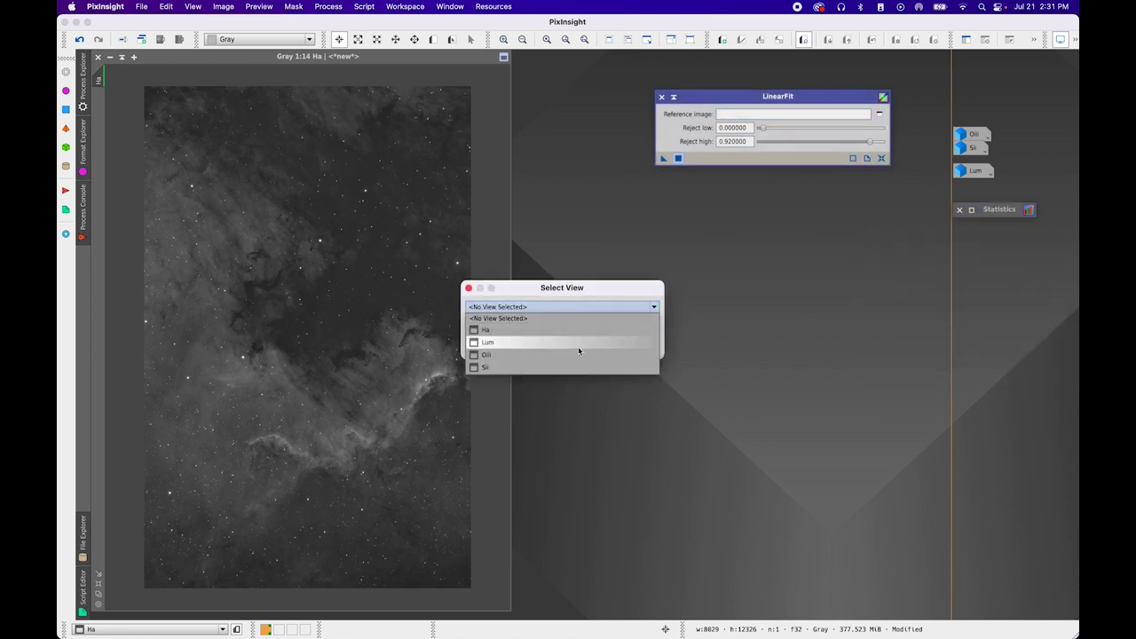
pyautogui.click(575, 330)
pyautogui.click(584, 350)
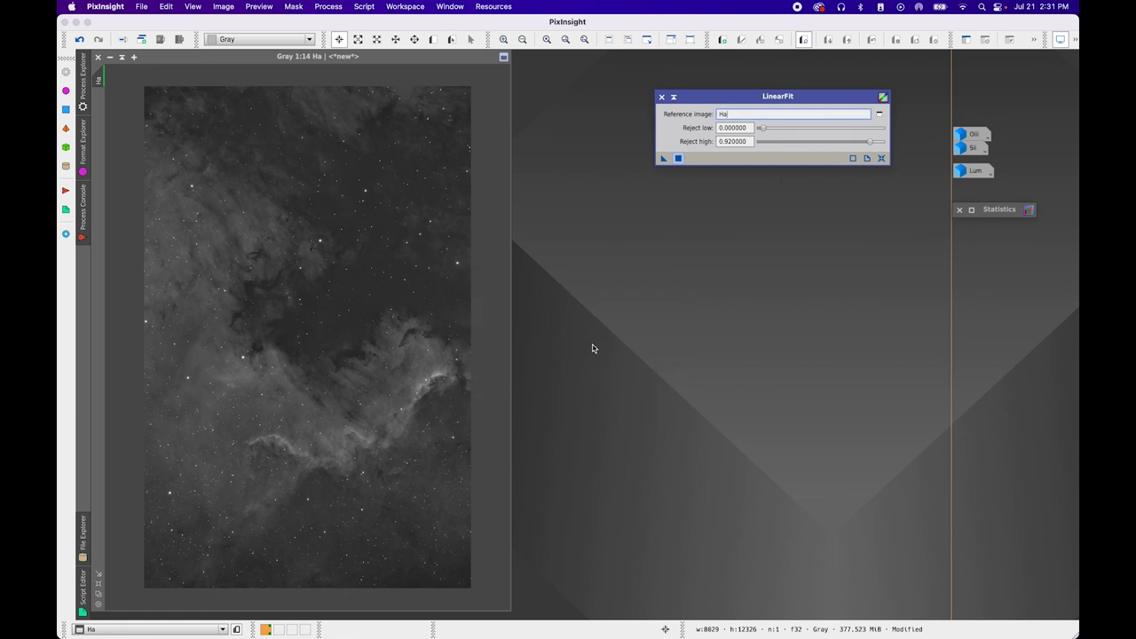
pyautogui.click(122, 57)
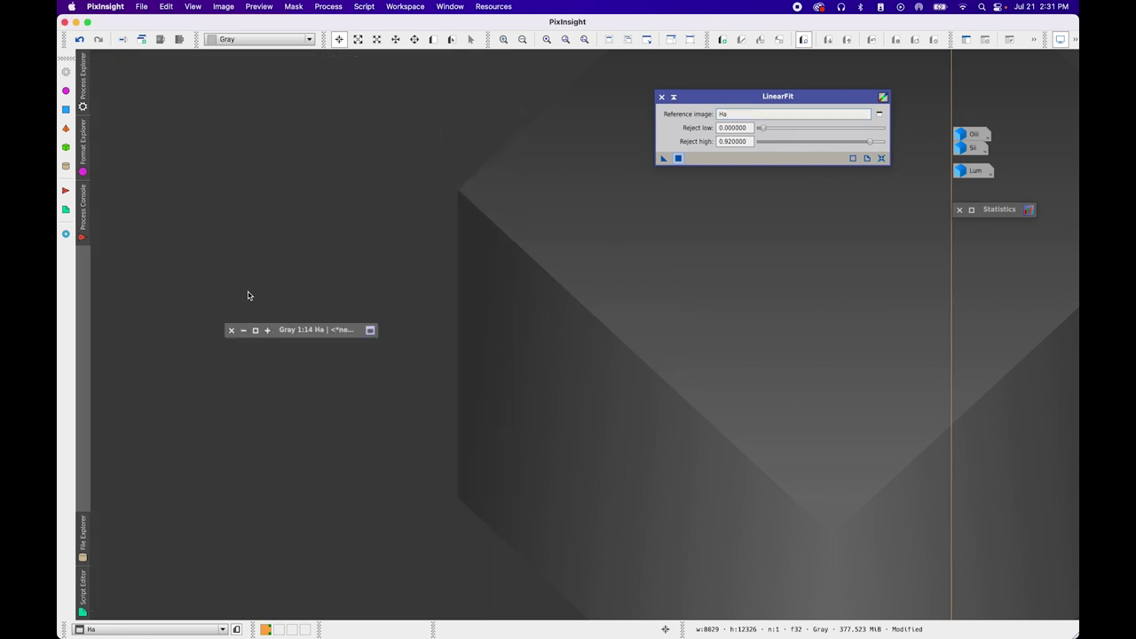
pyautogui.click(255, 330)
# Open the Oiii image, apply LinearFit to it with Ha as reference, and reduce it to an icon again
pyautogui.moveTo(964, 131)
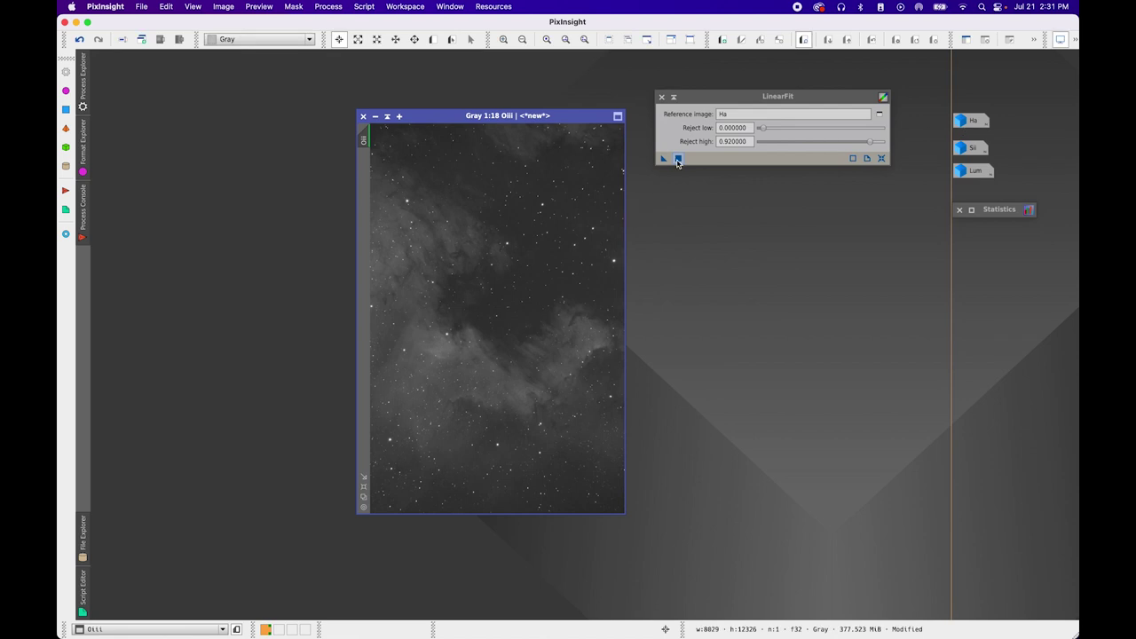
pyautogui.click(678, 159)
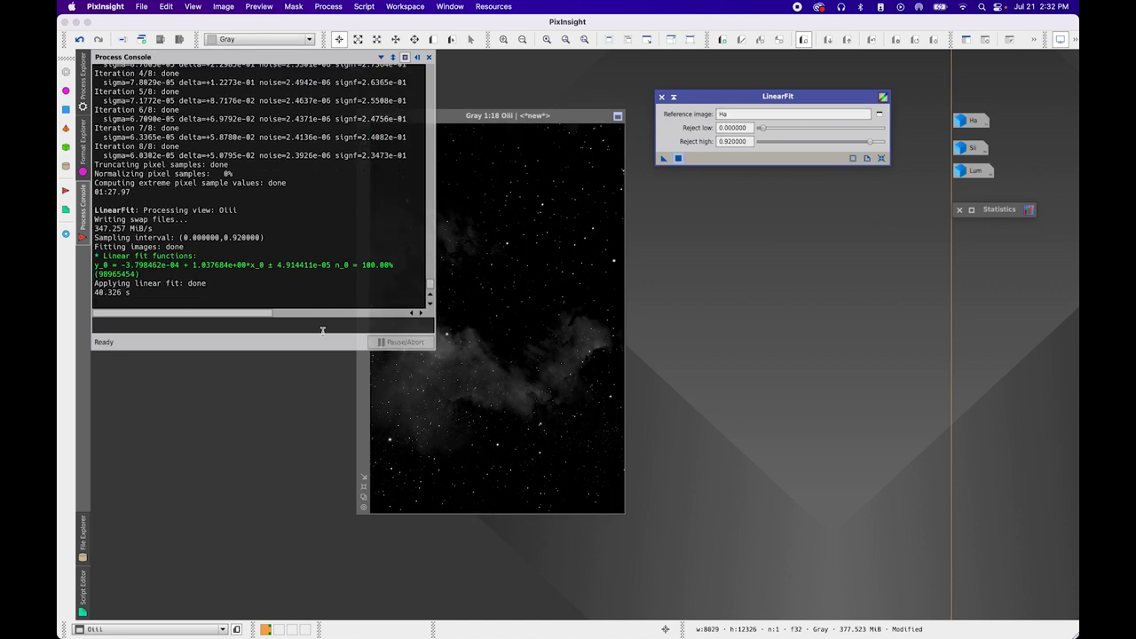
pyautogui.click(429, 57)
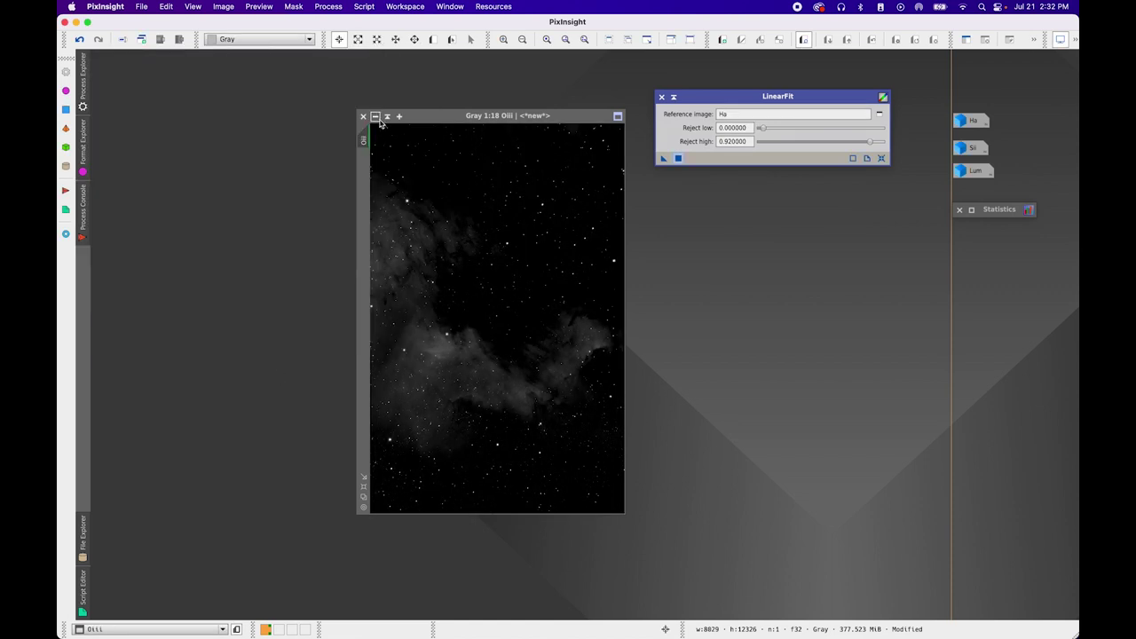
pyautogui.click(376, 118)
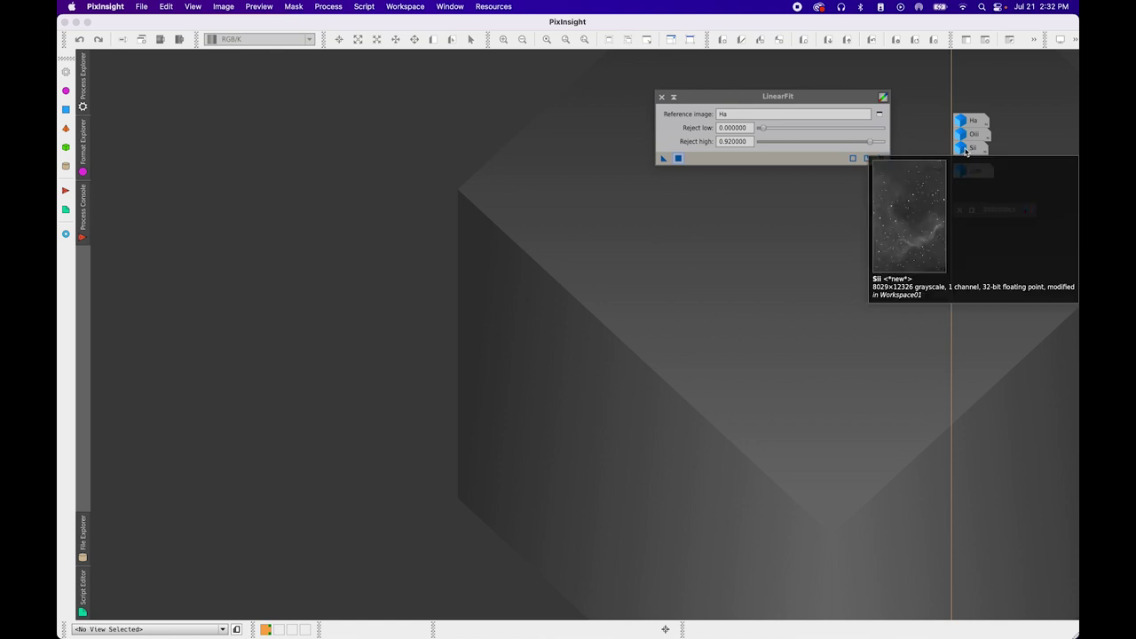
# Apply LinearFit to the Sii image with Ha as reference, reduce Sii to an icon and close LinearFit
pyautogui.click(677, 160)
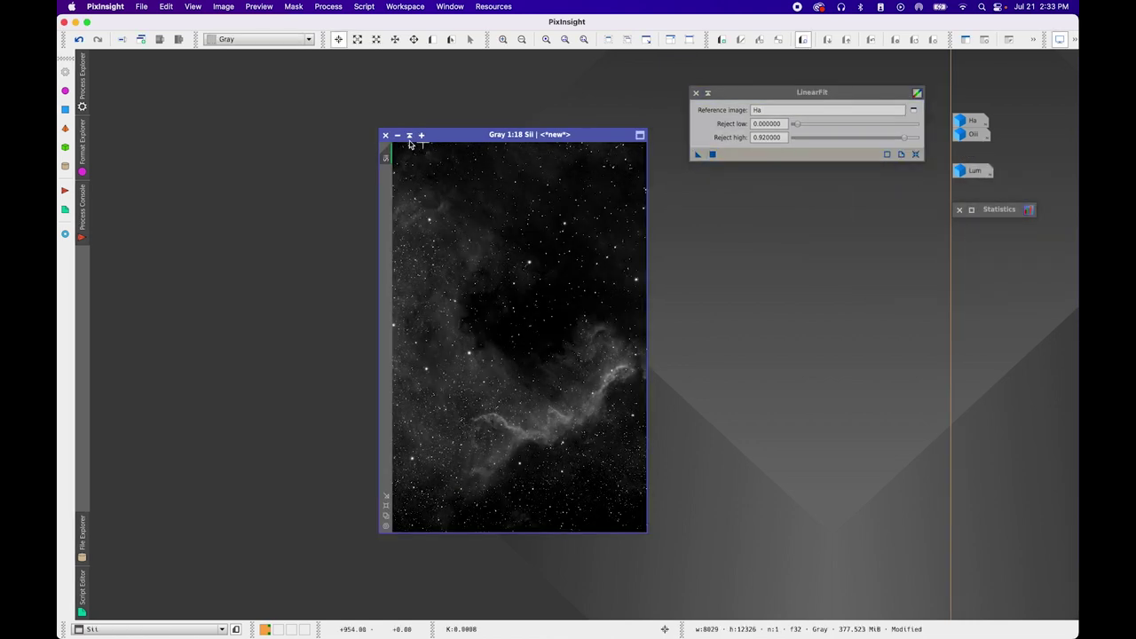
pyautogui.click(409, 136)
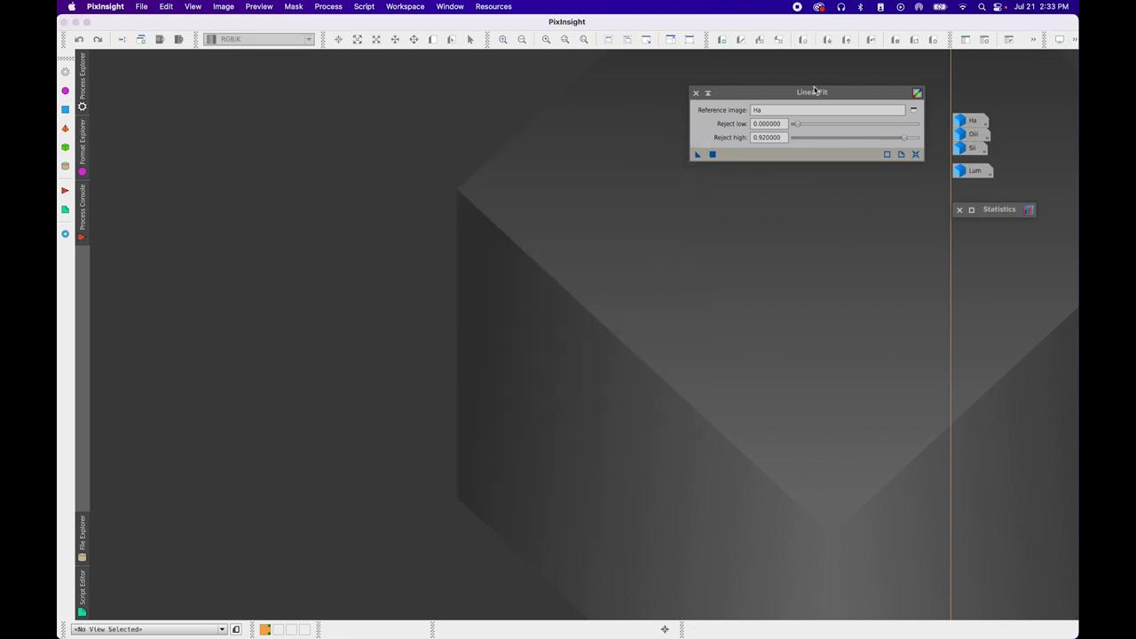
pyautogui.click(696, 93)
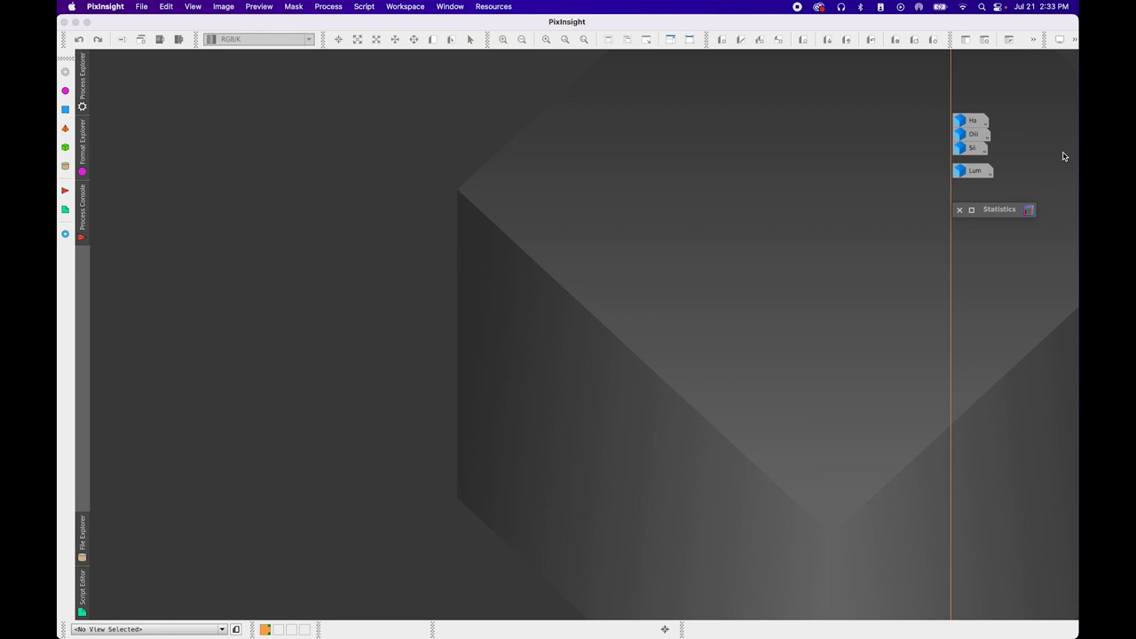
# Reopen Statistics and compare the medians of the Ha, Oiii and Sii images after the linear fit
pyautogui.doubleClick(1019, 208)
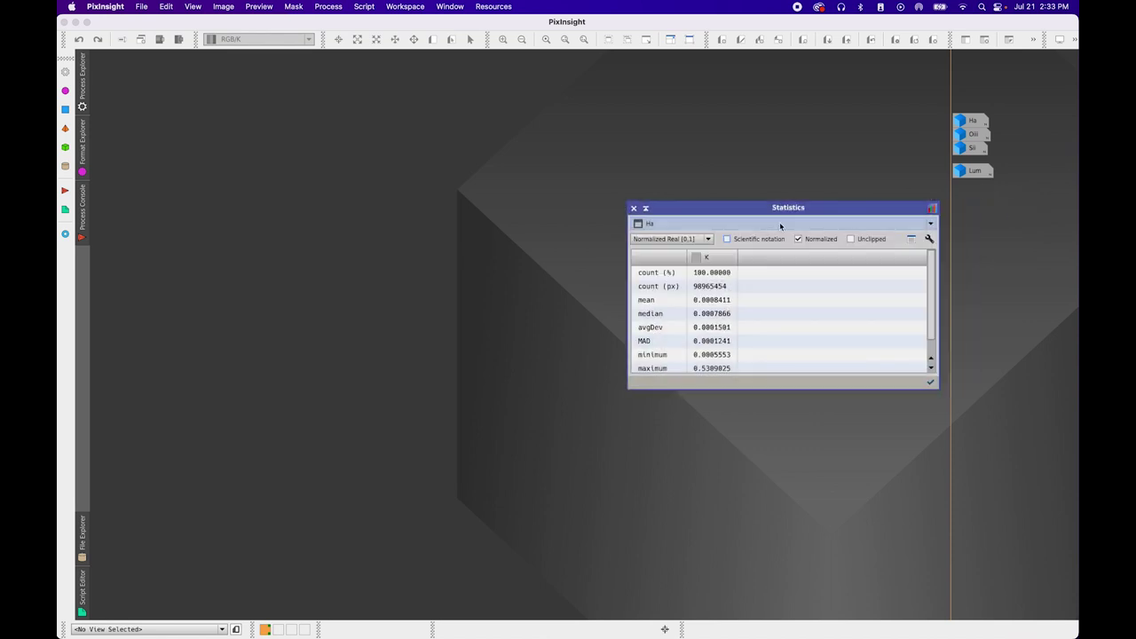
pyautogui.click(781, 223)
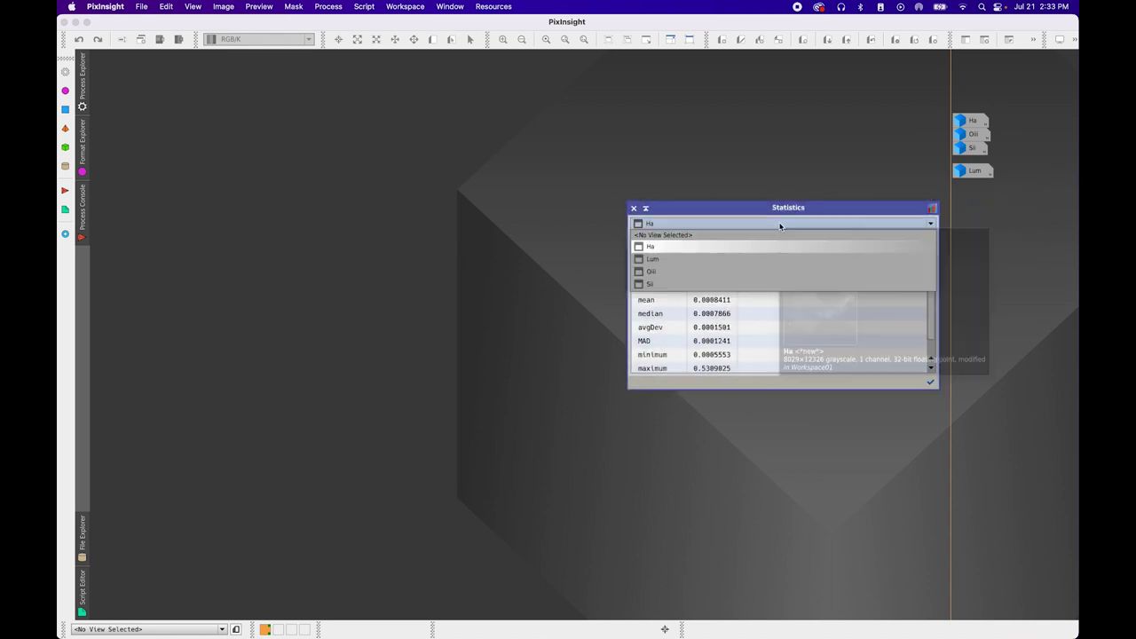
pyautogui.click(733, 245)
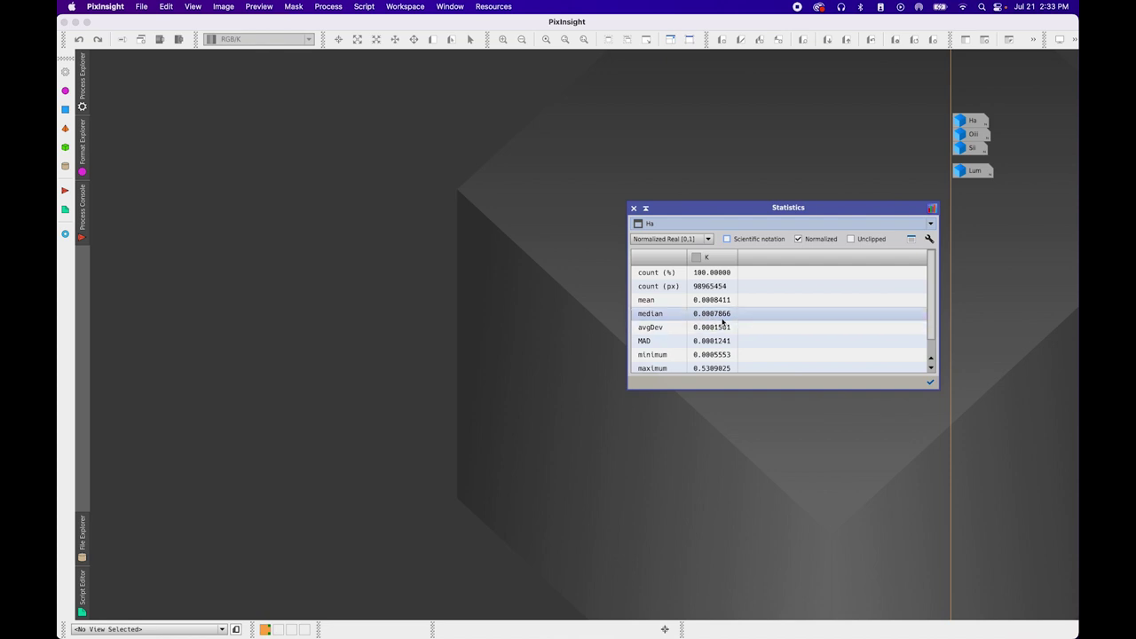
pyautogui.click(684, 224)
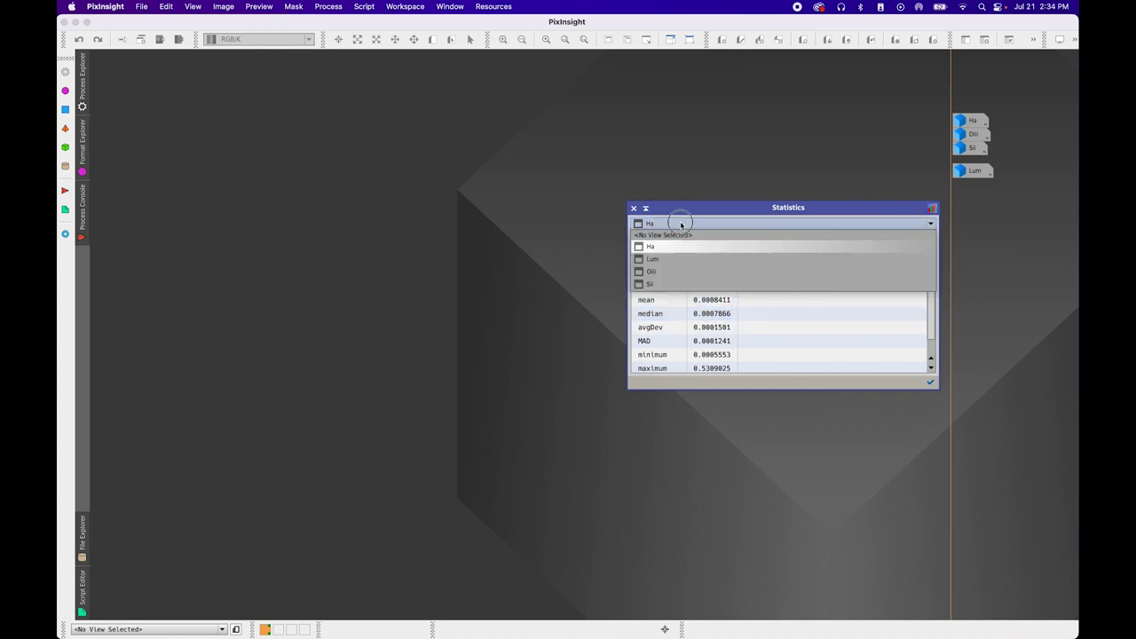
pyautogui.click(685, 272)
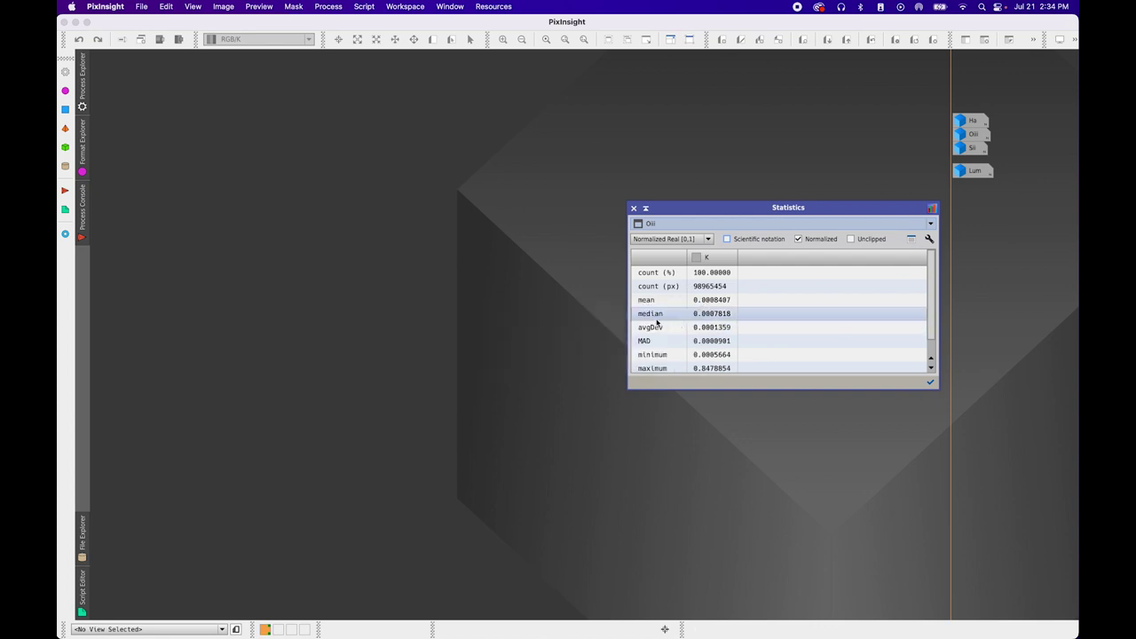
pyautogui.click(681, 227)
pyautogui.click(679, 286)
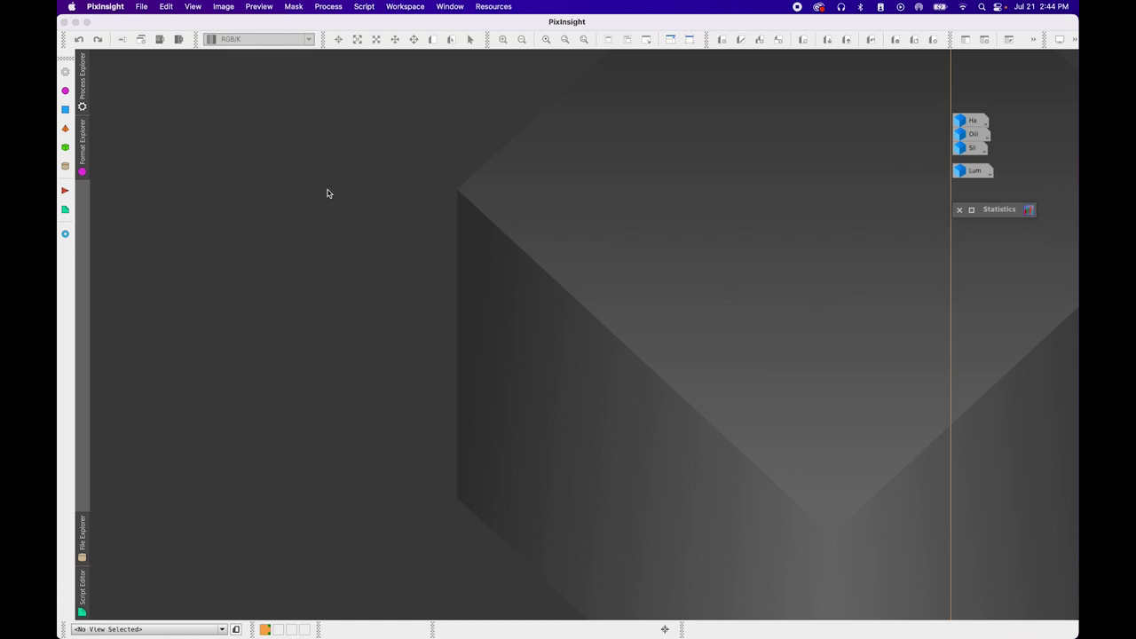
# Open the HistogramTransformation process and place its window clear of the image icons
pyautogui.click(328, 7)
pyautogui.moveTo(341, 23)
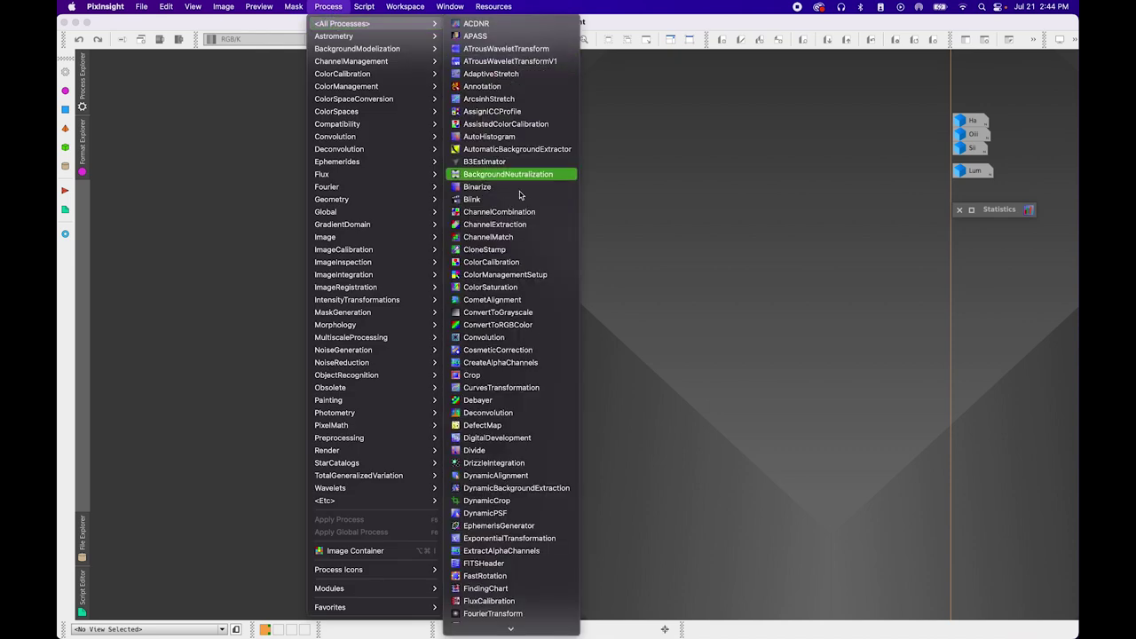
pyautogui.scroll(-5, 513, 505)
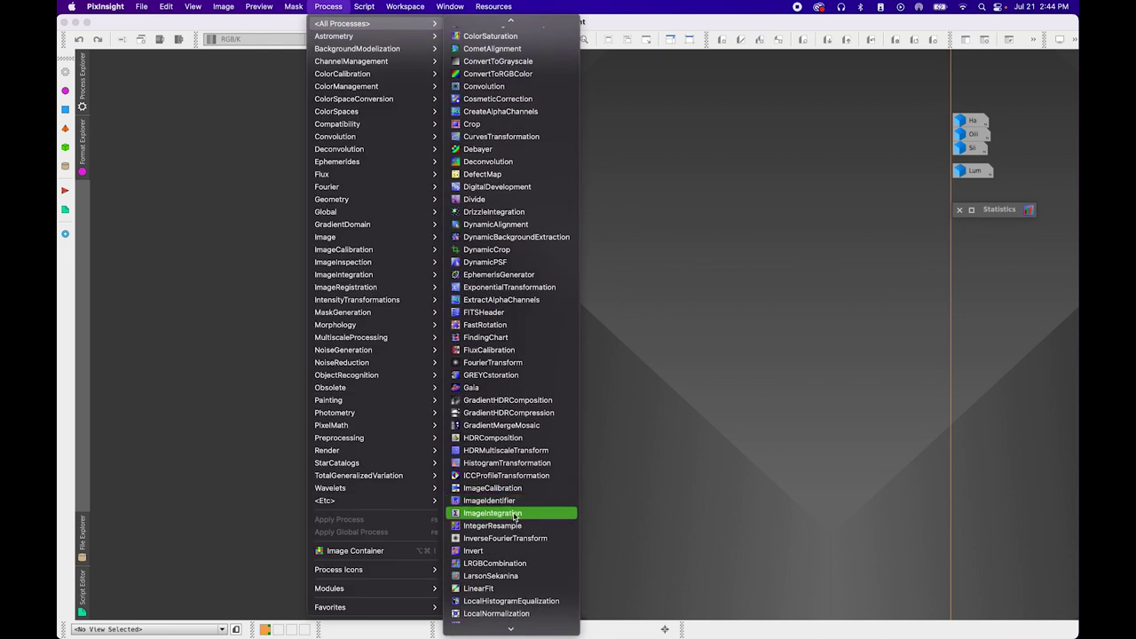
pyautogui.click(514, 463)
pyautogui.moveTo(852, 66); pyautogui.dragTo(768, 69)
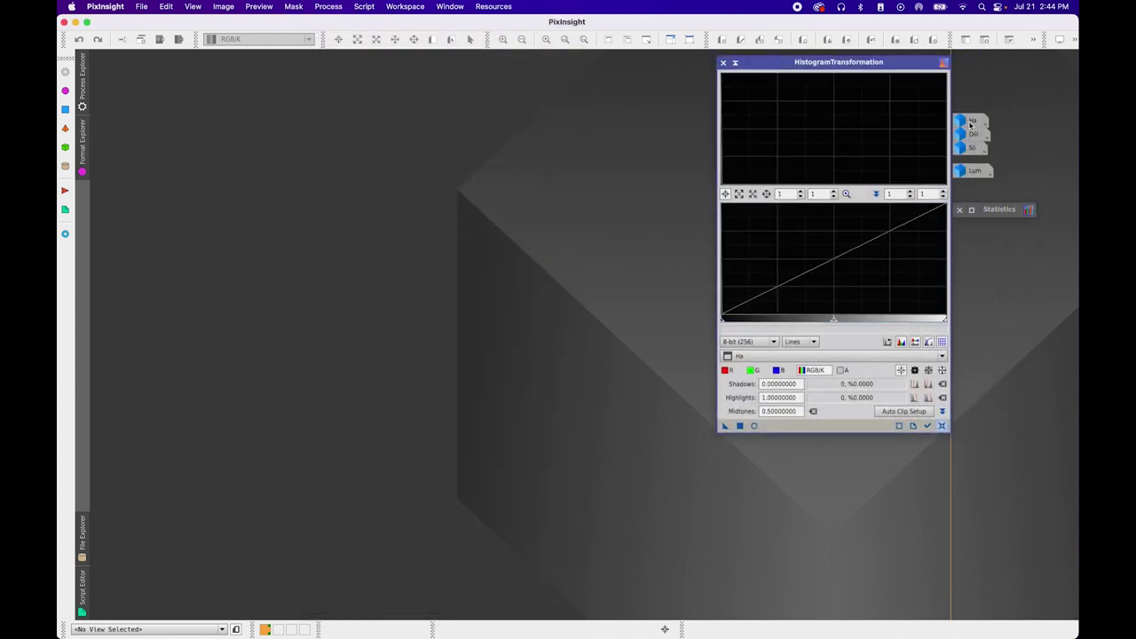
# Open the Ha image, turn off its screen stretch, and start a HistogramTransformation real-time preview with Ha as the selected view
pyautogui.doubleClick(971, 121)
pyautogui.click(1058, 39)
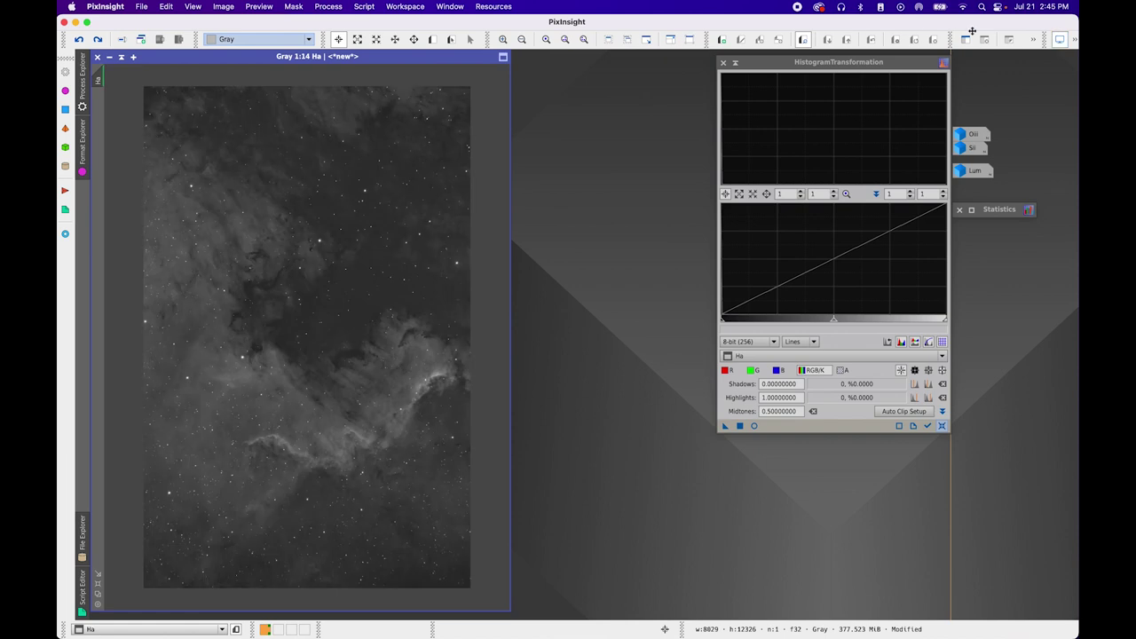
pyautogui.click(1056, 39)
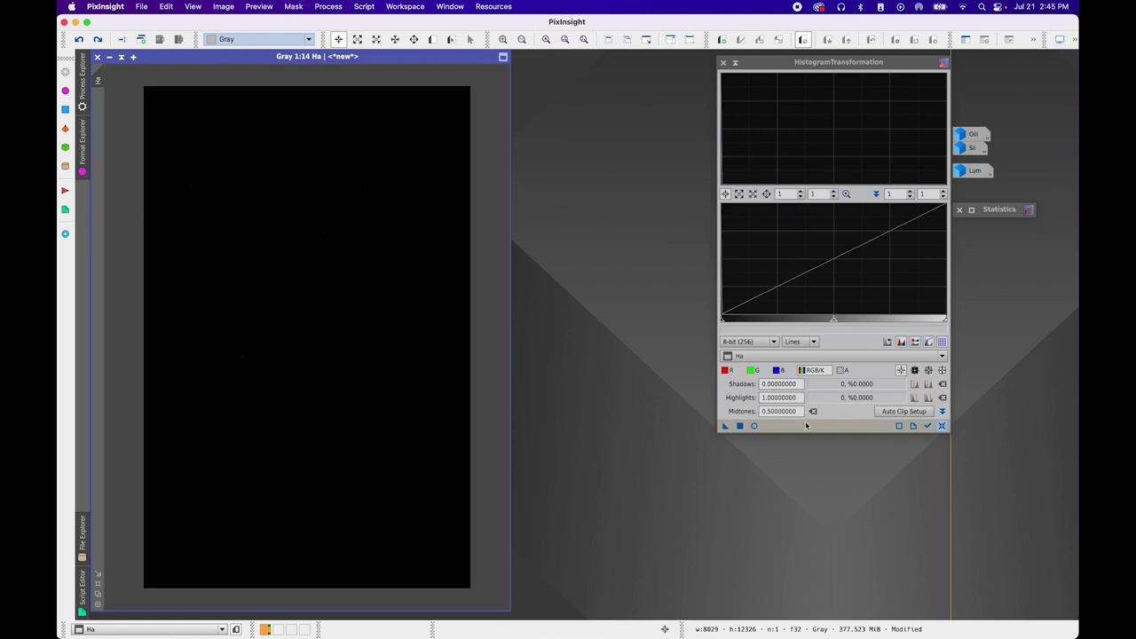
pyautogui.click(754, 426)
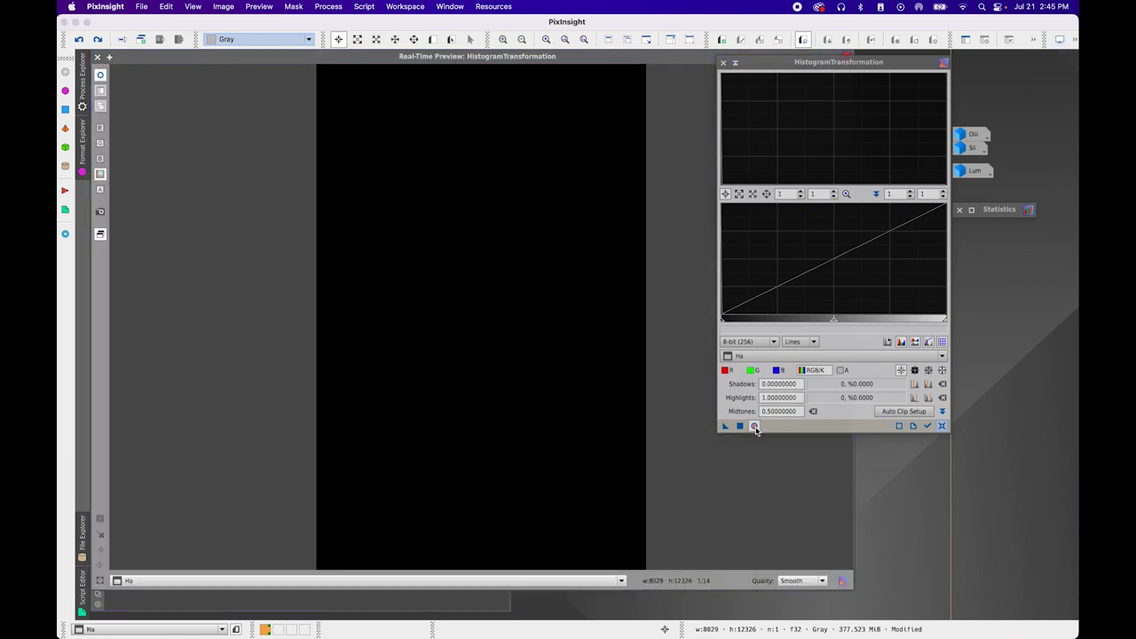
pyautogui.moveTo(845, 68); pyautogui.dragTo(917, 70)
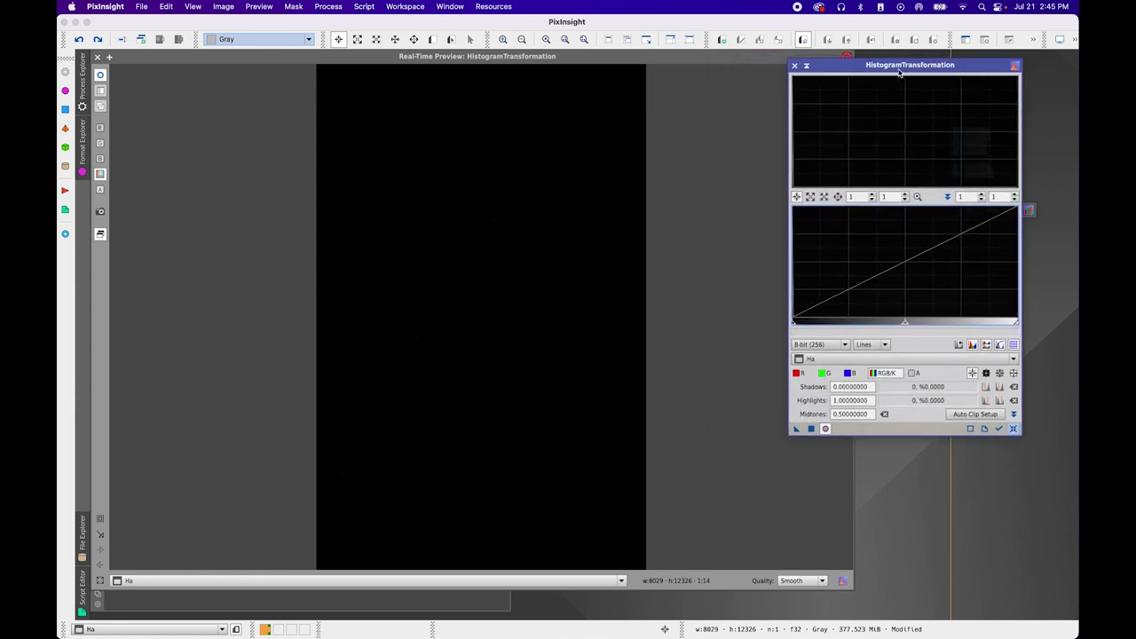
pyautogui.click(843, 359)
pyautogui.click(842, 381)
# Stretch Ha twice with midtones at 0.25063291, resetting the histogram curve between the two applications
pyautogui.moveTo(904, 322); pyautogui.dragTo(848, 322)
pyautogui.click(810, 429)
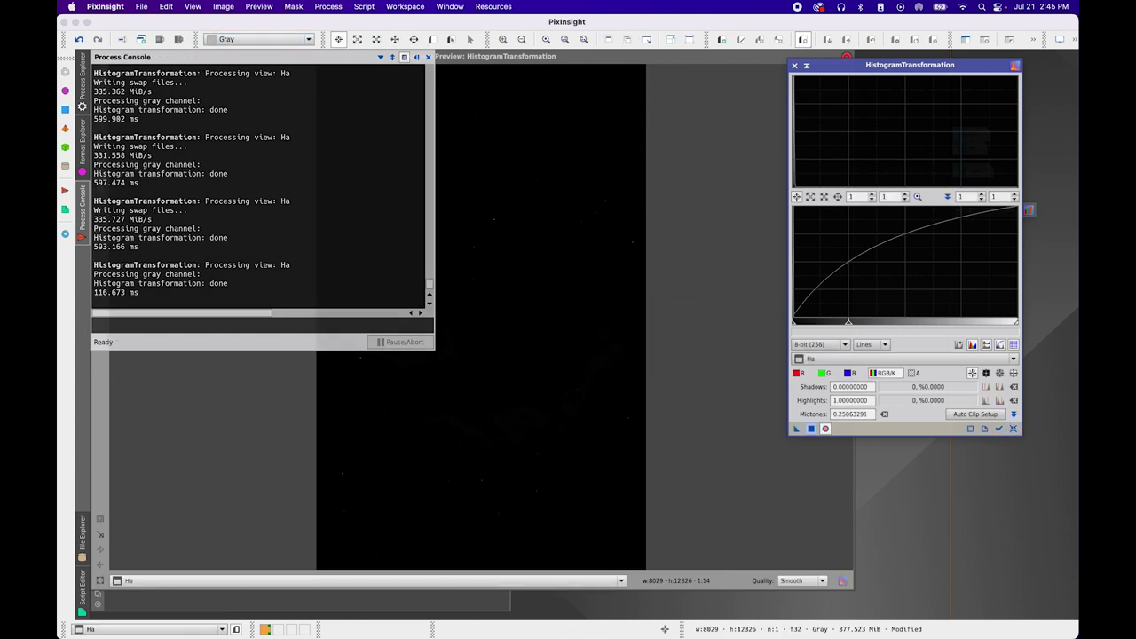
pyautogui.click(1014, 430)
pyautogui.moveTo(903, 326); pyautogui.dragTo(848, 323)
pyautogui.click(824, 429)
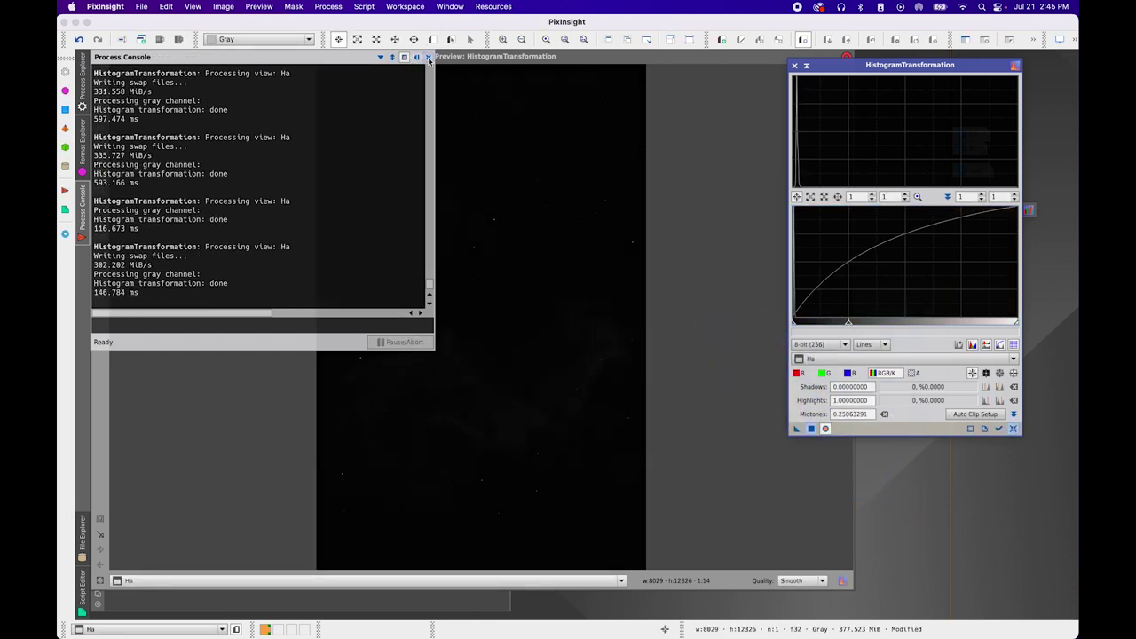
# Apply a third and a fourth stretch to Ha at midtones 0.25063291, resetting the curve before each and closing the console
pyautogui.click(427, 57)
pyautogui.click(1013, 428)
pyautogui.moveTo(900, 323); pyautogui.dragTo(848, 322)
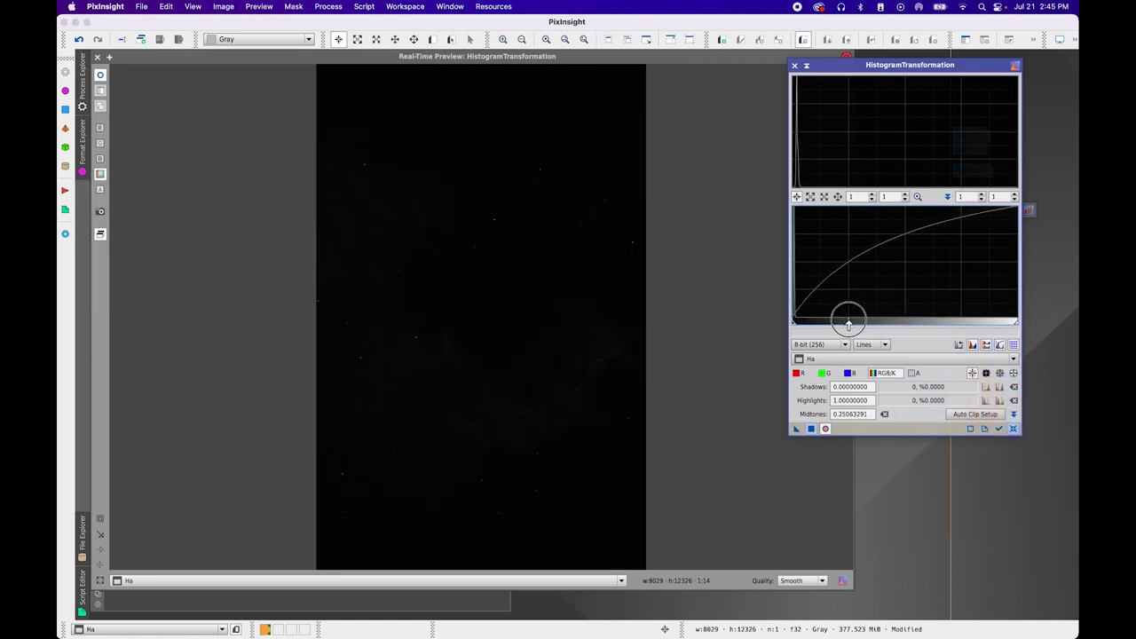
pyautogui.click(812, 429)
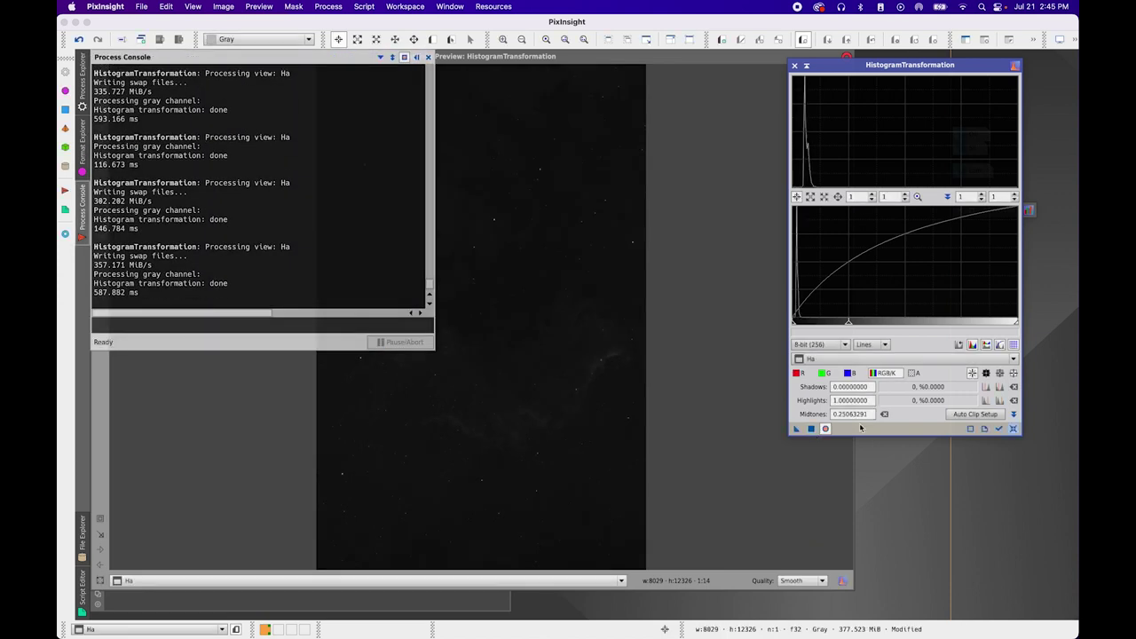
pyautogui.click(1012, 430)
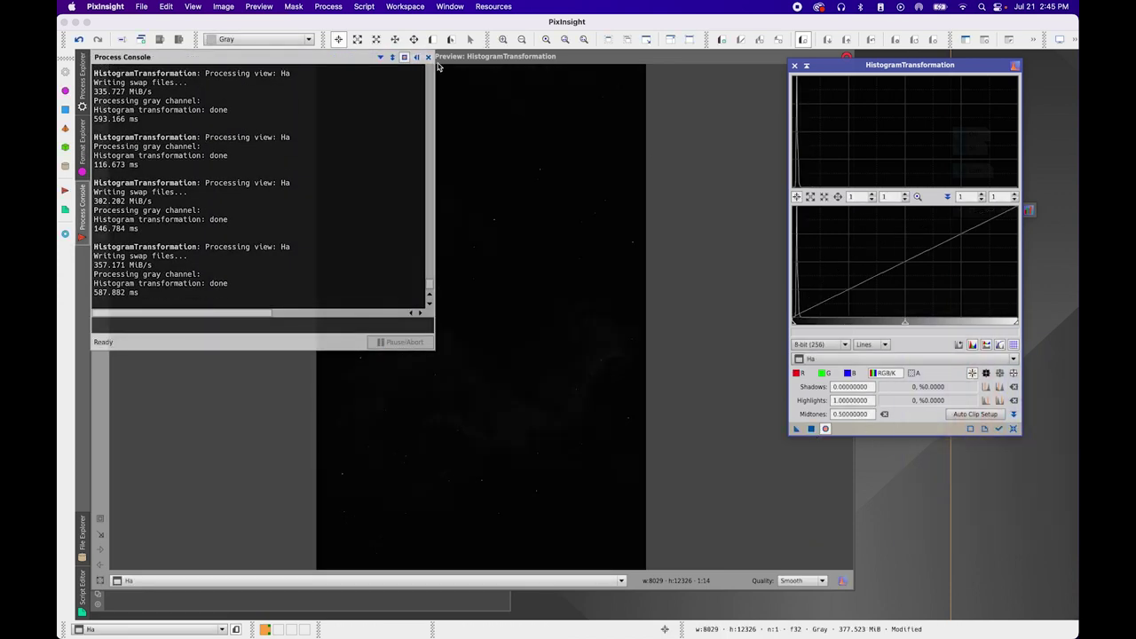
pyautogui.moveTo(906, 323); pyautogui.dragTo(848, 326)
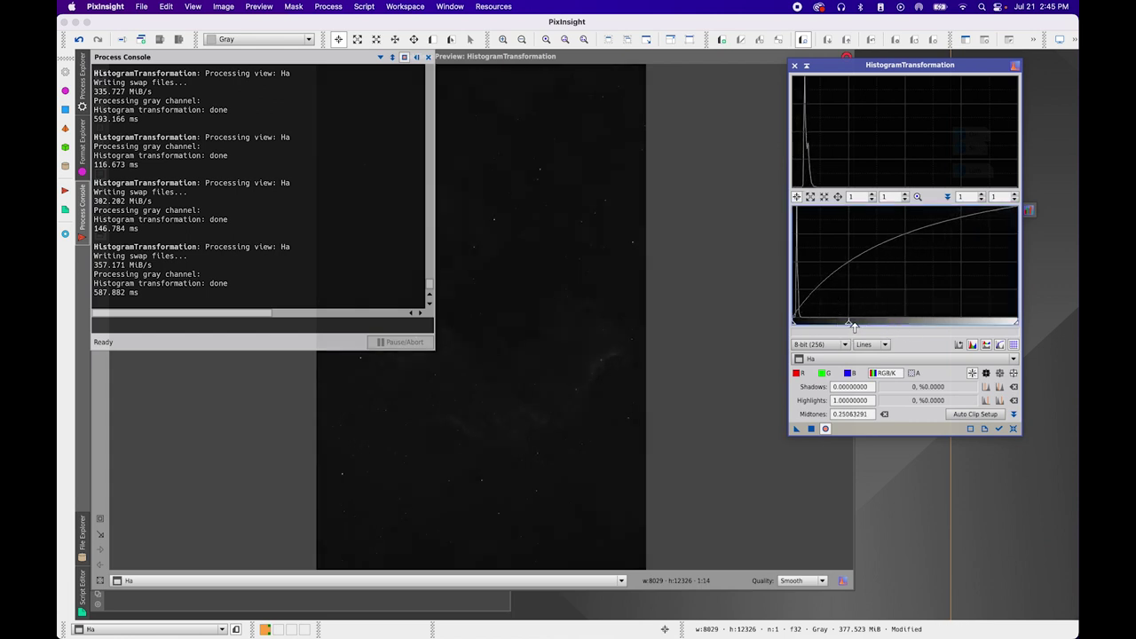
pyautogui.click(825, 429)
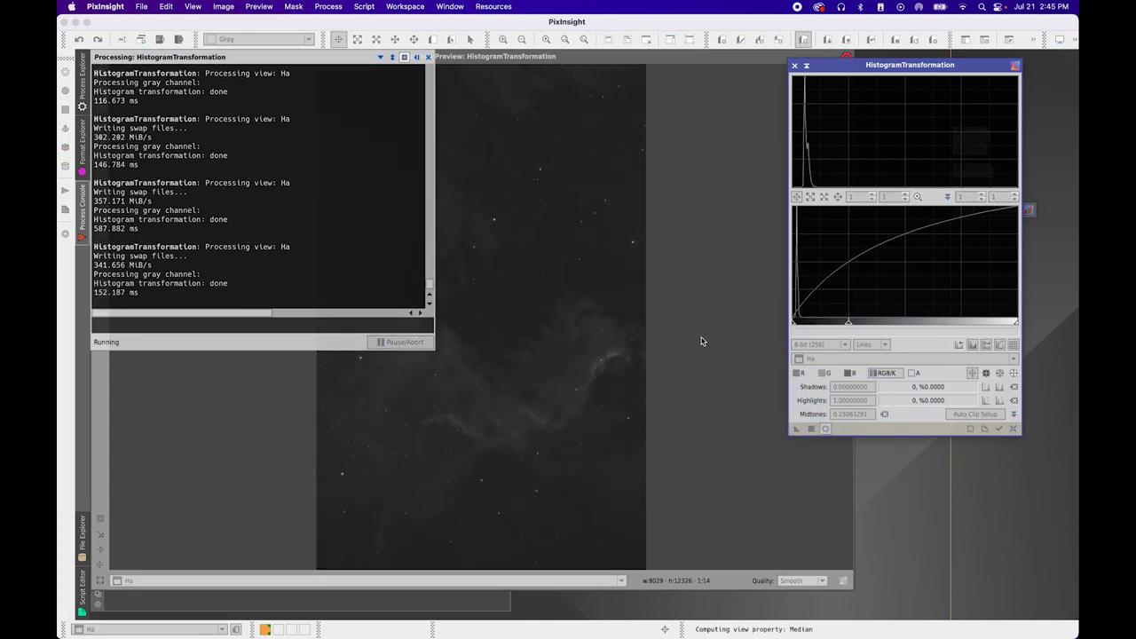
pyautogui.click(428, 56)
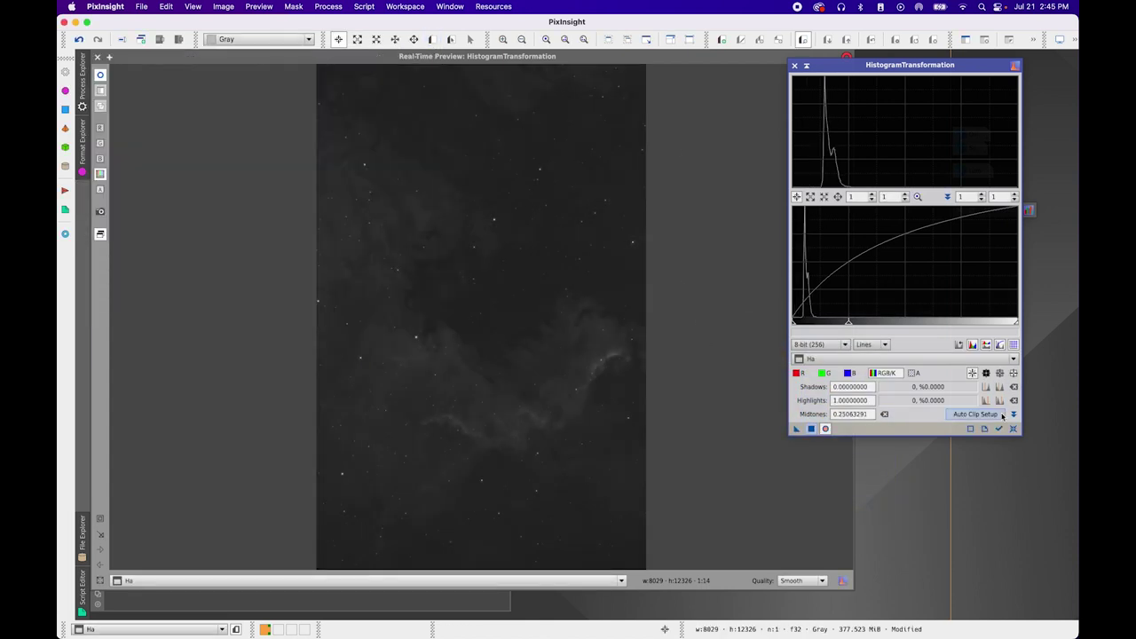
# Reset the histogram curve and apply a fifth stretch to Ha with midtones at 0.25063291
pyautogui.click(1013, 429)
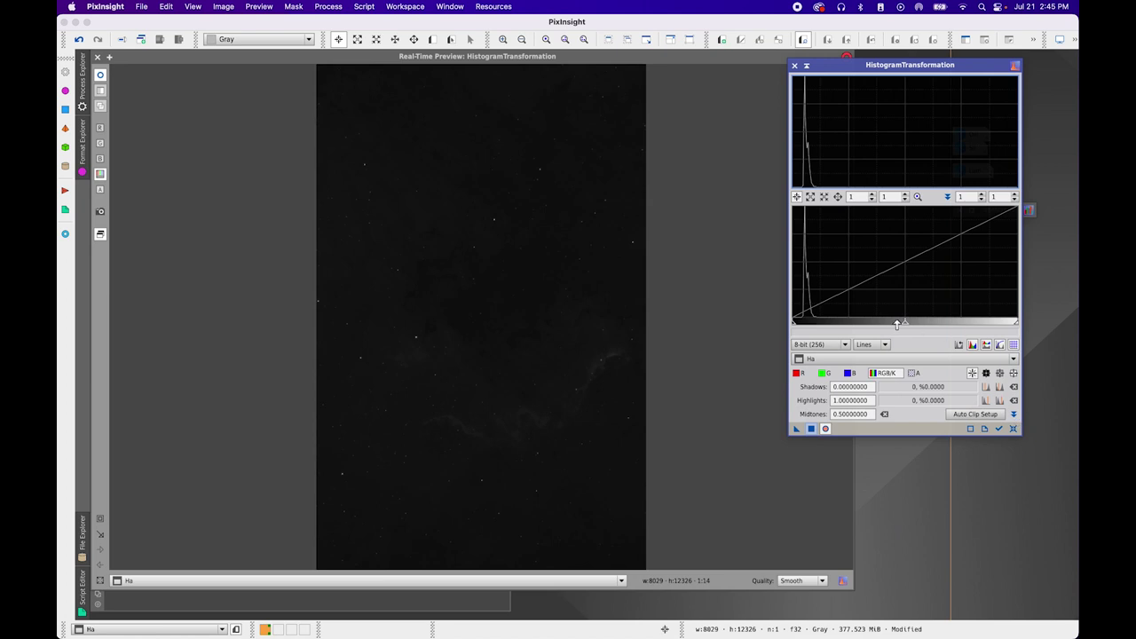
pyautogui.moveTo(903, 325); pyautogui.dragTo(905, 326)
pyautogui.moveTo(848, 321); pyautogui.dragTo(847, 322)
pyautogui.click(810, 430)
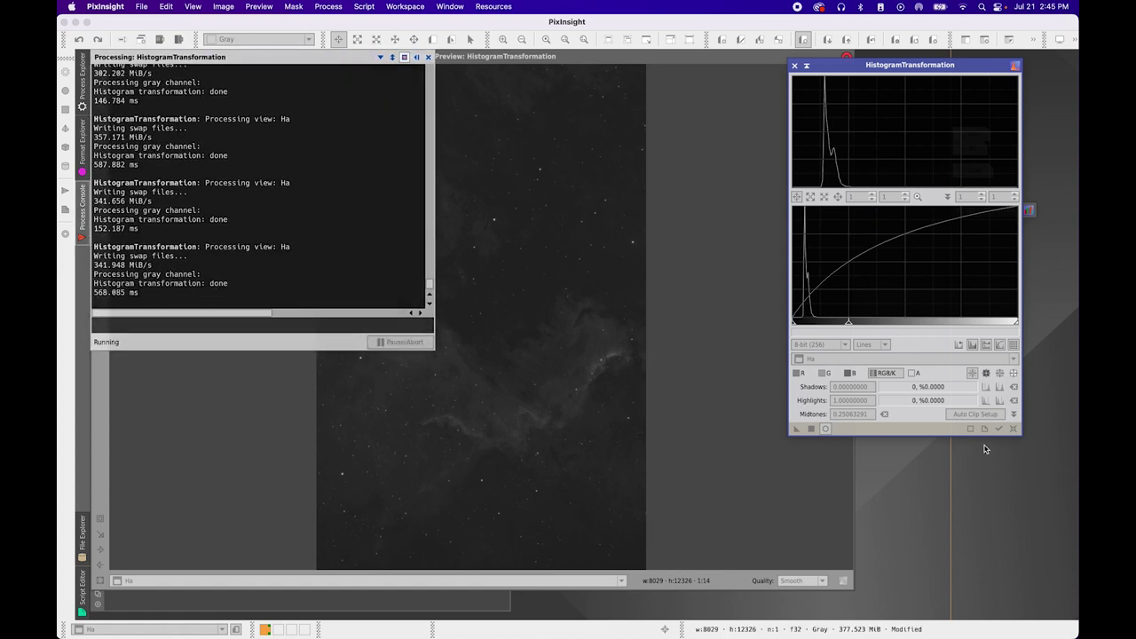
# Reset the curve, set midtones to 0.33417722 and shadows to 0.08354430, and apply this gentler stretch to Ha
pyautogui.click(1013, 430)
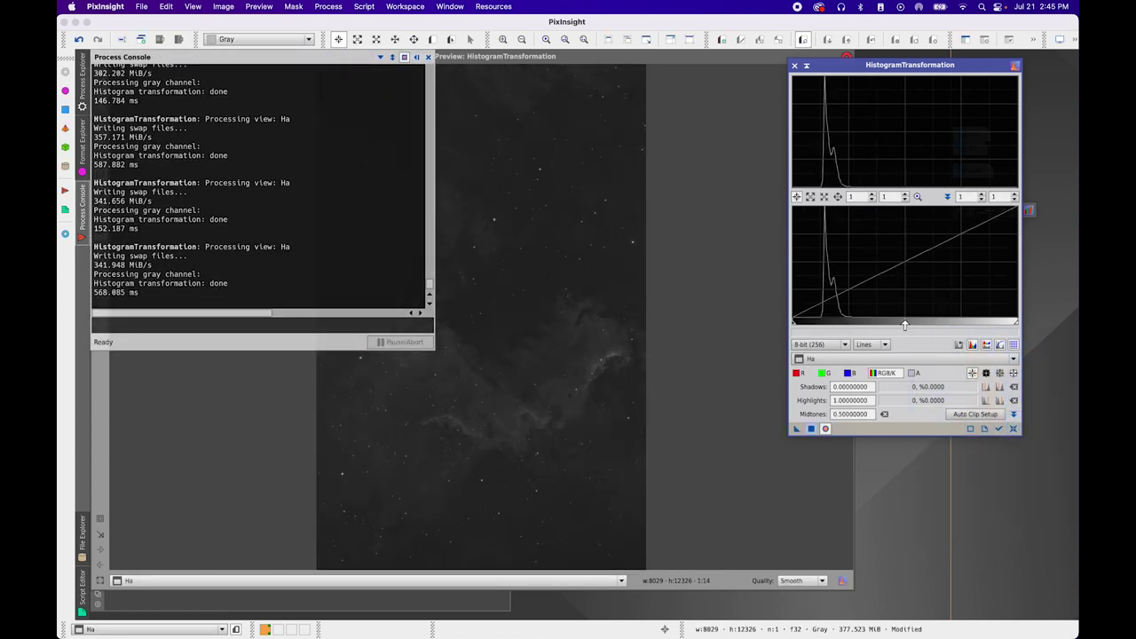
pyautogui.moveTo(907, 325); pyautogui.dragTo(866, 332)
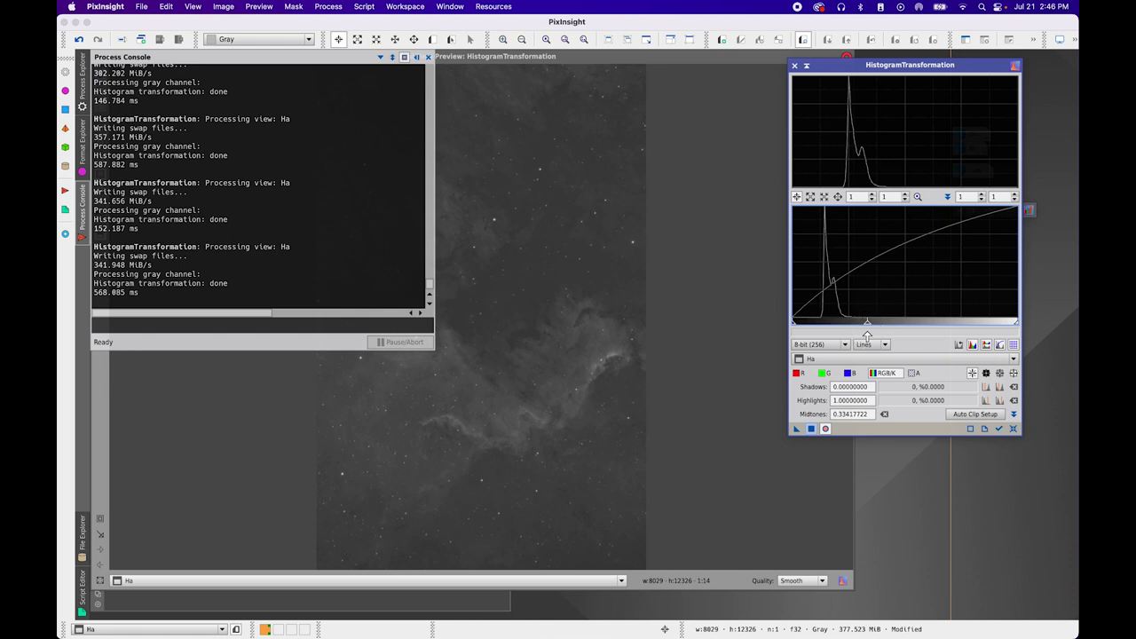
pyautogui.moveTo(795, 326); pyautogui.dragTo(807, 326)
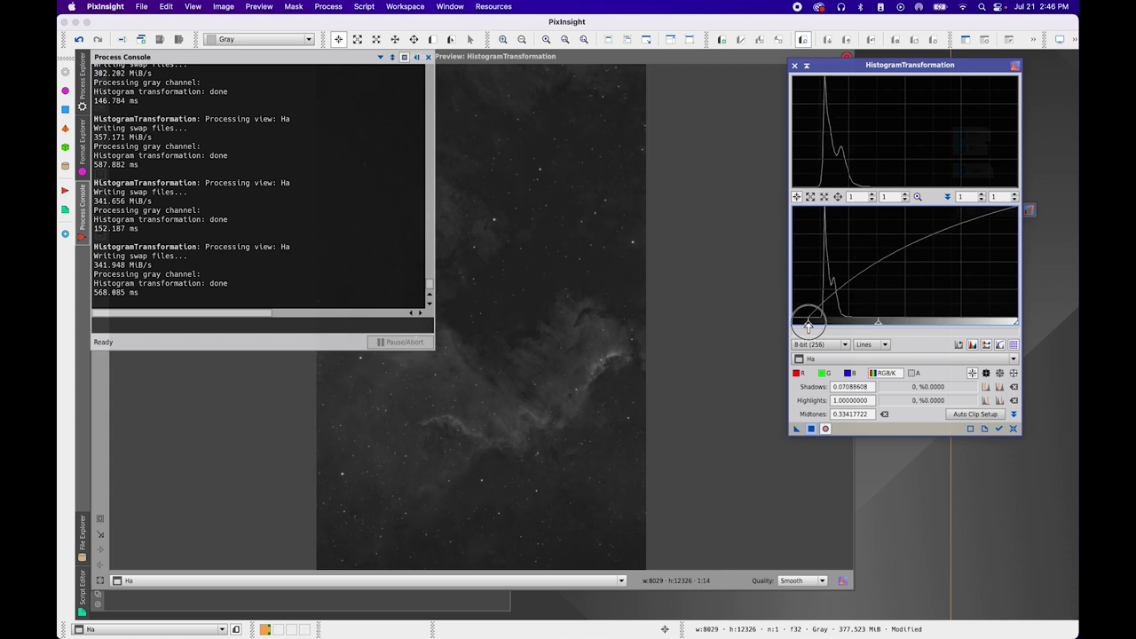
pyautogui.moveTo(808, 326); pyautogui.dragTo(810, 326)
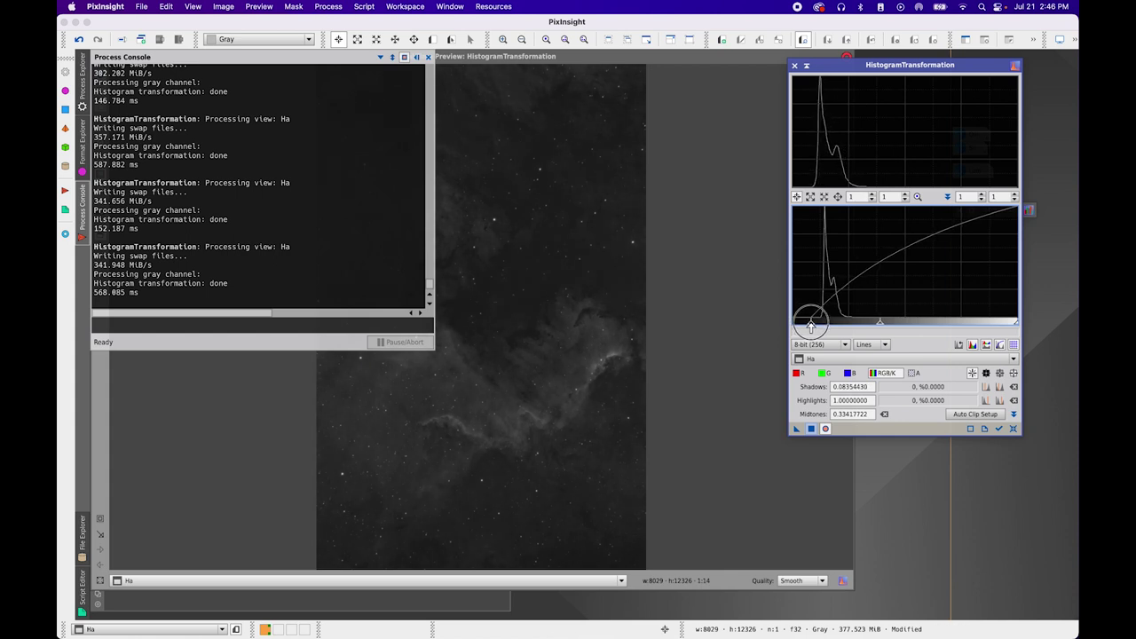
pyautogui.click(428, 57)
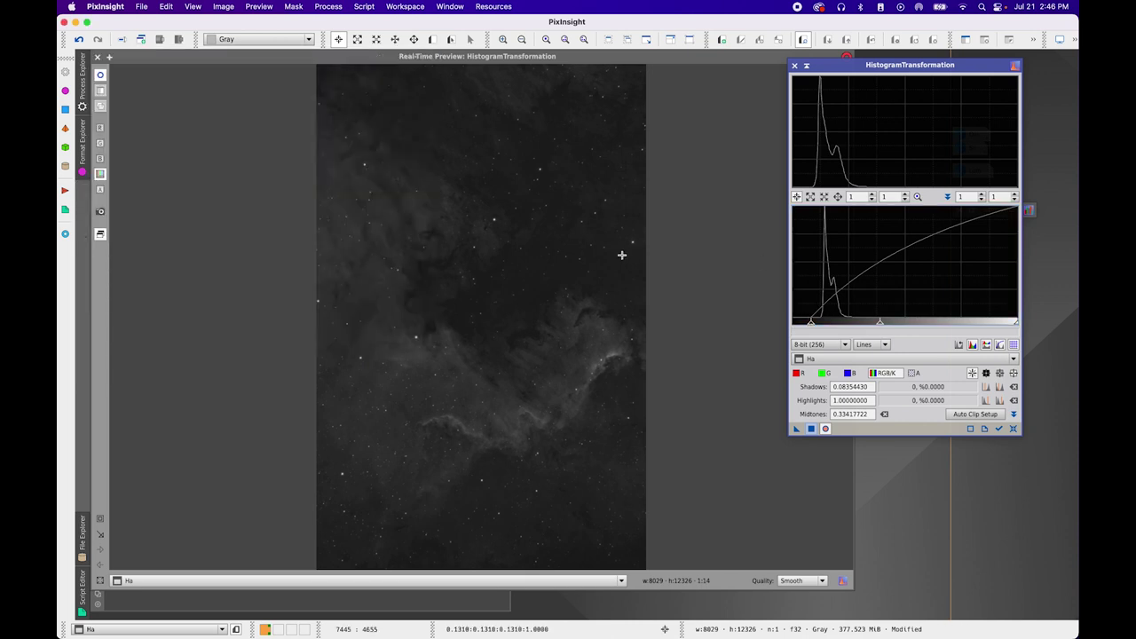
pyautogui.click(810, 429)
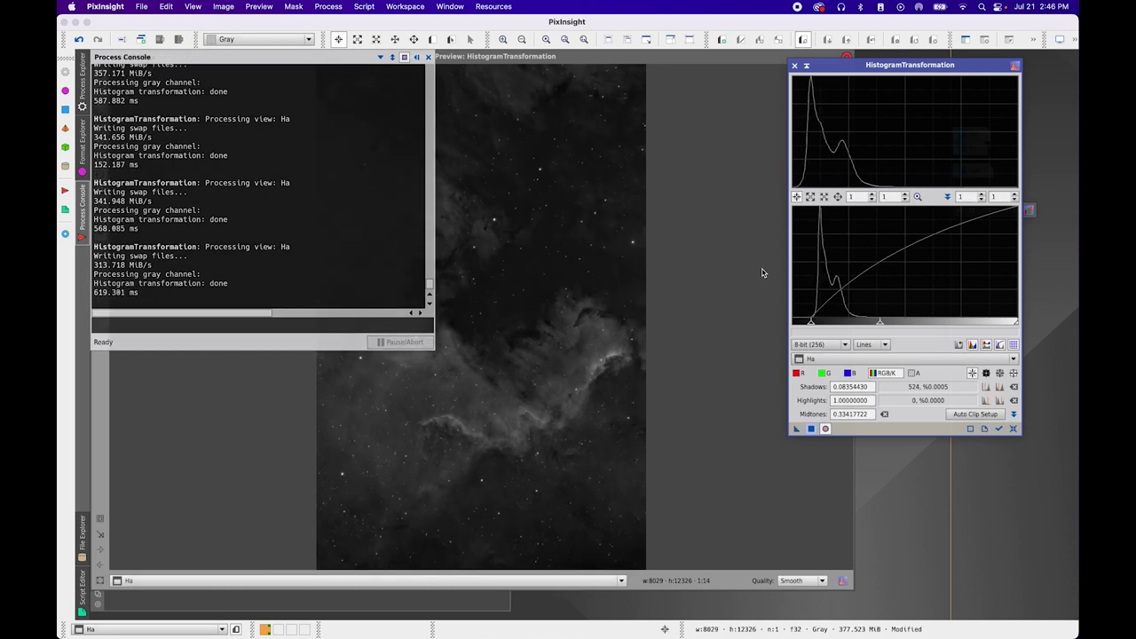
# Reset HistogramTransformation to its defaults and close the process console and the real-time preview
pyautogui.click(1014, 429)
pyautogui.click(429, 57)
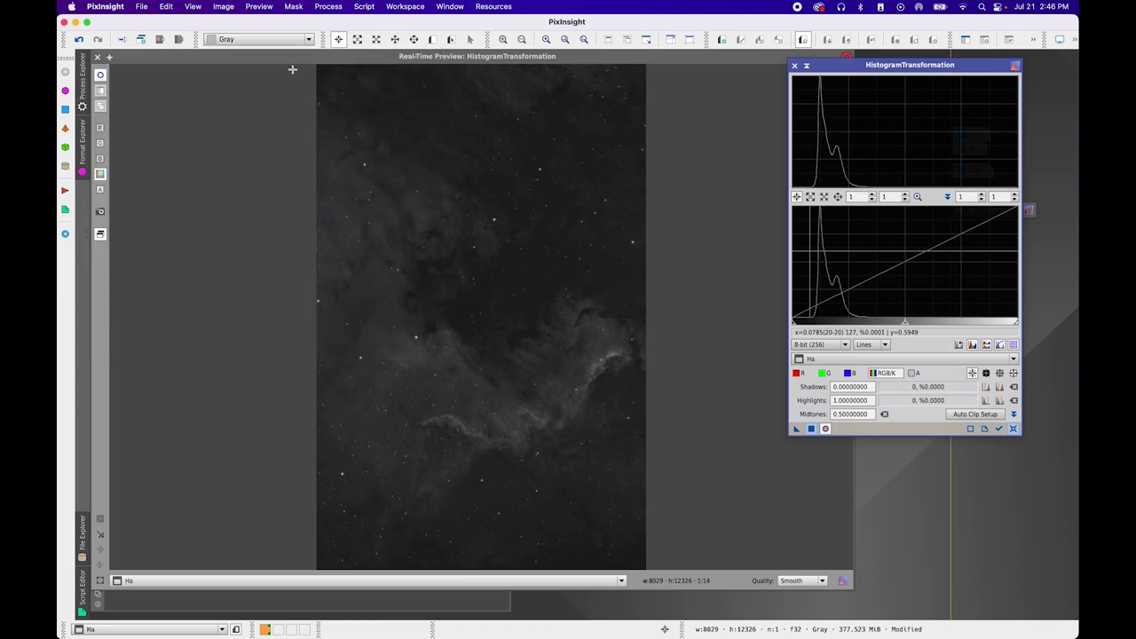
pyautogui.click(97, 57)
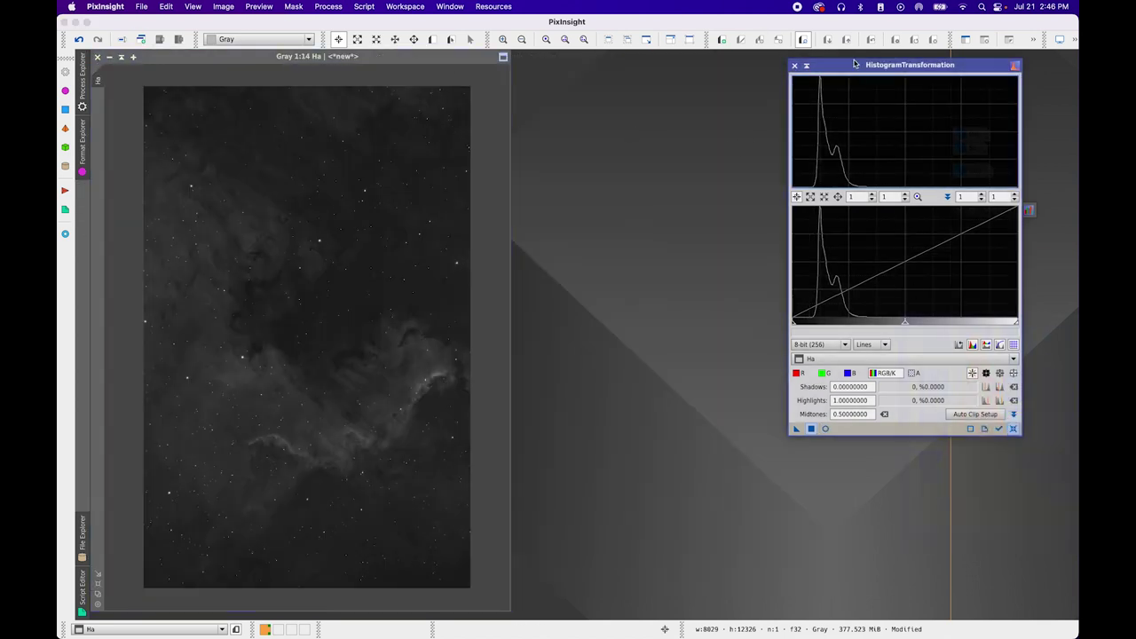
# Reopen Statistics, check the median of the stretched Ha image, and reduce Statistics to an icon again
pyautogui.moveTo(867, 71); pyautogui.dragTo(751, 72)
pyautogui.doubleClick(1002, 214)
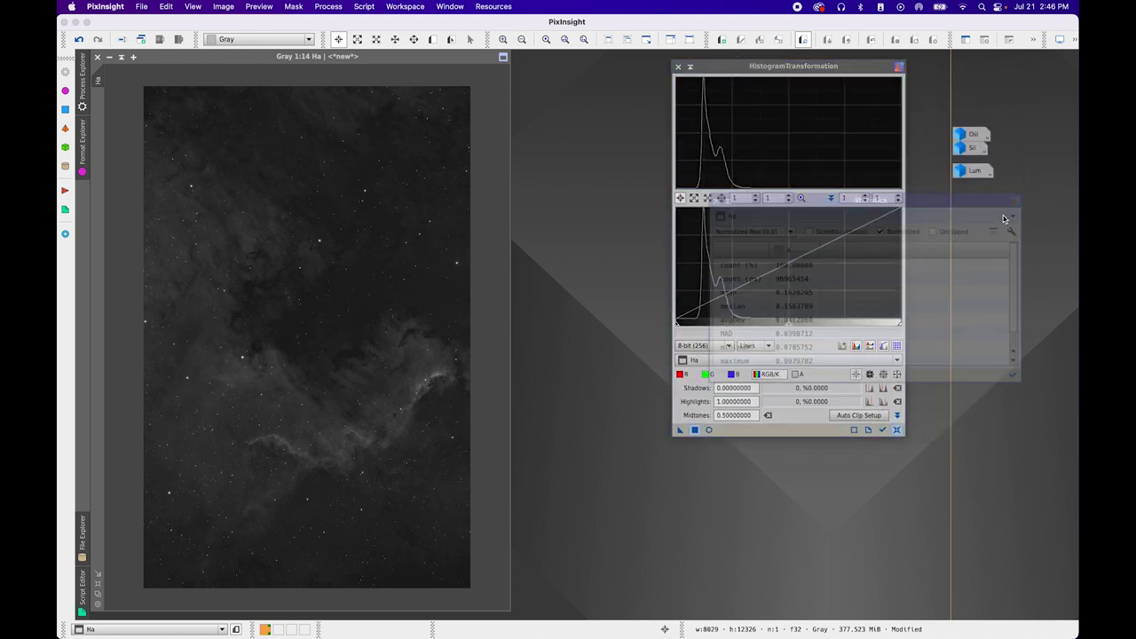
pyautogui.click(735, 192)
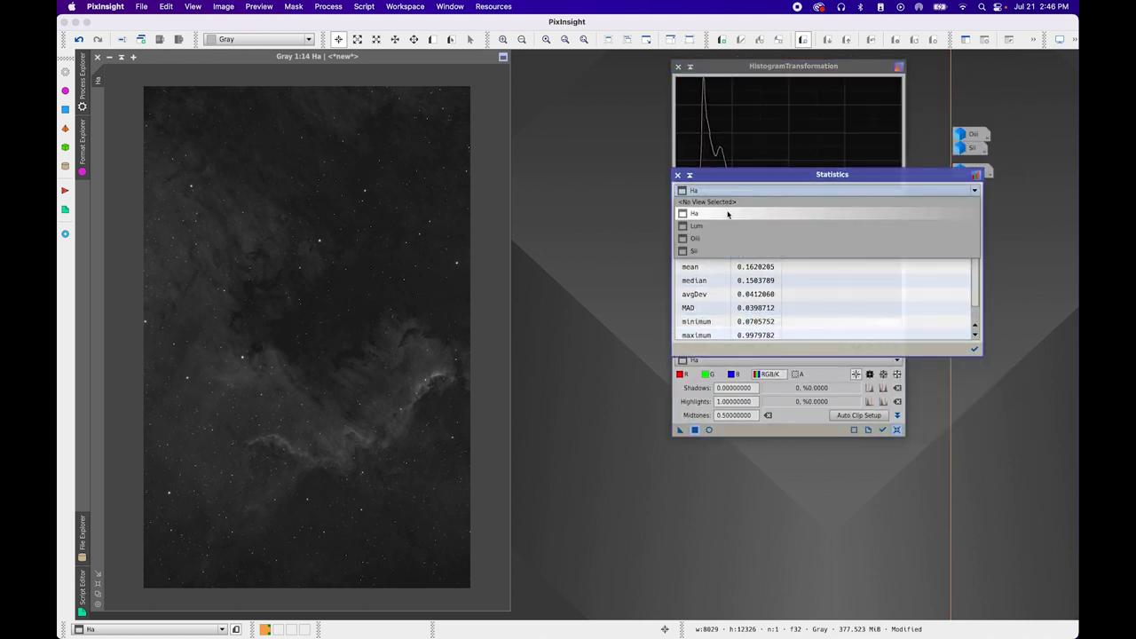
pyautogui.click(727, 214)
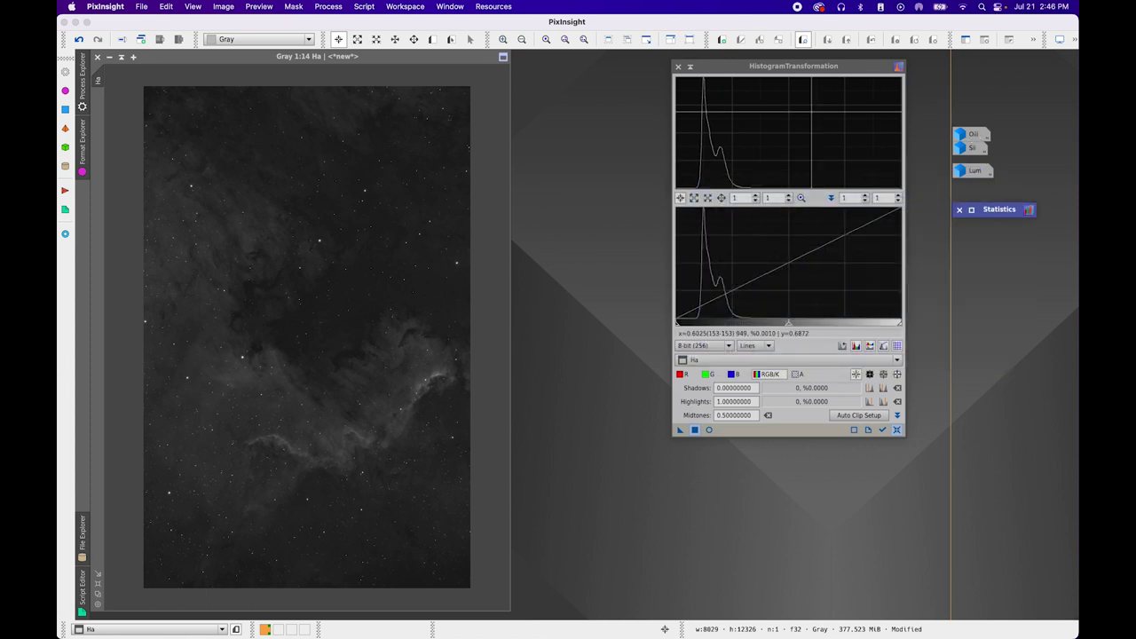
# Open the Oiii image, reduce Ha to an icon, and enlarge the Oiii window with the image fitted to it
pyautogui.moveTo(796, 69); pyautogui.dragTo(841, 72)
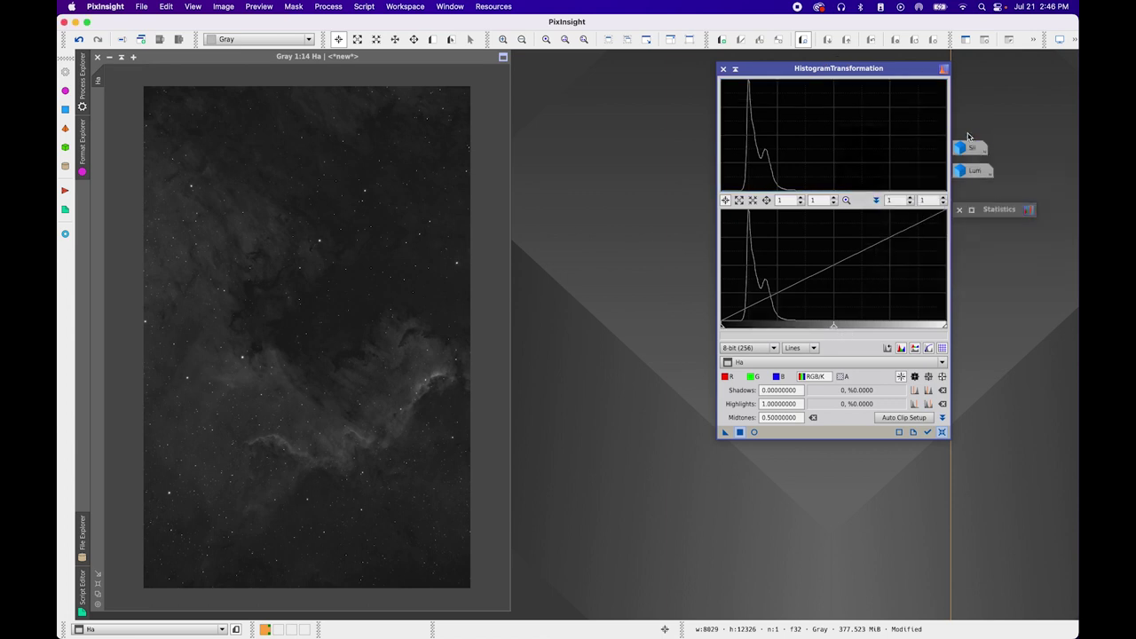
pyautogui.doubleClick(976, 135)
pyautogui.click(109, 57)
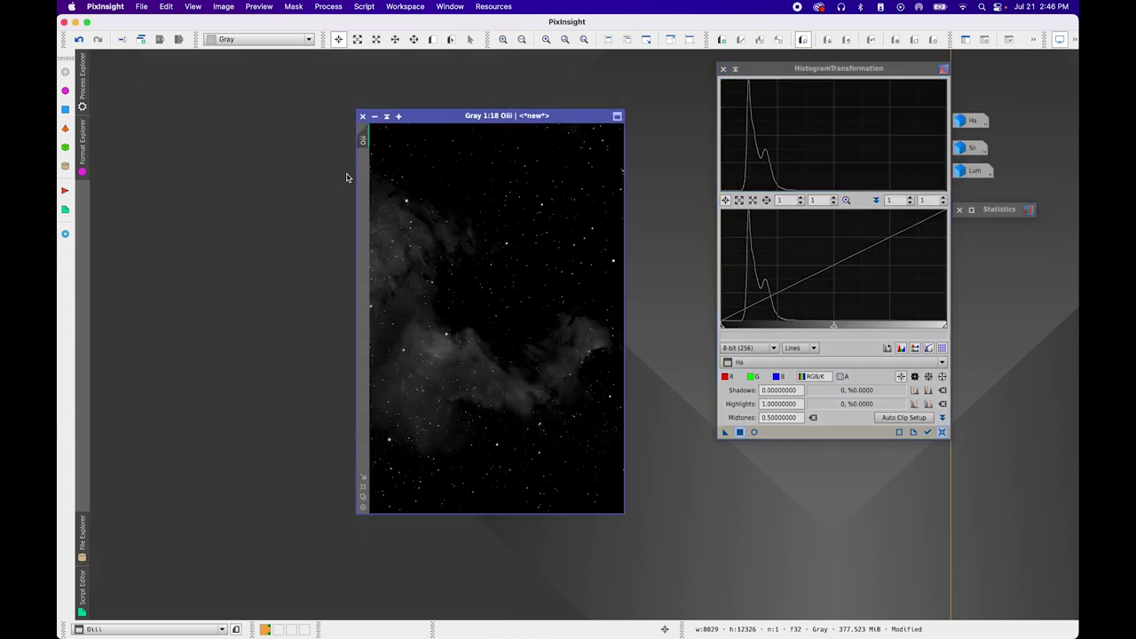
pyautogui.moveTo(422, 114); pyautogui.dragTo(156, 55)
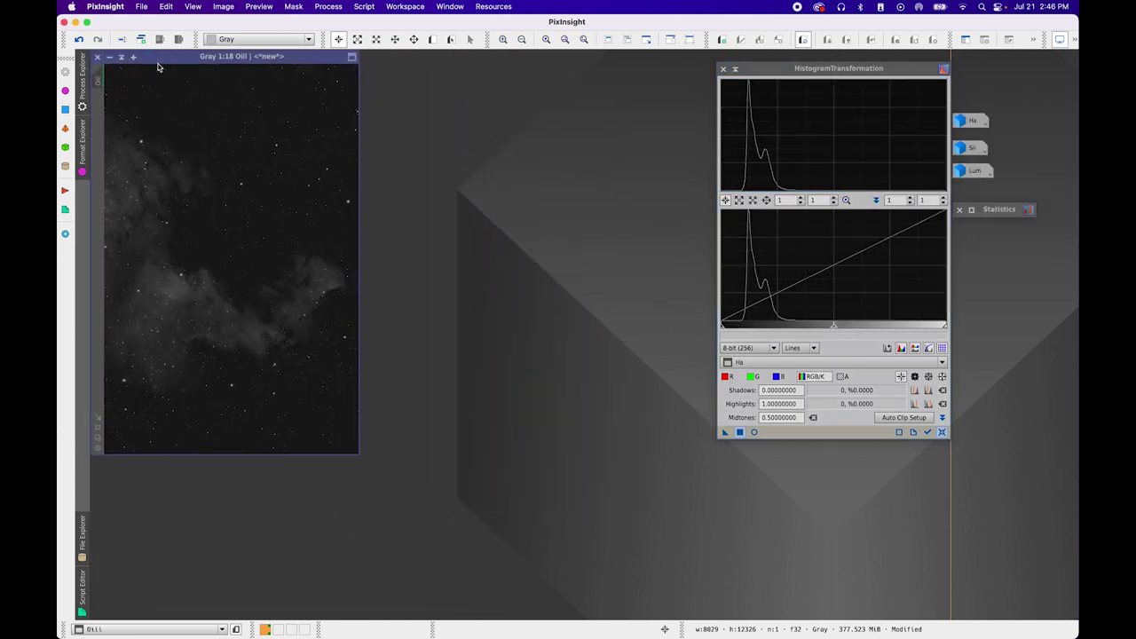
pyautogui.moveTo(358, 452); pyautogui.dragTo(566, 603)
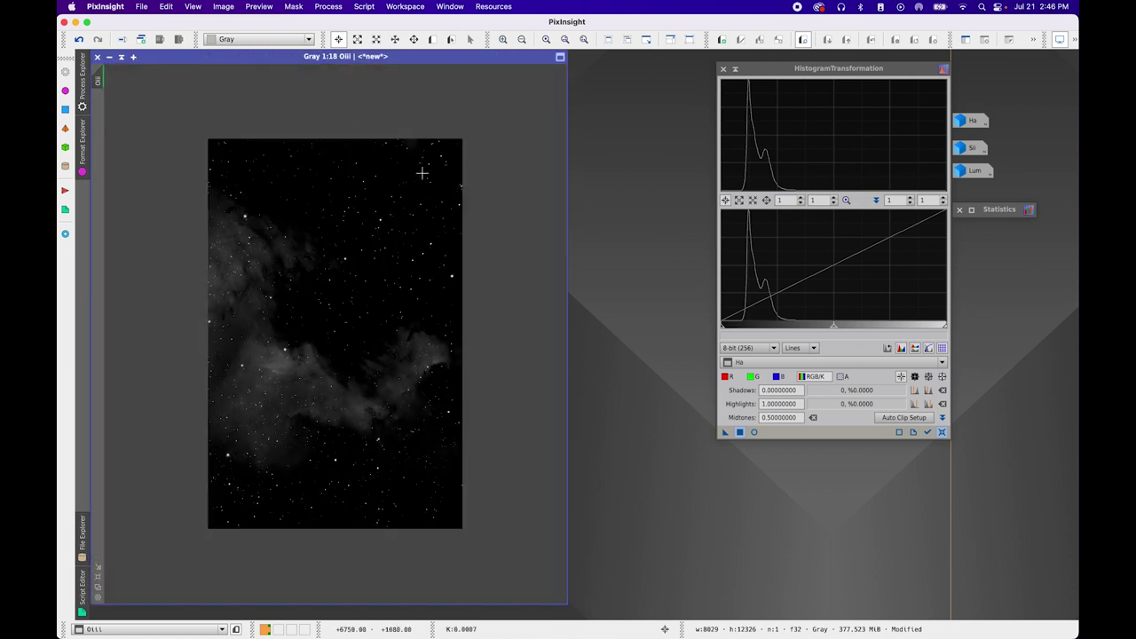
pyautogui.press('super+shift+z')
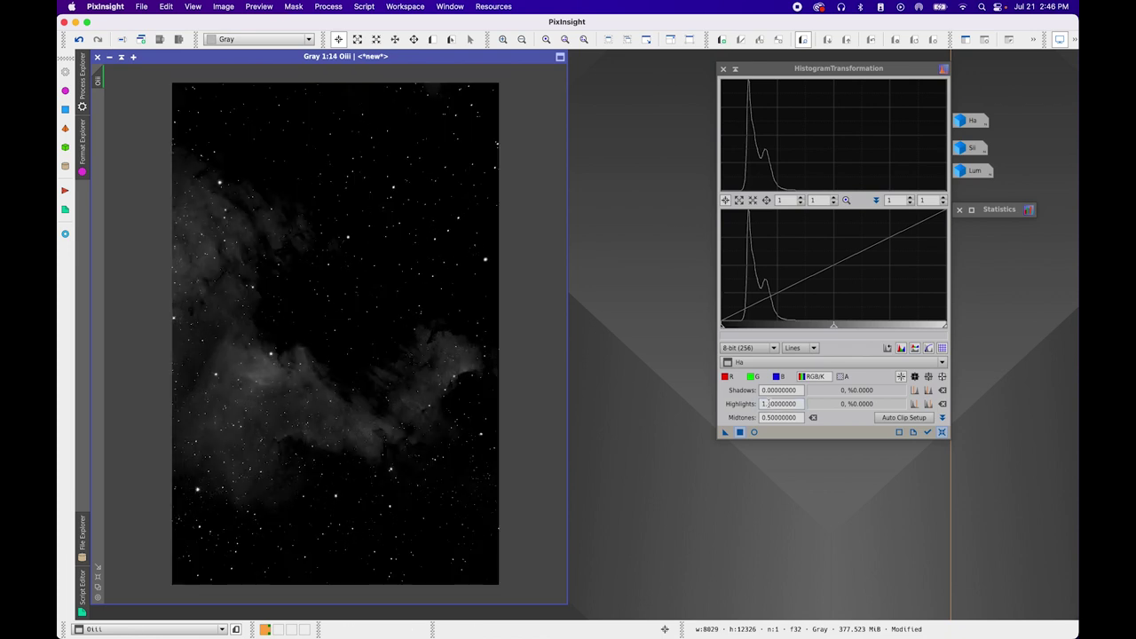
# Start the real-time preview on Oiii without its screen stretch and select Oiii as the HistogramTransformation view
pyautogui.click(754, 432)
pyautogui.moveTo(849, 59); pyautogui.dragTo(933, 54)
pyautogui.click(893, 355)
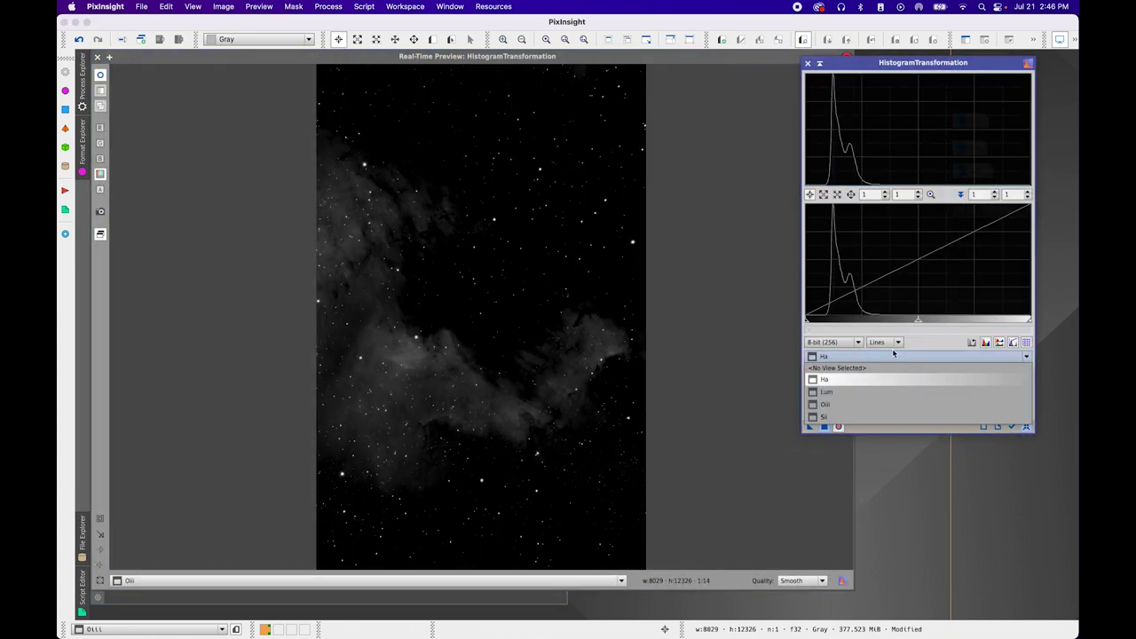
pyautogui.click(878, 404)
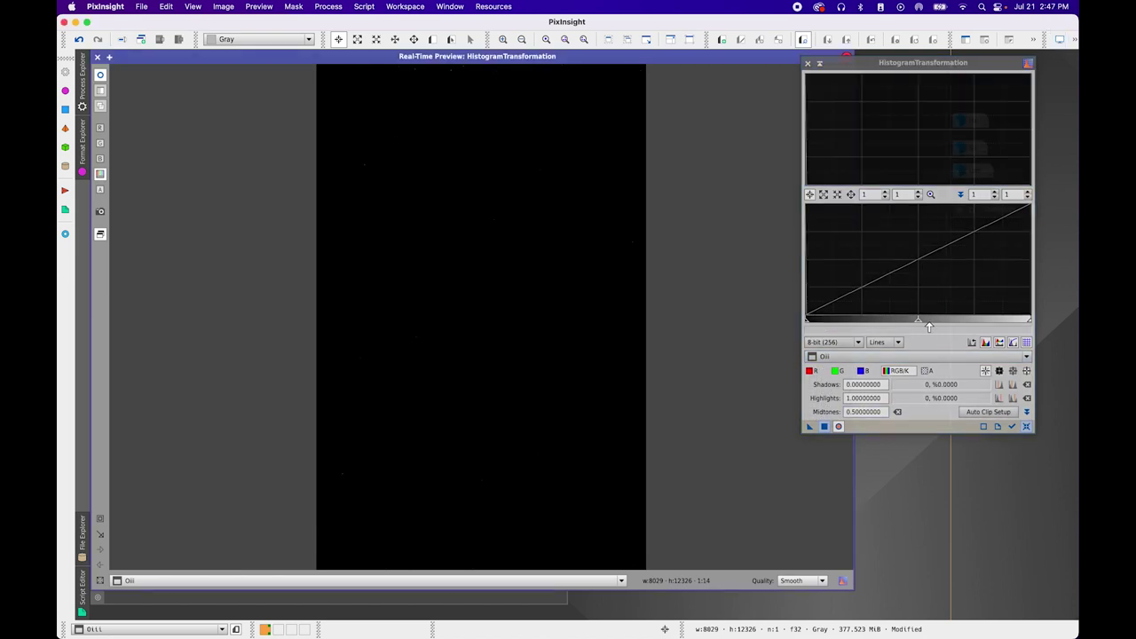
# Stretch Oiii with two HistogramTransformation passes, midtones about 0.248 and then about 0.251, resetting the process between them
pyautogui.moveTo(917, 320); pyautogui.dragTo(860, 325)
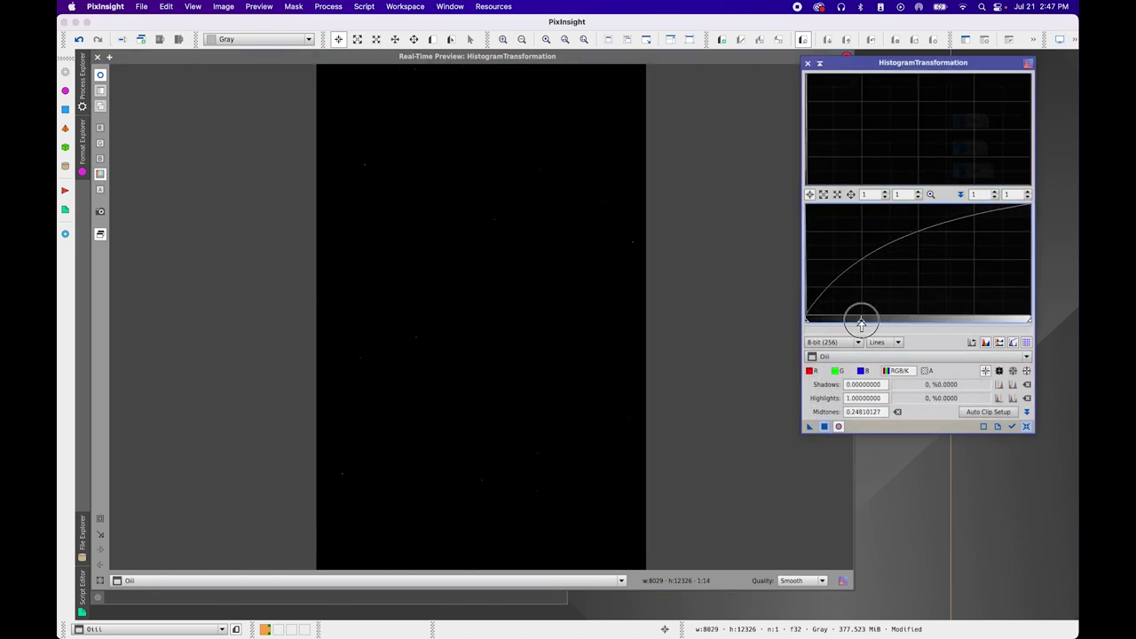
pyautogui.click(824, 426)
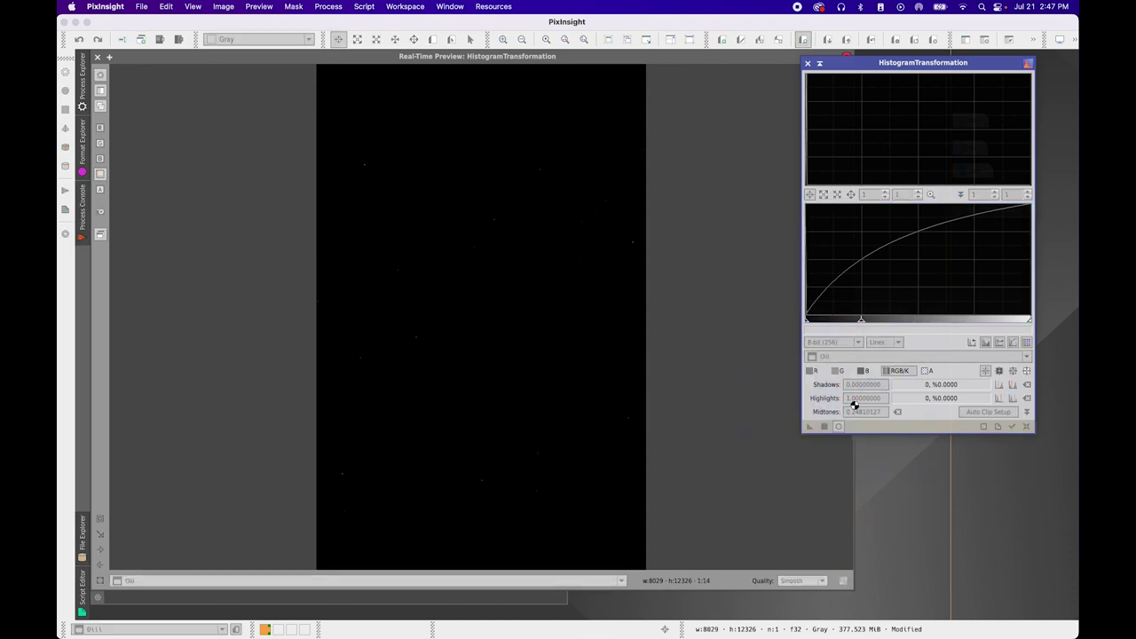
pyautogui.click(1027, 427)
pyautogui.moveTo(918, 321); pyautogui.dragTo(861, 322)
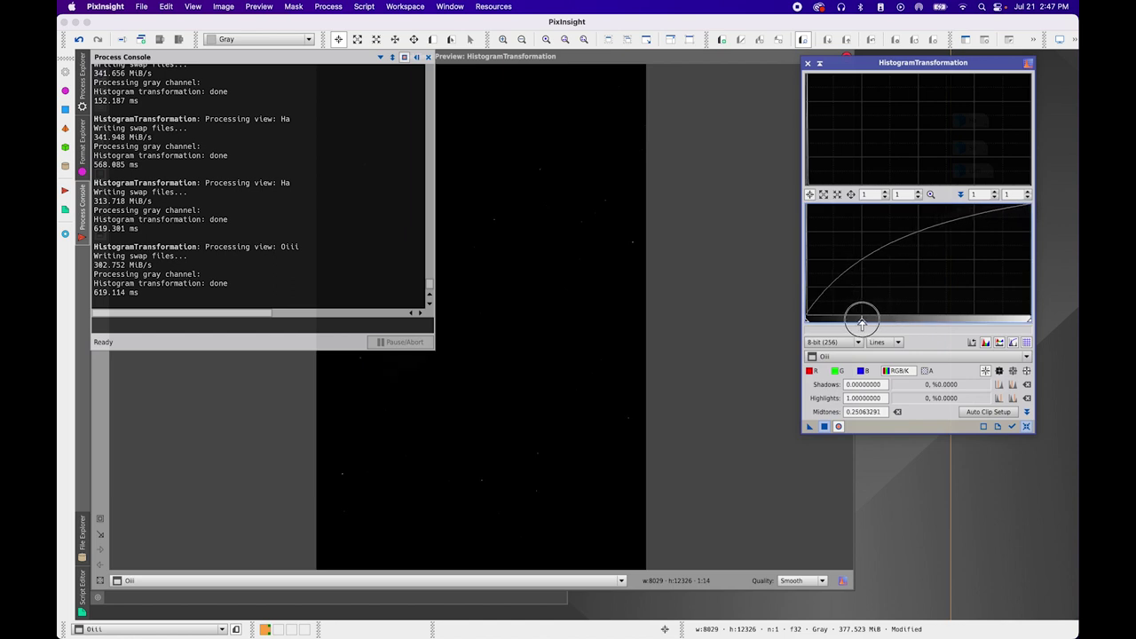
pyautogui.click(823, 428)
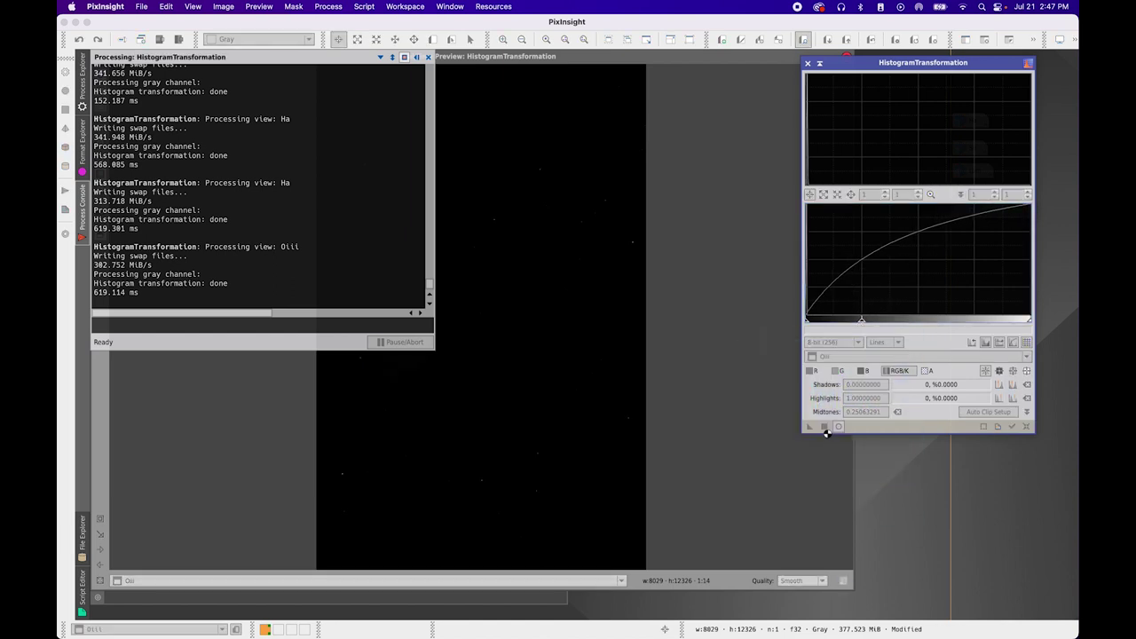
# Apply two more stretches to Oiii with midtones about 0.251 each, resetting HistogramTransformation before each pass
pyautogui.click(1028, 427)
pyautogui.moveTo(917, 322); pyautogui.dragTo(862, 322)
pyautogui.moveTo(824, 426); pyautogui.dragTo(947, 447)
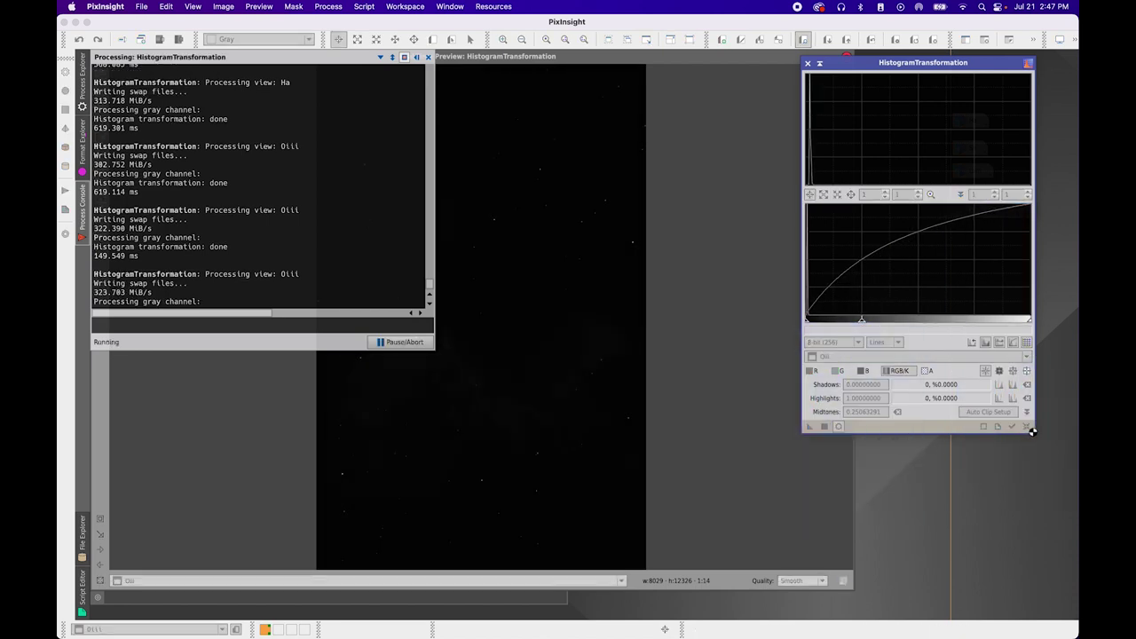
pyautogui.click(1027, 427)
pyautogui.moveTo(917, 321); pyautogui.dragTo(861, 321)
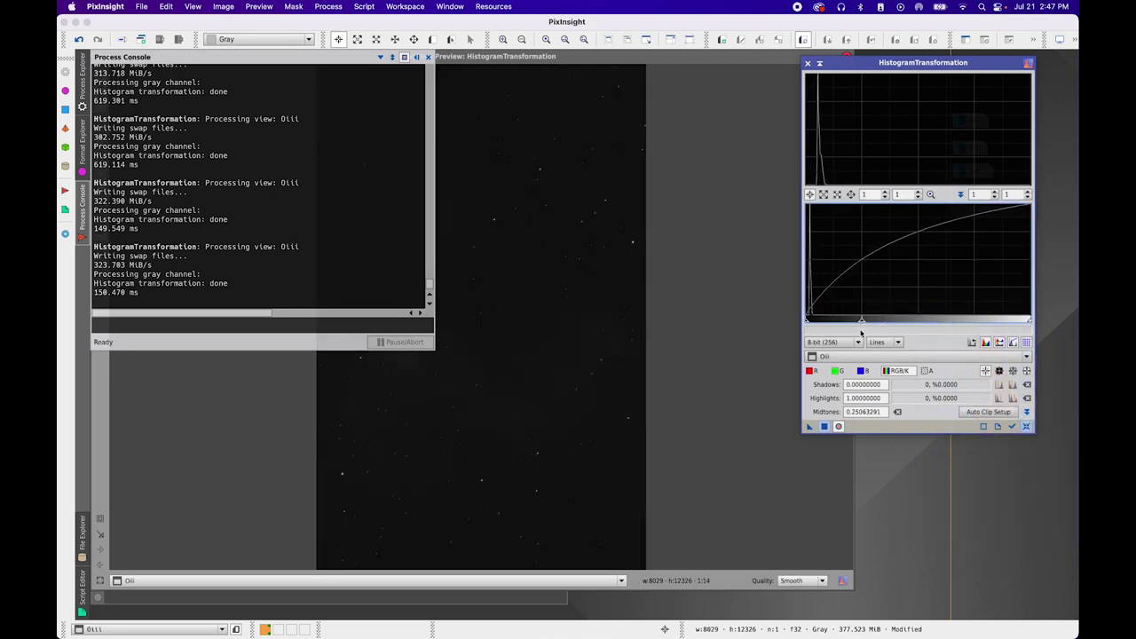
pyautogui.moveTo(830, 428); pyautogui.dragTo(836, 444)
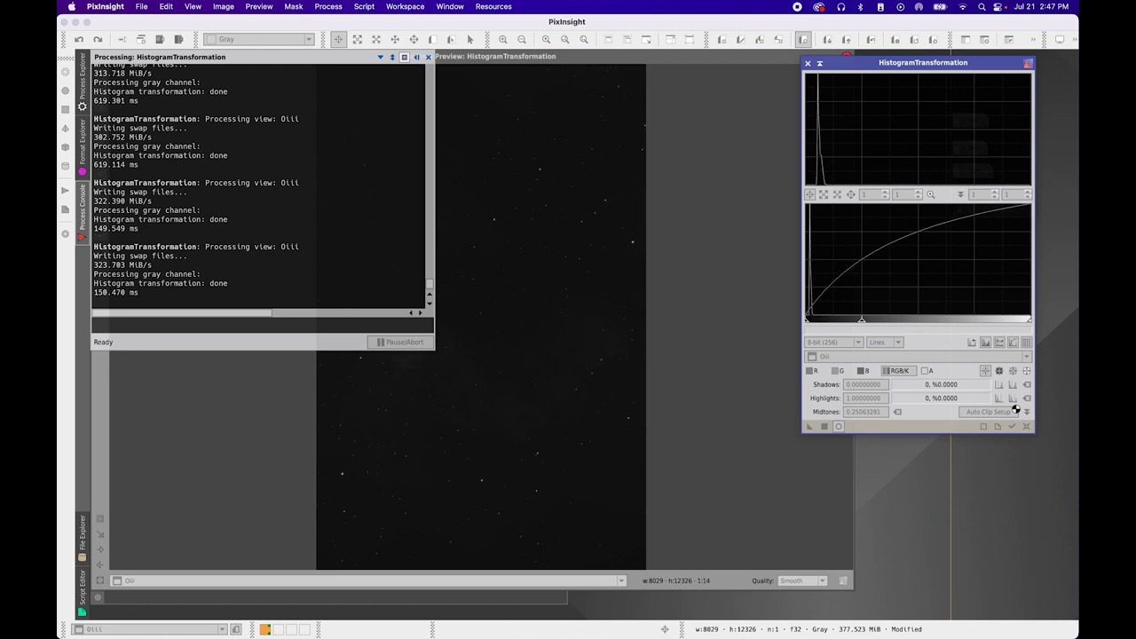
# Reset HistogramTransformation and apply another stretch to Oiii with midtones at about 0.246
pyautogui.click(1023, 427)
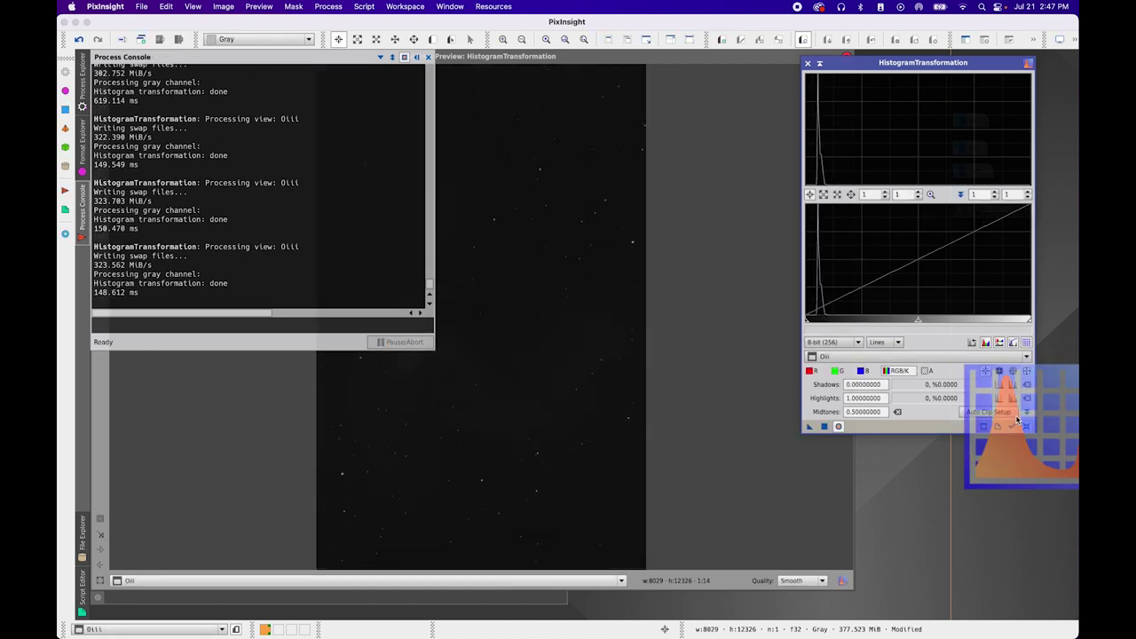
pyautogui.moveTo(918, 321); pyautogui.dragTo(862, 322)
pyautogui.moveTo(809, 426); pyautogui.dragTo(822, 428)
pyautogui.click(823, 429)
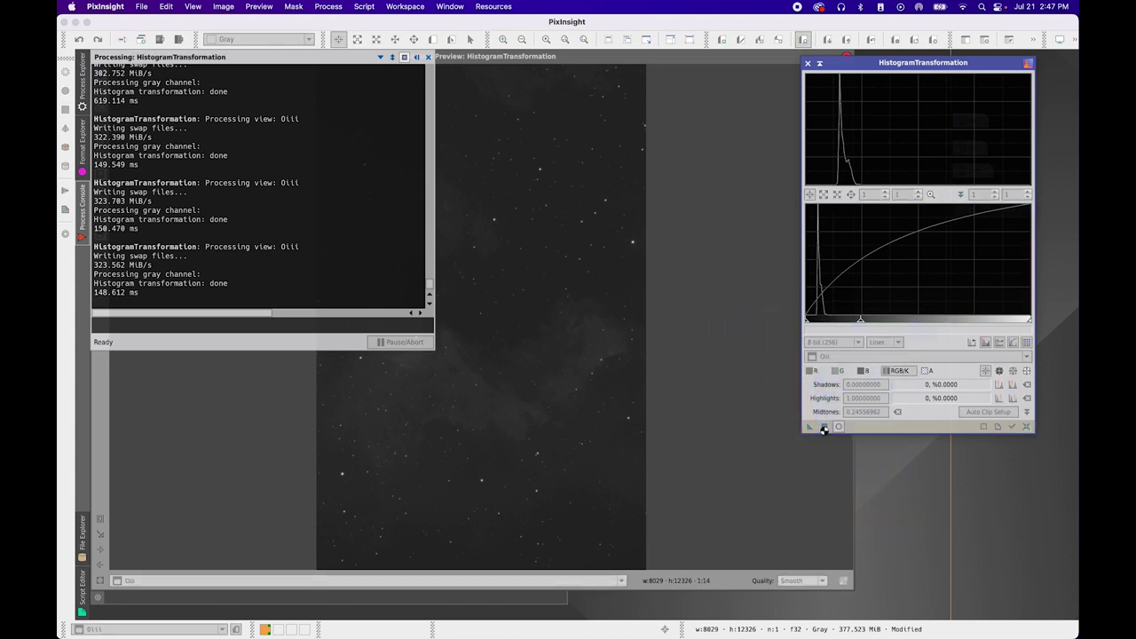
# Enlarge HistogramTransformation and stretch Oiii with shadows about 0.0875 and midtones about 0.357, resetting the process before and after
pyautogui.click(1025, 428)
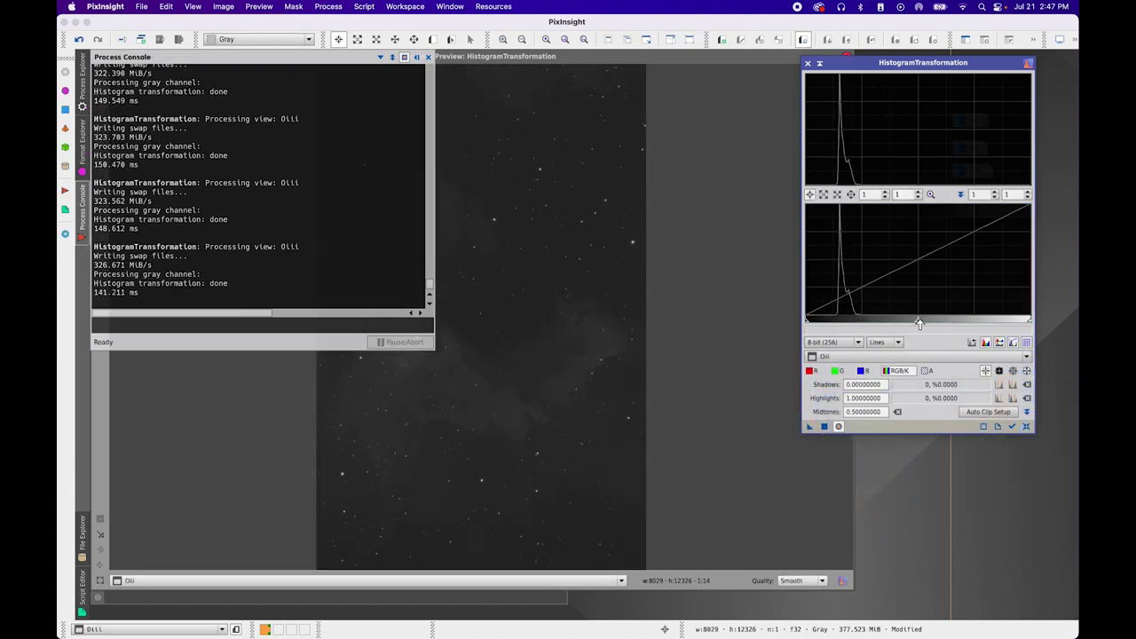
pyautogui.moveTo(919, 323); pyautogui.dragTo(884, 324)
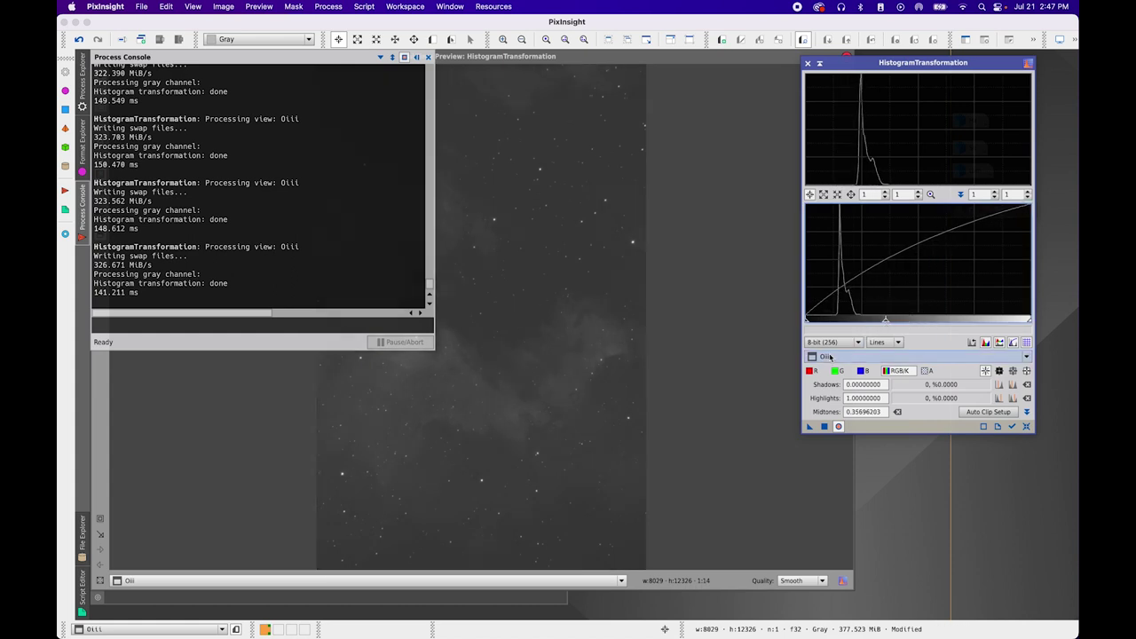
pyautogui.moveTo(916, 432); pyautogui.dragTo(916, 540)
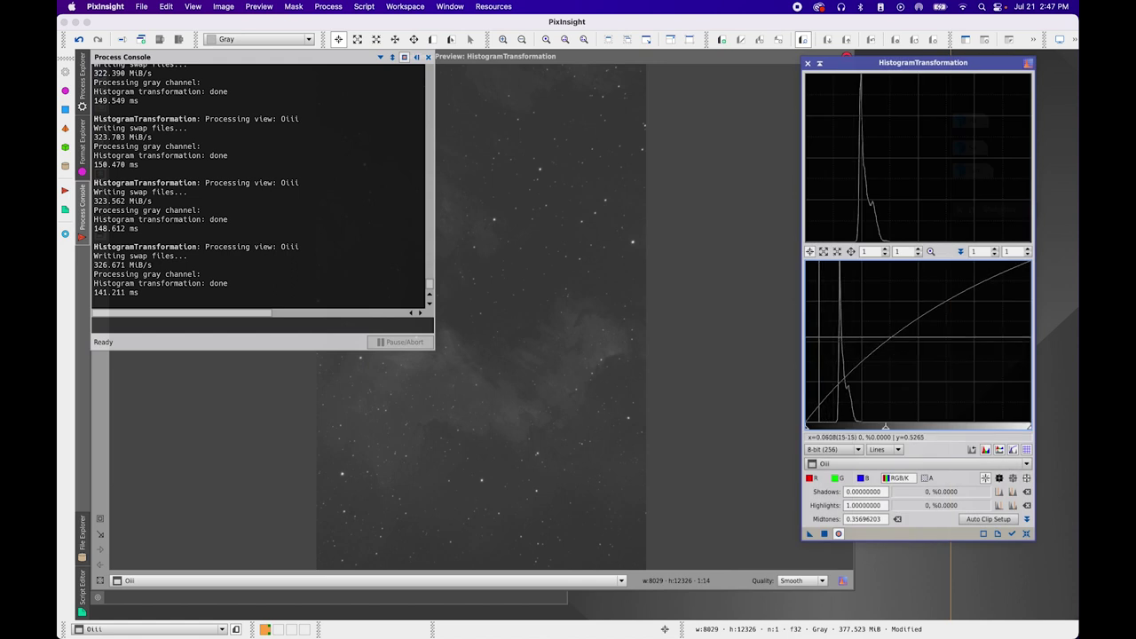
pyautogui.moveTo(799, 328); pyautogui.dragTo(740, 340)
pyautogui.moveTo(748, 430); pyautogui.dragTo(769, 430)
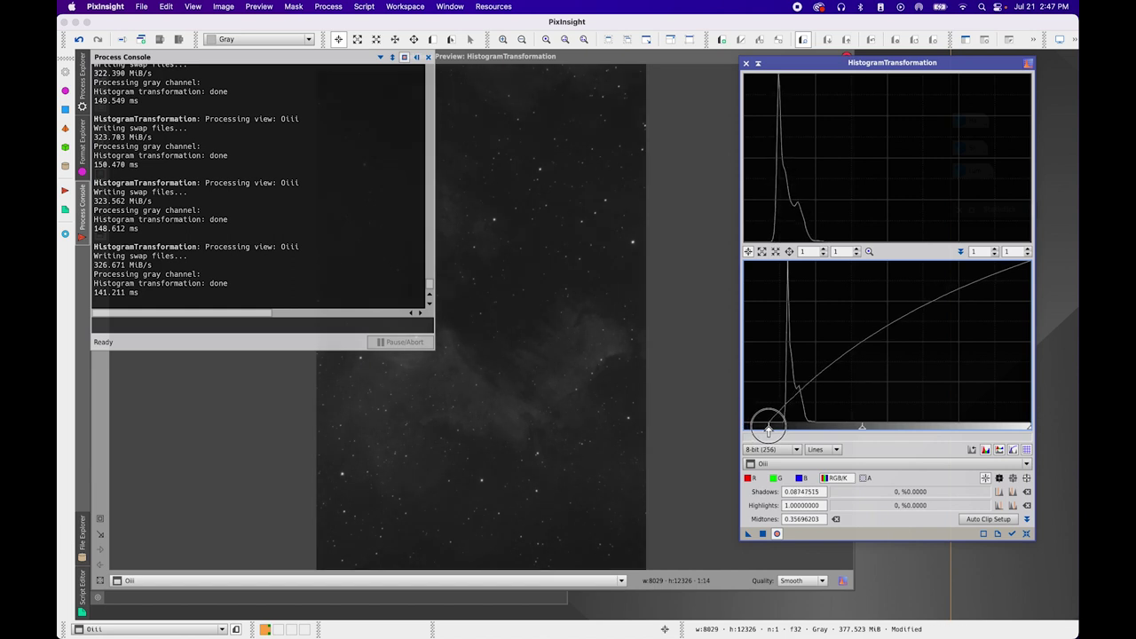
pyautogui.moveTo(777, 533); pyautogui.dragTo(484, 232)
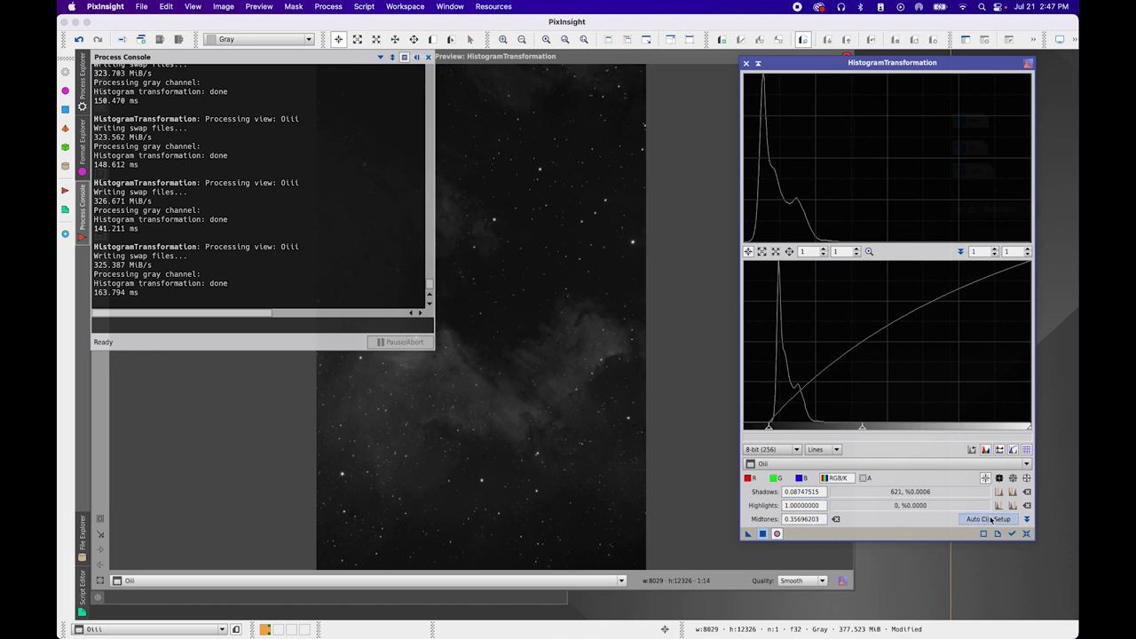
pyautogui.click(1024, 533)
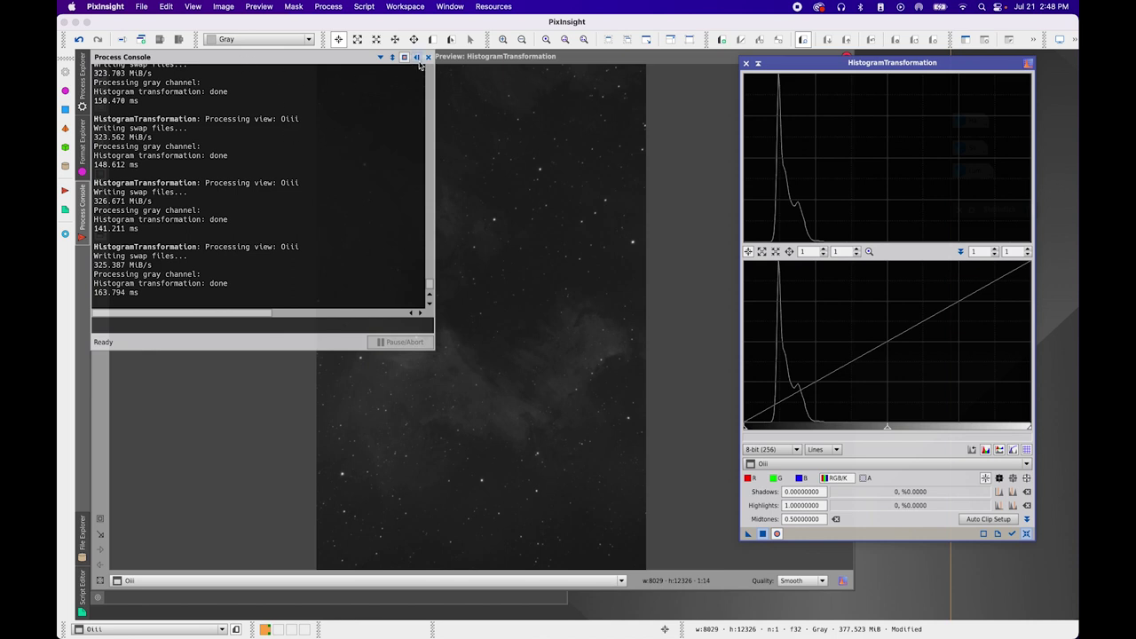
# Uncover Statistics by moving HistogramTransformation aside and hiding the console, check the Oiii median, and reduce Statistics to an icon
pyautogui.moveTo(799, 62); pyautogui.dragTo(621, 55)
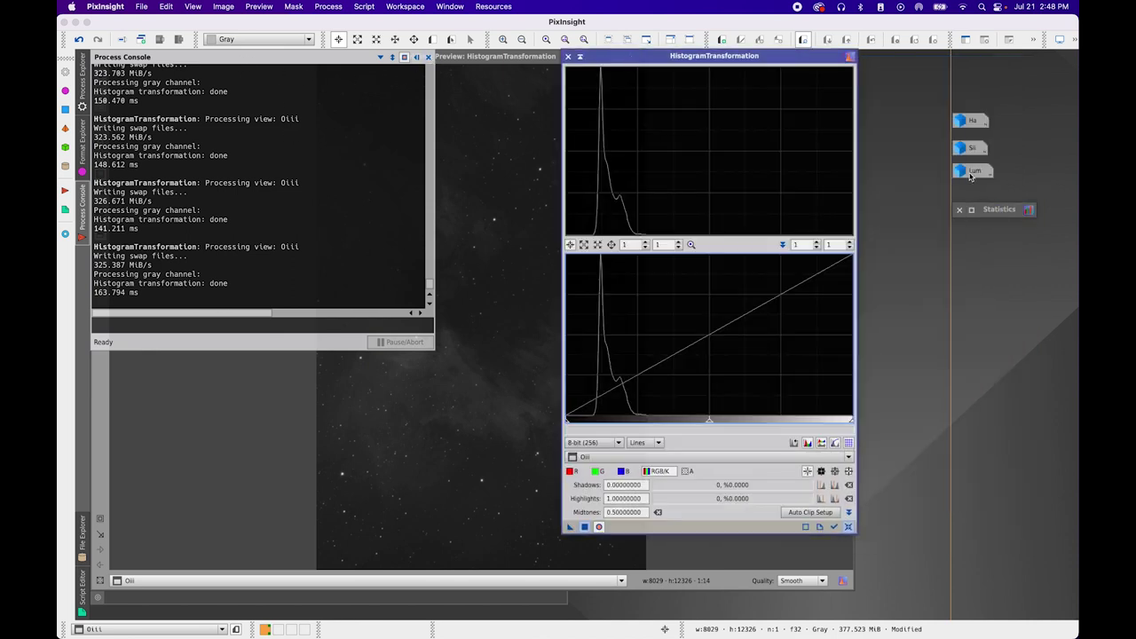
pyautogui.click(417, 58)
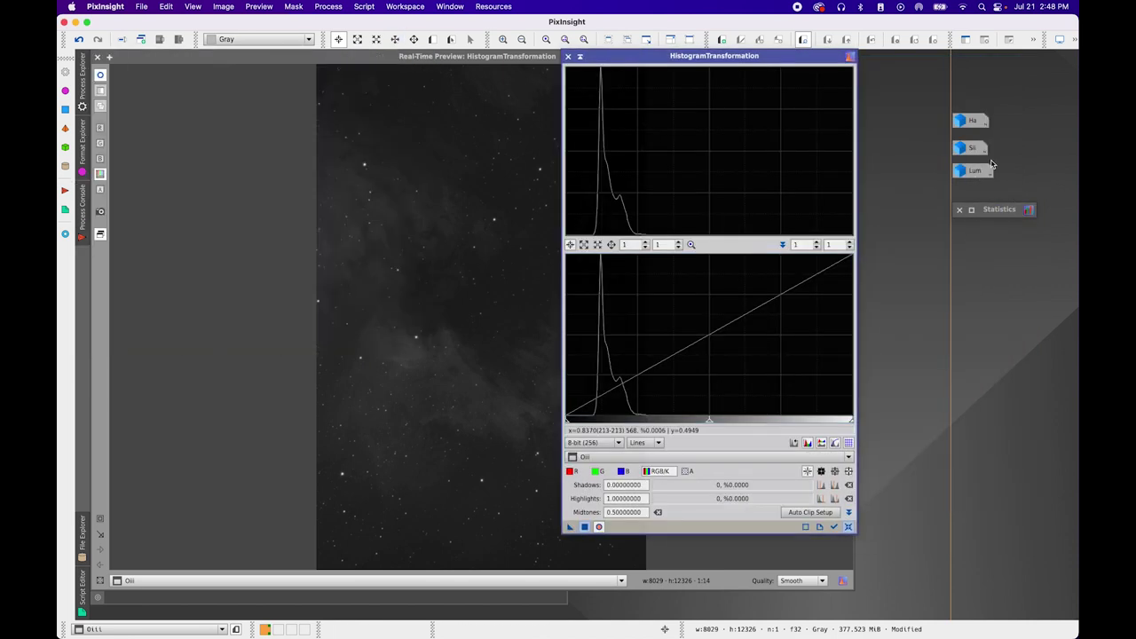
pyautogui.doubleClick(1008, 216)
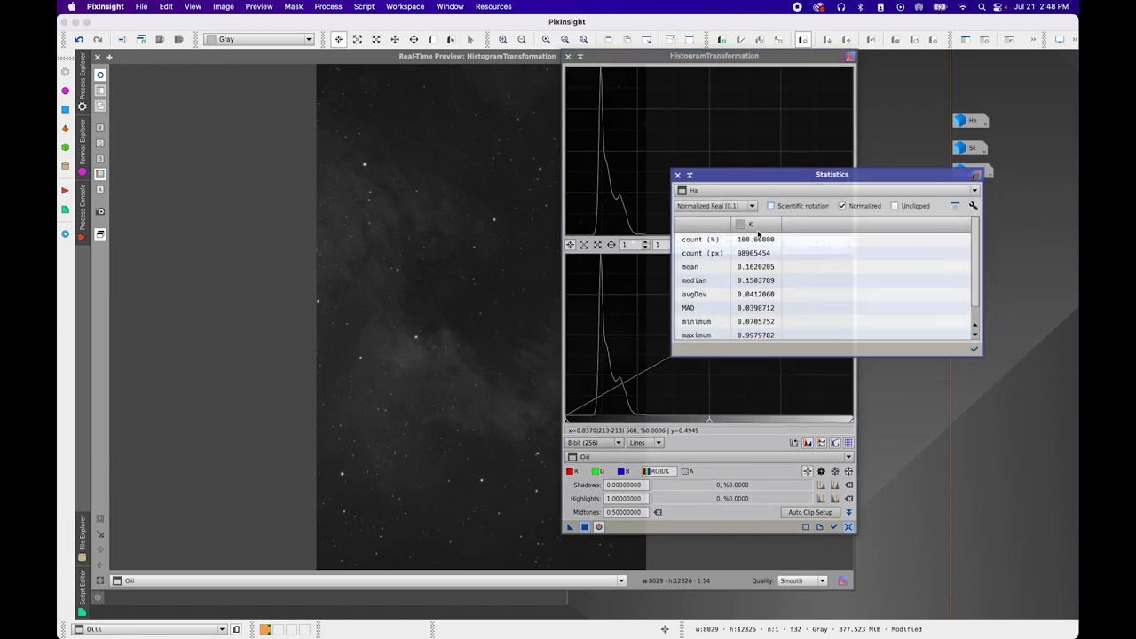
pyautogui.click(742, 190)
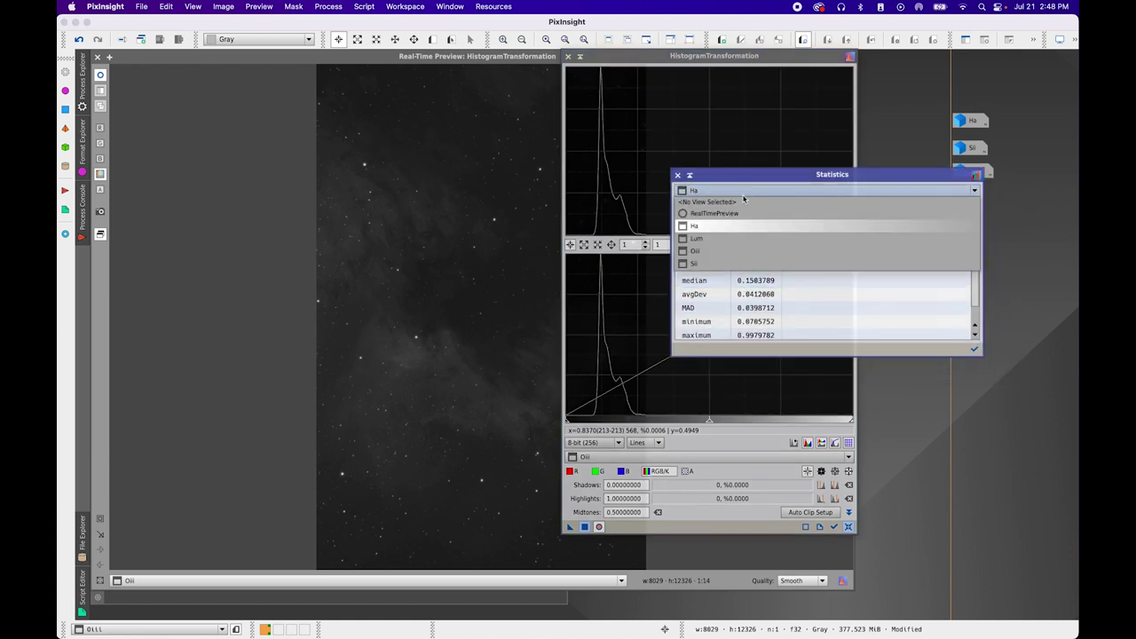
pyautogui.click(735, 251)
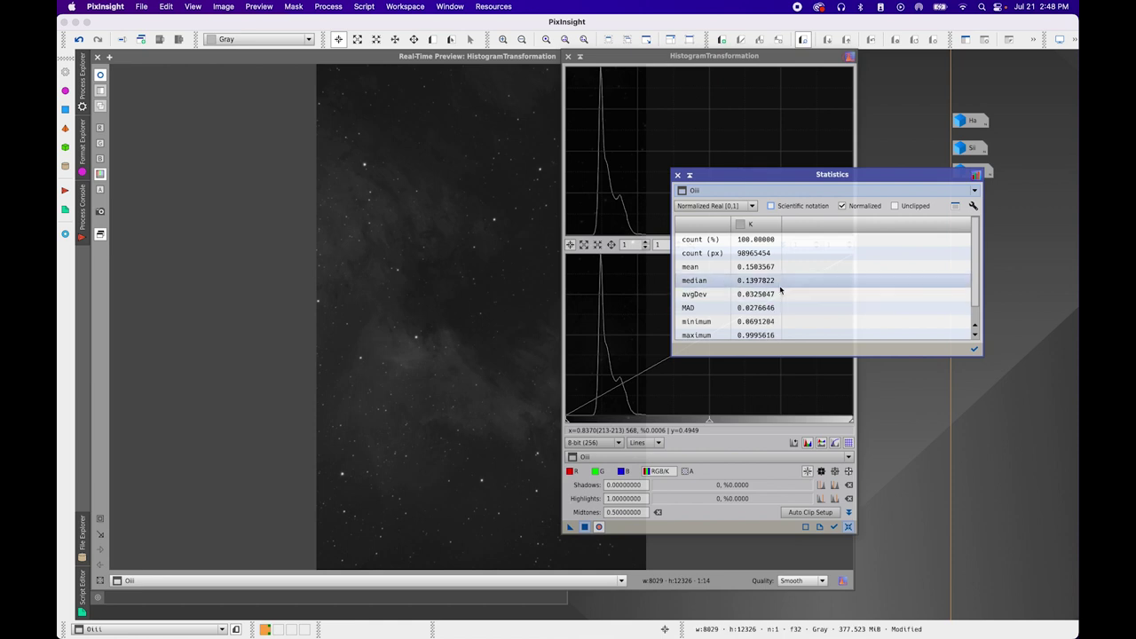
pyautogui.click(689, 176)
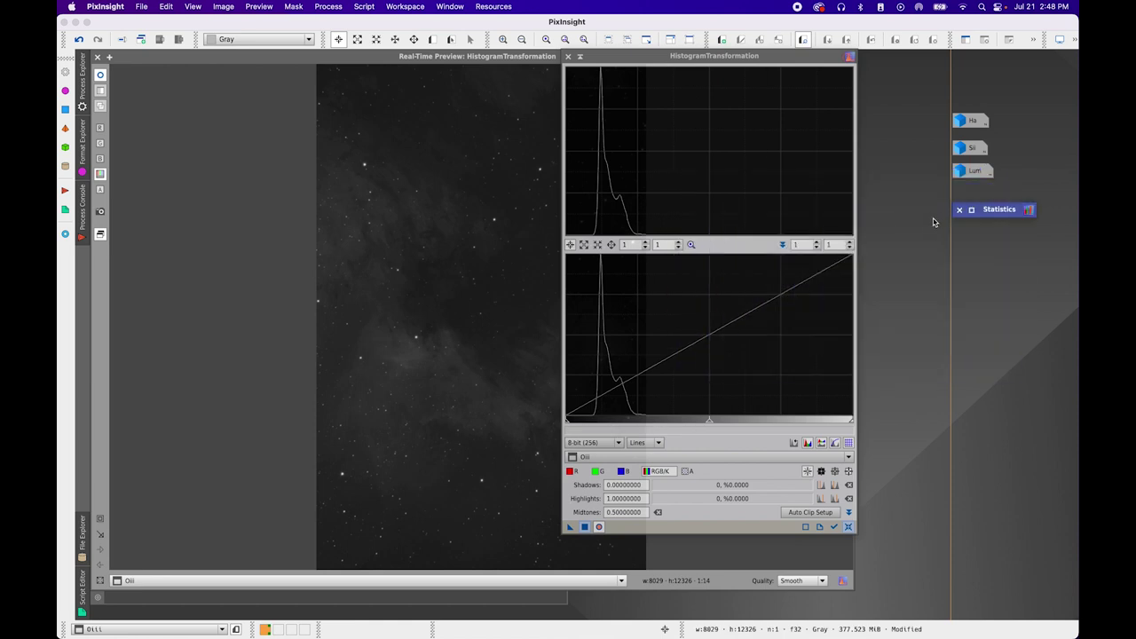
# Set the Oiii stretch's midtones to about 0.441 and reopen Statistics with RealTimePreview as its view
pyautogui.moveTo(709, 419); pyautogui.dragTo(691, 425)
pyautogui.doubleClick(998, 209)
pyautogui.click(752, 192)
pyautogui.click(742, 213)
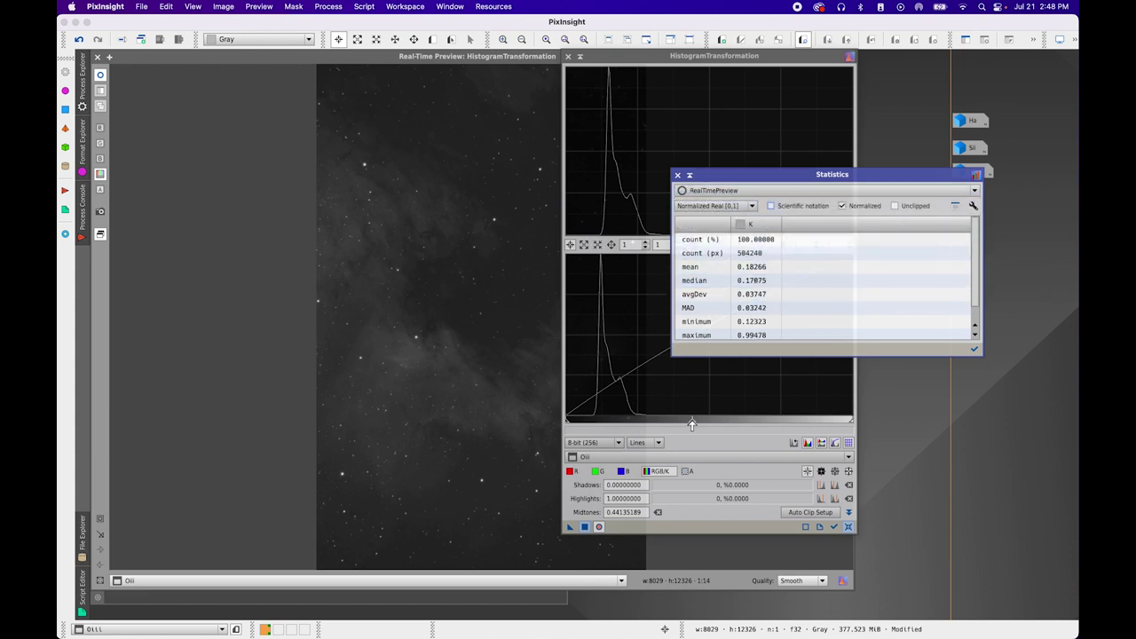
# Refine the midtones to about 0.469 against the preview's statistics, apply the stretch to Oiii, and reset HistogramTransformation
pyautogui.moveTo(691, 424); pyautogui.dragTo(694, 423)
pyautogui.moveTo(680, 61); pyautogui.dragTo(527, 69)
pyautogui.moveTo(540, 428); pyautogui.dragTo(549, 424)
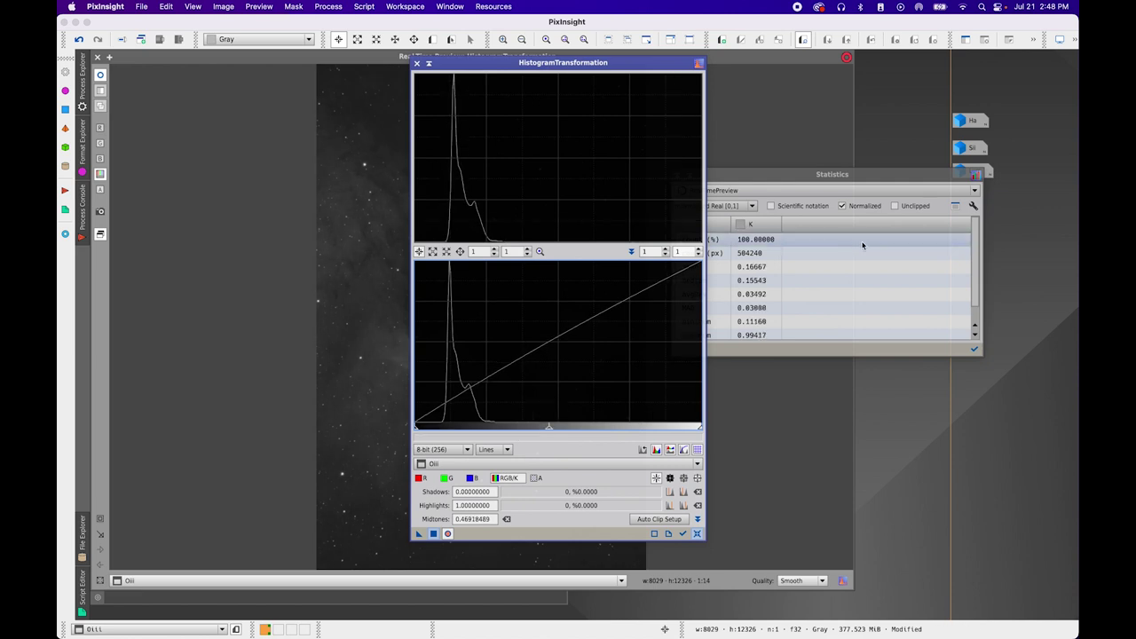
pyautogui.moveTo(419, 533); pyautogui.dragTo(382, 532)
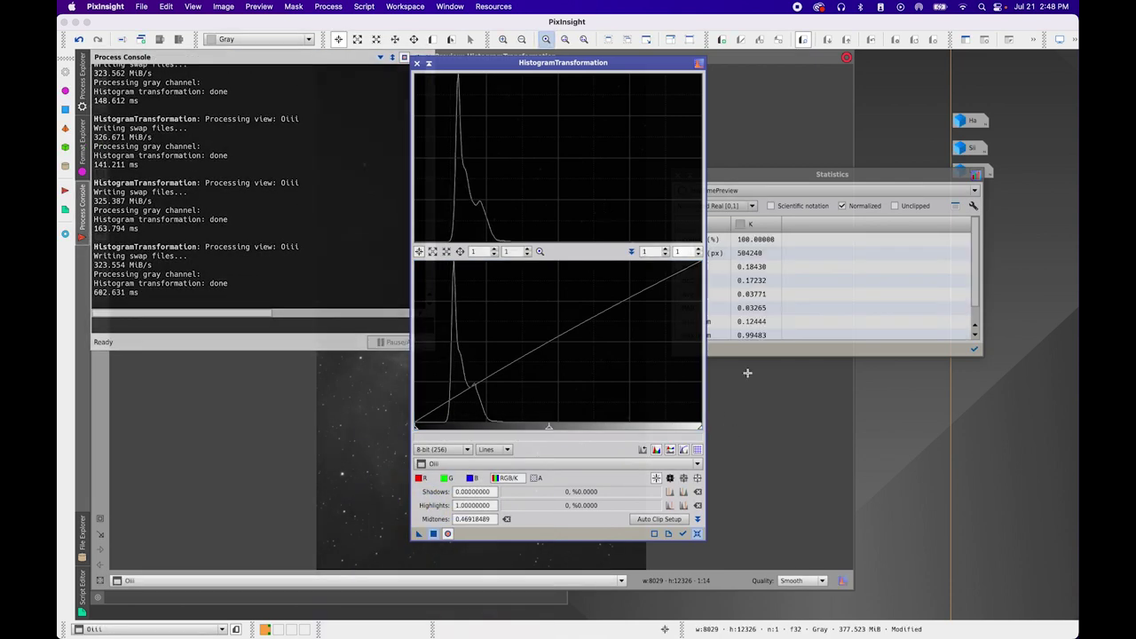
pyautogui.click(746, 177)
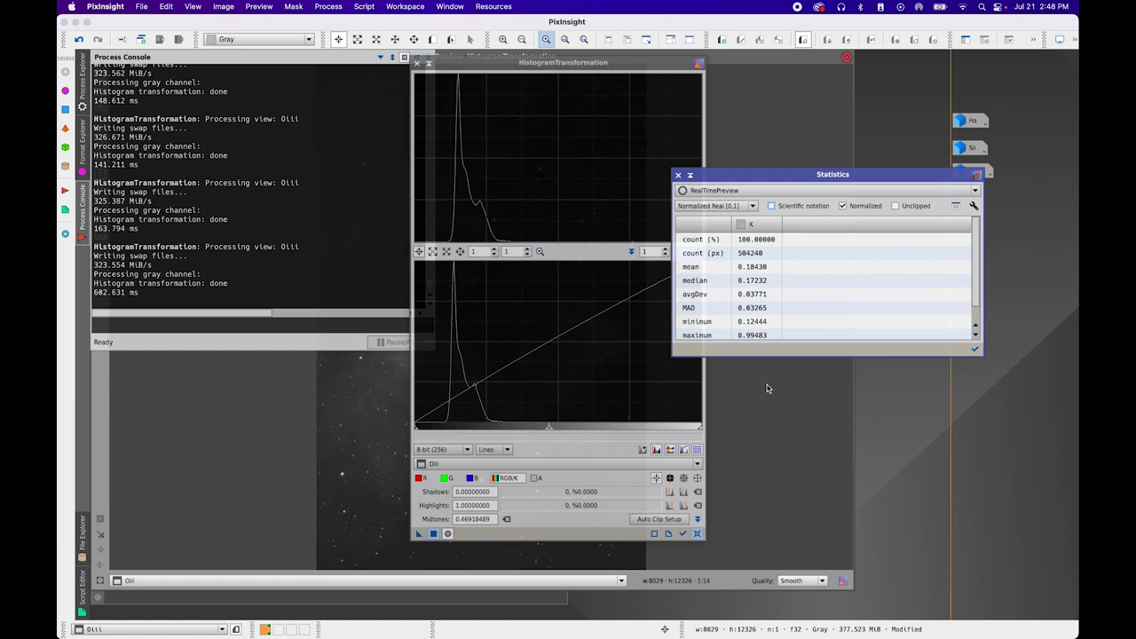
pyautogui.click(698, 533)
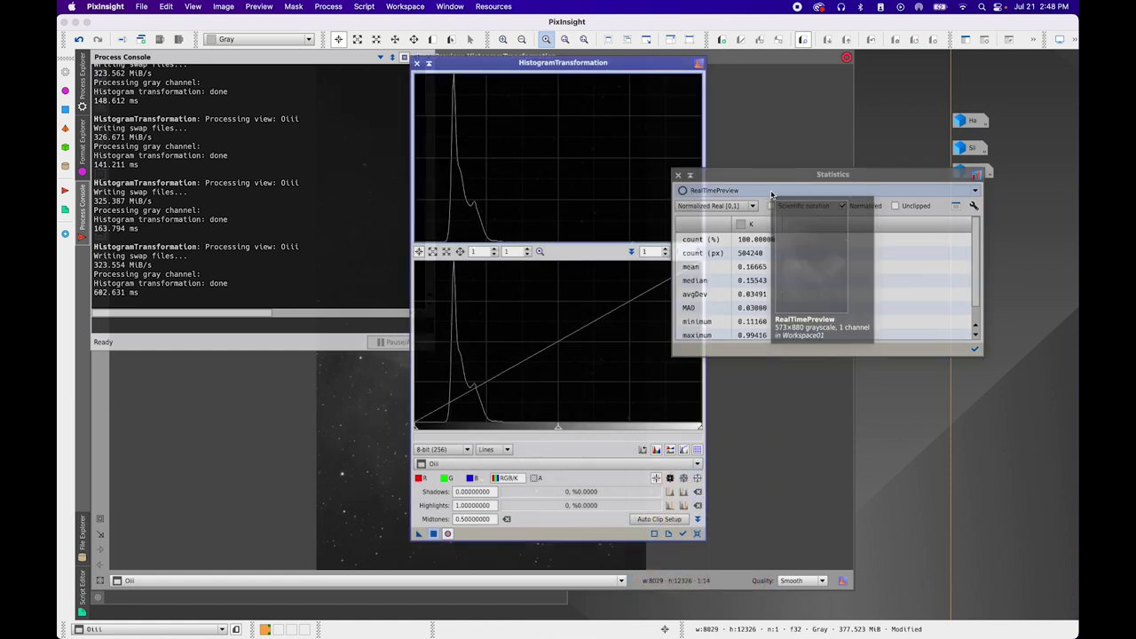
# Check the median of the stretched Oiii image in Statistics and reduce HistogramTransformation and Statistics to icons
pyautogui.click(741, 190)
pyautogui.click(737, 251)
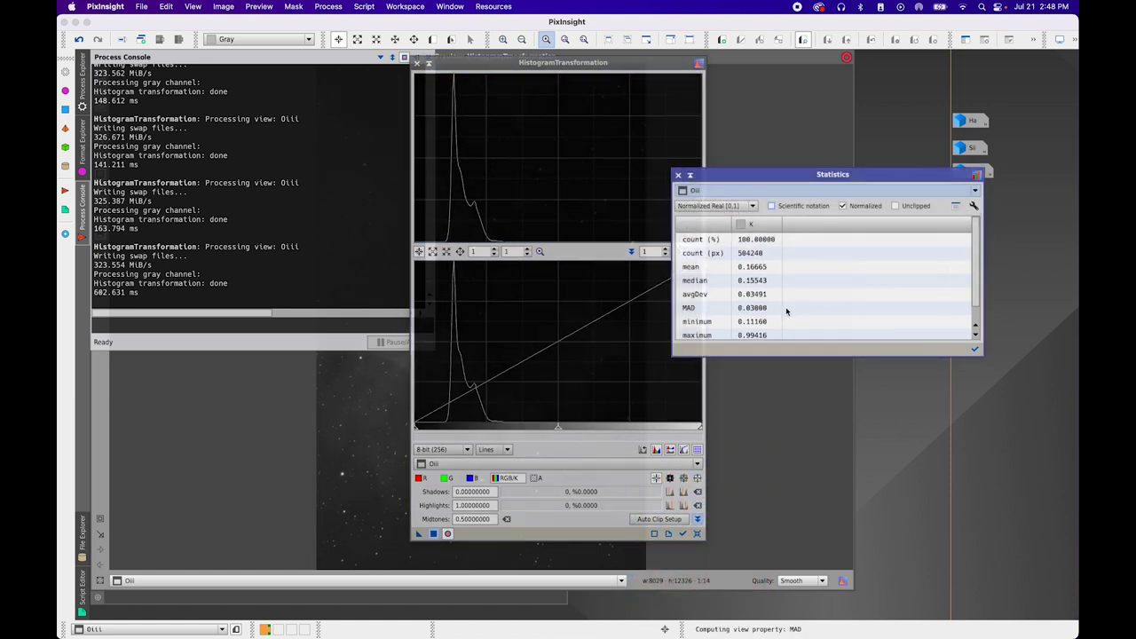
pyautogui.click(429, 63)
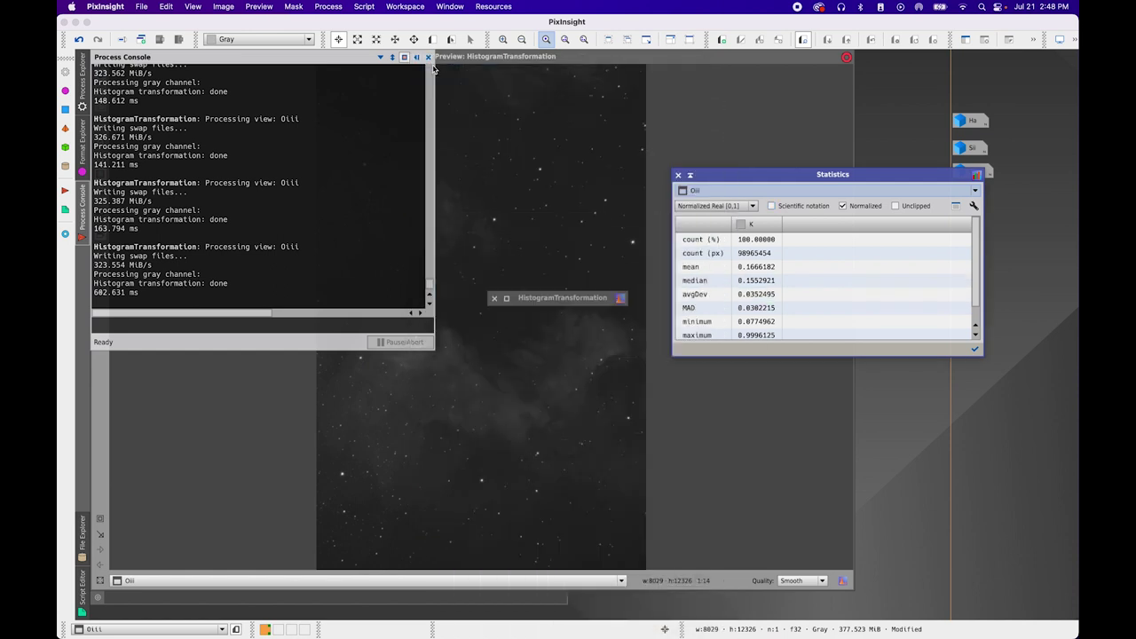
pyautogui.moveTo(553, 319); pyautogui.dragTo(949, 424)
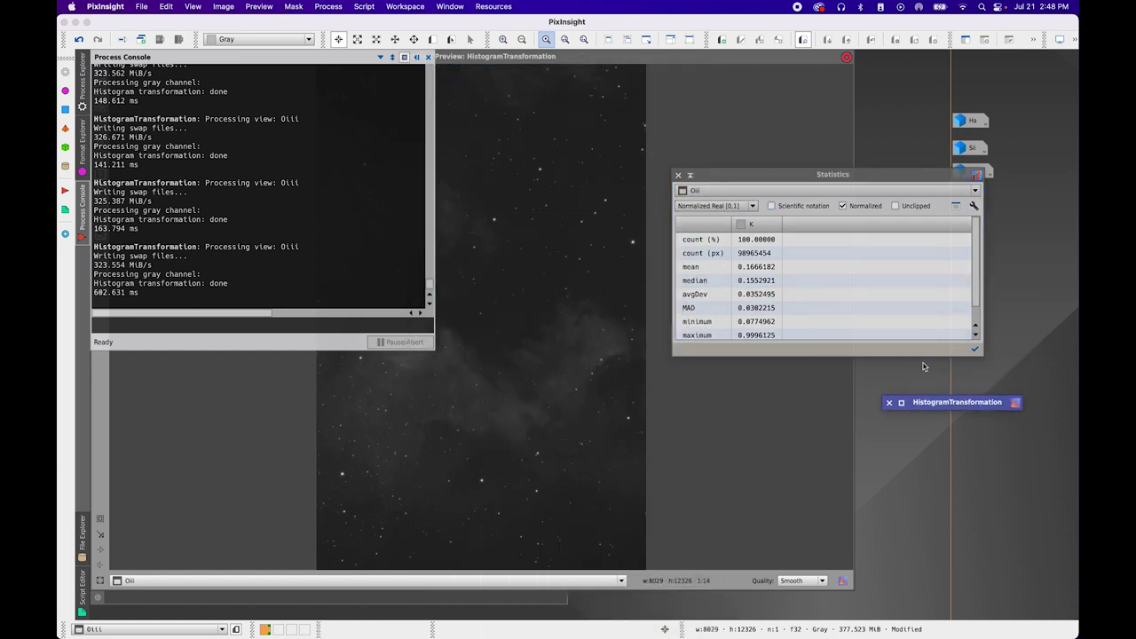
pyautogui.click(689, 175)
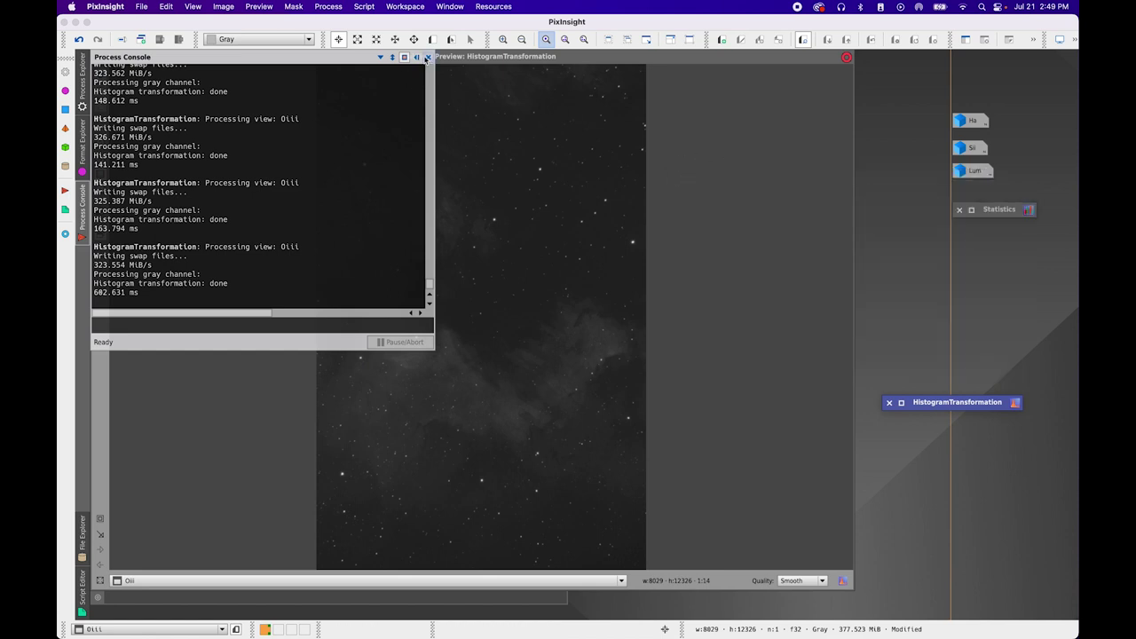
# Close the process console and the real-time preview, and reduce the Oiii image to an icon
pyautogui.click(427, 57)
pyautogui.click(98, 57)
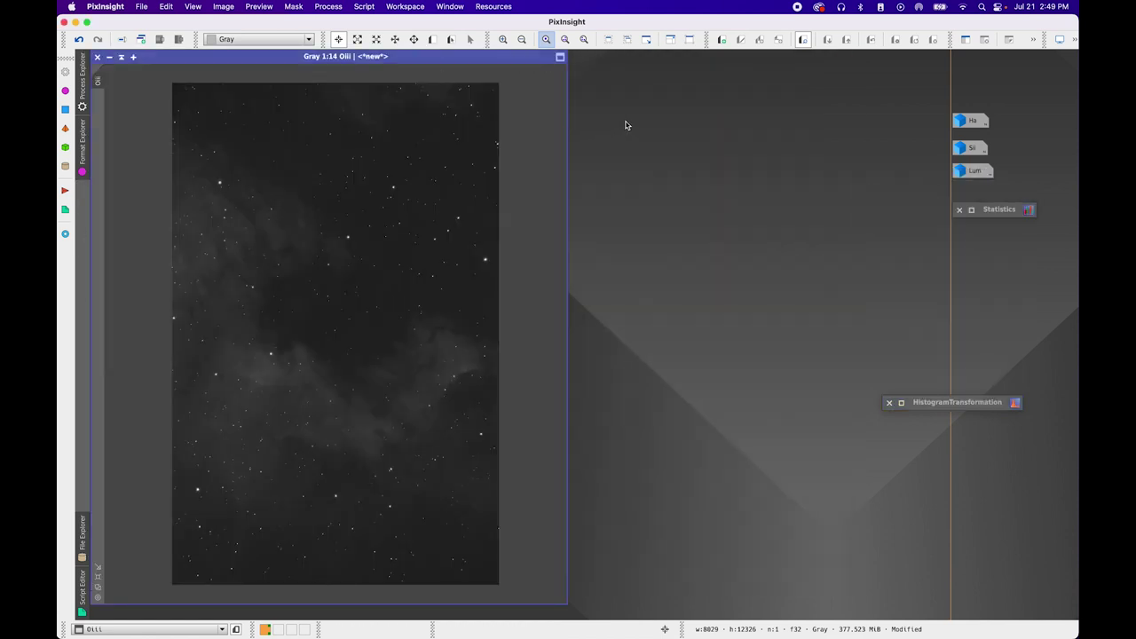
pyautogui.click(82, 76)
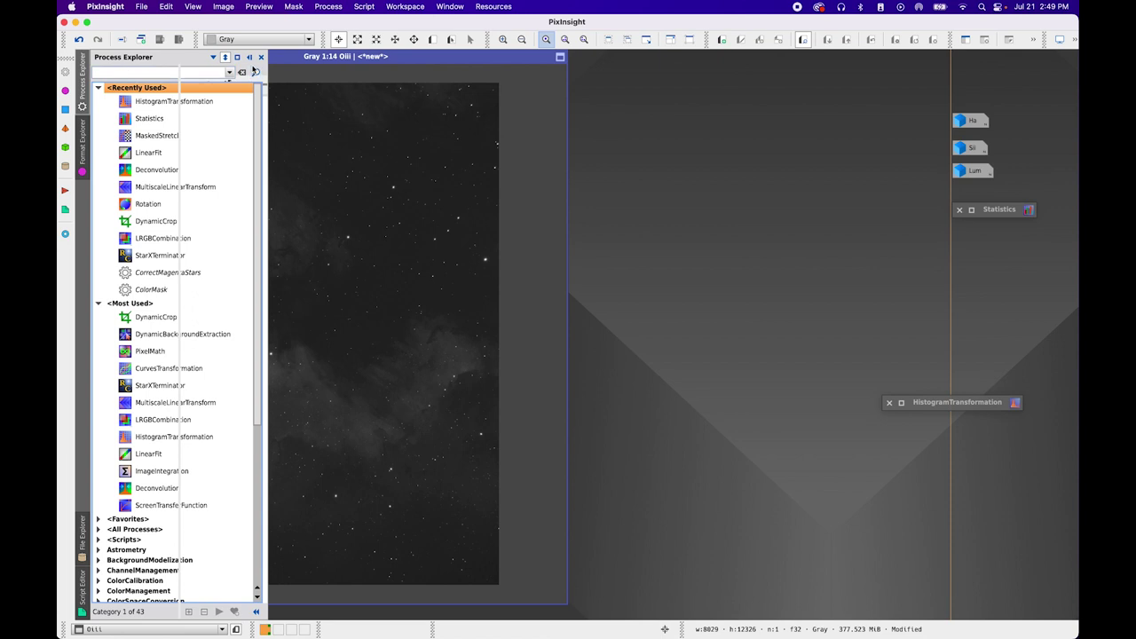
pyautogui.click(112, 57)
# Restore the Sii image, enlarge and reposition its window, and turn off its screen stretch to show the linear data
pyautogui.doubleClick(972, 148)
pyautogui.moveTo(517, 133); pyautogui.dragTo(486, 60)
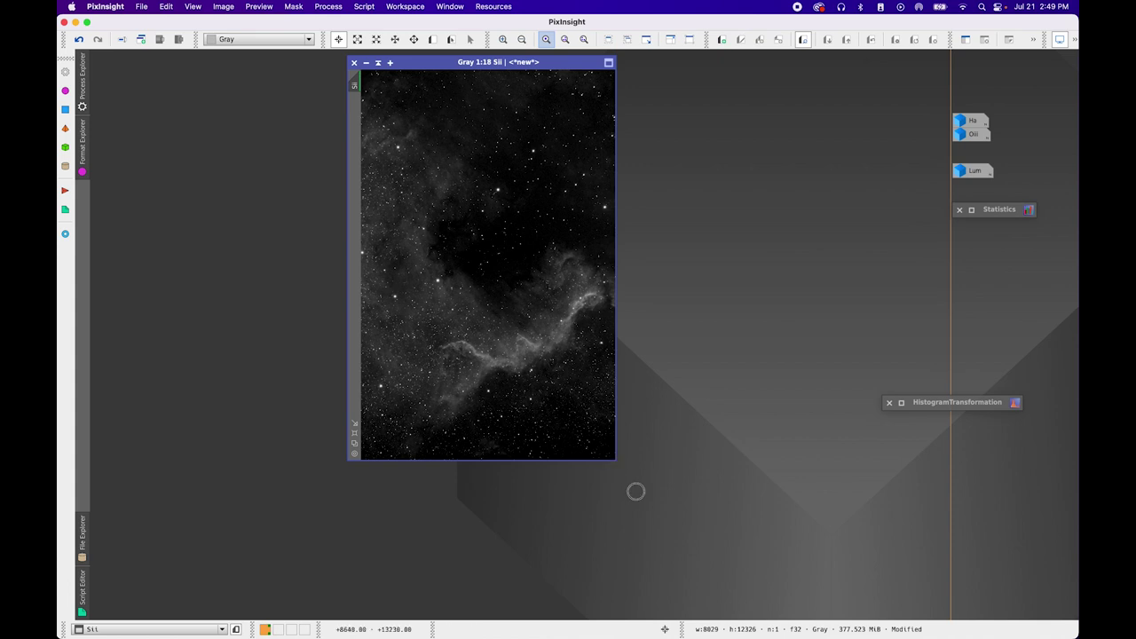
pyautogui.moveTo(615, 459); pyautogui.dragTo(824, 618)
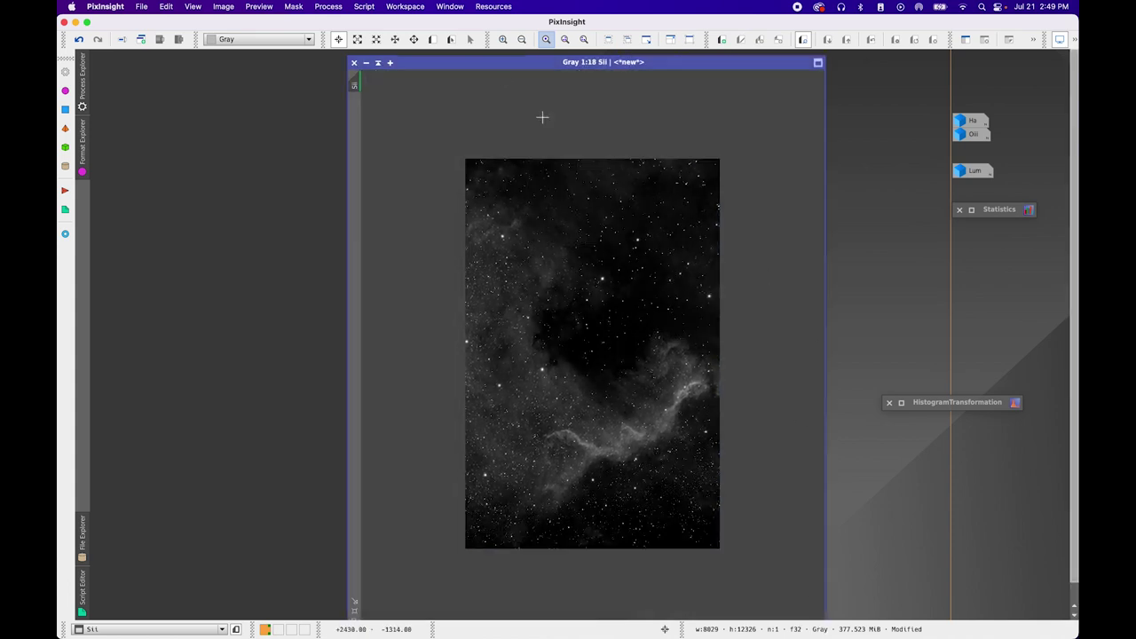
pyautogui.moveTo(490, 62); pyautogui.dragTo(466, 57)
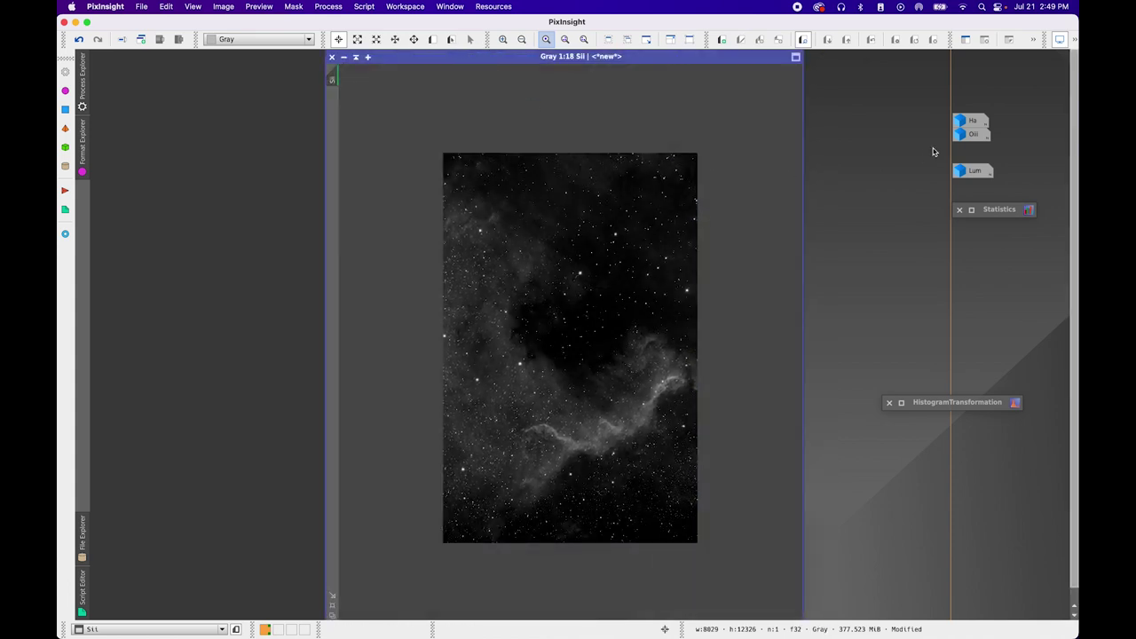
pyautogui.click(1059, 41)
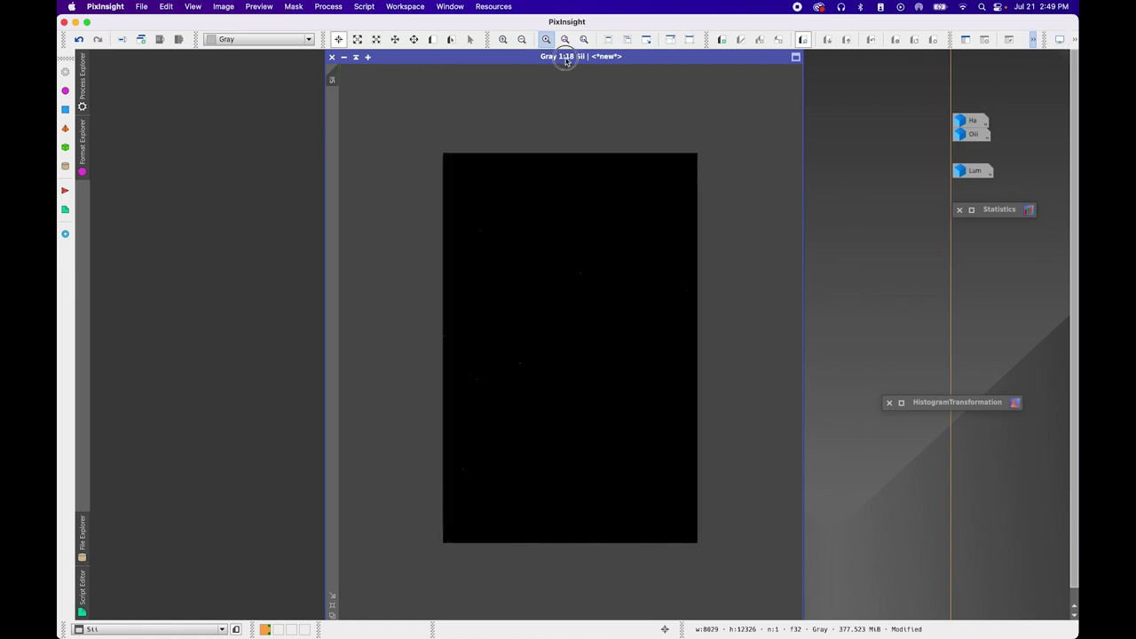
pyautogui.moveTo(566, 60); pyautogui.dragTo(429, 56)
pyautogui.scroll(5, 497, 312)
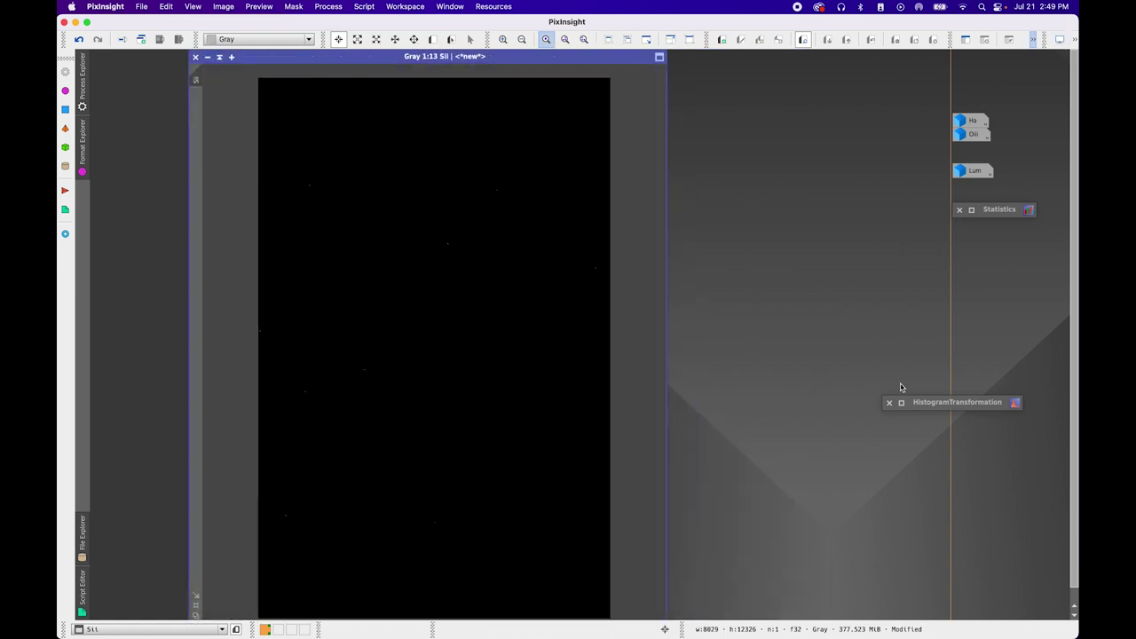
# Reopen HistogramTransformation beside the image, start its real-time preview, and select Sii as the histogram view
pyautogui.doubleClick(950, 409)
pyautogui.moveTo(612, 69); pyautogui.dragTo(907, 64)
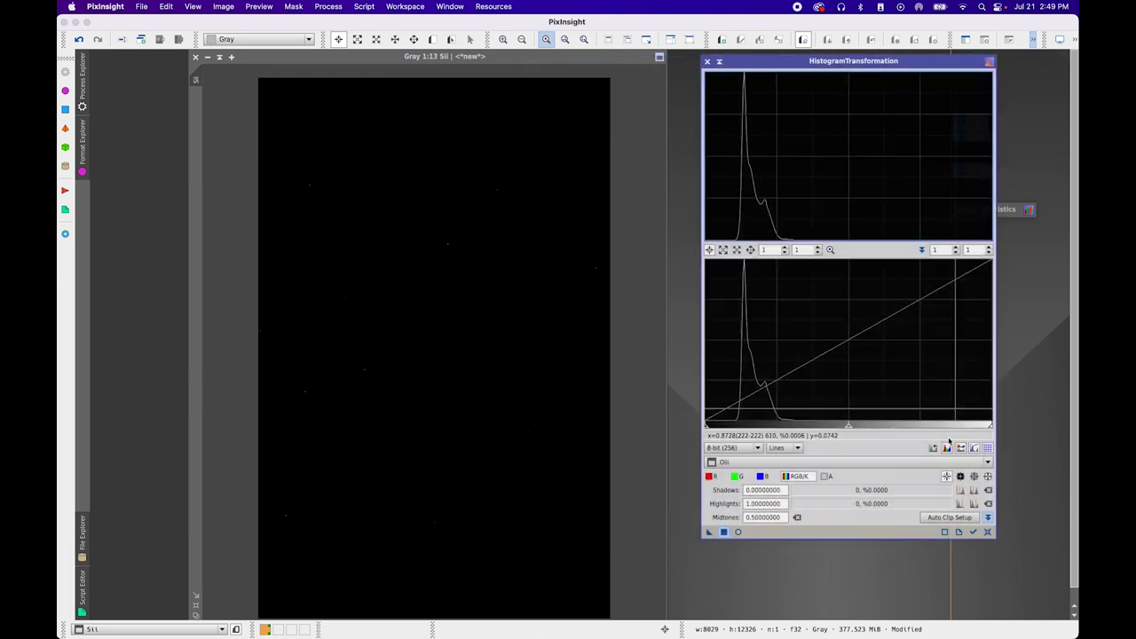
pyautogui.click(737, 532)
pyautogui.click(762, 462)
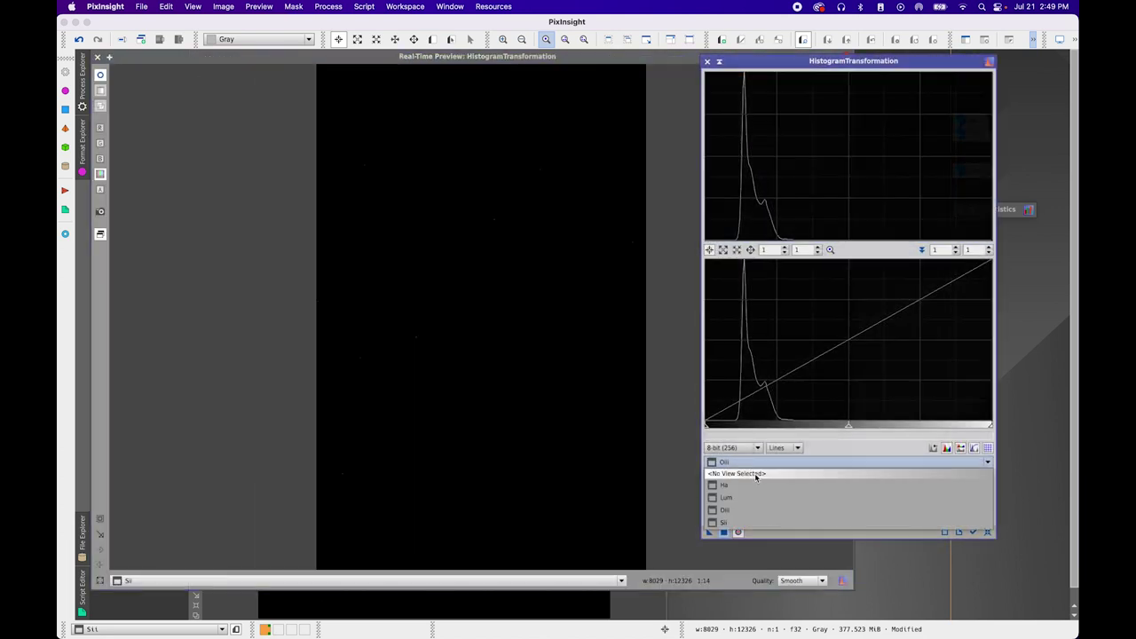
pyautogui.click(746, 522)
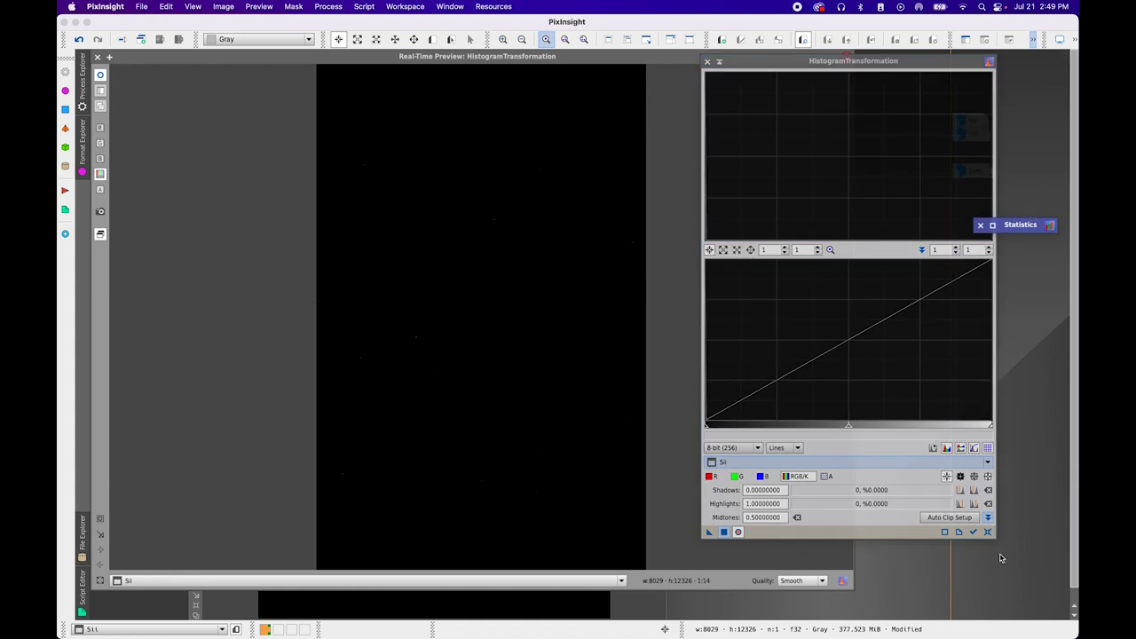
# Apply two successive stretches to Sii with midtones of about 0.252 and 0.250, resetting HistogramTransformation after each
pyautogui.moveTo(847, 425); pyautogui.dragTo(776, 425)
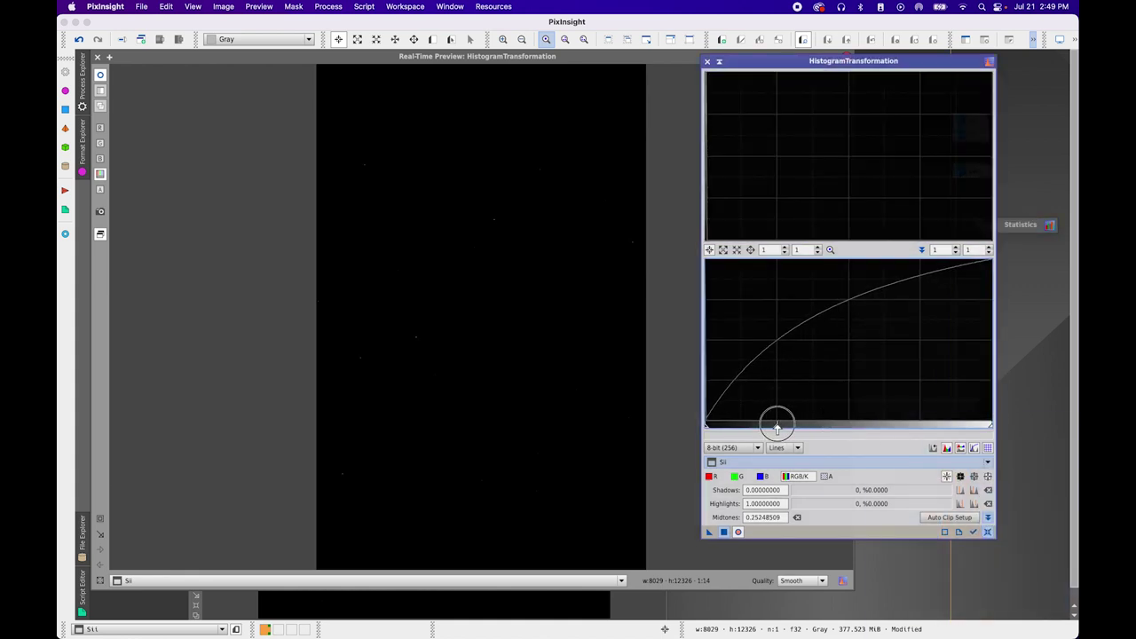
pyautogui.click(724, 532)
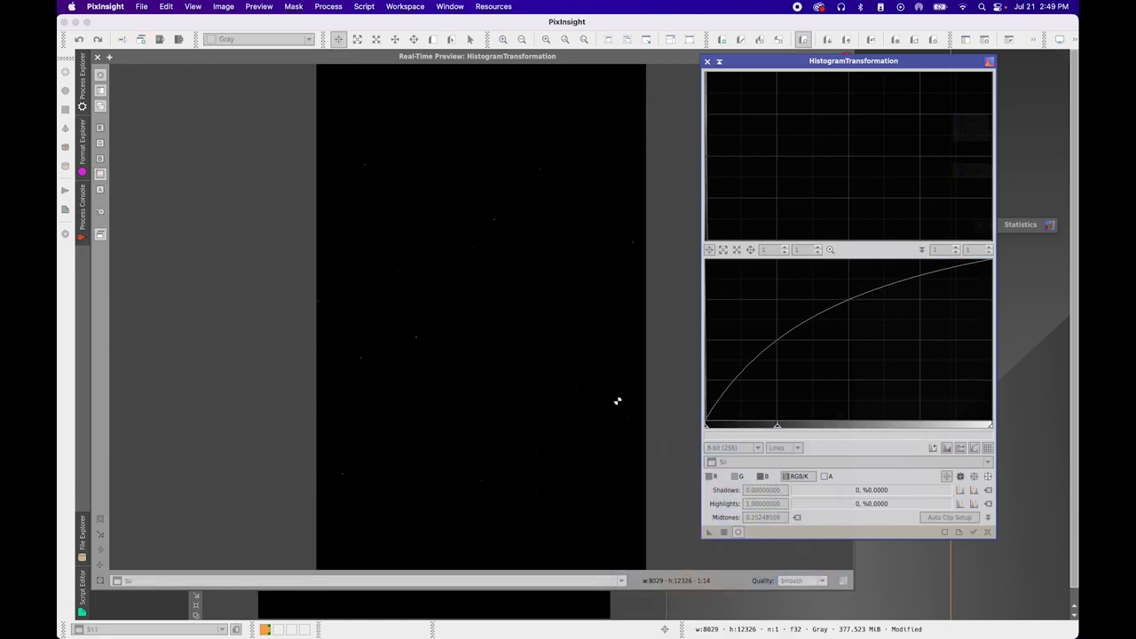
pyautogui.click(985, 532)
pyautogui.moveTo(849, 426); pyautogui.dragTo(777, 427)
pyautogui.click(737, 533)
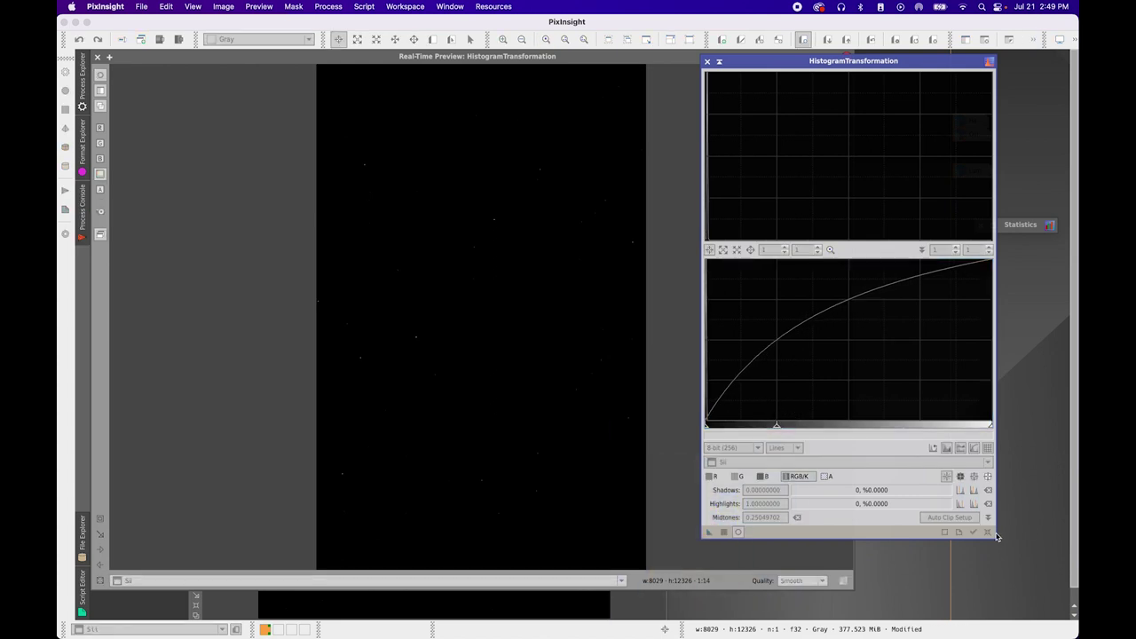
pyautogui.click(988, 532)
# Apply three further stretches to Sii with midtones of about 0.250, 0.250 and 0.247, resetting HistogramTransformation after each
pyautogui.moveTo(848, 426); pyautogui.dragTo(777, 428)
pyautogui.click(723, 533)
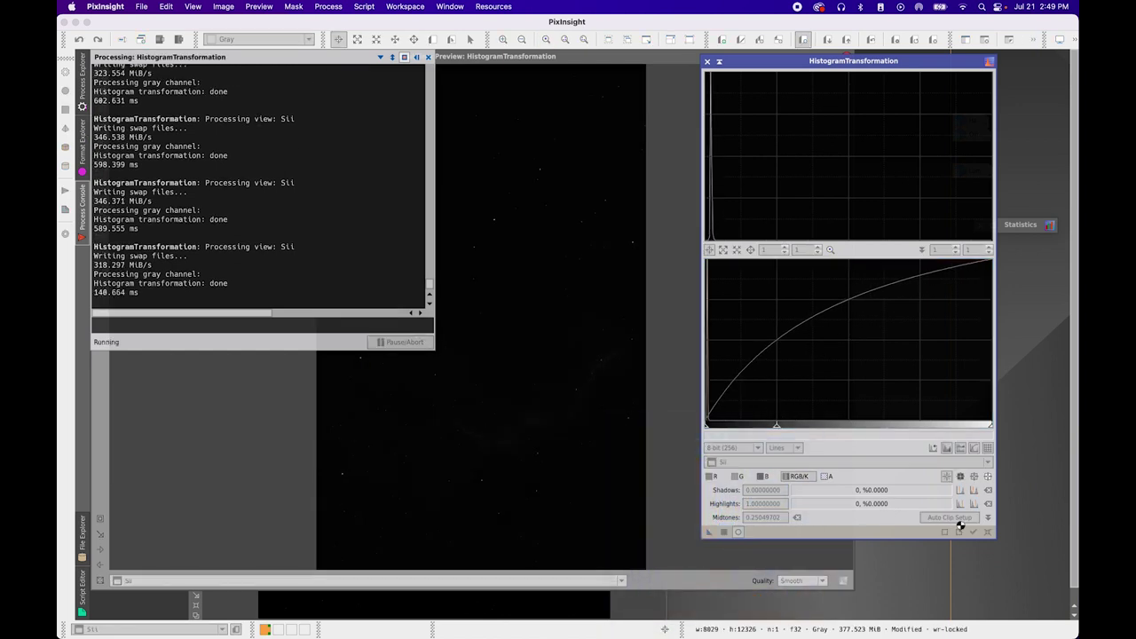
pyautogui.click(987, 531)
pyautogui.moveTo(854, 427); pyautogui.dragTo(775, 426)
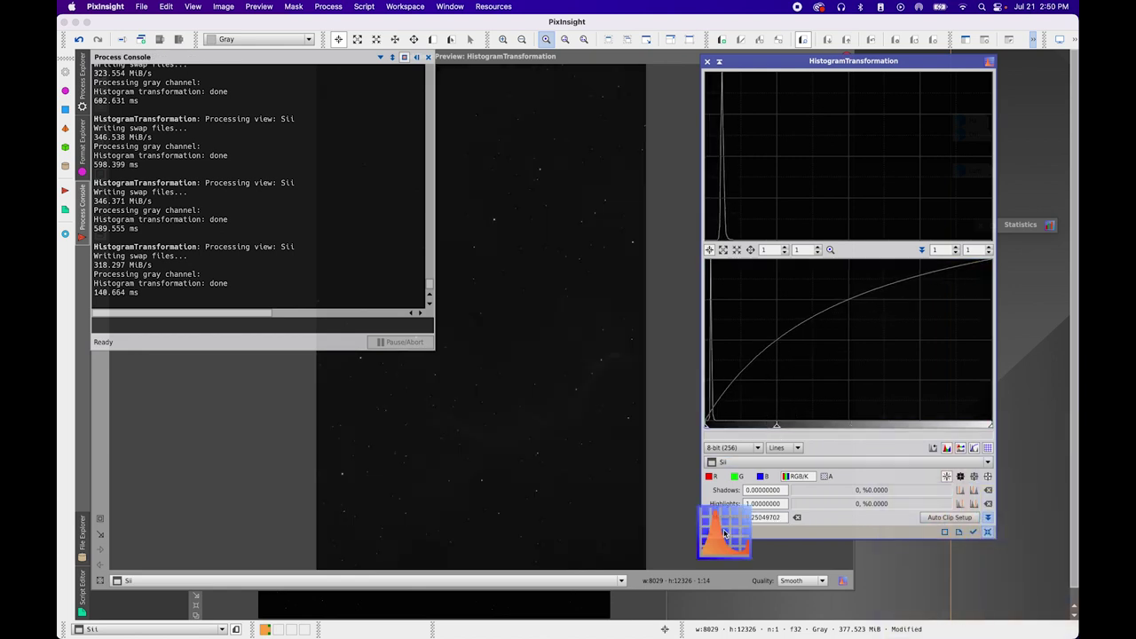
pyautogui.click(724, 532)
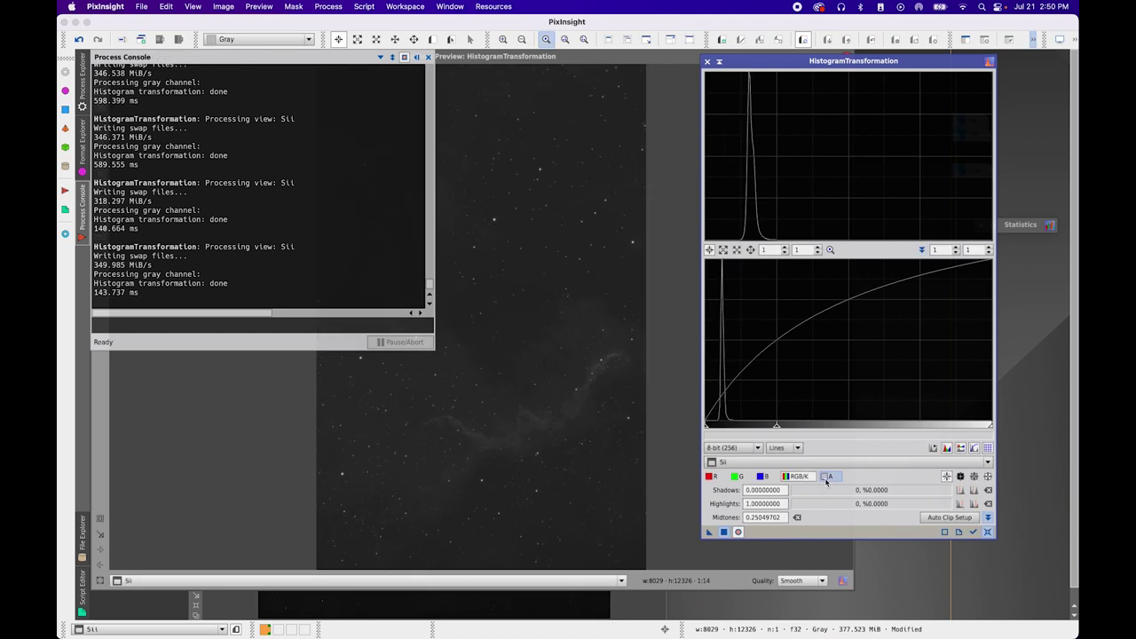
pyautogui.click(986, 531)
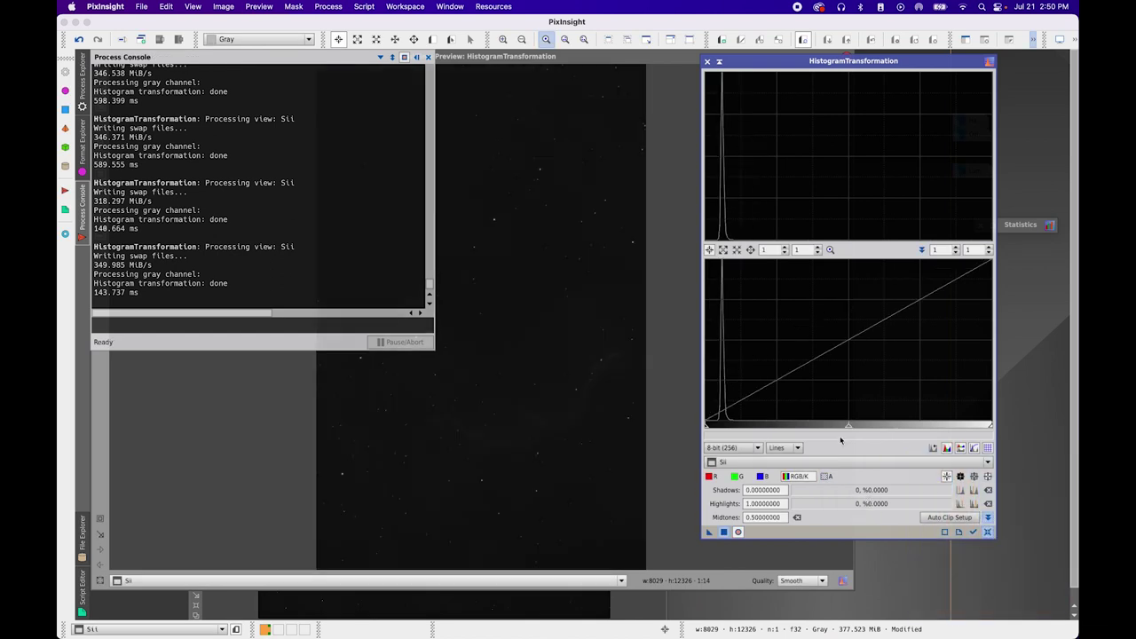
pyautogui.moveTo(847, 429); pyautogui.dragTo(775, 427)
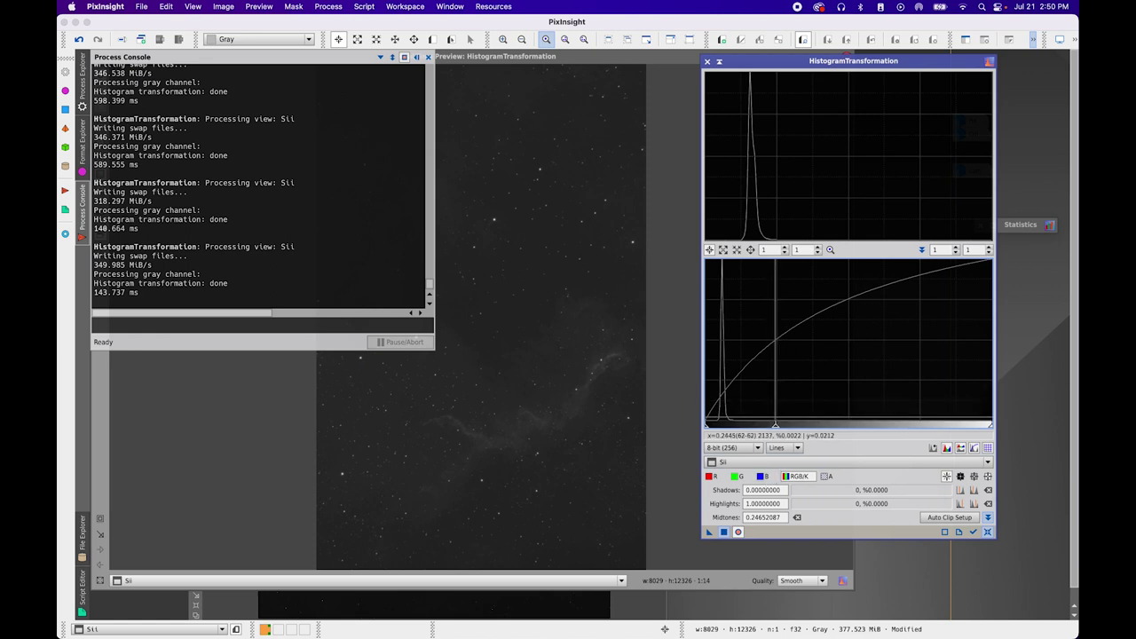
pyautogui.click(723, 532)
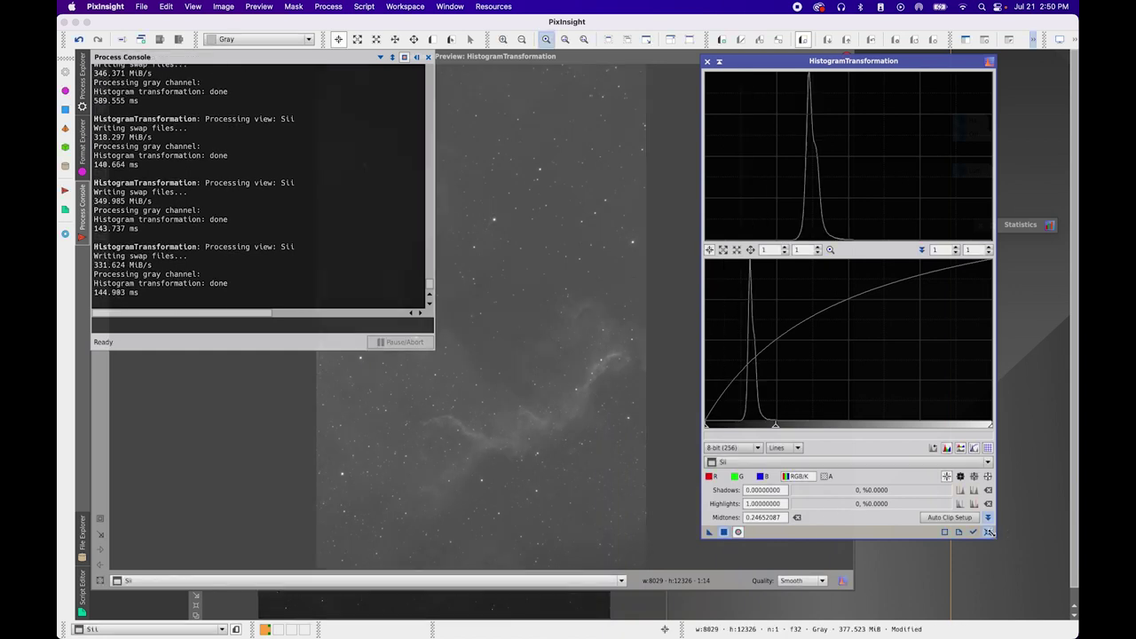
pyautogui.click(986, 532)
# Set the next Sii stretch's midtones to about 0.360 and its shadows to about 0.091
pyautogui.moveTo(846, 427); pyautogui.dragTo(808, 430)
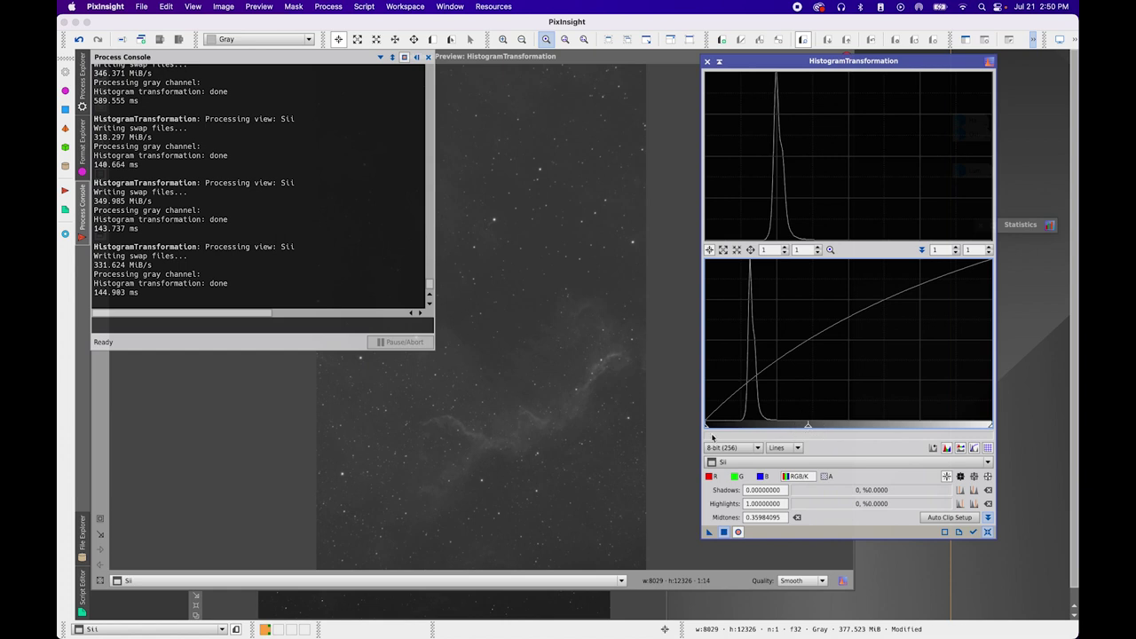
pyautogui.moveTo(707, 427); pyautogui.dragTo(730, 431)
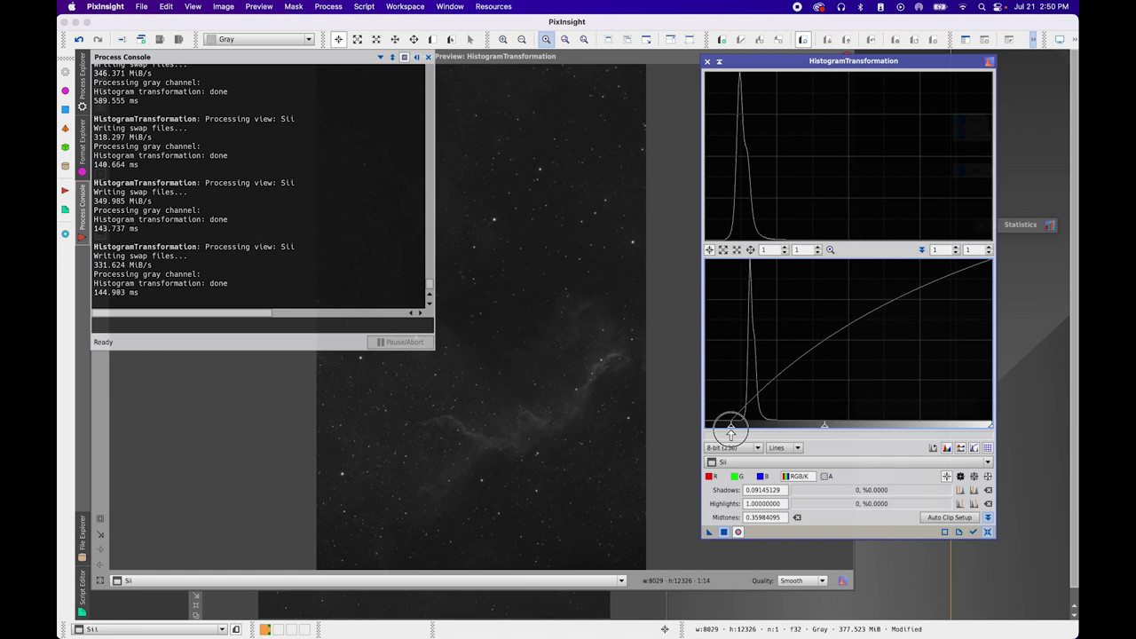
pyautogui.moveTo(731, 431); pyautogui.dragTo(730, 432)
# Check the previewed stretch in Statistics using RealTimePreview as its view, and place it clear of HistogramTransformation
pyautogui.moveTo(887, 60); pyautogui.dragTo(809, 54)
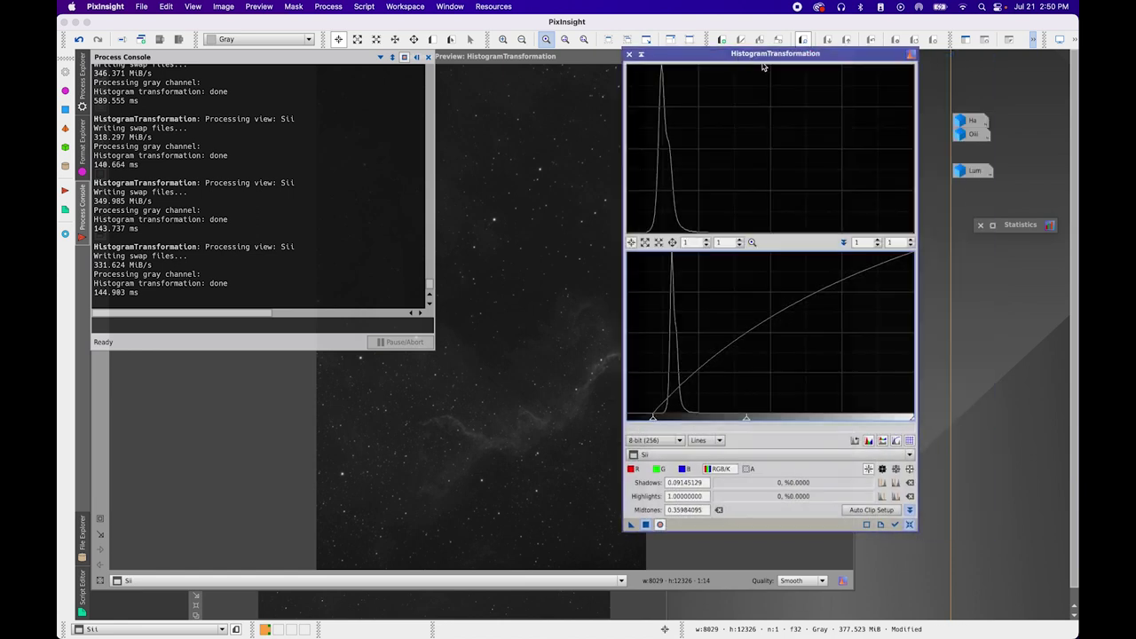
pyautogui.doubleClick(1022, 226)
pyautogui.click(747, 192)
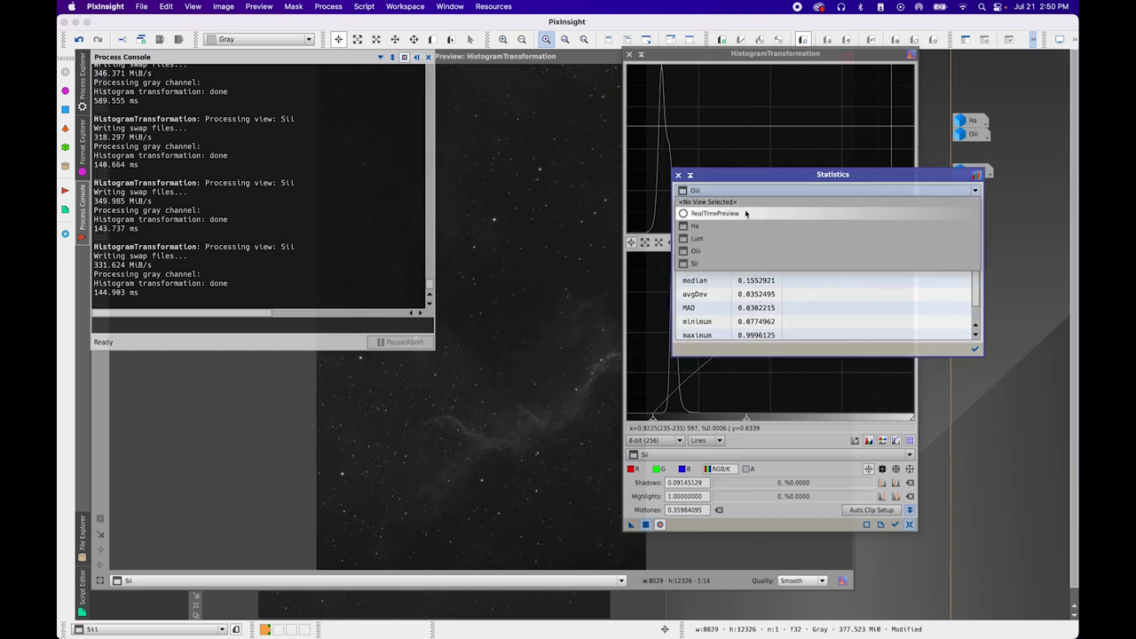
pyautogui.click(746, 213)
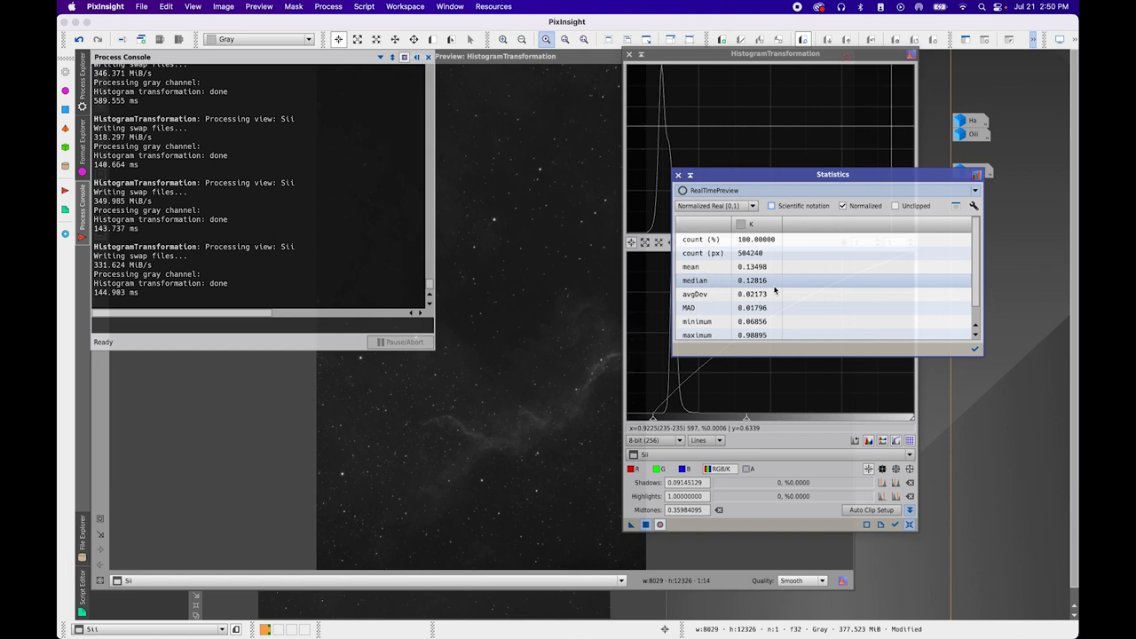
pyautogui.moveTo(715, 180); pyautogui.dragTo(401, 182)
# Refine the midtones to about 0.313 against the preview's statistics, apply the stretch to Sii, and reset HistogramTransformation
pyautogui.moveTo(748, 419); pyautogui.dragTo(734, 420)
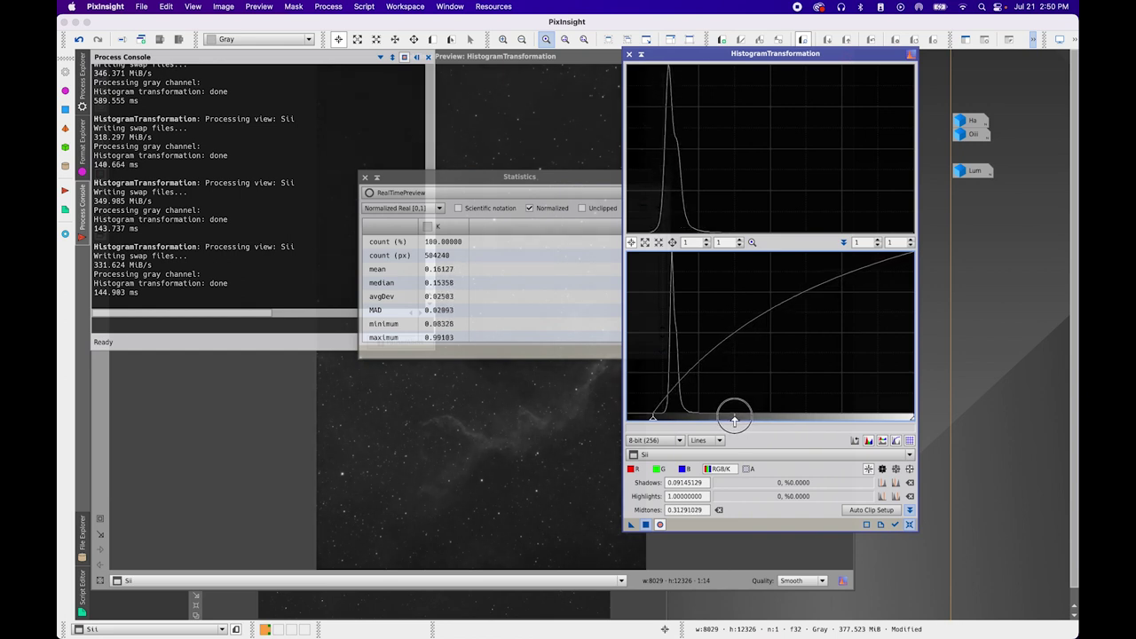
pyautogui.click(377, 178)
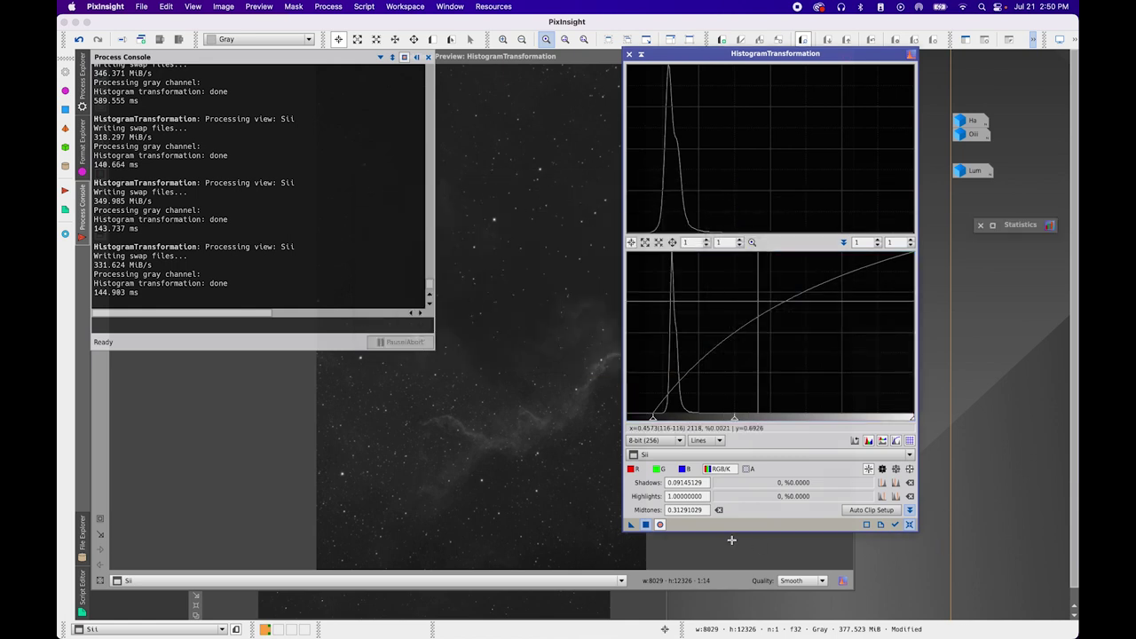
pyautogui.click(659, 523)
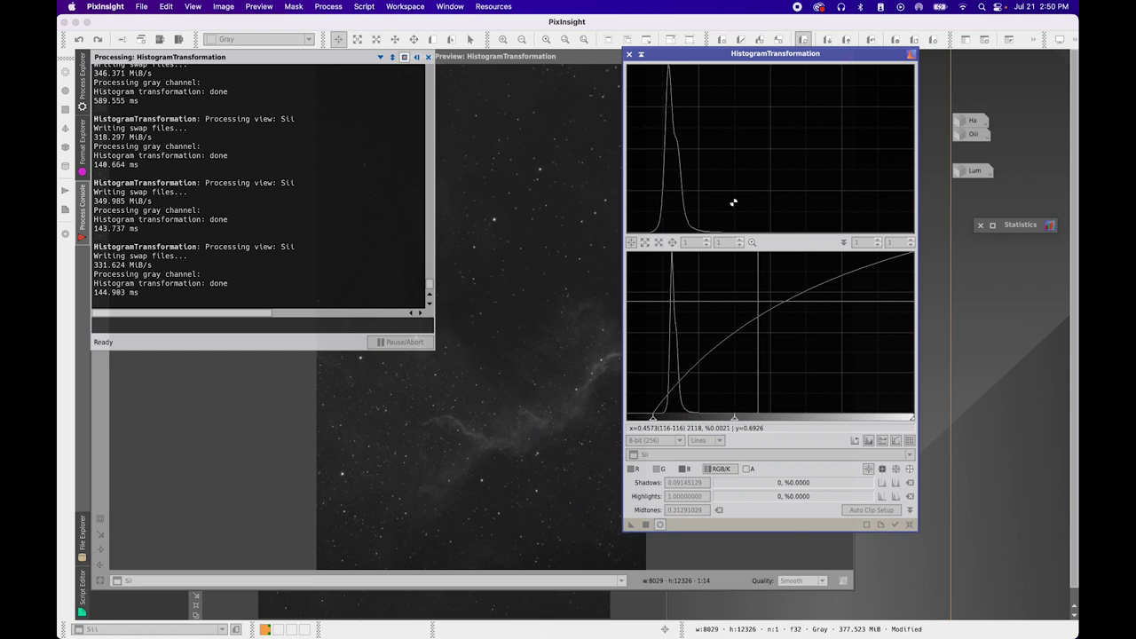
pyautogui.click(908, 525)
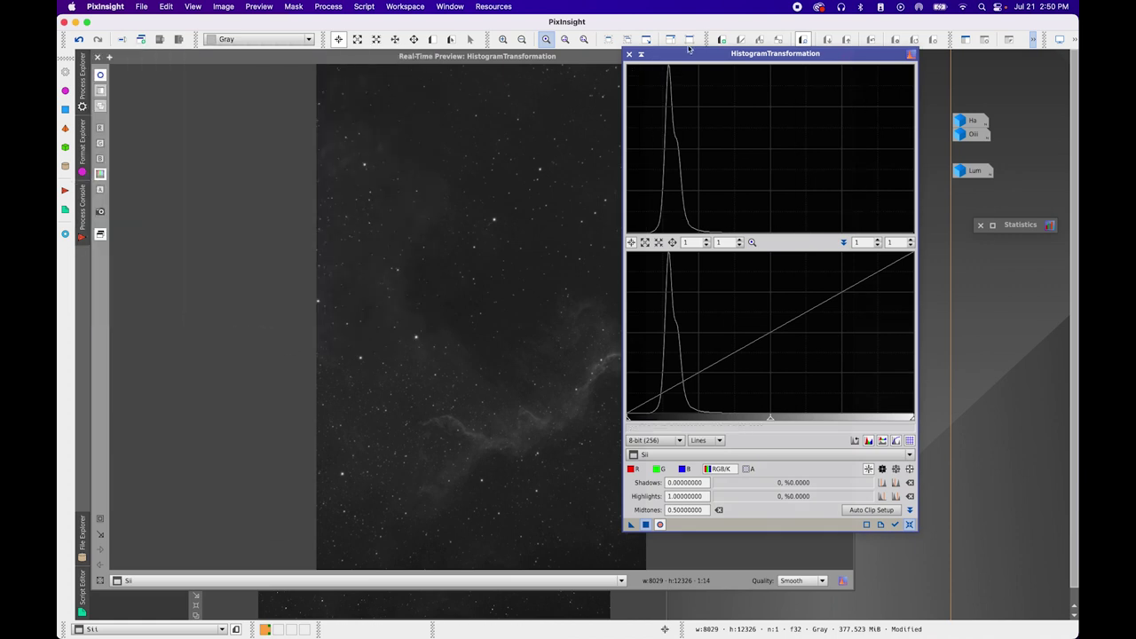
# Reduce HistogramTransformation to an icon and check the median of the stretched Sii image in Statistics
pyautogui.click(641, 55)
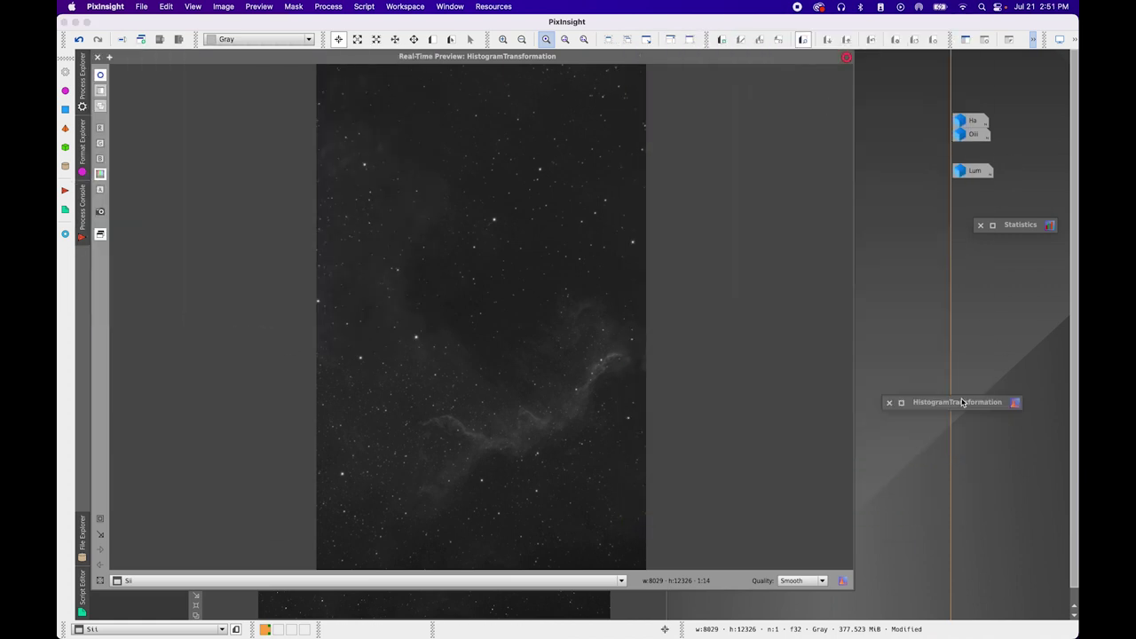
pyautogui.moveTo(961, 402); pyautogui.dragTo(987, 223)
pyautogui.click(1016, 226)
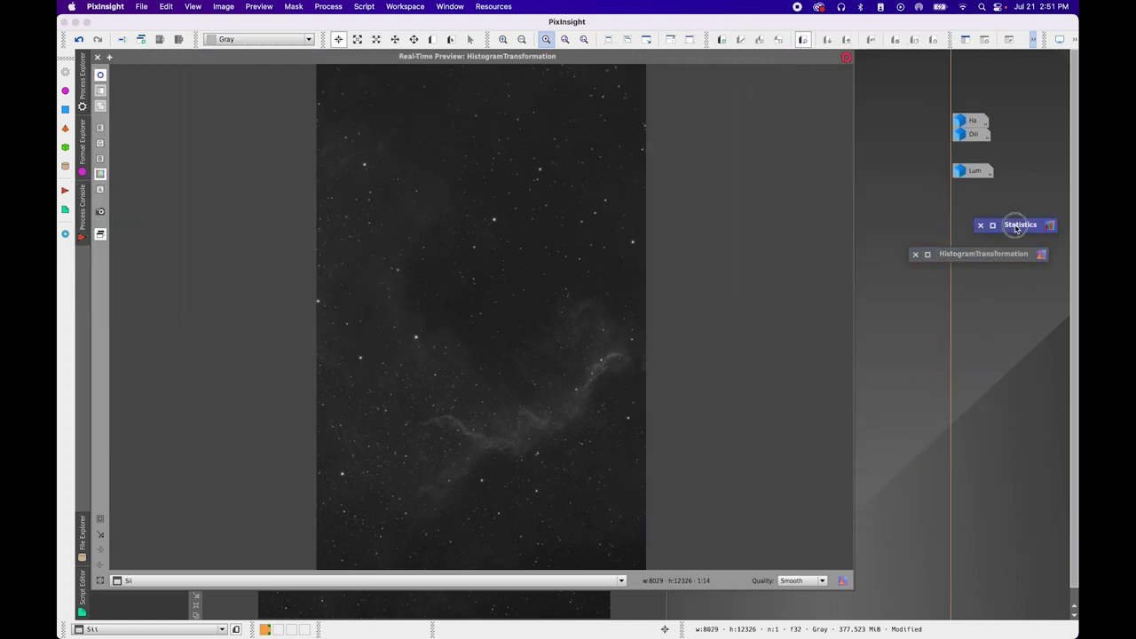
pyautogui.doubleClick(1017, 226)
pyautogui.click(488, 193)
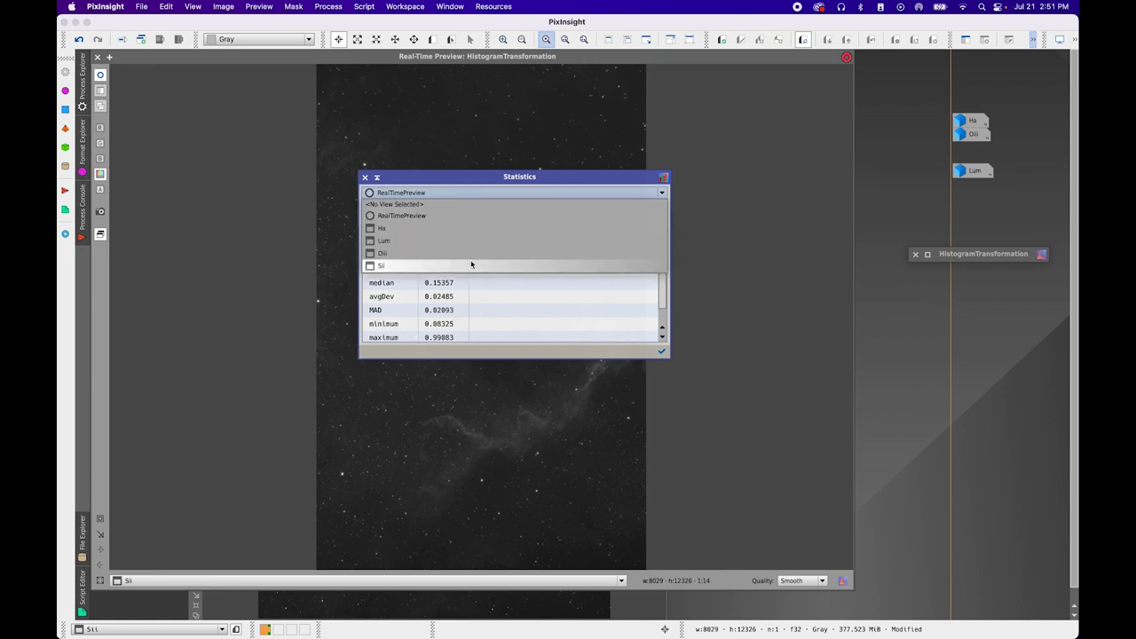
pyautogui.click(471, 264)
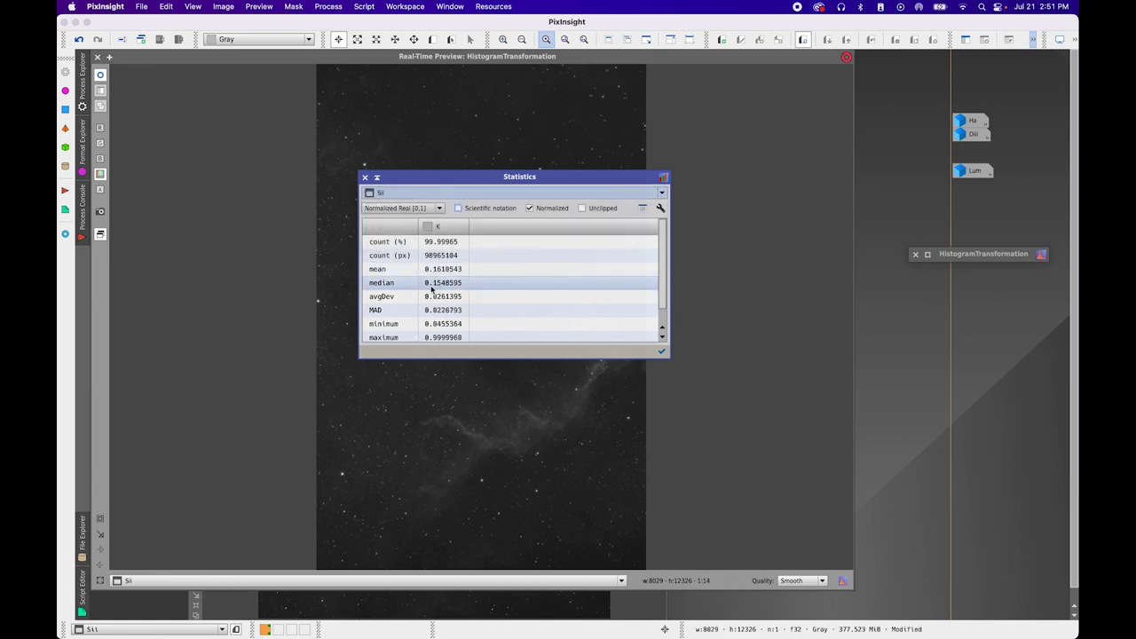
pyautogui.click(376, 177)
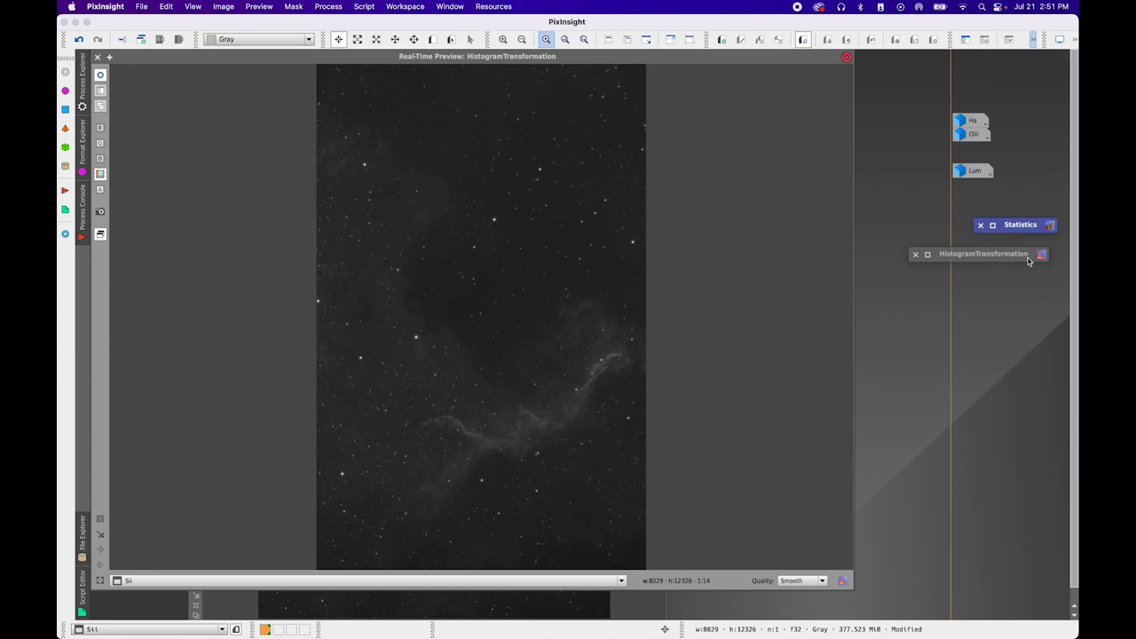
# Close the real-time preview, reduce the Sii image to an icon, and close HistogramTransformation and Statistics
pyautogui.click(98, 57)
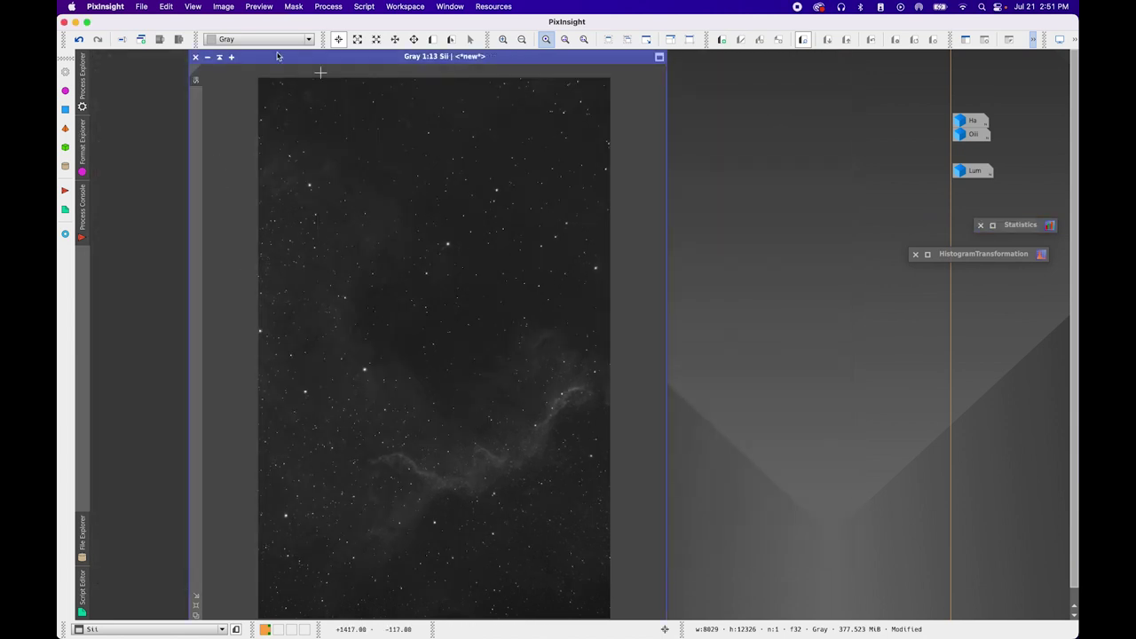
pyautogui.click(207, 57)
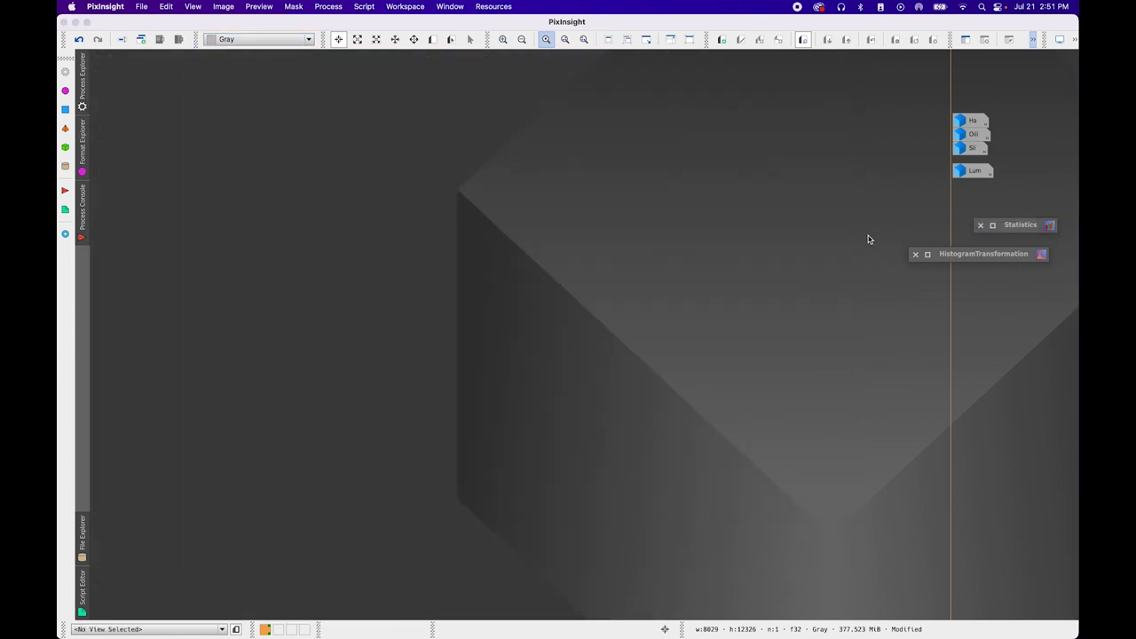
pyautogui.click(915, 255)
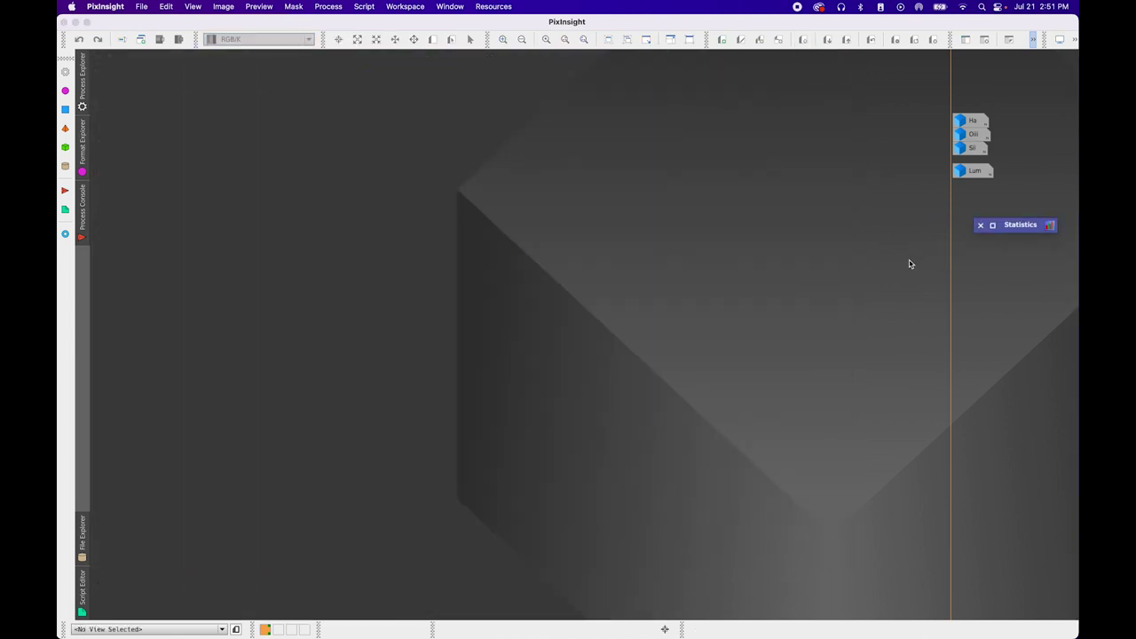
pyautogui.click(981, 225)
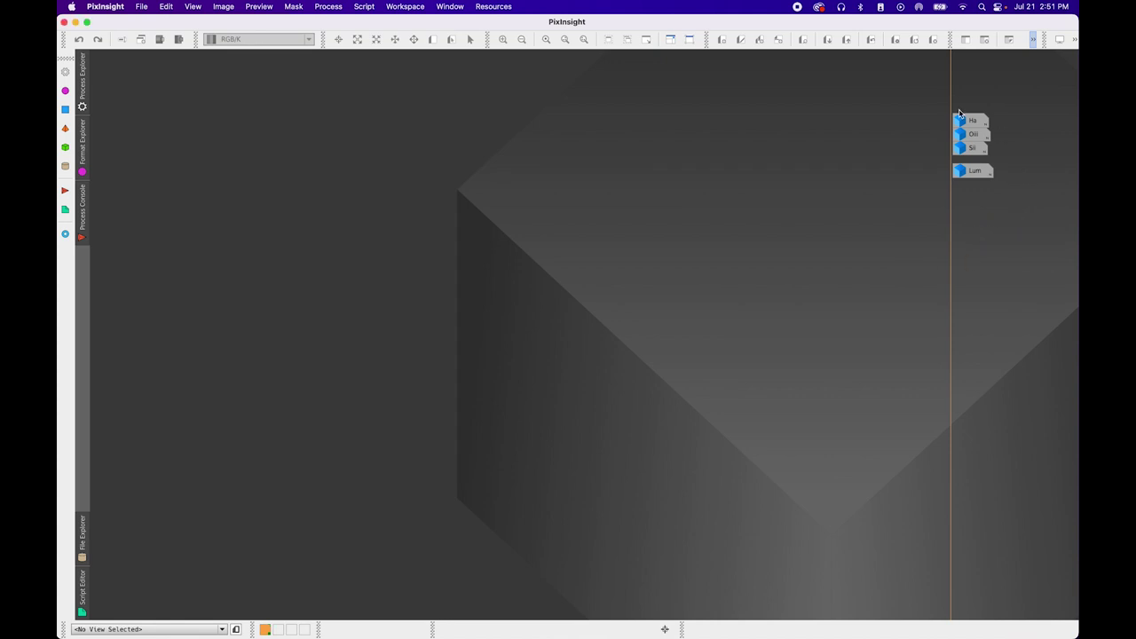
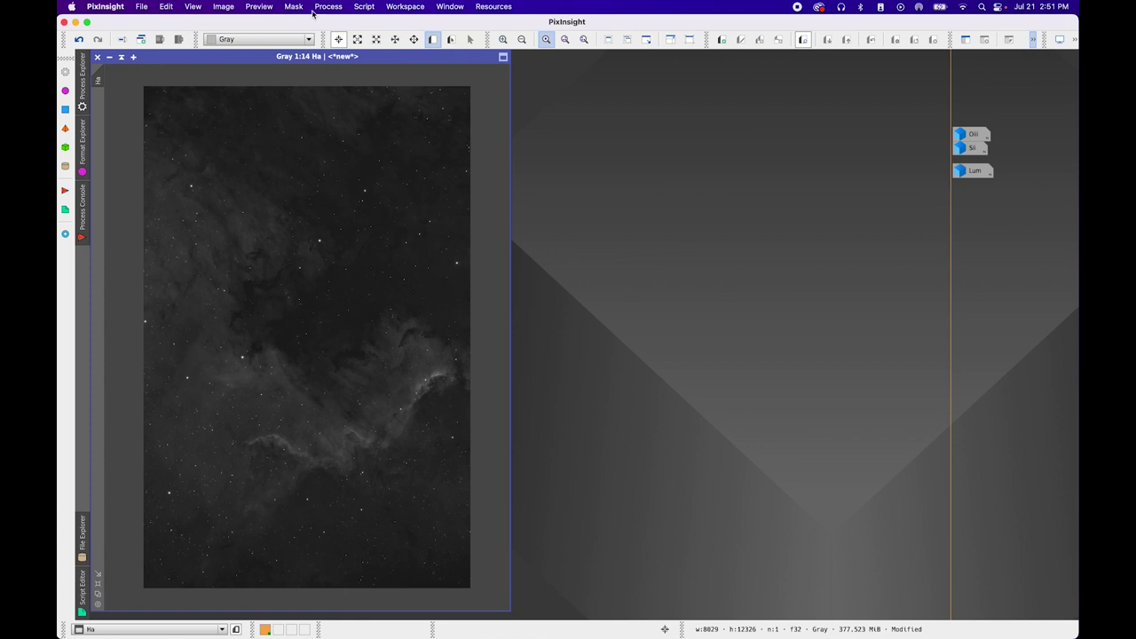
# Open the StarXTerminator process for the Ha image and place its window clear of the image
pyautogui.click(330, 7)
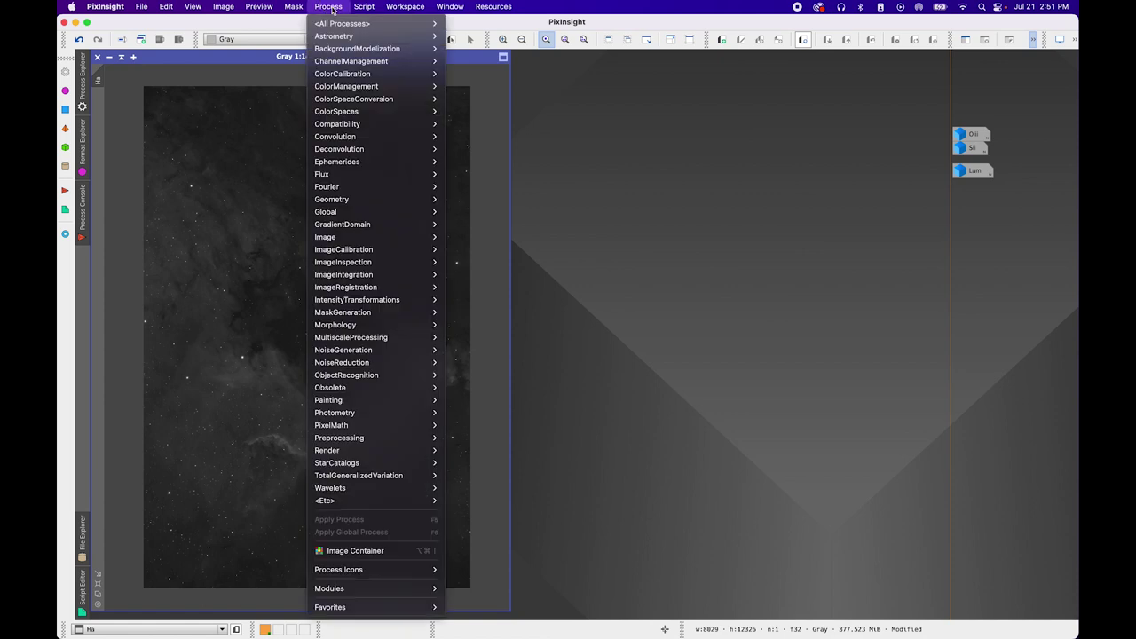
pyautogui.moveTo(334, 21)
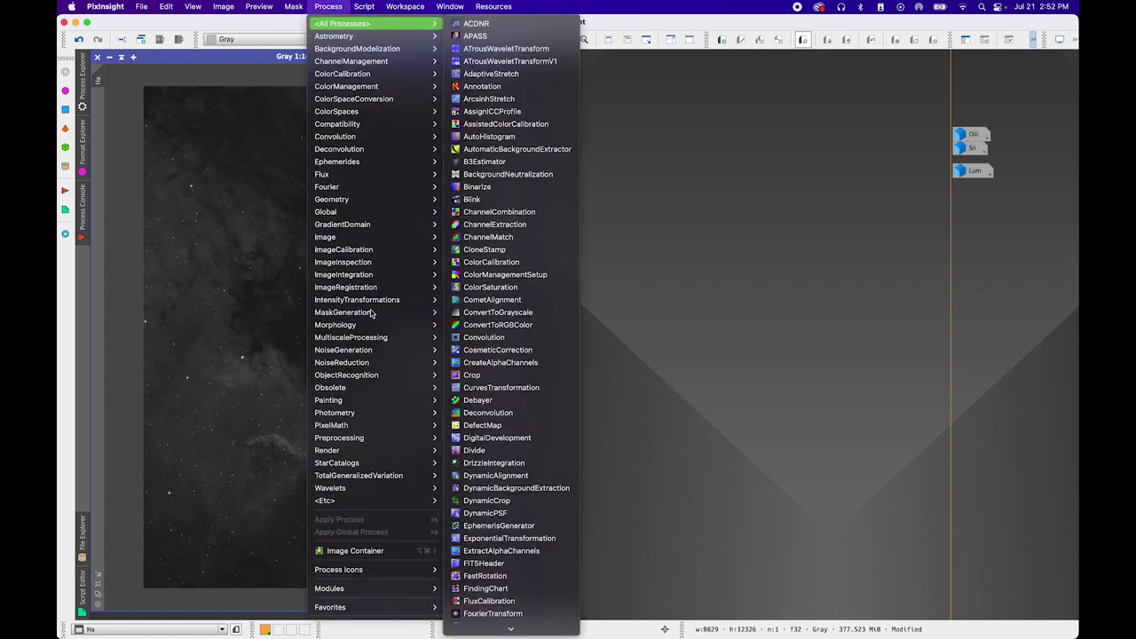
pyautogui.moveTo(374, 382)
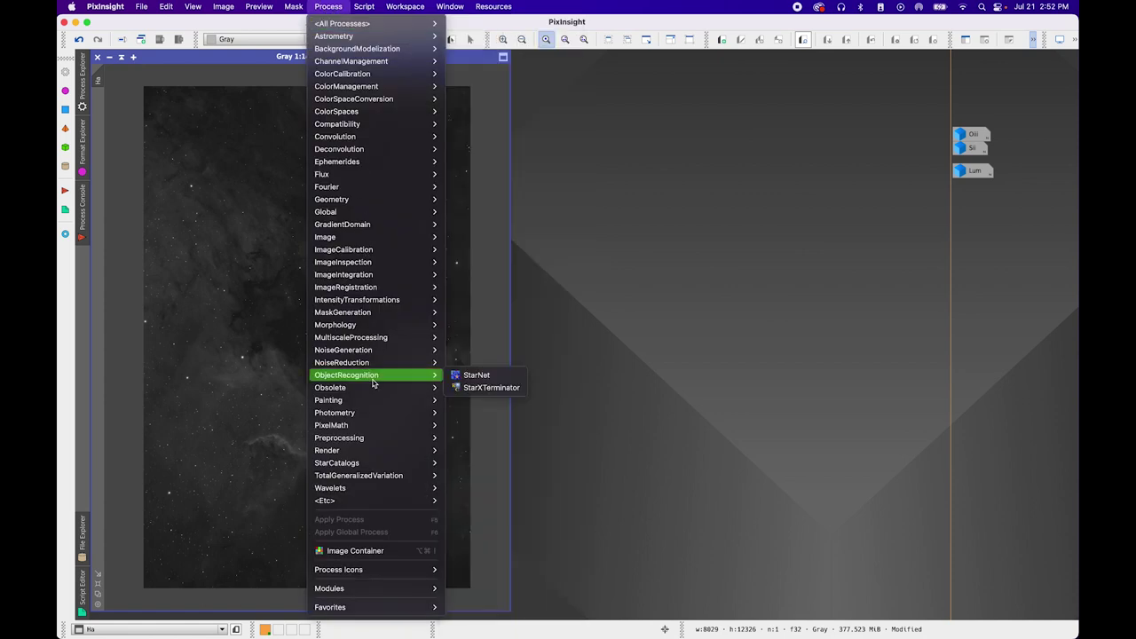
pyautogui.click(471, 387)
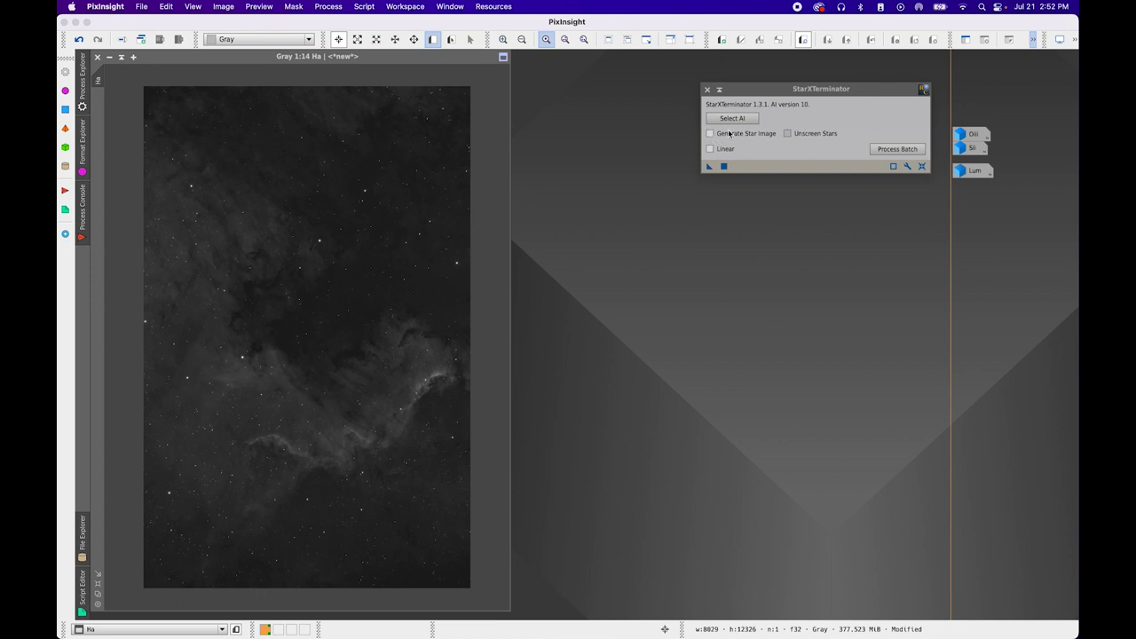
pyautogui.moveTo(779, 89); pyautogui.dragTo(755, 81)
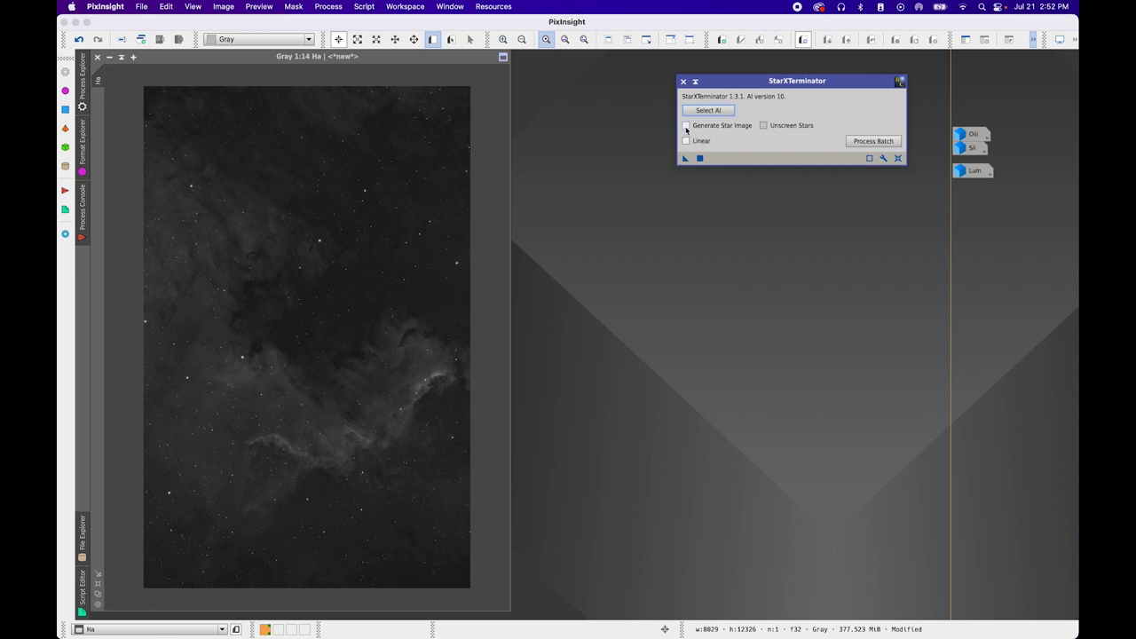
# Enable Generate Star Image and Unscreen Stars in StarXTerminator, leaving Linear off, and apply it to Ha
pyautogui.click(688, 126)
pyautogui.click(763, 127)
pyautogui.moveTo(775, 126)
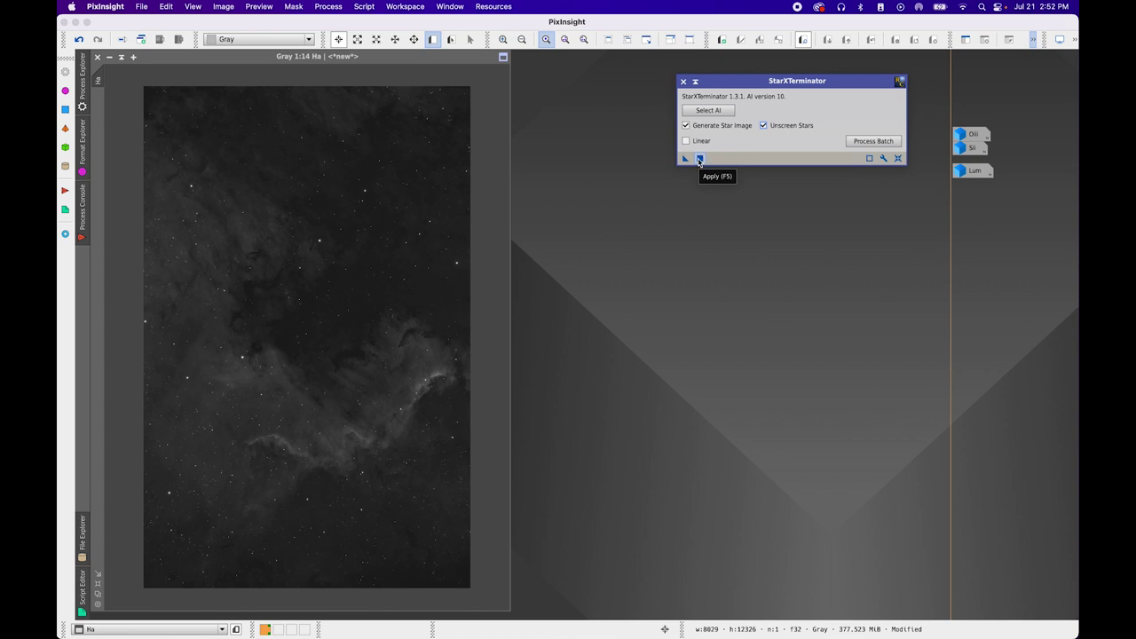
pyautogui.click(700, 160)
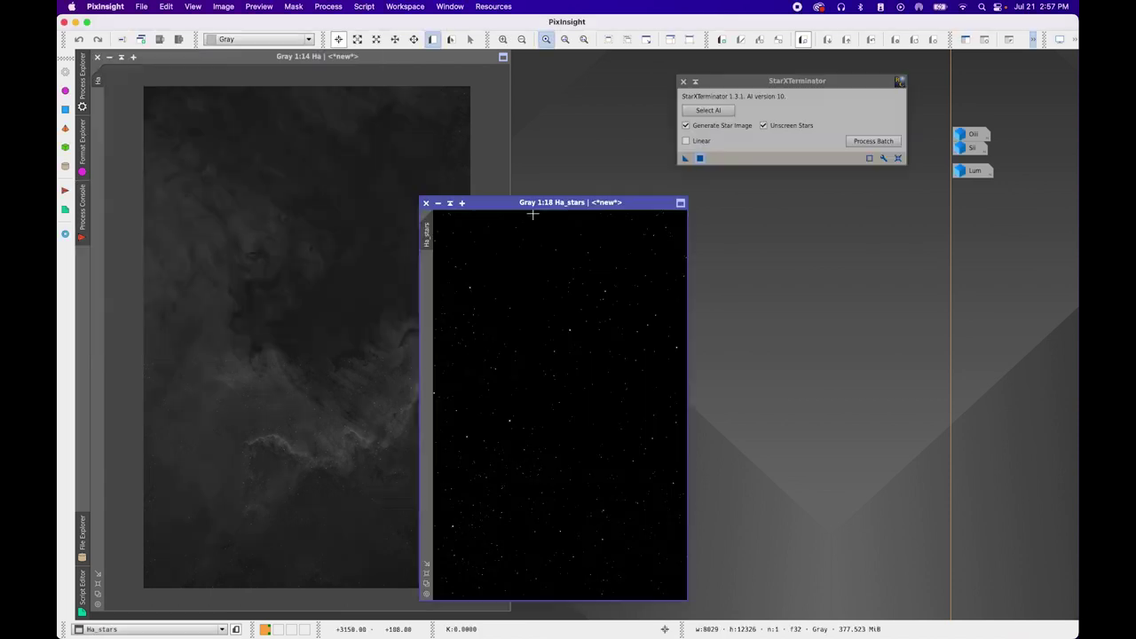
# Reduce Ha_stars to an icon placed below the Lum icon, and reduce the starless Ha image to an icon
pyautogui.moveTo(532, 216); pyautogui.dragTo(715, 202)
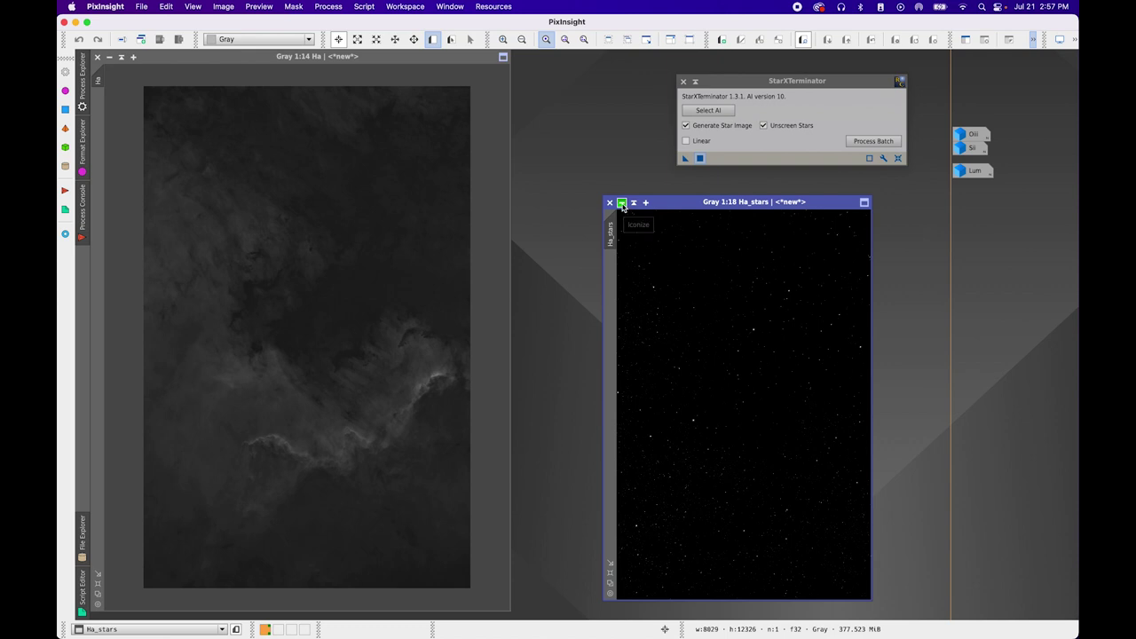
pyautogui.click(622, 204)
pyautogui.moveTo(763, 407); pyautogui.dragTo(977, 199)
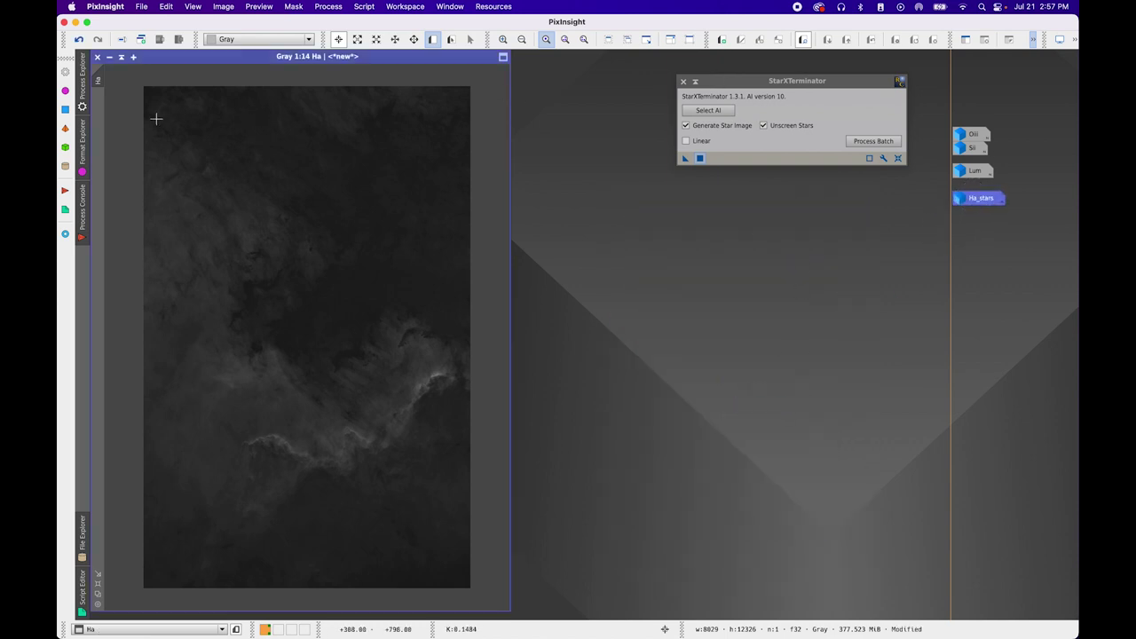
pyautogui.click(109, 57)
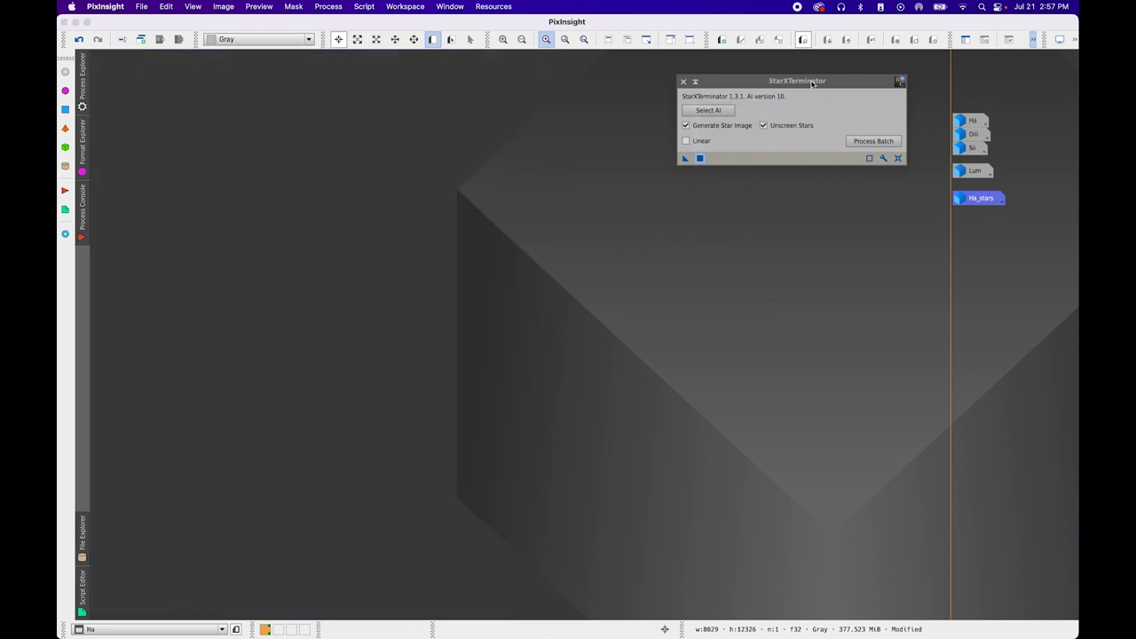
# Separate the stars from Oiii with StarXTerminator, and reduce Oiii_stars to an icon under Ha_stars and the starless Oiii to its icon
pyautogui.doubleClick(962, 134)
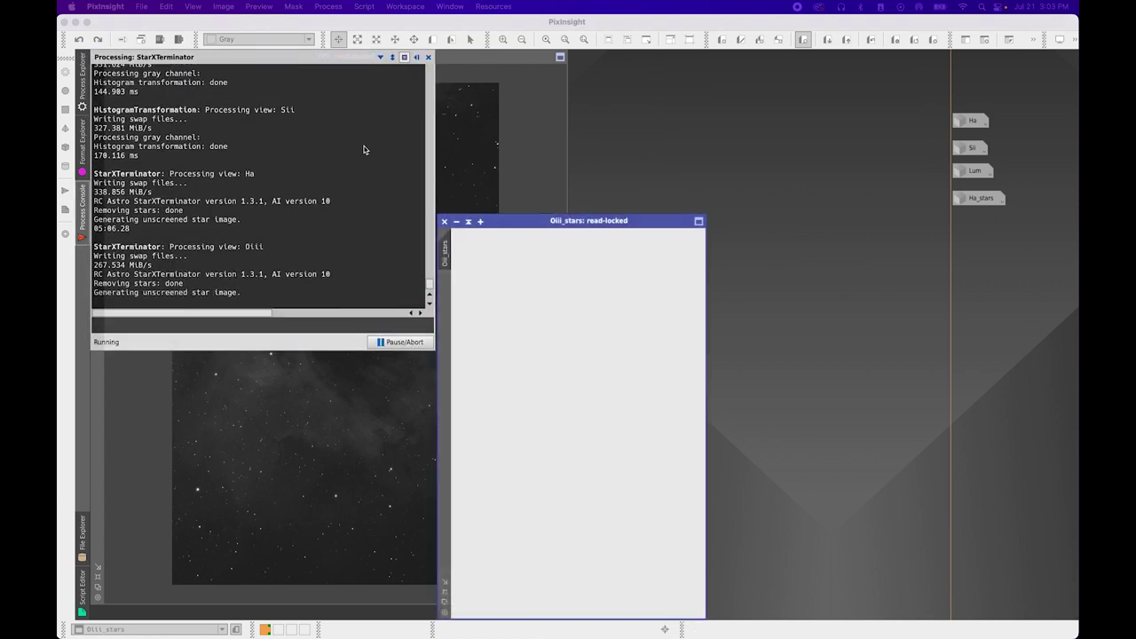
pyautogui.click(416, 58)
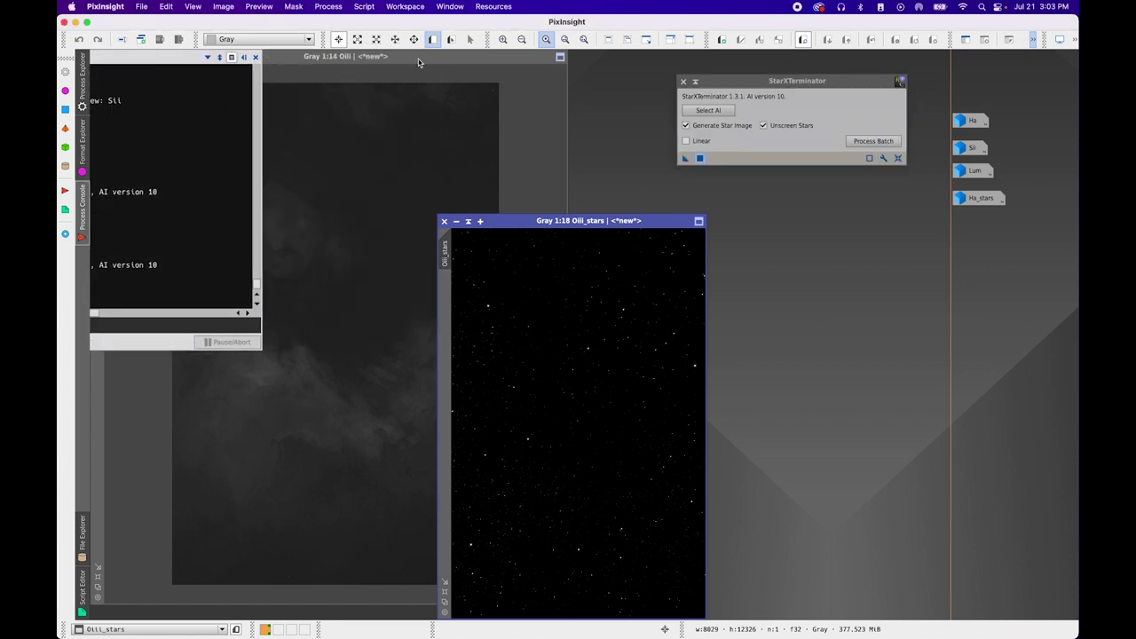
pyautogui.click(455, 224)
pyautogui.moveTo(617, 423); pyautogui.dragTo(979, 213)
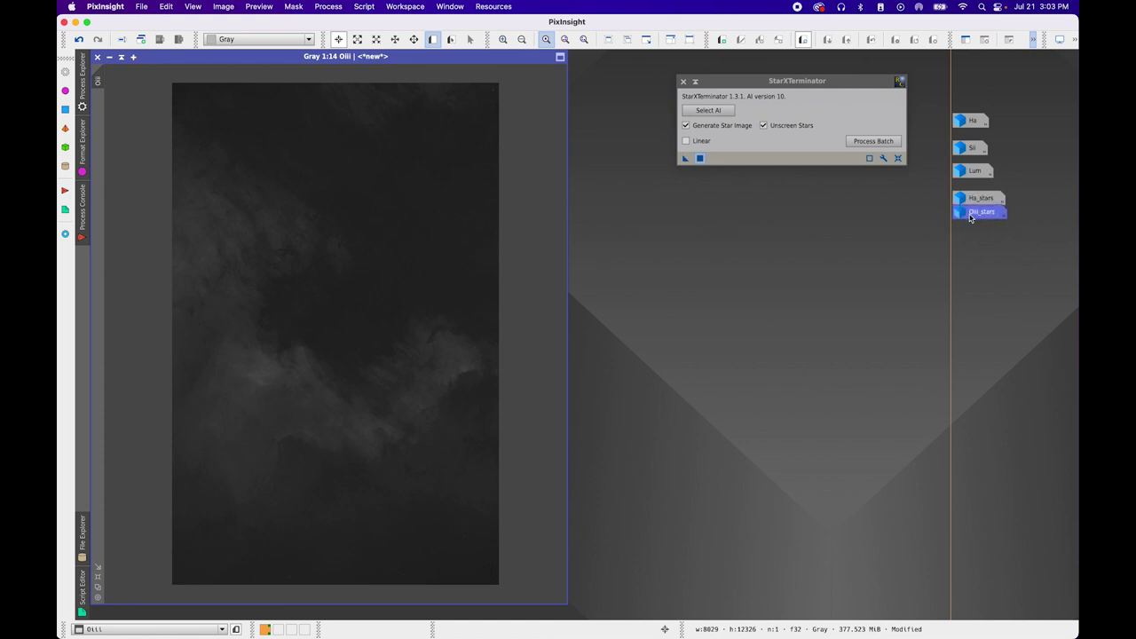
pyautogui.click(109, 57)
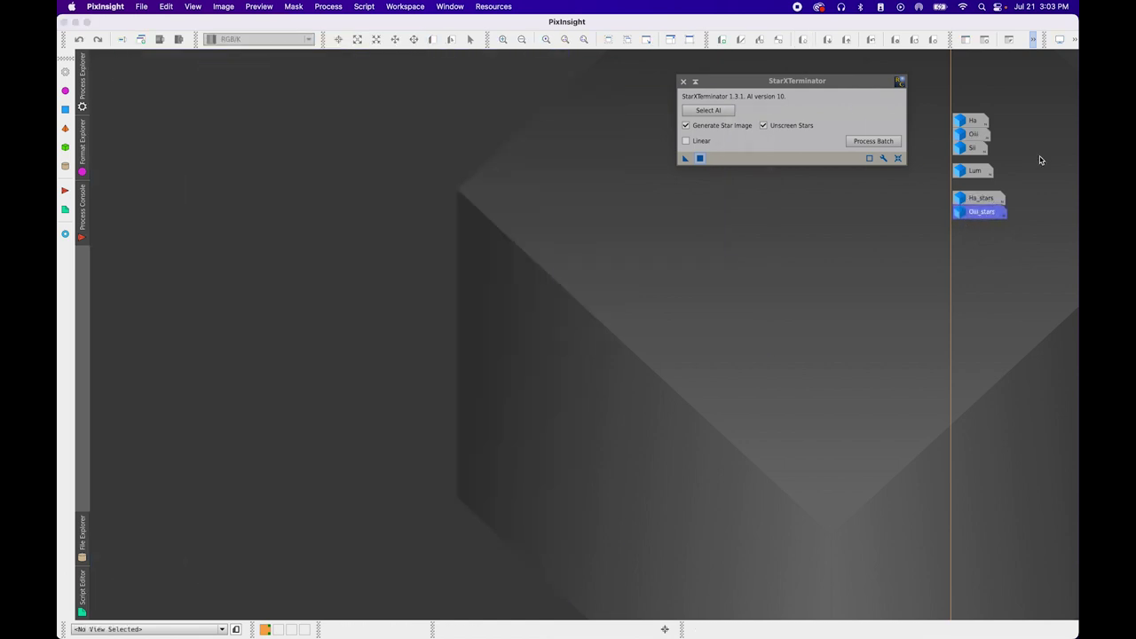
# Restore the Sii image and apply StarXTerminator to it with the same star-image options
pyautogui.doubleClick(968, 151)
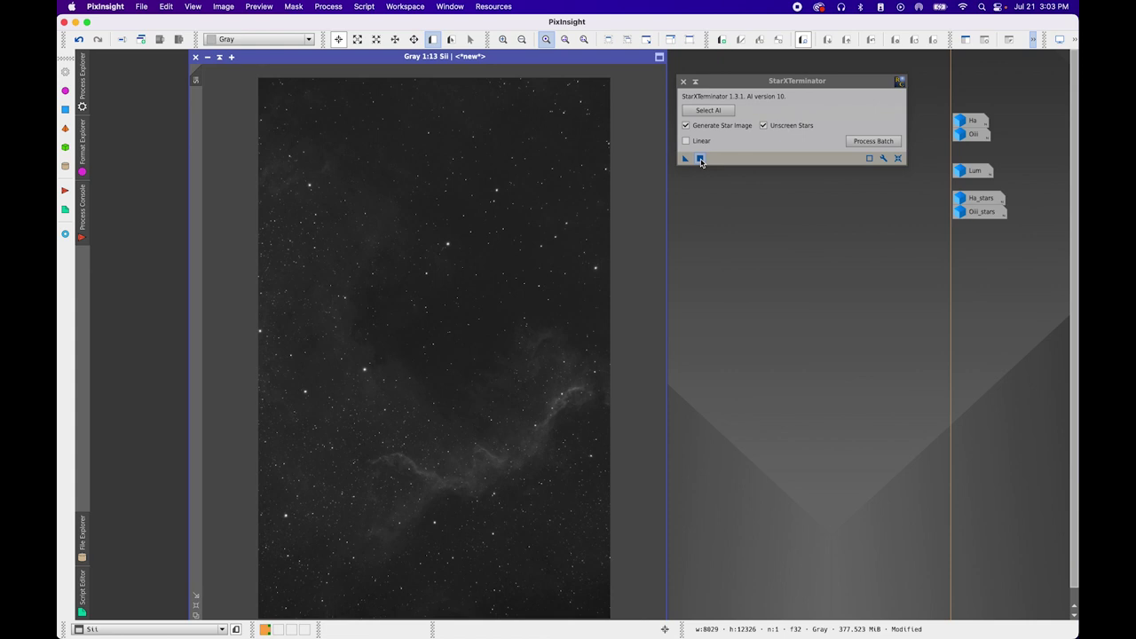
pyautogui.click(701, 158)
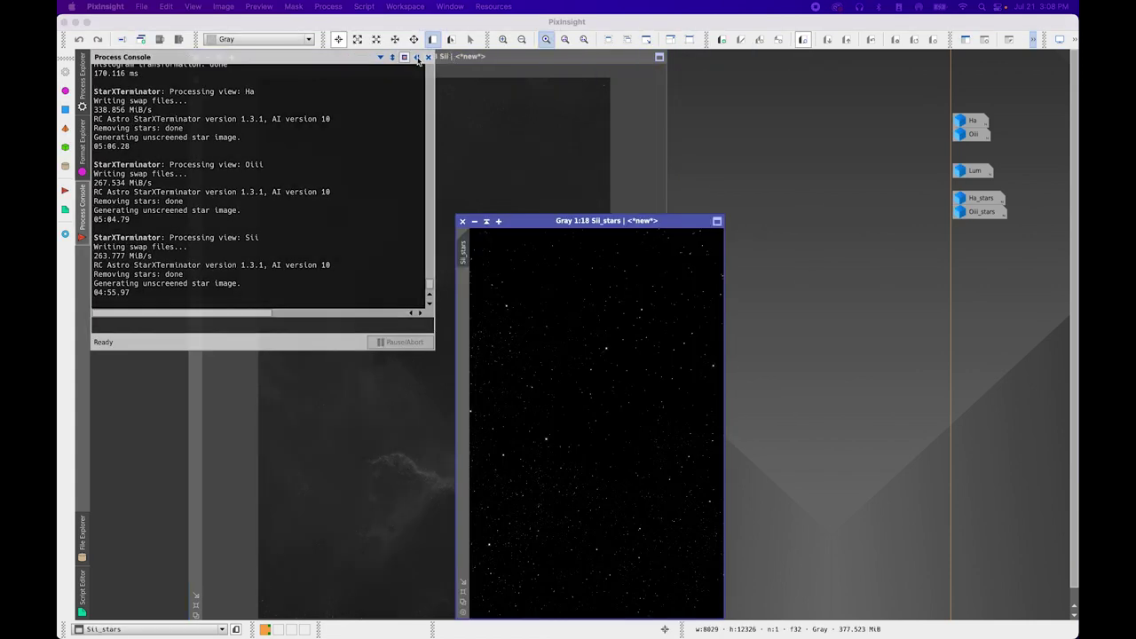
# Minimise the Sii_stars image and place its icon beneath the Ha_stars and Oiii_stars icons, with the process console closed
pyautogui.click(427, 57)
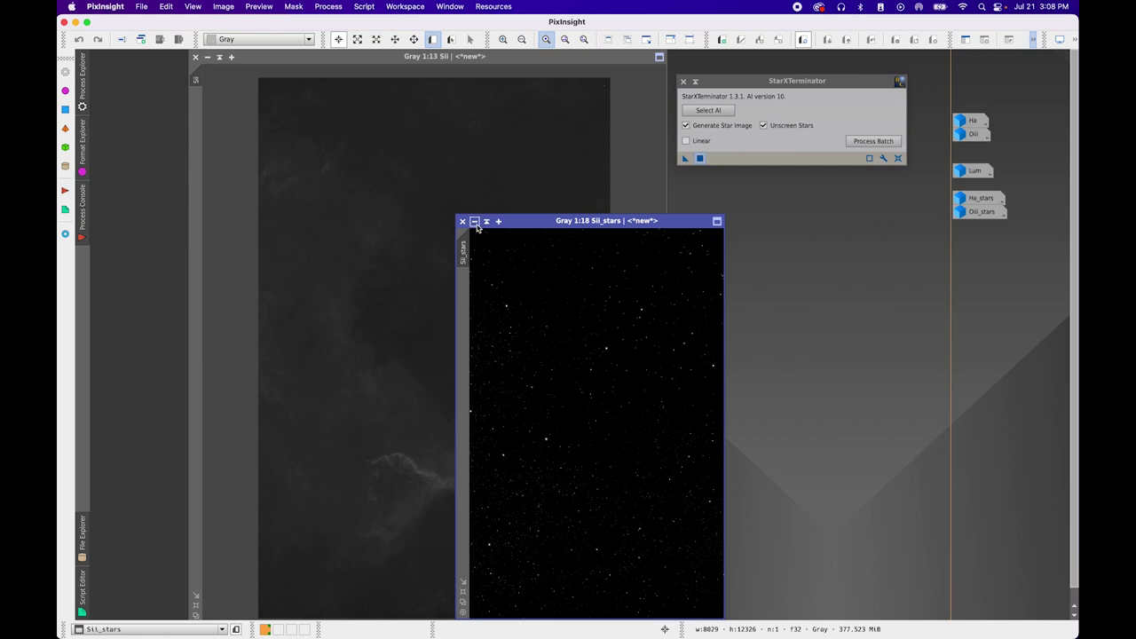
pyautogui.click(475, 221)
pyautogui.moveTo(614, 424); pyautogui.dragTo(979, 231)
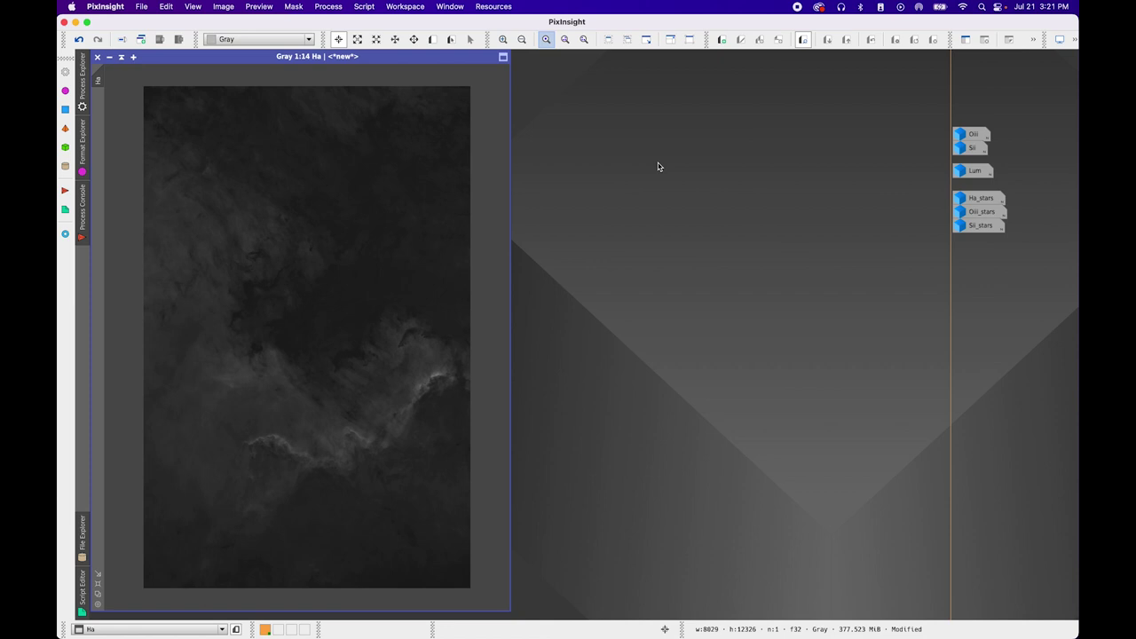
# Open the PixelMath process and set its destination to a new image with the ID o
pyautogui.click(327, 7)
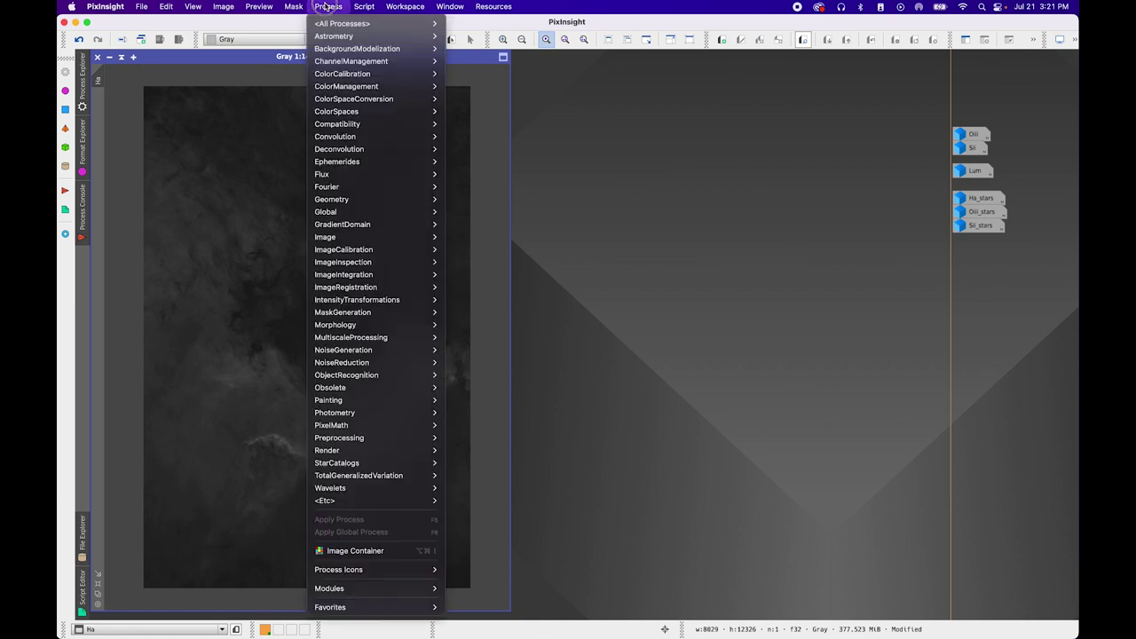
pyautogui.moveTo(342, 23)
pyautogui.scroll(-8, 511, 577)
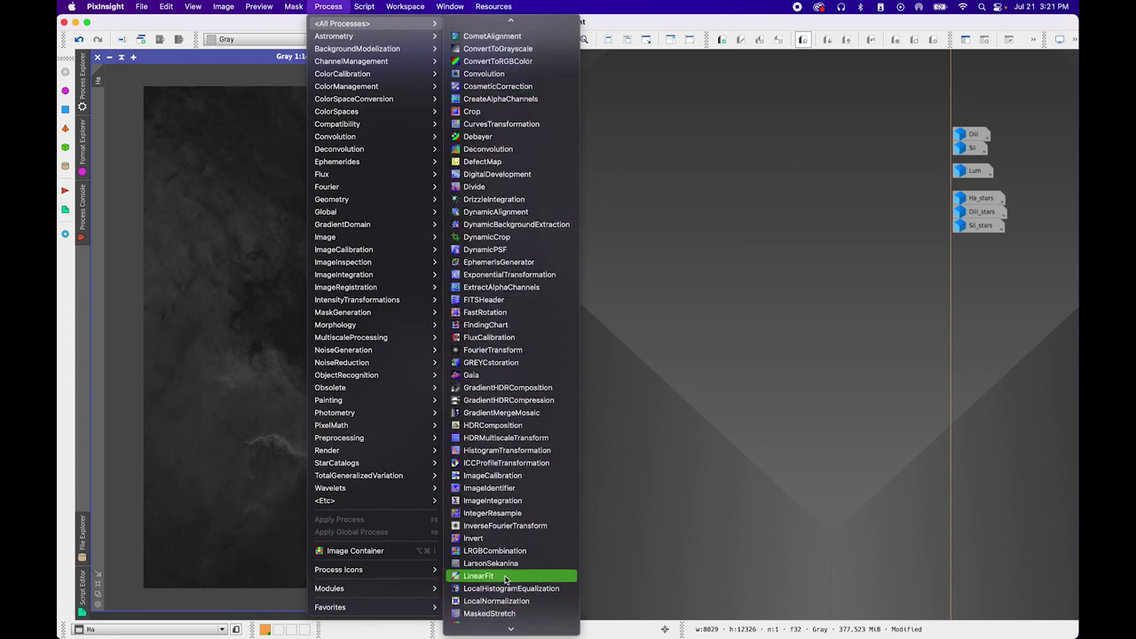
pyautogui.scroll(-10, 508, 578)
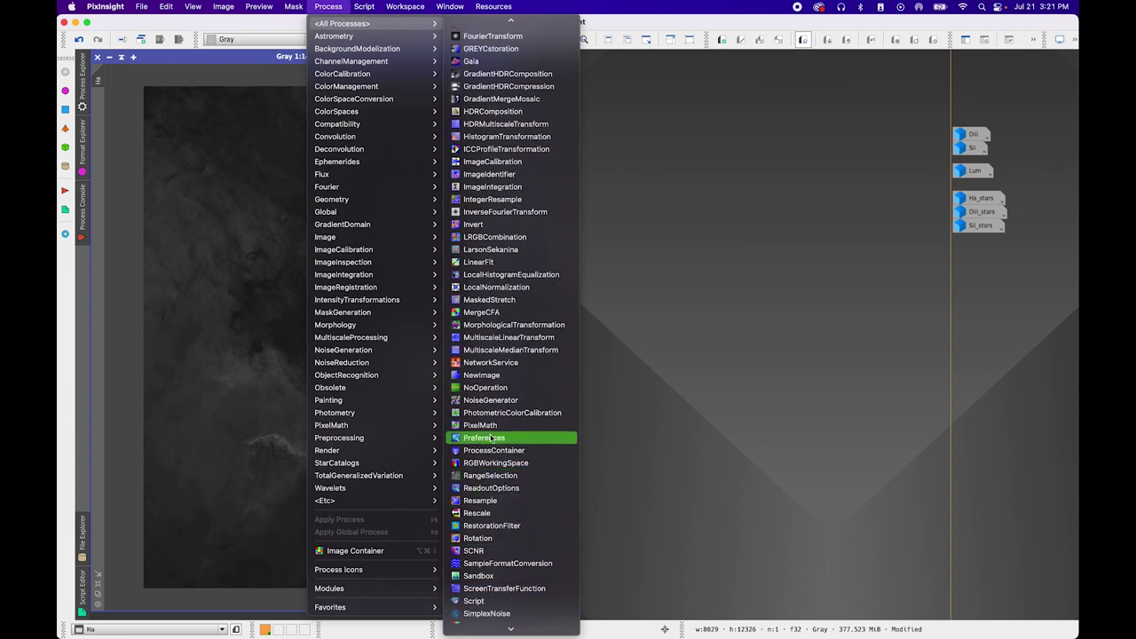
pyautogui.click(480, 425)
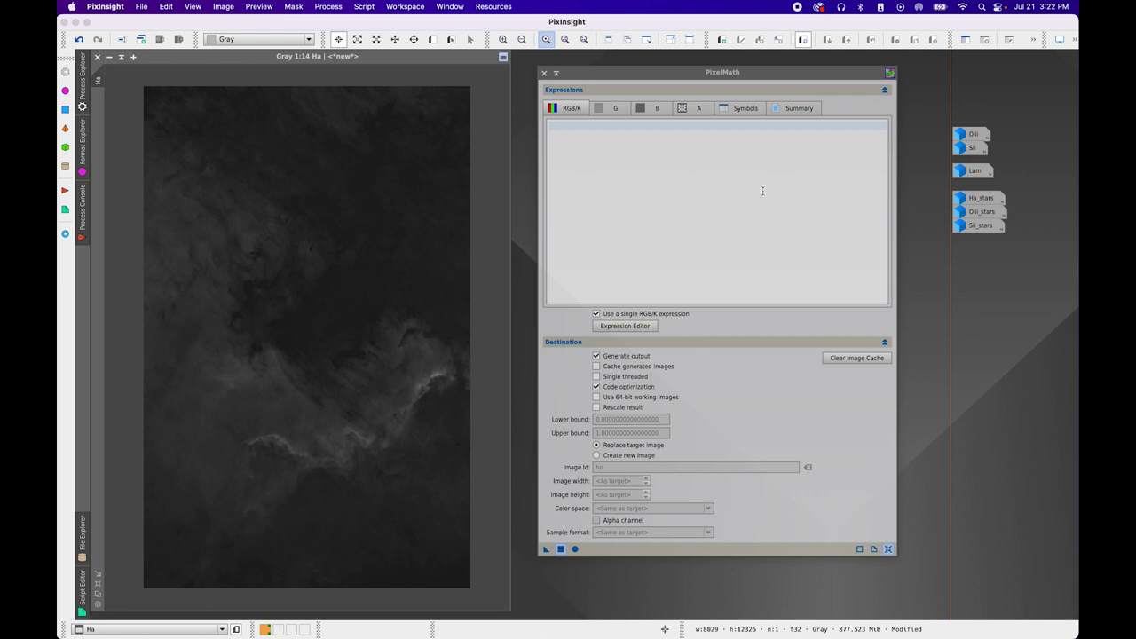
pyautogui.click(597, 455)
pyautogui.click(610, 467)
pyautogui.doubleClick(610, 467)
pyautogui.write('o')
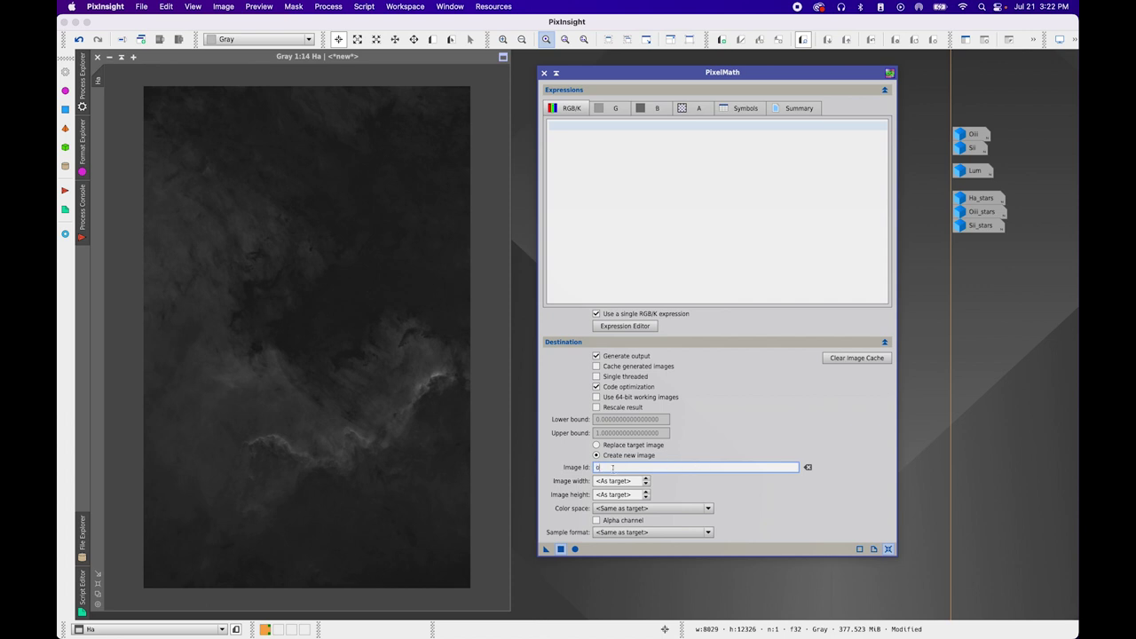
# Run PixelMath with the expression Oiii^~Oiii and the output color space set to Grayscale
pyautogui.click(705, 141)
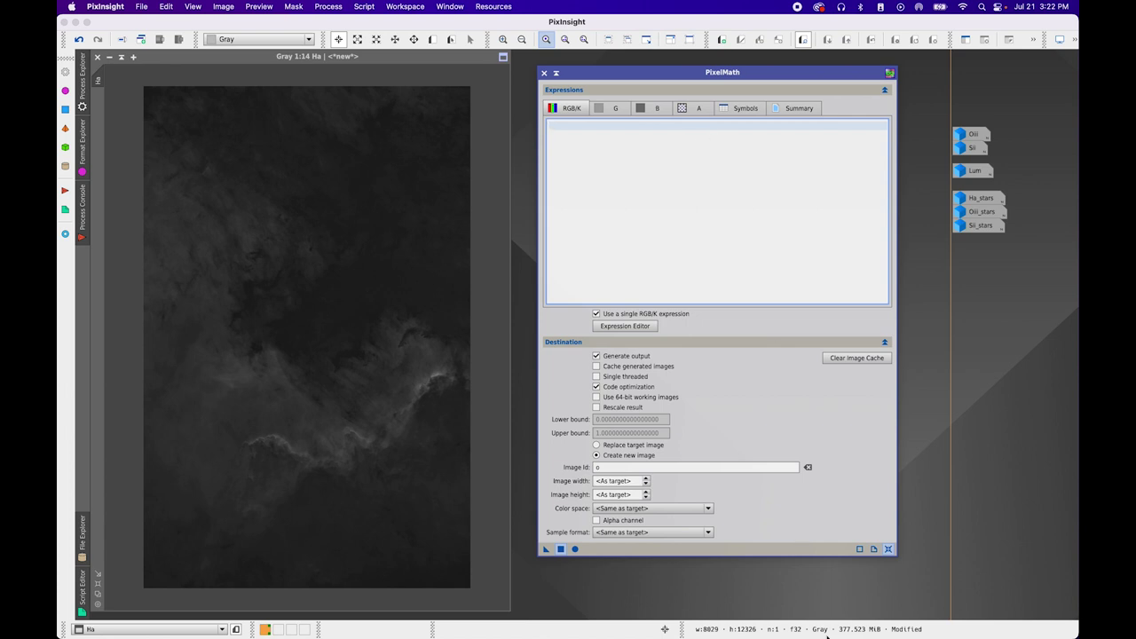
pyautogui.write('Oiii^~Oiii')
pyautogui.click(662, 507)
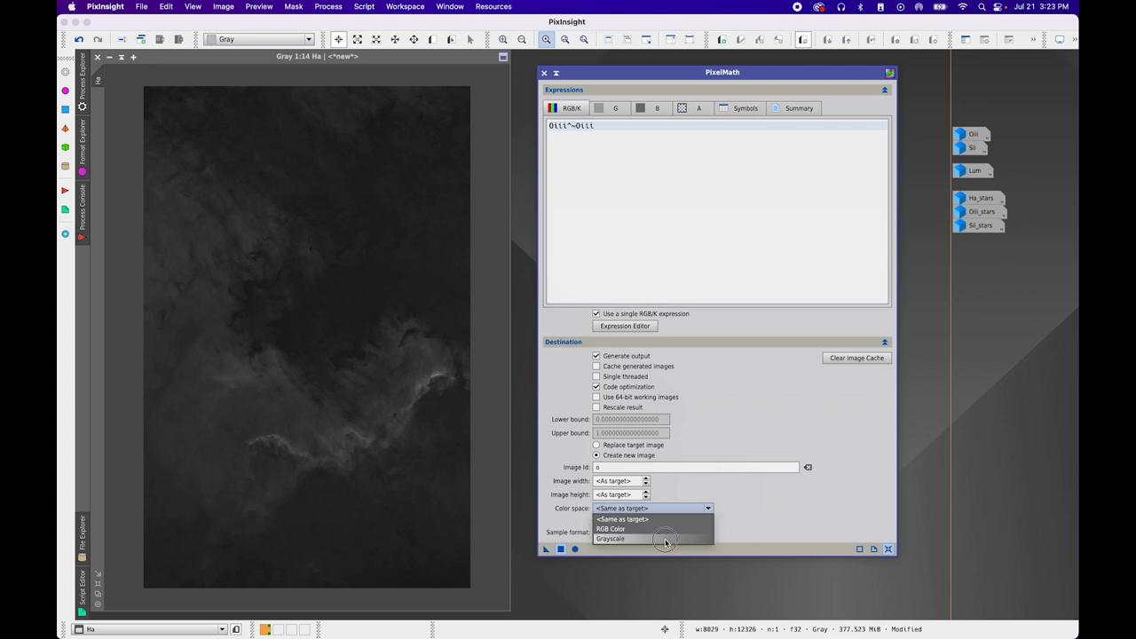
pyautogui.click(665, 539)
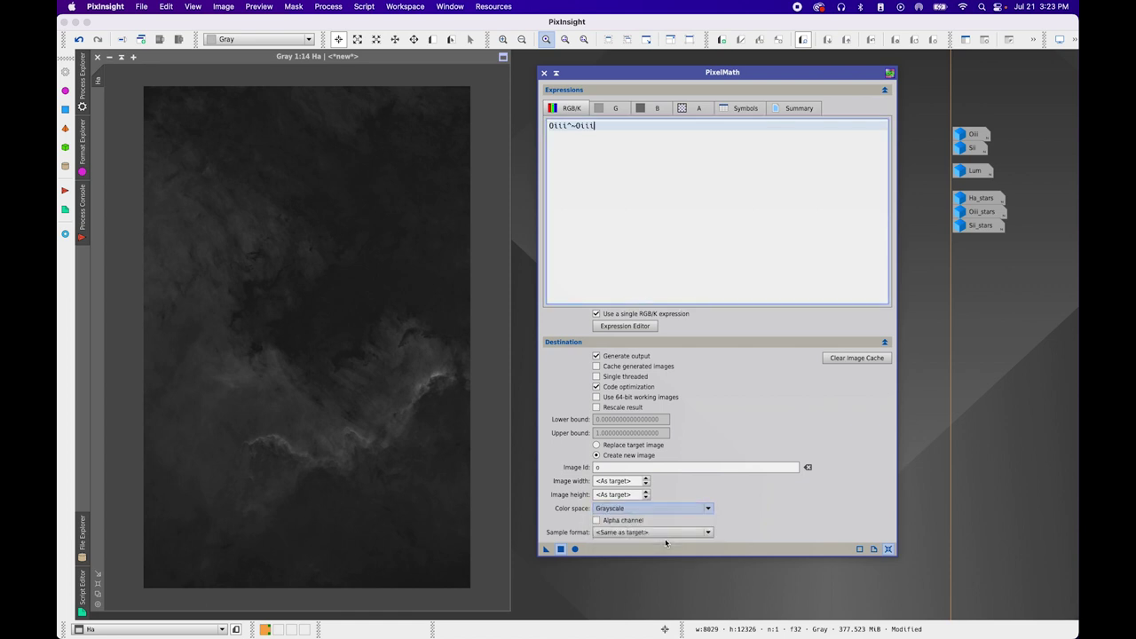
pyautogui.click(561, 549)
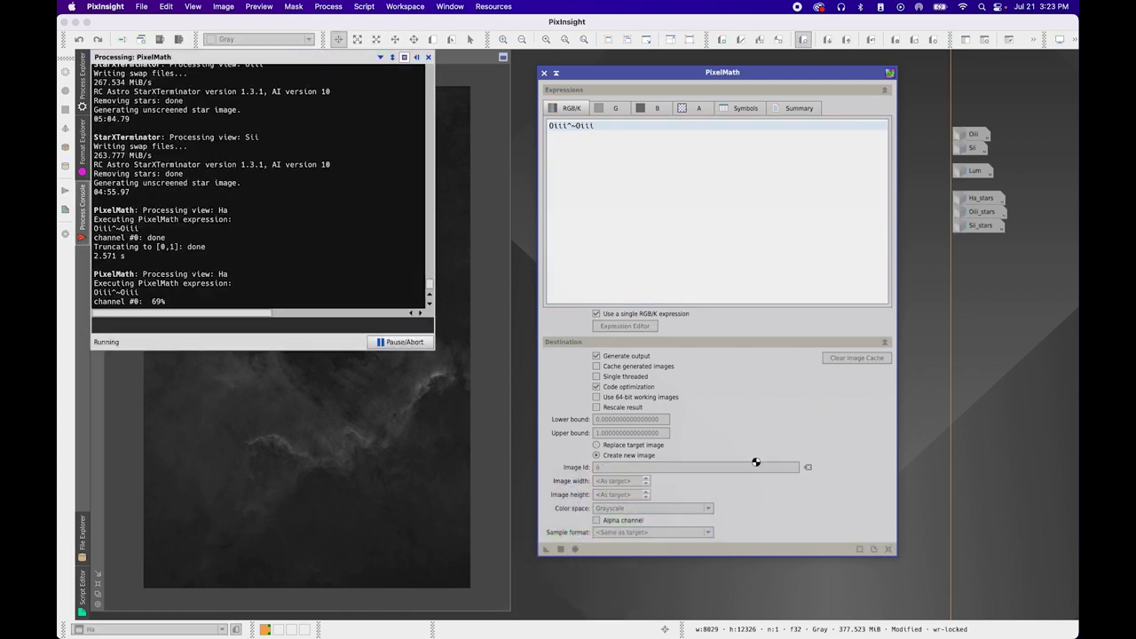
# Collapse PixelMath and the process console out of the way, and enlarge the new o image's window
pyautogui.click(556, 74)
pyautogui.moveTo(752, 469); pyautogui.dragTo(896, 562)
pyautogui.moveTo(658, 77); pyautogui.dragTo(556, 58)
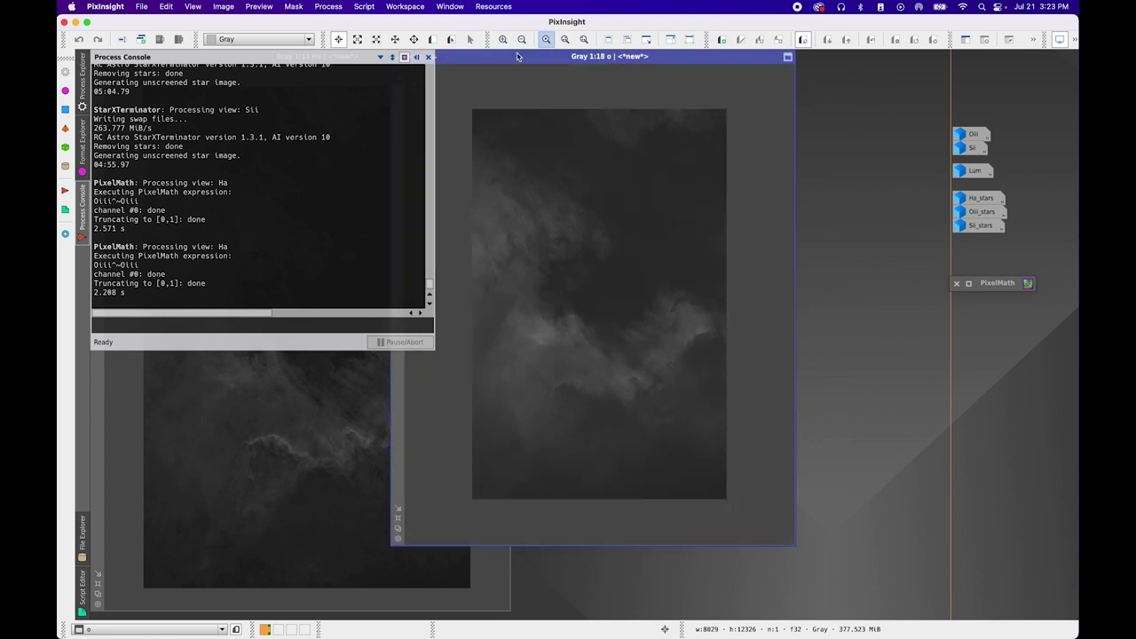
pyautogui.click(427, 57)
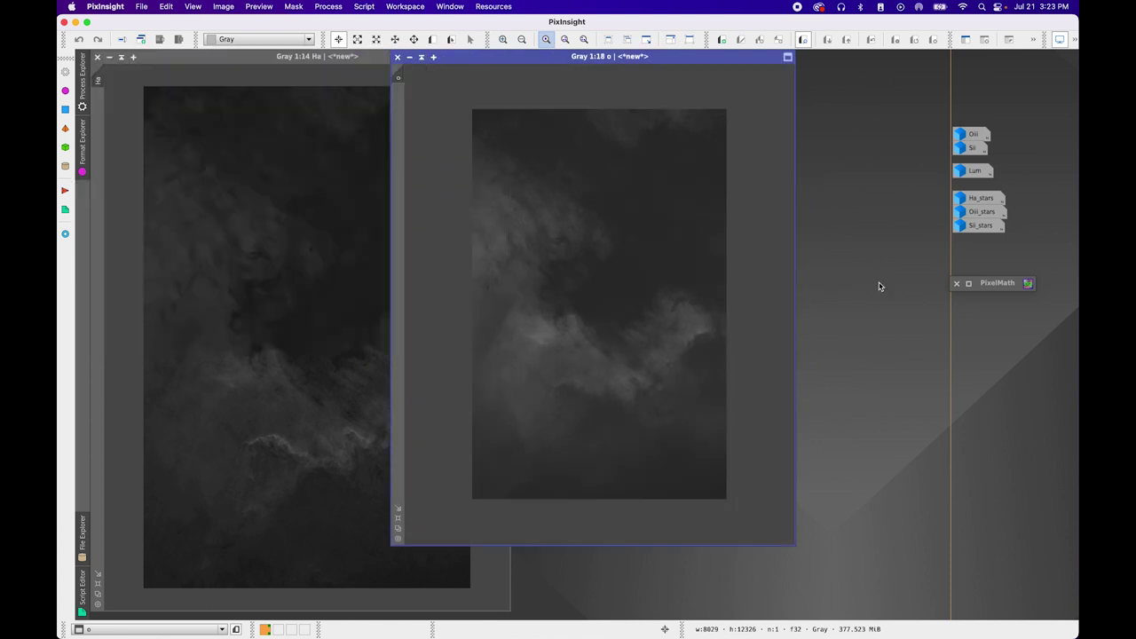
# Compare the o image side by side with the original Oiii image, and minimise both to icons
pyautogui.doubleClick(966, 134)
pyautogui.moveTo(464, 59); pyautogui.dragTo(237, 62)
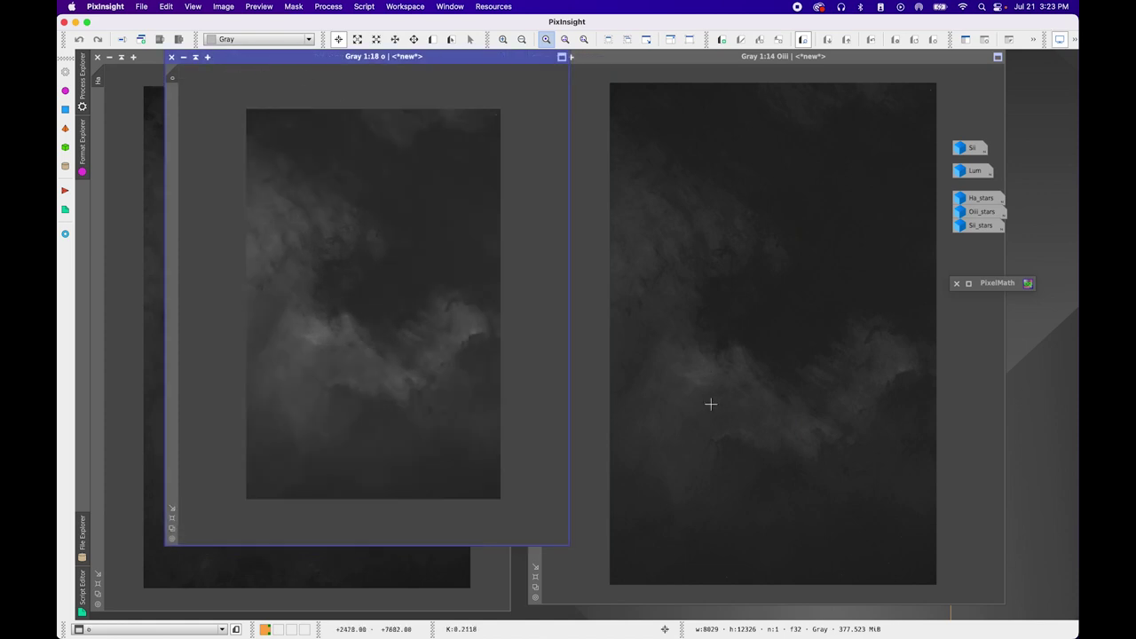
pyautogui.moveTo(616, 58); pyautogui.dragTo(615, 59)
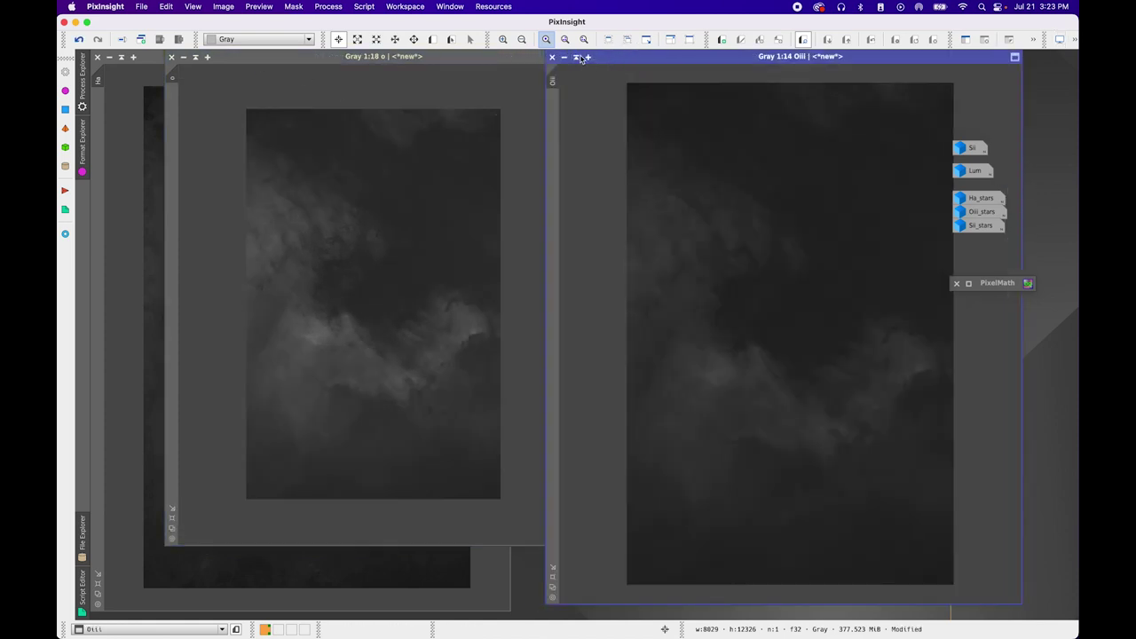
pyautogui.click(560, 57)
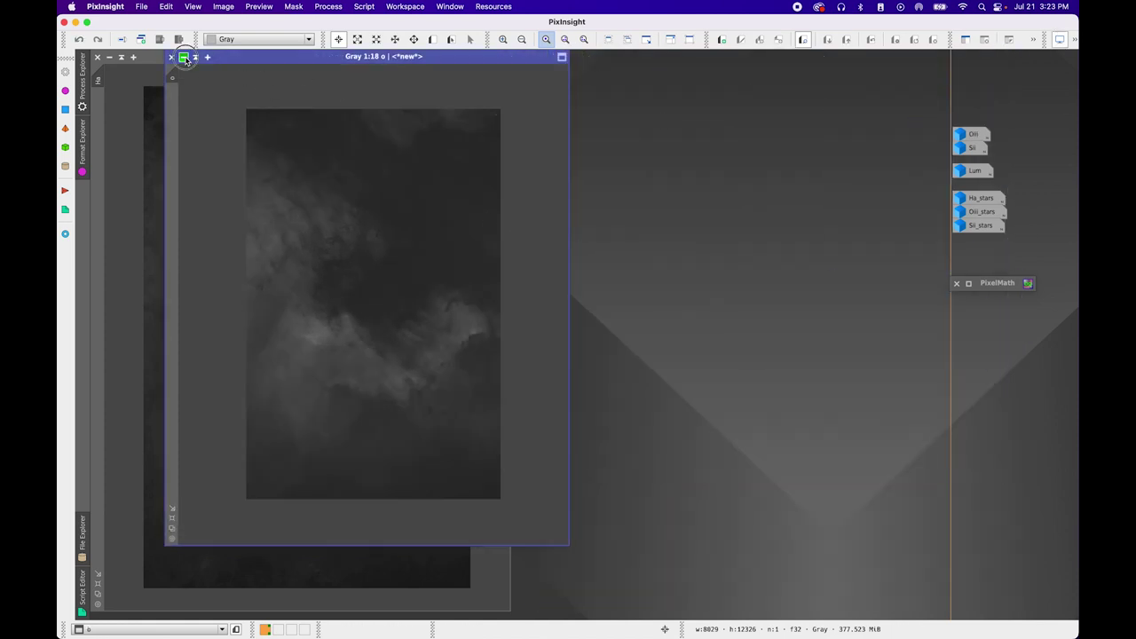
pyautogui.click(191, 58)
# Create a second new image with the ID ho in PixelMath using the expression (Ha*Oiii)^~(Ha*Oiii)
pyautogui.doubleClick(995, 283)
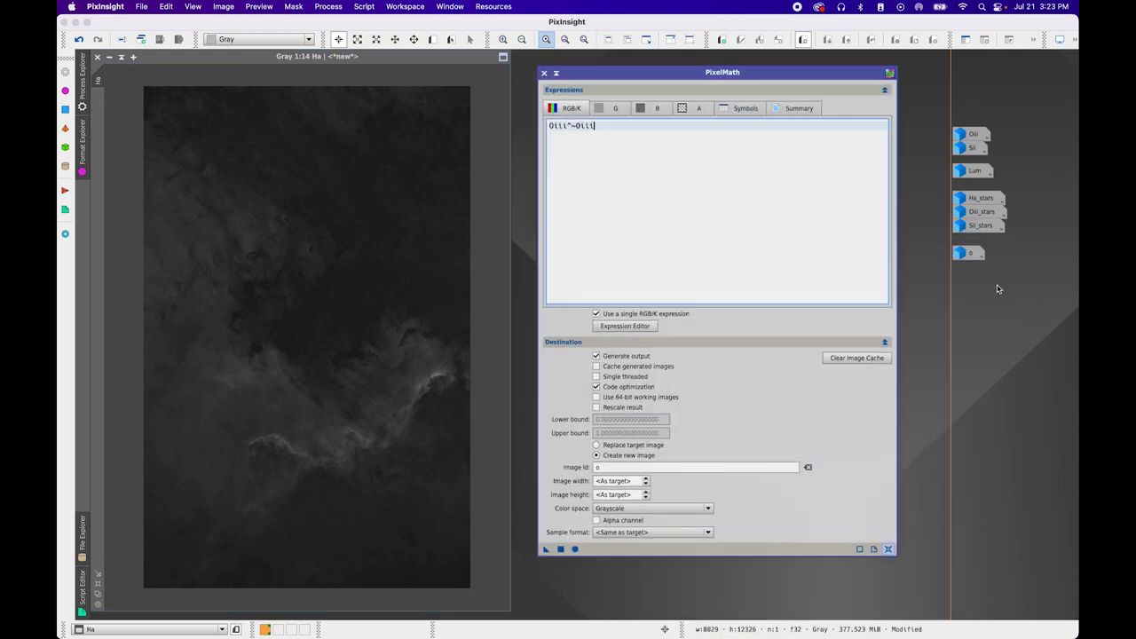
pyautogui.tripleClick(632, 125)
pyautogui.press('BackSpace')
pyautogui.moveTo(675, 466); pyautogui.dragTo(536, 457)
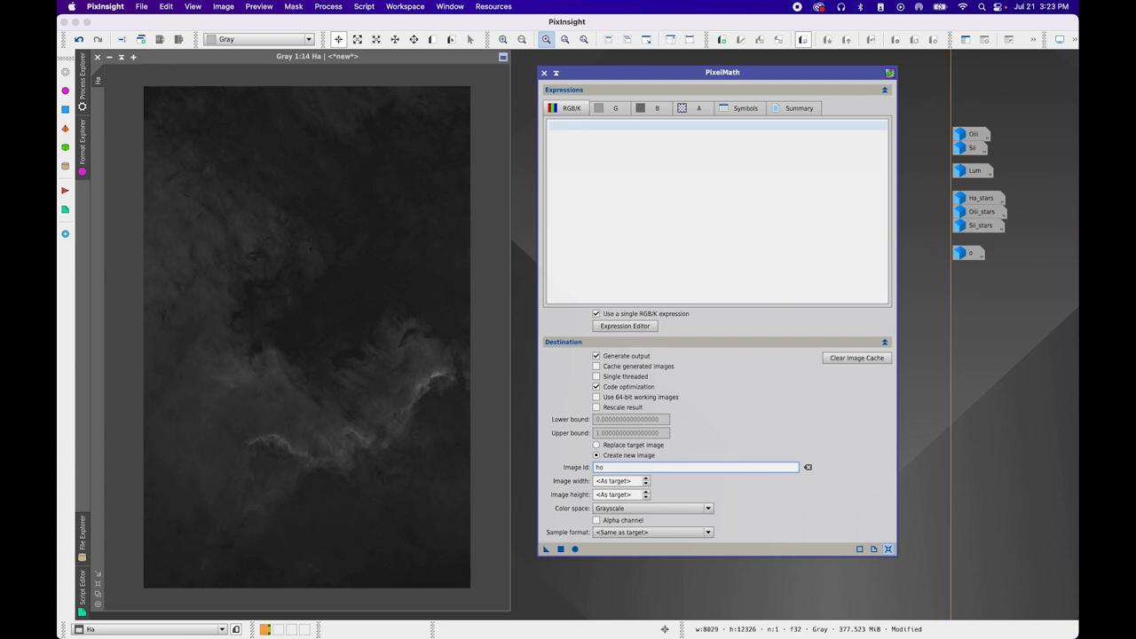
pyautogui.click(596, 158)
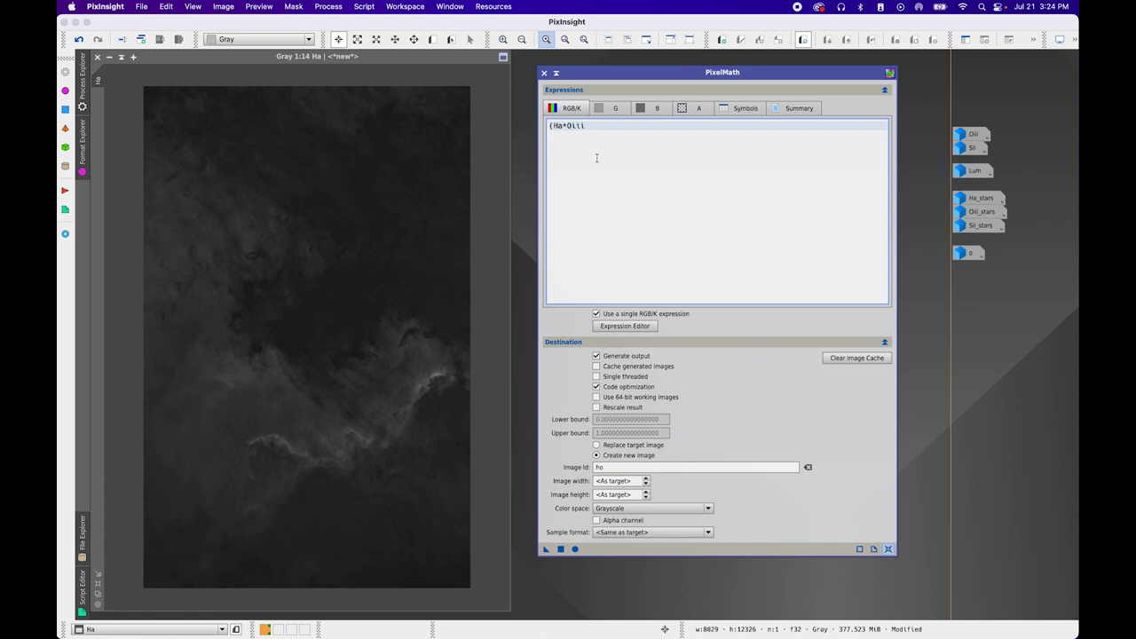
pyautogui.write('(Ha*Oiii)^~(ha*Oiii)')
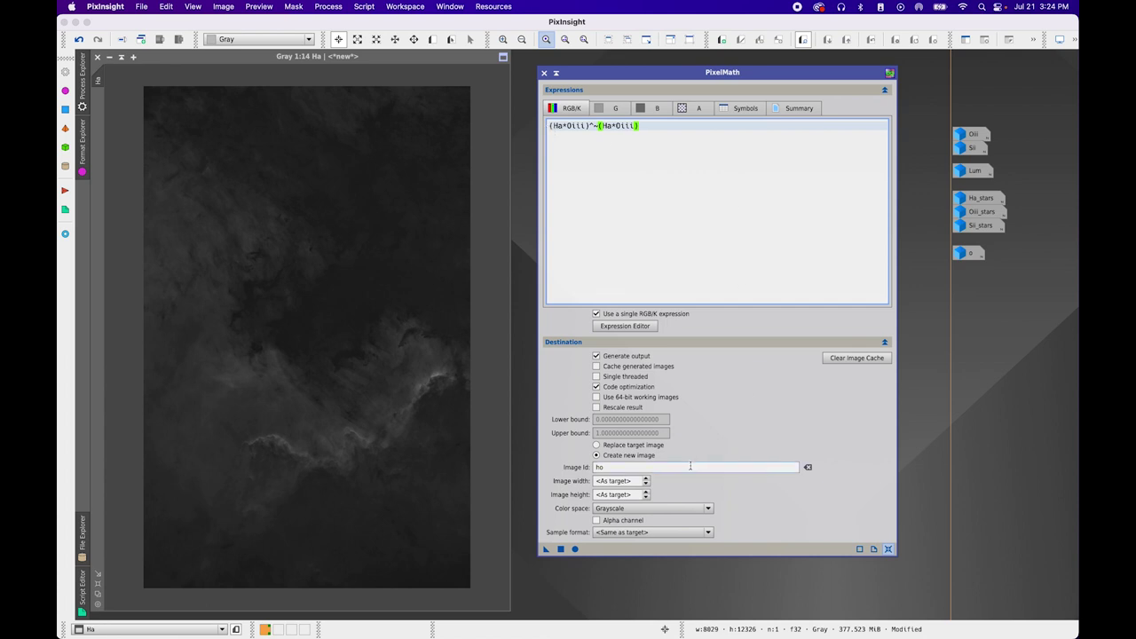
pyautogui.click(560, 548)
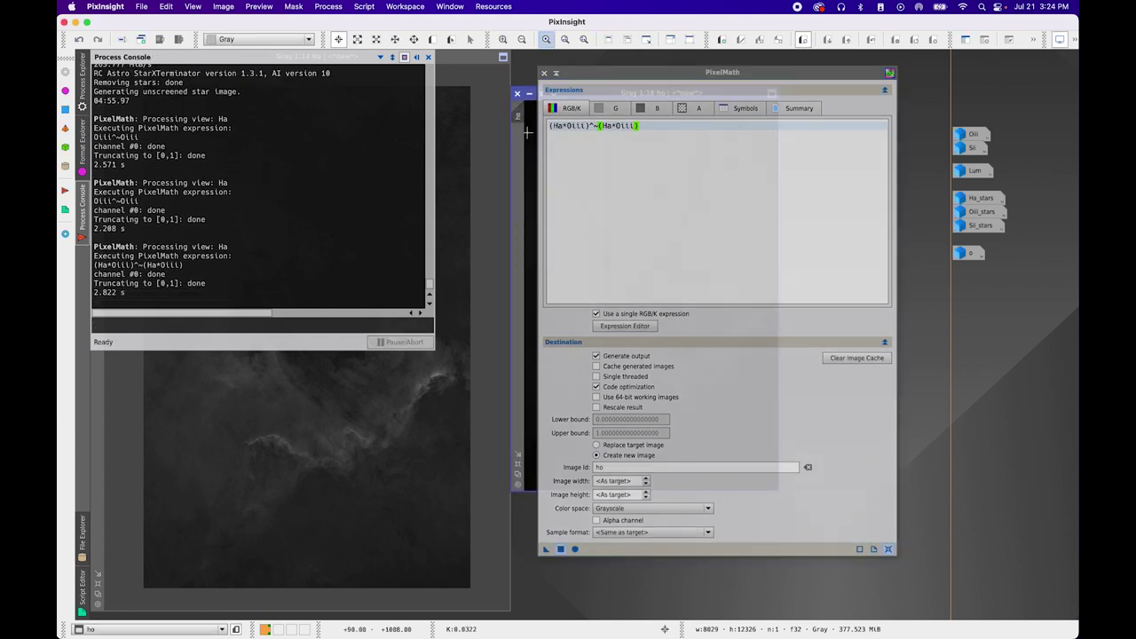
# Collapse PixelMath, examine the new ho image in an enlarged window, and minimise it to an icon
pyautogui.click(556, 72)
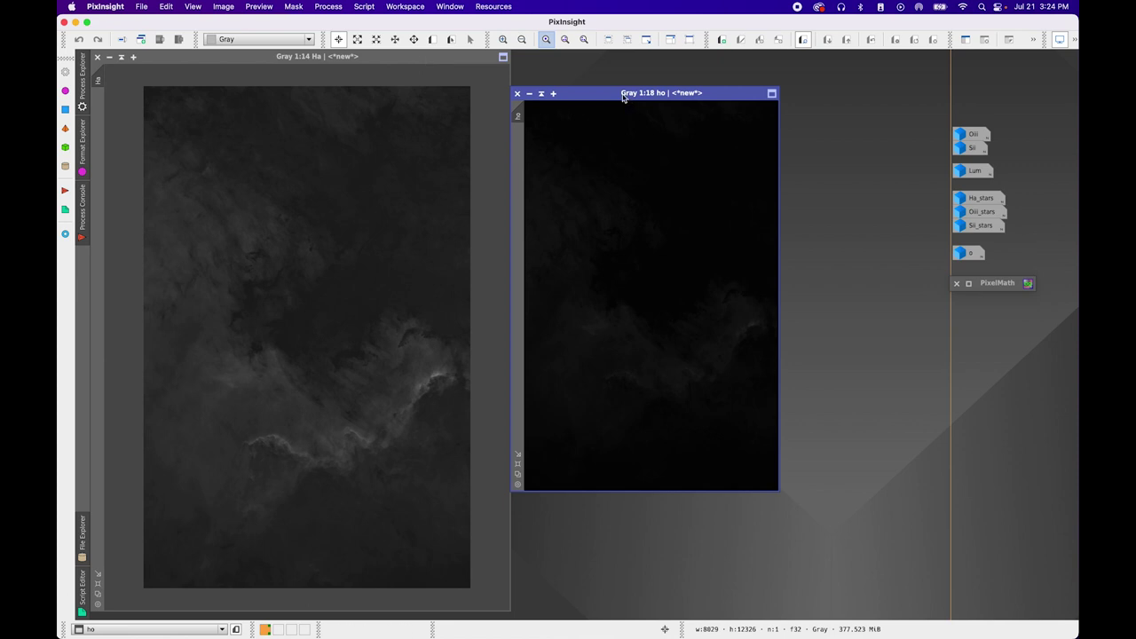
pyautogui.moveTo(623, 97); pyautogui.dragTo(503, 88)
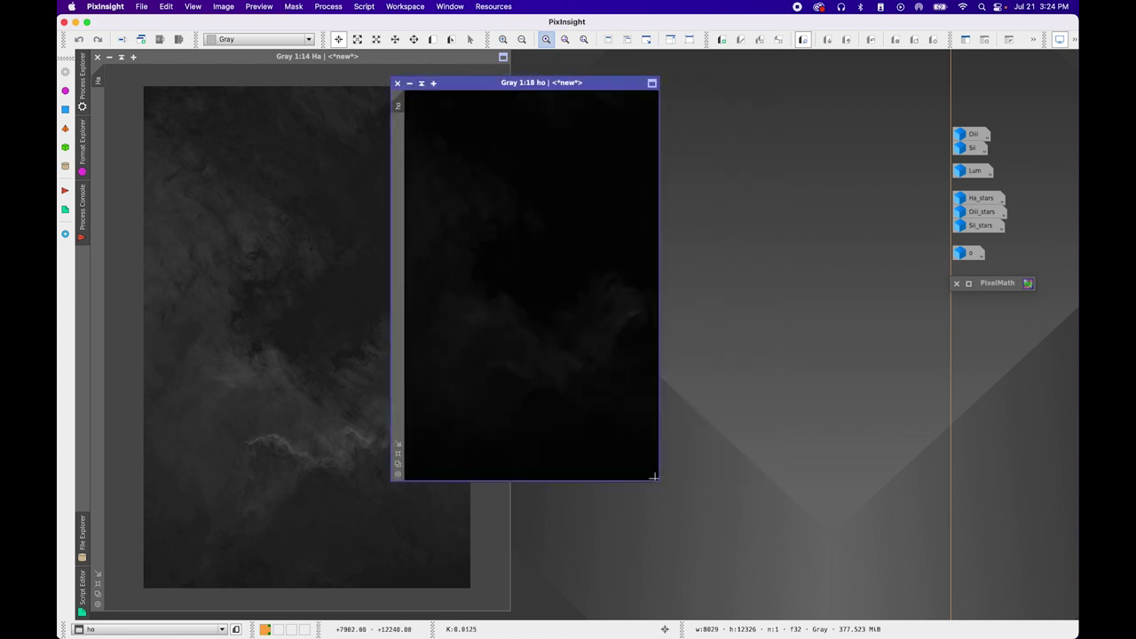
pyautogui.moveTo(656, 479); pyautogui.dragTo(909, 579)
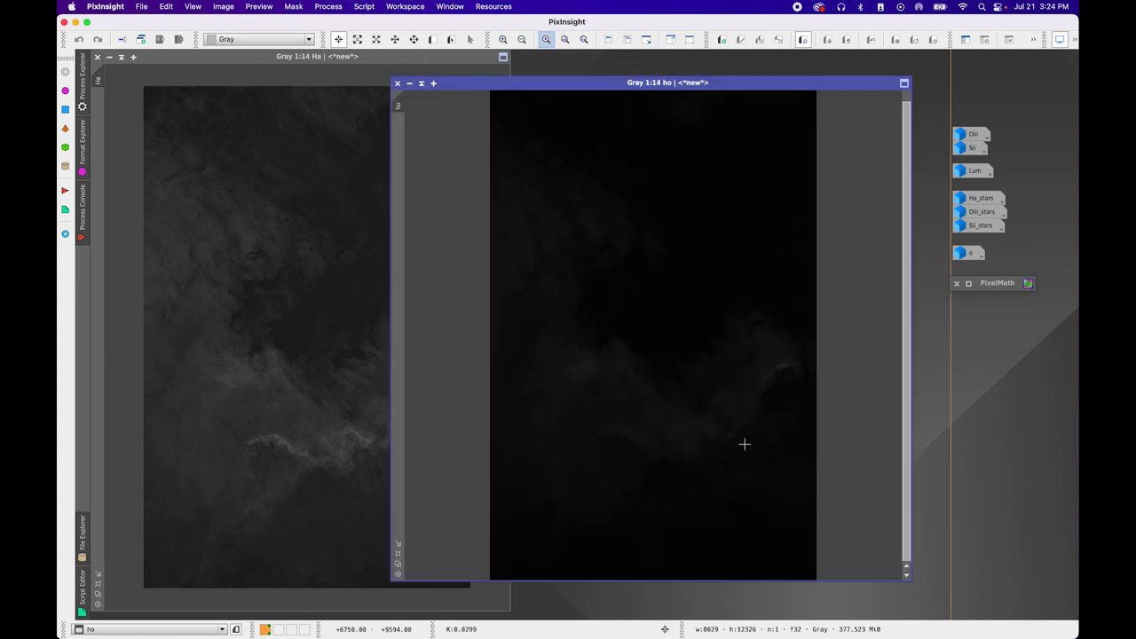
pyautogui.scroll(1, 743, 444)
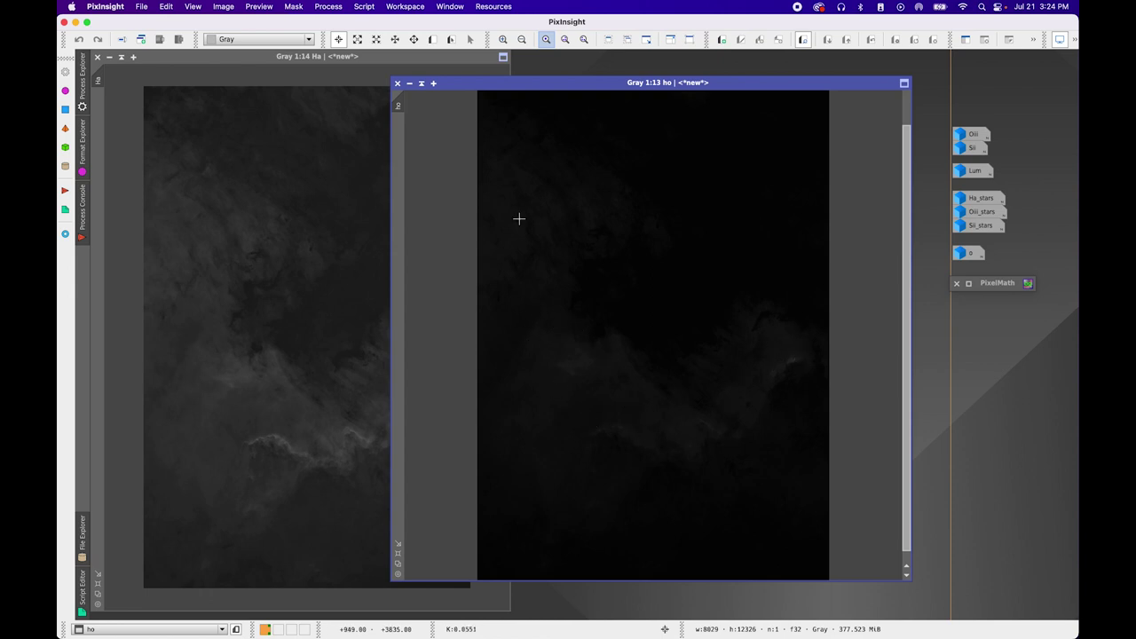
pyautogui.click(409, 83)
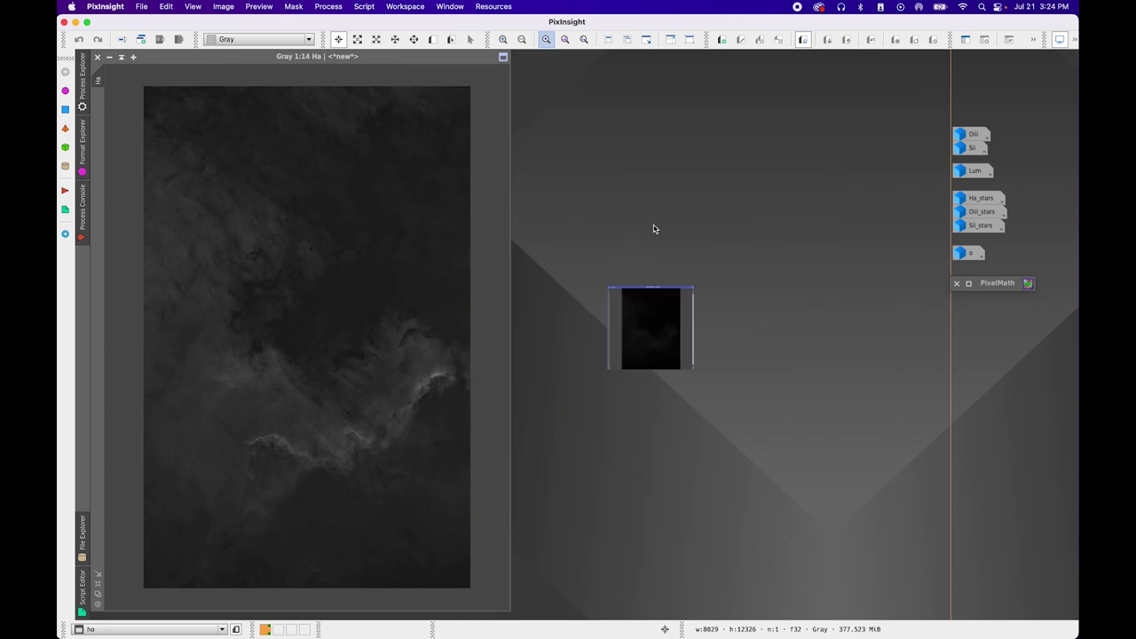
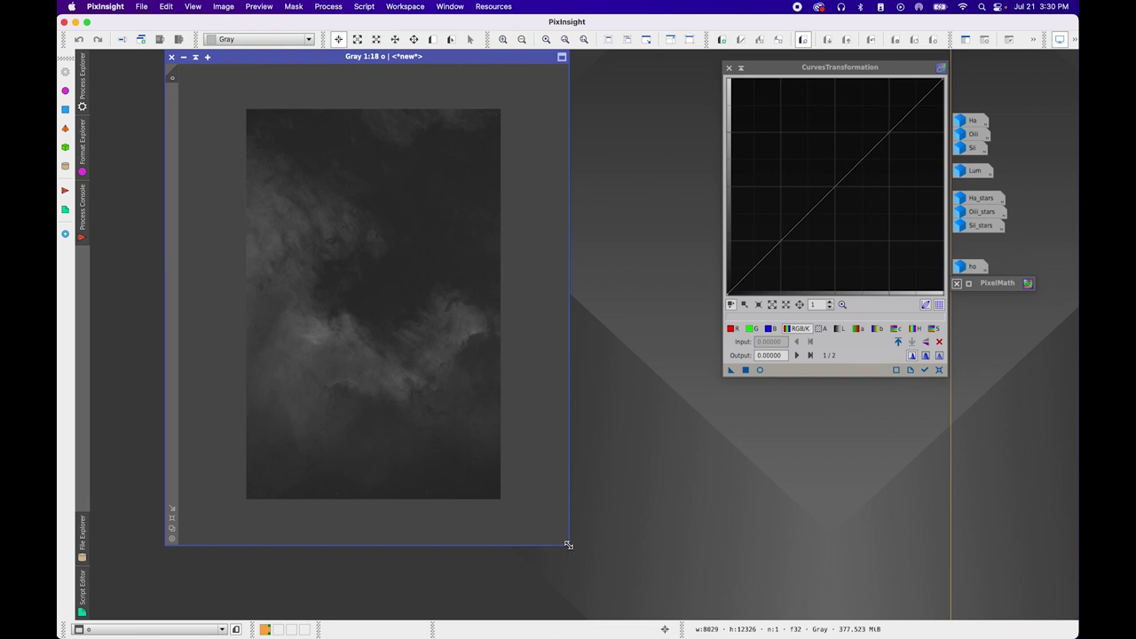
# Enlarge the o image and start a real-time CurvesTransformation preview, keeping the curves dialog clear of the image
pyautogui.scroll(3, 497, 482)
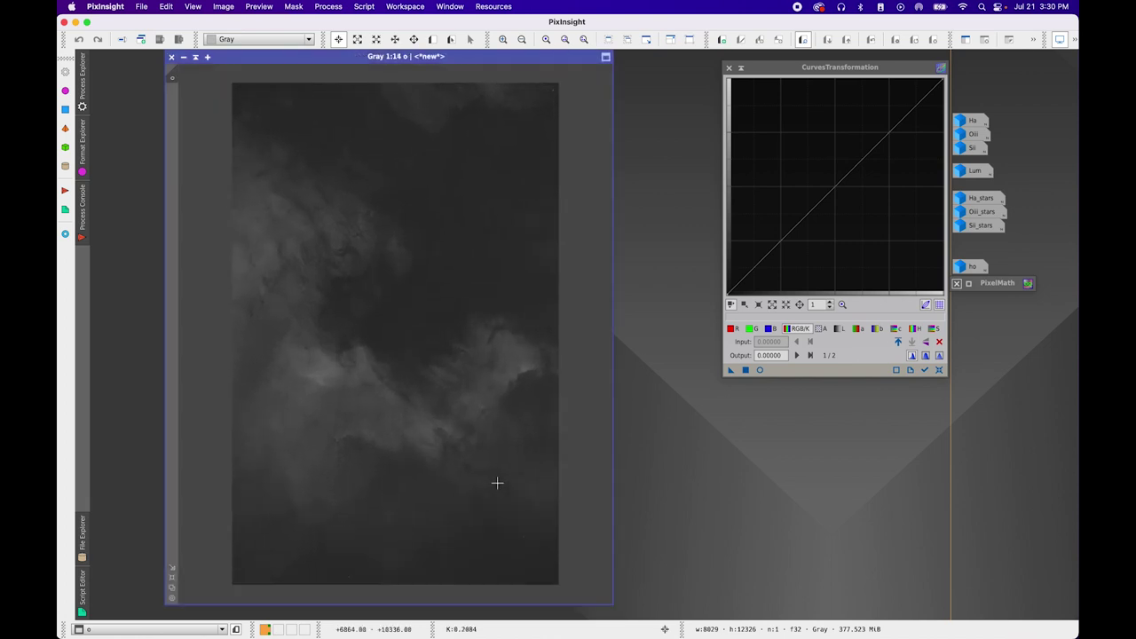
pyautogui.click(760, 370)
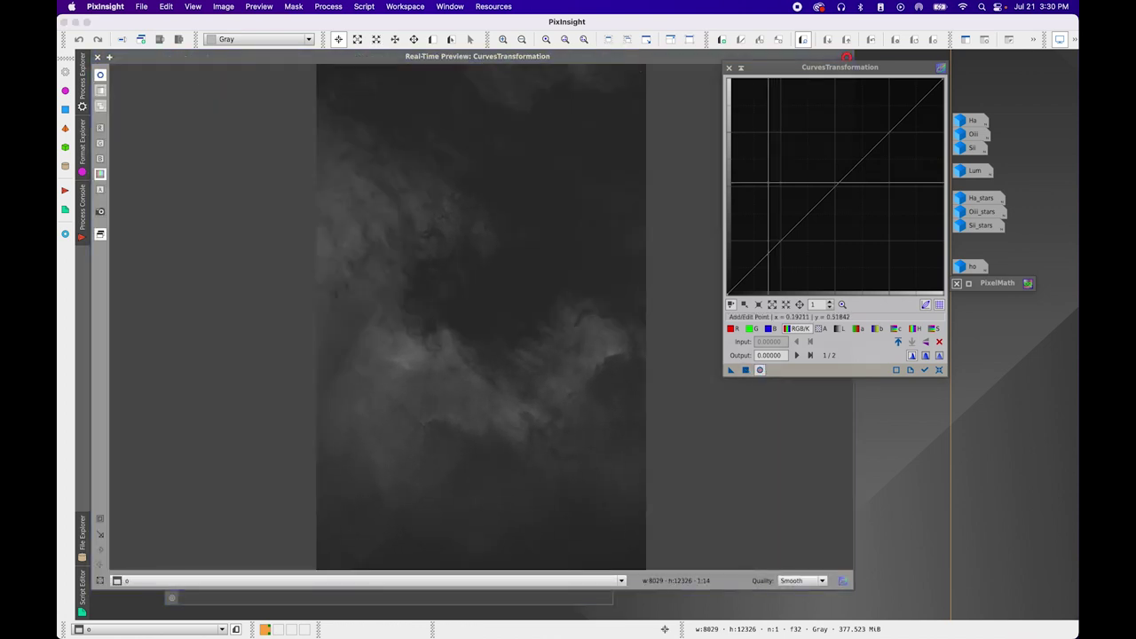
pyautogui.moveTo(850, 66); pyautogui.dragTo(928, 60)
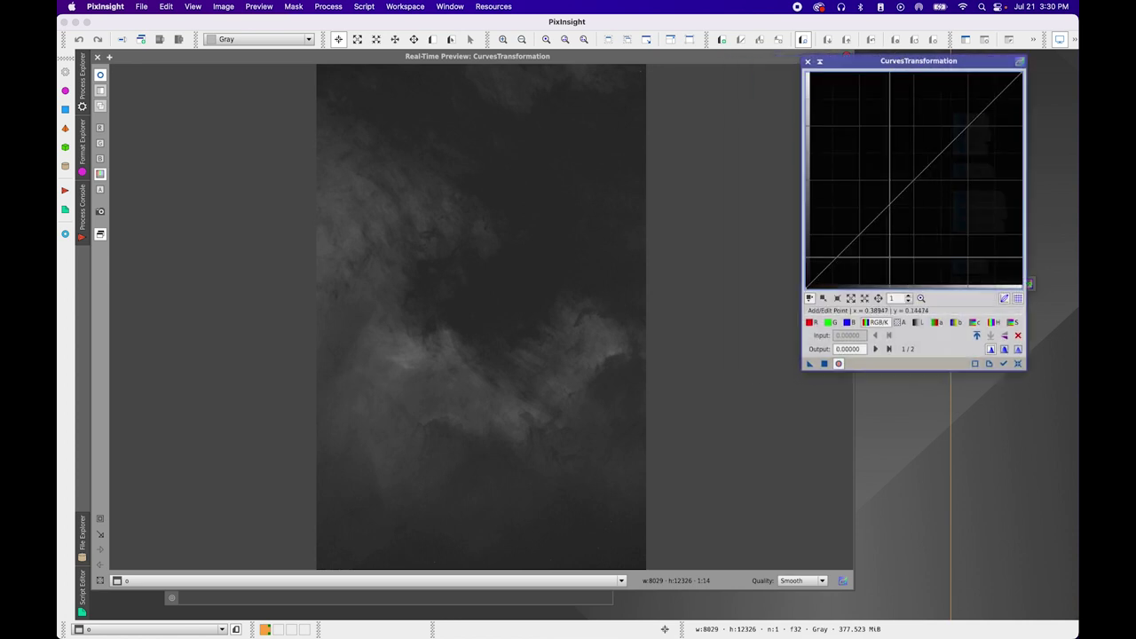
# Shape the o image's RGB/K curve into an S with points at about (0.17, 0.09), (0.44, 0.55) and (0.75, 0.89)
pyautogui.moveTo(967, 126); pyautogui.dragTo(955, 105)
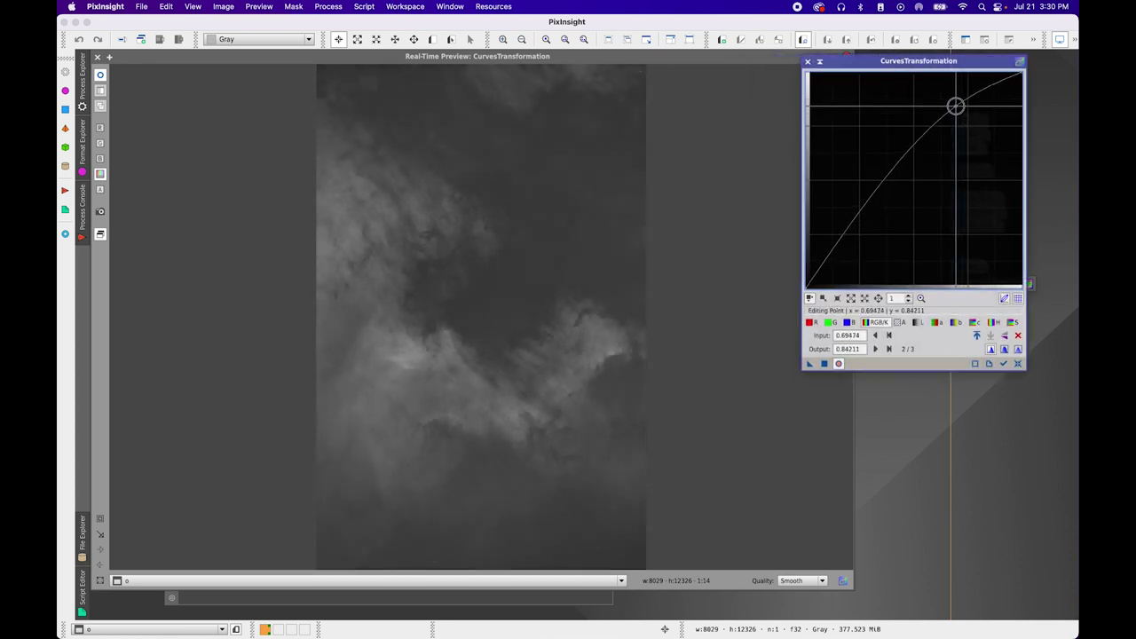
pyautogui.click(834, 244)
pyautogui.moveTo(834, 243)
pyautogui.mouseDown()
pyautogui.moveTo(843, 267)
pyautogui.moveTo(834, 260)
pyautogui.mouseUp()
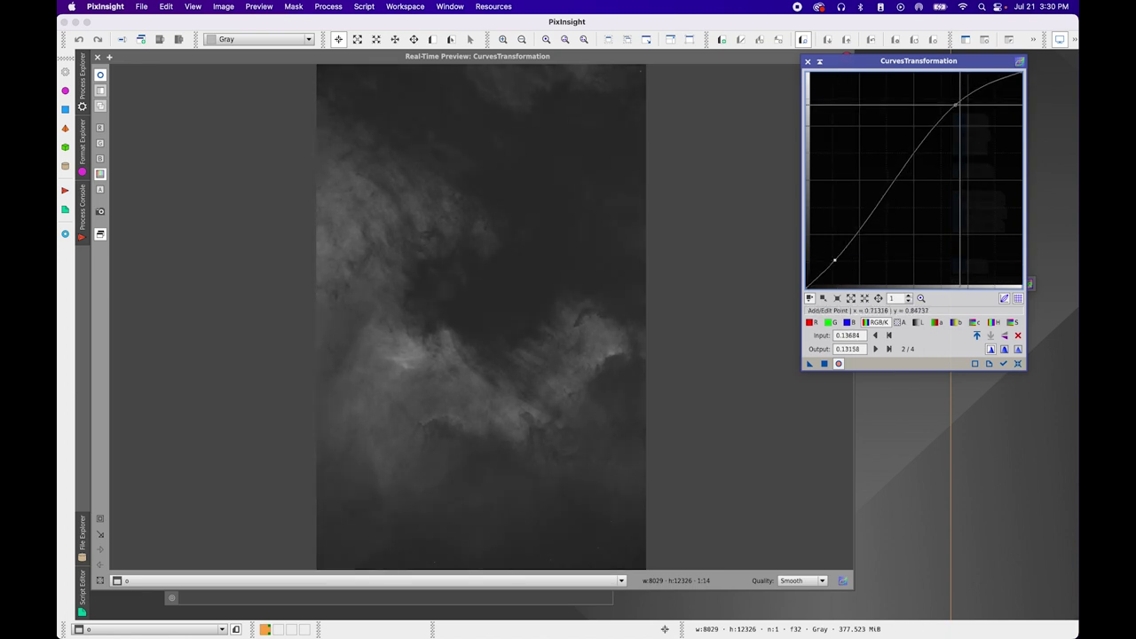
pyautogui.moveTo(955, 105); pyautogui.dragTo(967, 94)
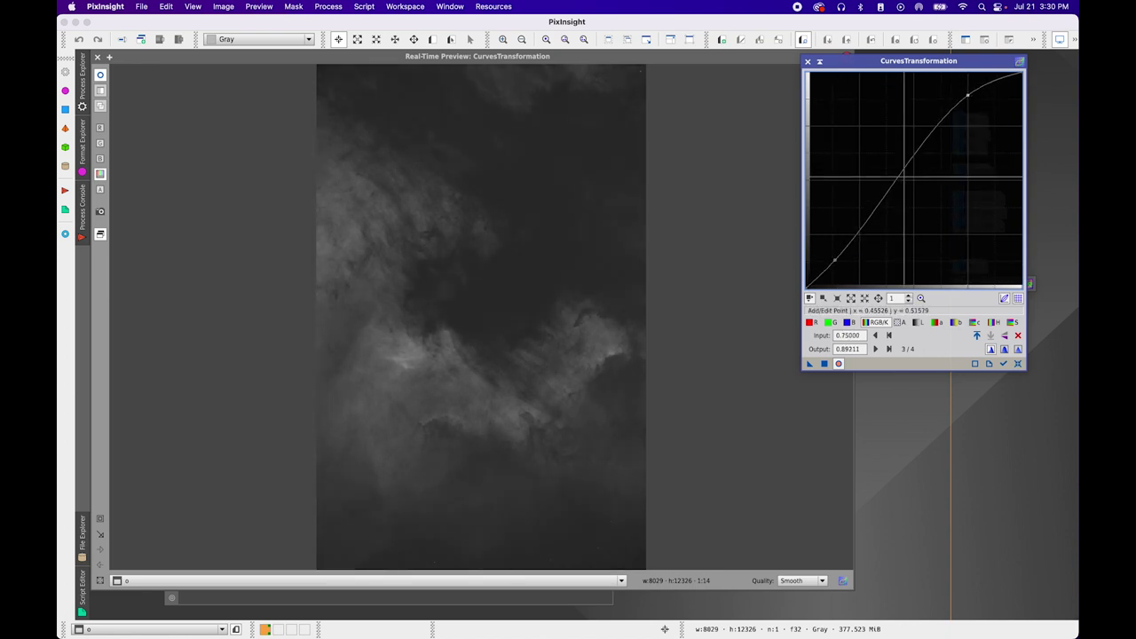
pyautogui.moveTo(834, 260); pyautogui.dragTo(841, 268)
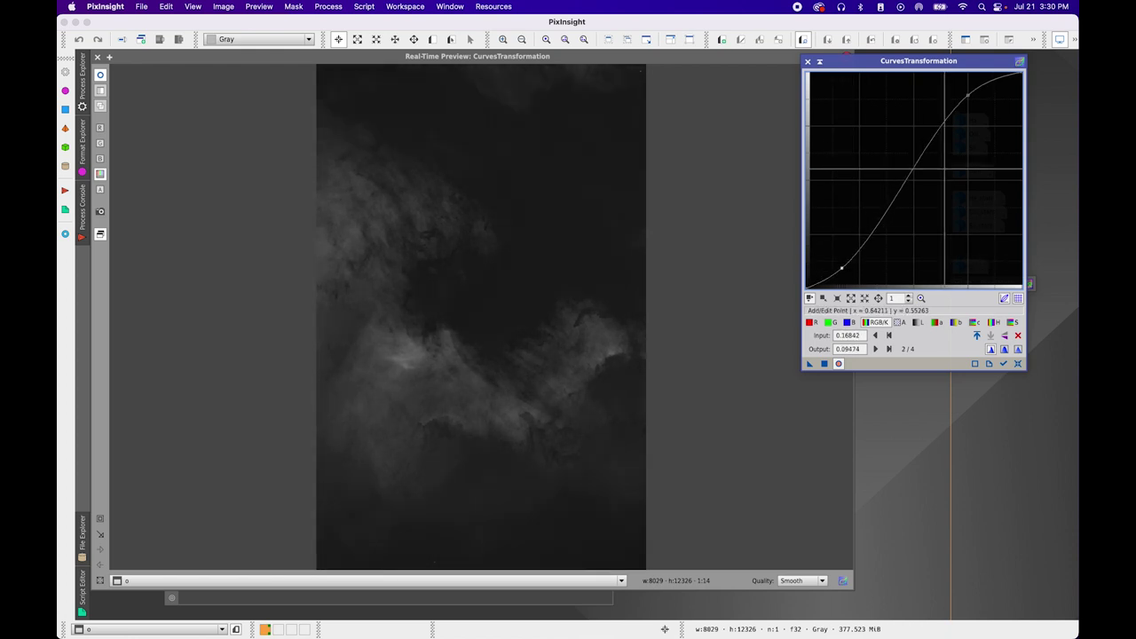
pyautogui.moveTo(901, 183); pyautogui.dragTo(900, 169)
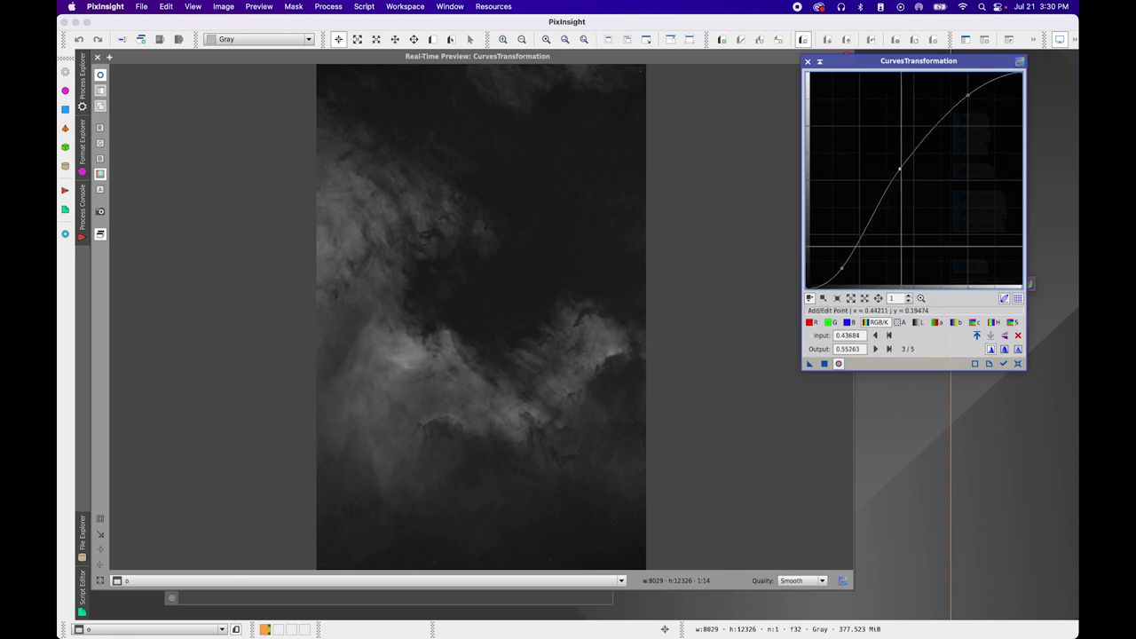
# Apply the S curve to the o image, reset the curves, close the console and real-time preview, and minimise o to an icon
pyautogui.click(824, 363)
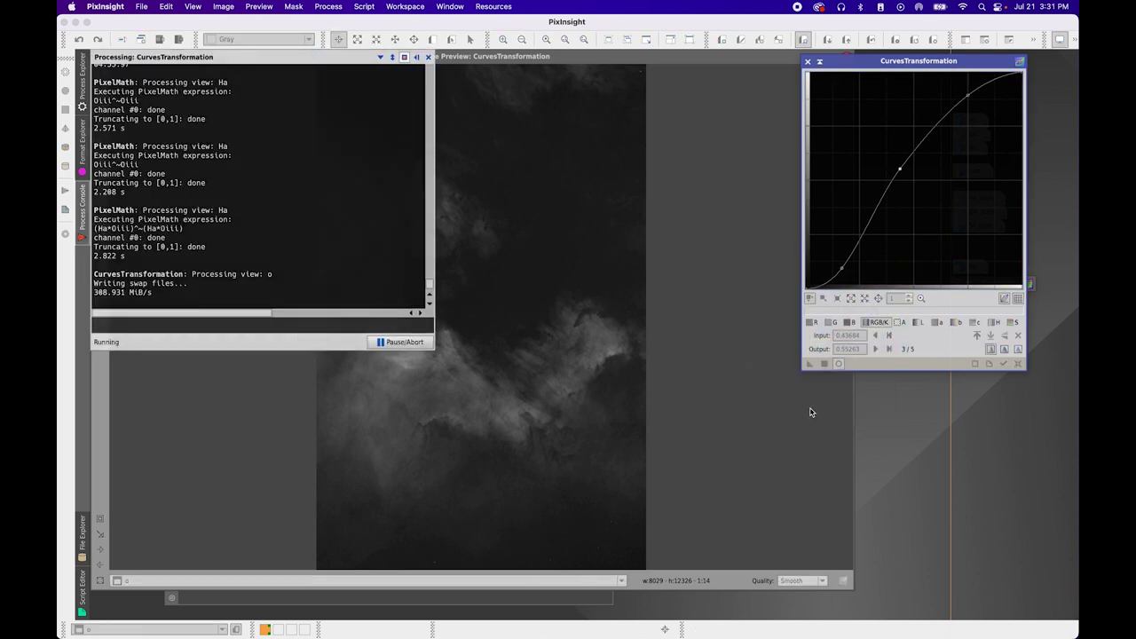
pyautogui.click(1018, 364)
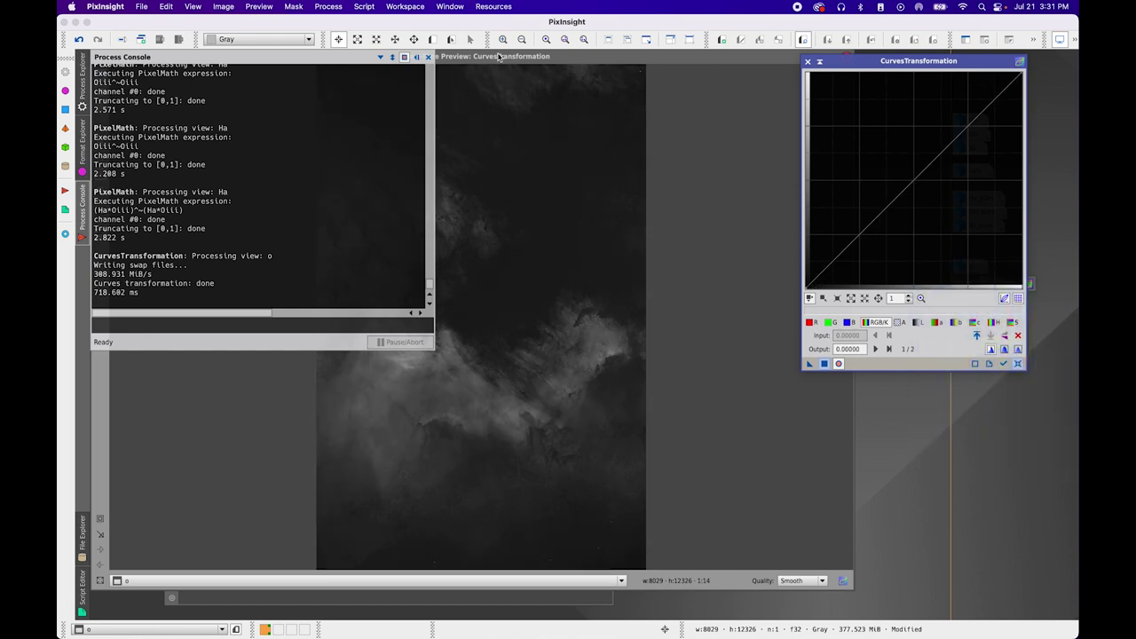
pyautogui.click(428, 57)
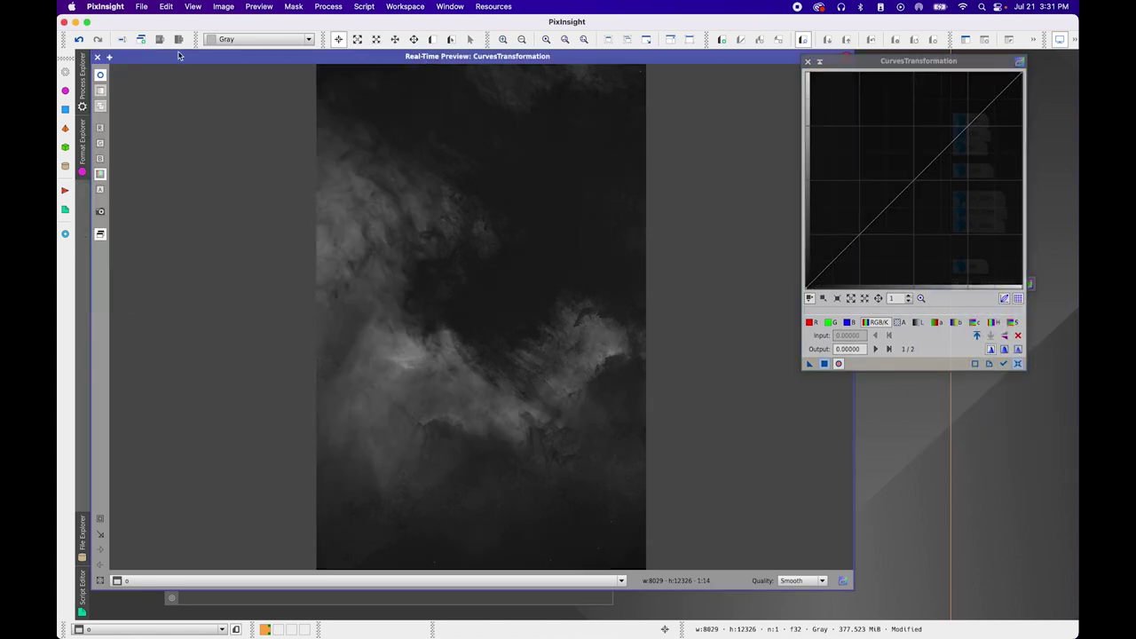
pyautogui.click(97, 57)
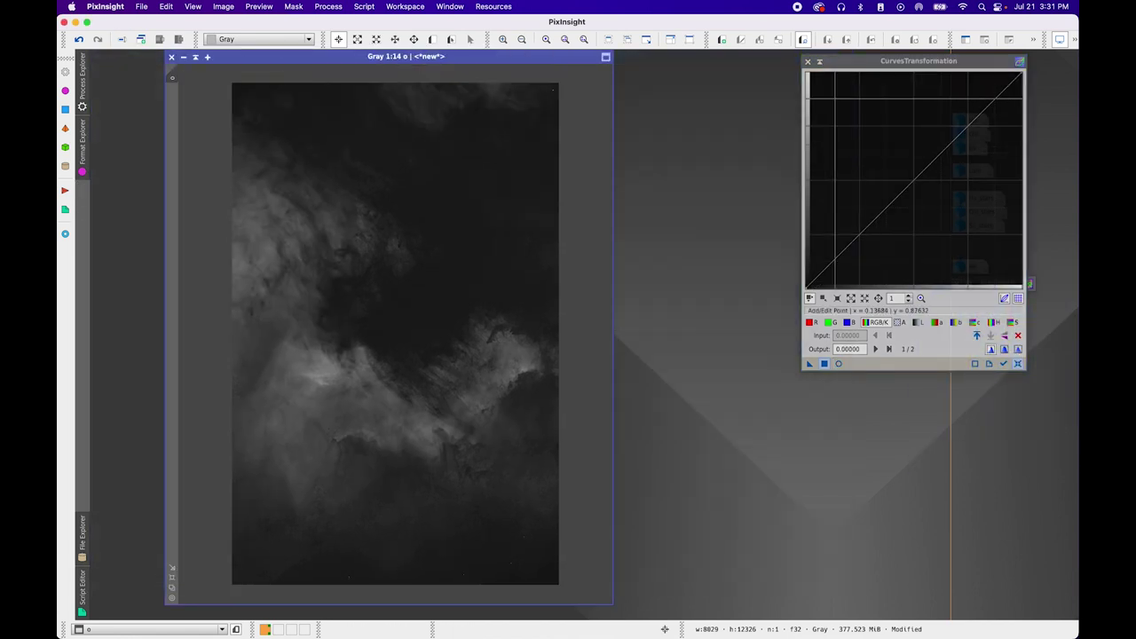
pyautogui.click(182, 57)
# Open ho with a real-time curves preview and apply an RGB/K curve lifted at about (0.32, 0.78)
pyautogui.moveTo(937, 66); pyautogui.dragTo(843, 63)
pyautogui.doubleClick(985, 267)
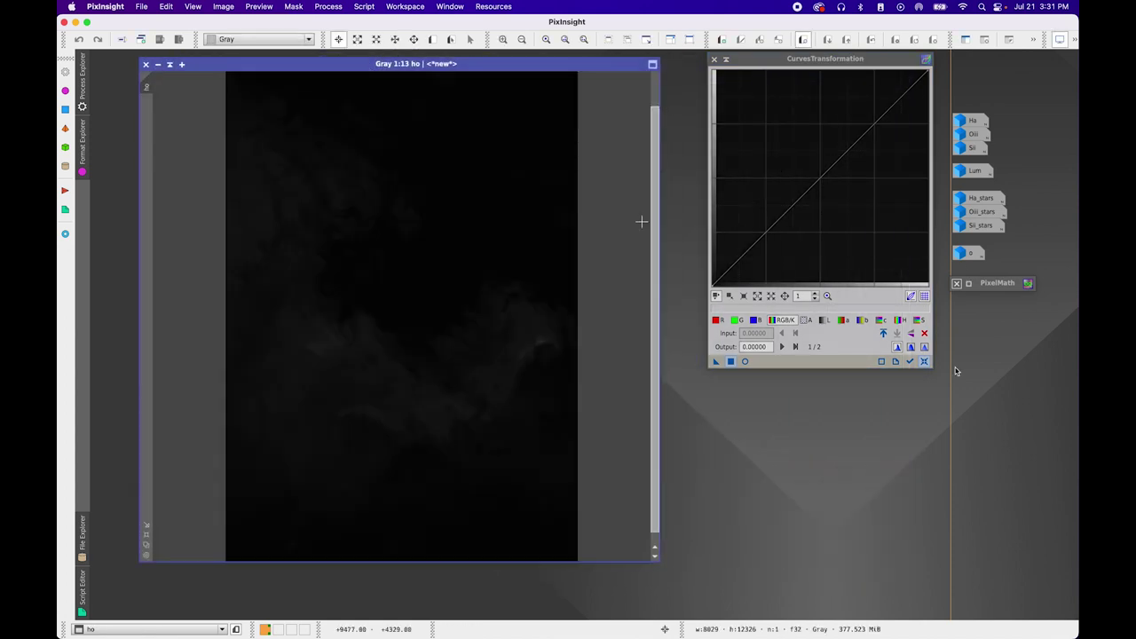
pyautogui.click(744, 361)
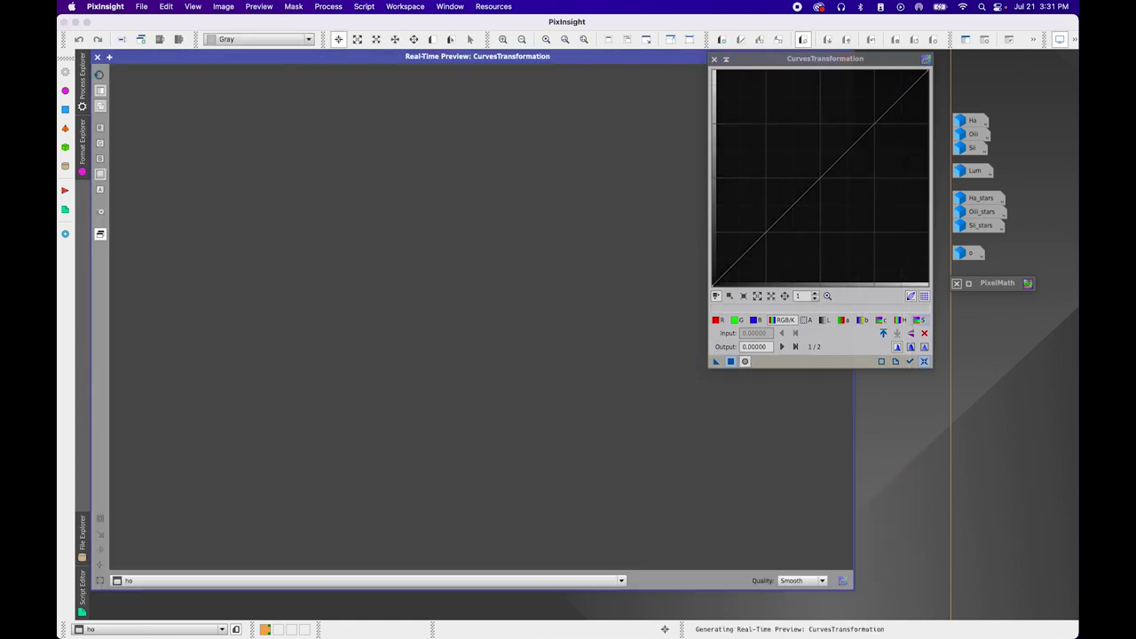
pyautogui.moveTo(832, 60); pyautogui.dragTo(944, 65)
pyautogui.moveTo(965, 151); pyautogui.dragTo(893, 123)
pyautogui.click(845, 368)
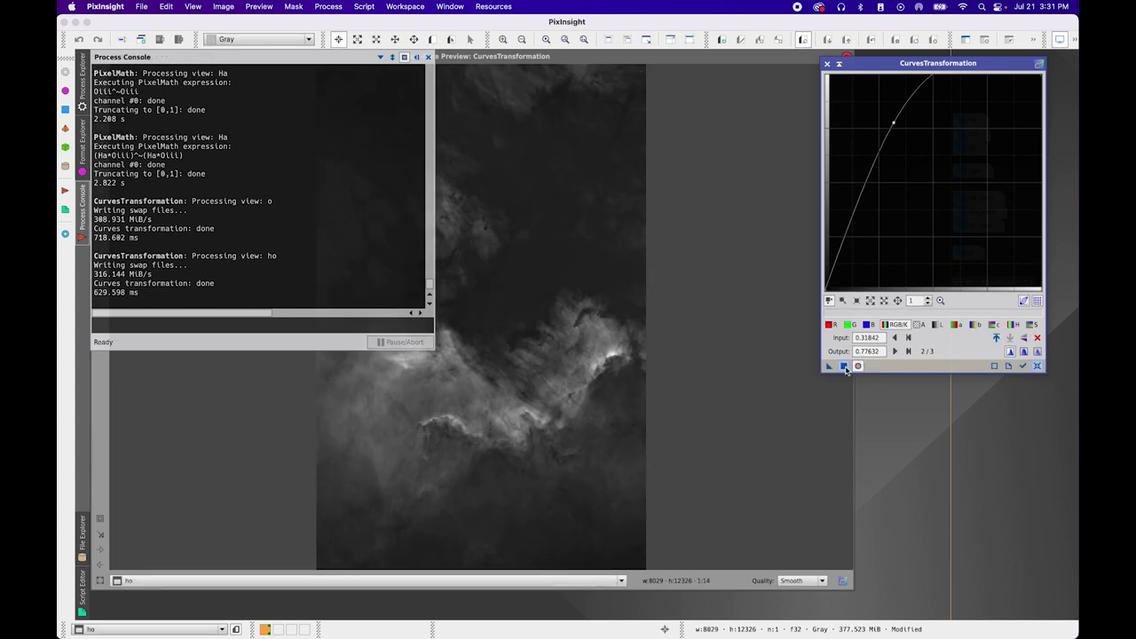
# Add a lower curve point at about (0.10, 0.14), apply the curve to ho again, and reset the curves
pyautogui.moveTo(843, 261); pyautogui.dragTo(846, 260)
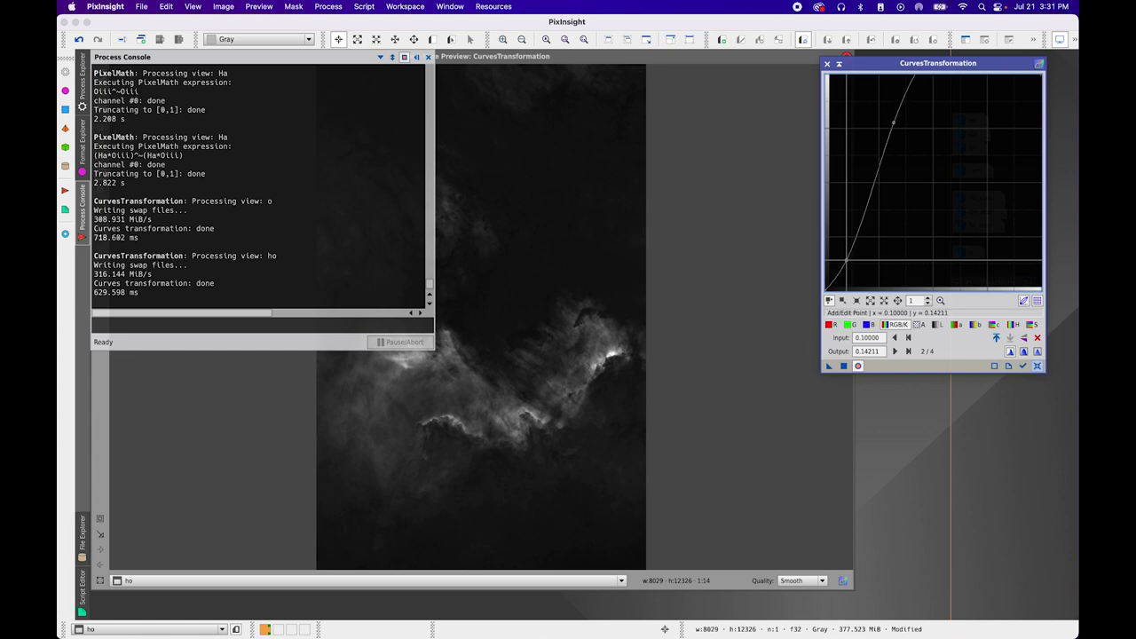
pyautogui.click(843, 367)
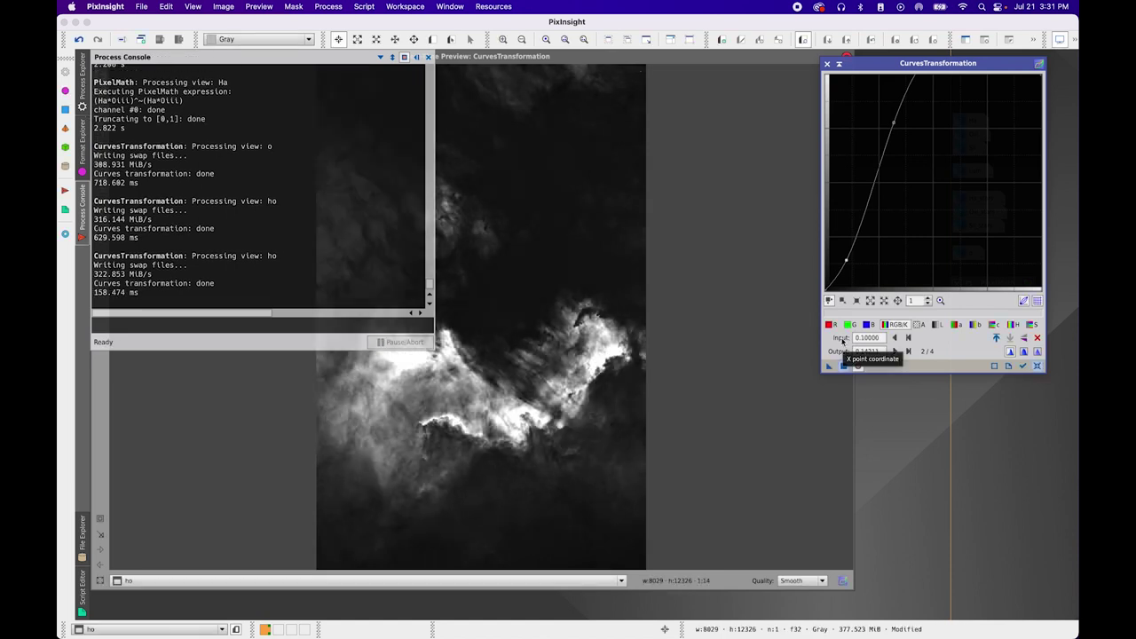
pyautogui.click(1036, 367)
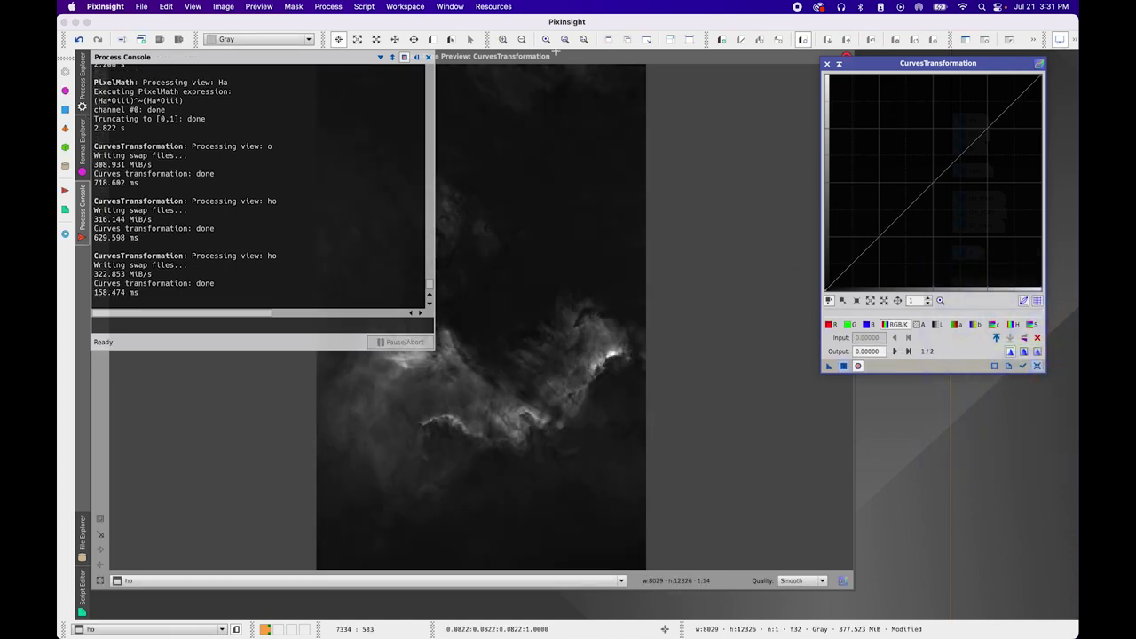
# Hide the console, close the real-time preview, and park the collapsed CurvesTransformation dialog beneath PixelMath
pyautogui.click(417, 58)
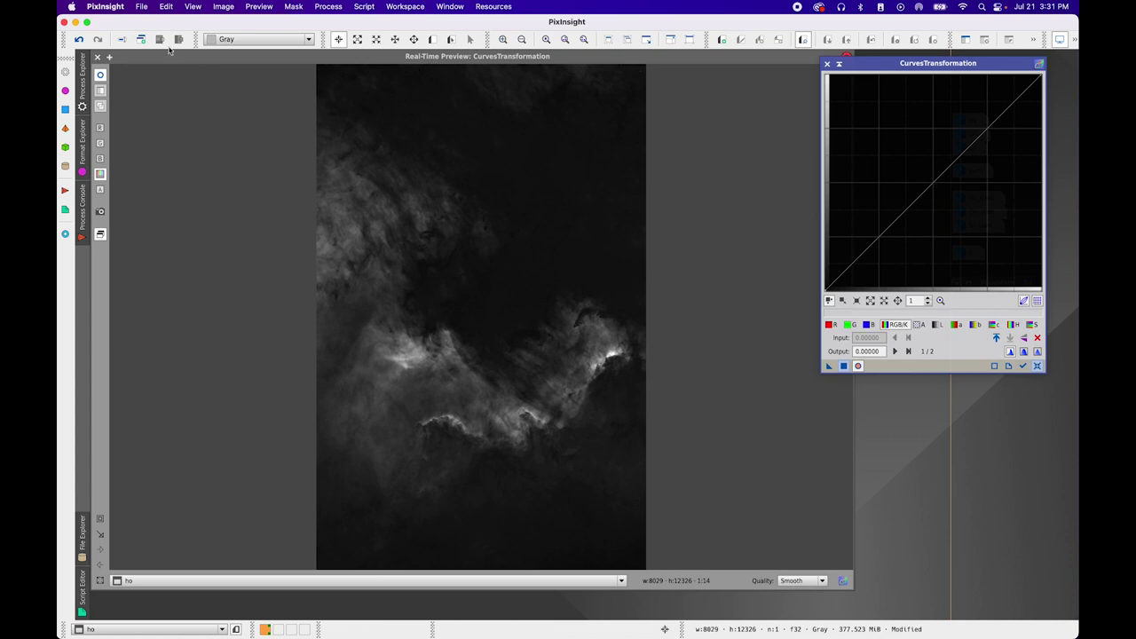
pyautogui.click(98, 59)
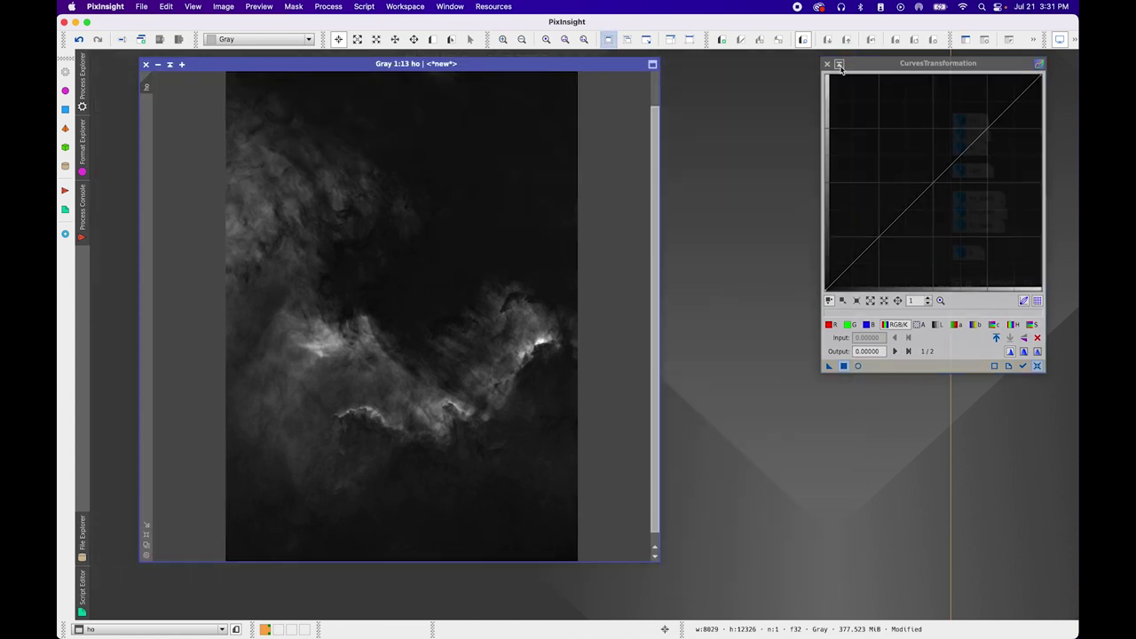
pyautogui.click(838, 63)
pyautogui.moveTo(927, 218); pyautogui.dragTo(1001, 304)
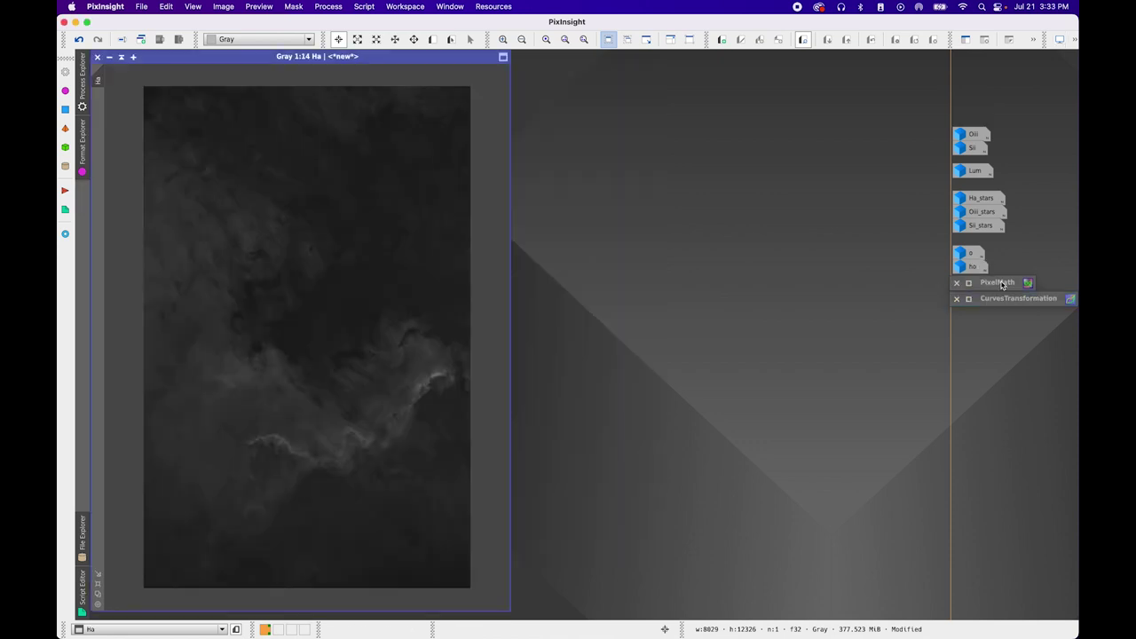
# In PixelMath, turn off the single RGB/K expression, enter o*Sii + ~o*Ha for R/K, and bring up the o image for reference
pyautogui.doubleClick(999, 283)
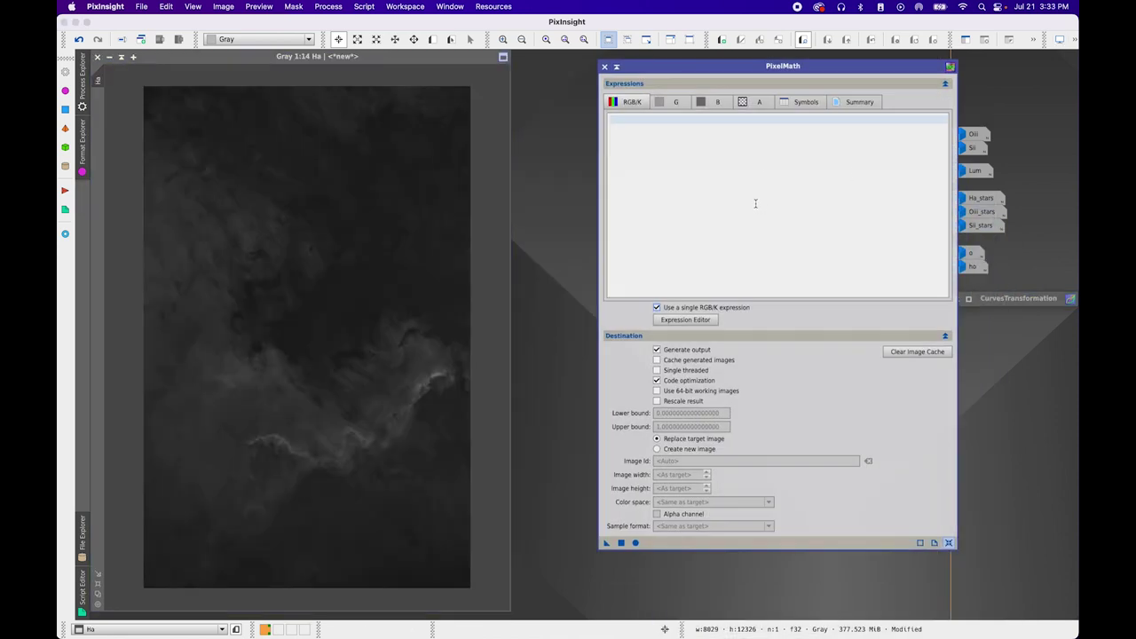
pyautogui.click(685, 142)
pyautogui.click(657, 308)
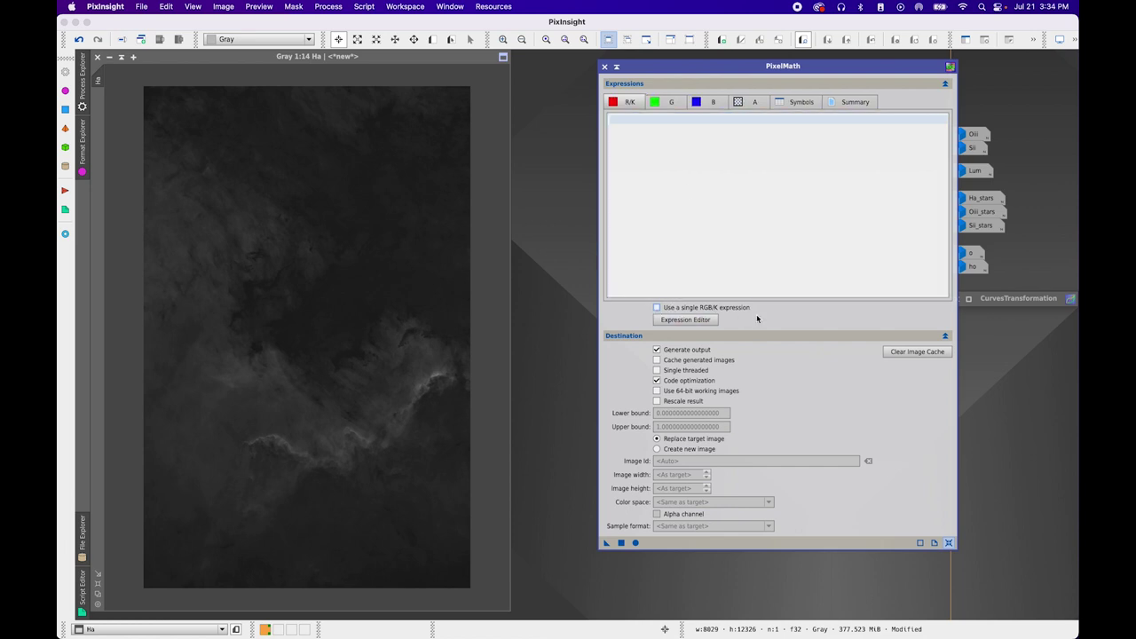
pyautogui.click(667, 140)
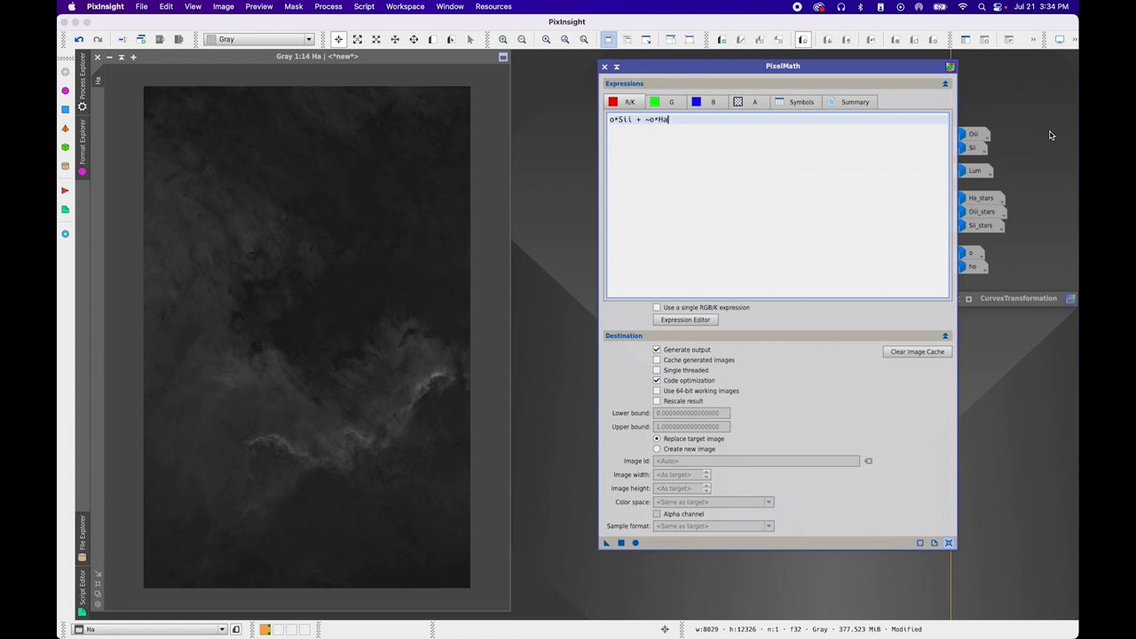
pyautogui.doubleClick(970, 256)
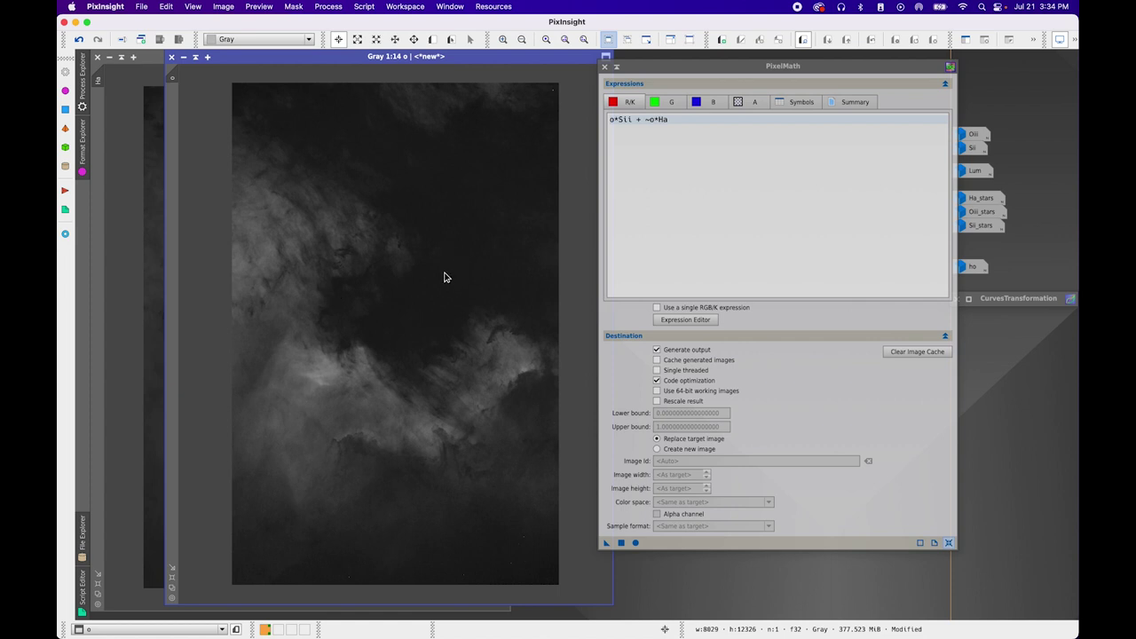
# Enter the green expression ho*Ha + ~ho*Oiii and the blue expression Oiii, opening the ho image for reference
pyautogui.click(661, 102)
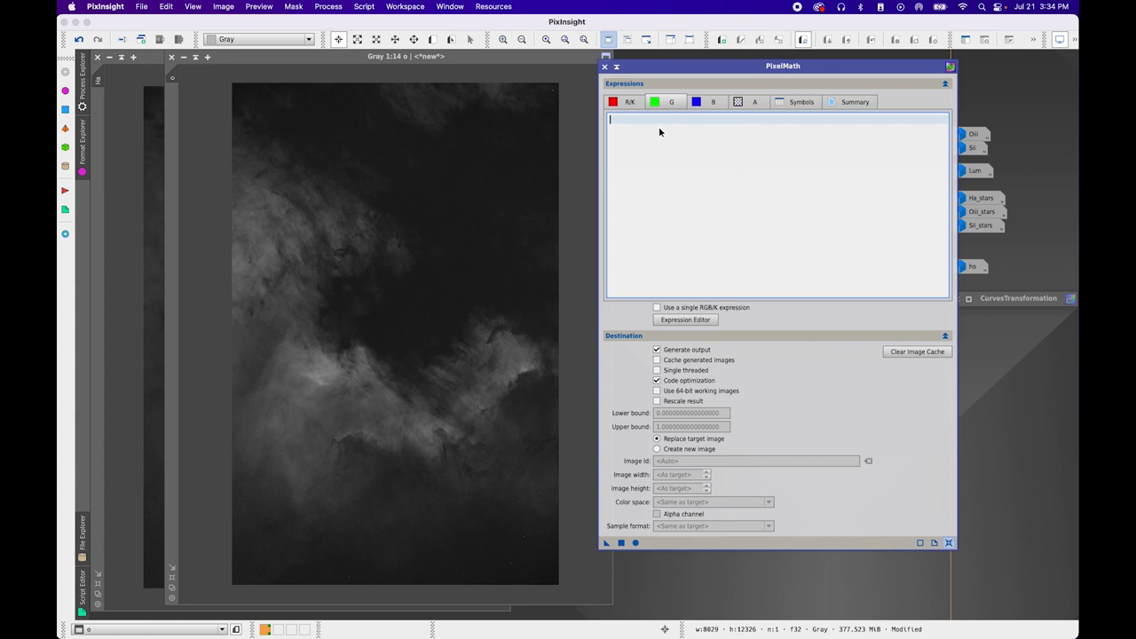
pyautogui.click(660, 129)
pyautogui.doubleClick(970, 268)
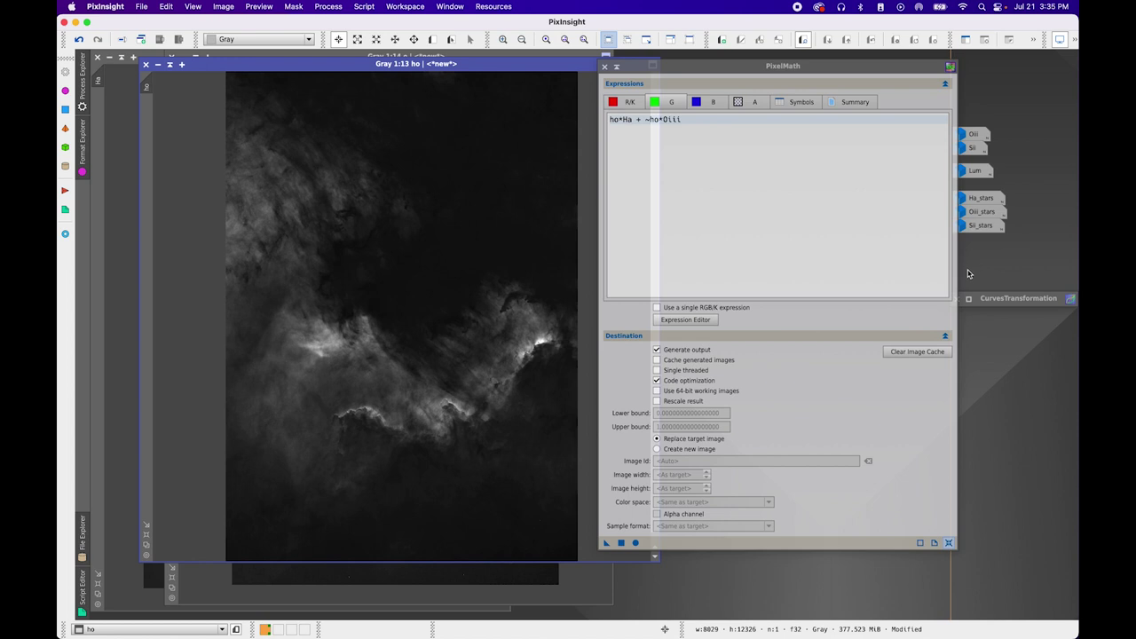
pyautogui.click(711, 103)
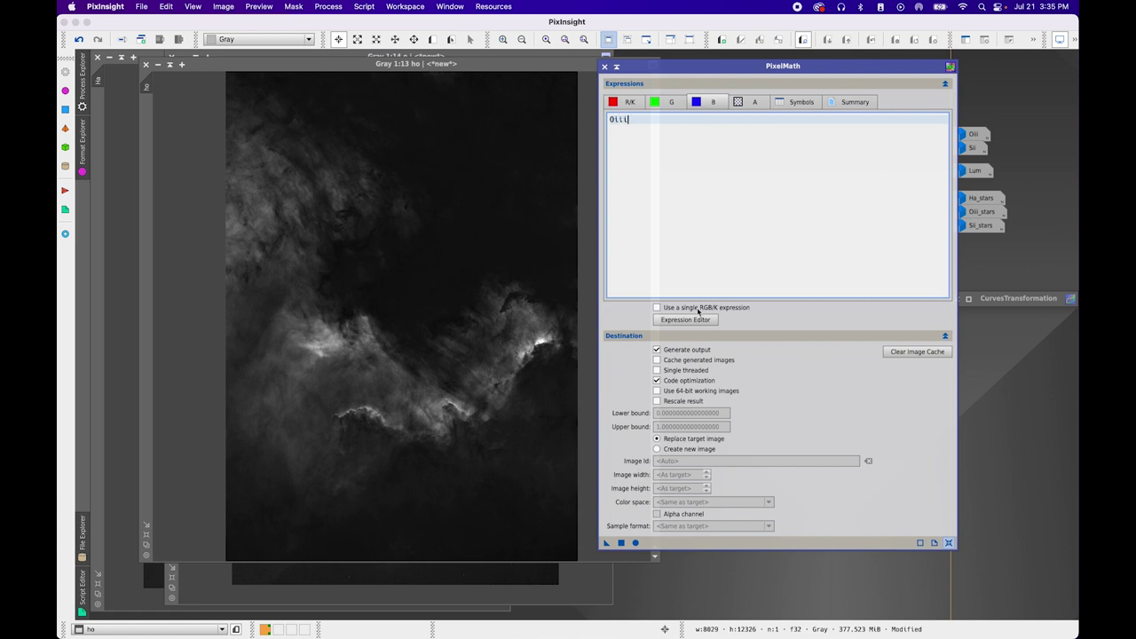
# Set the output to a new RGB Color image with the ID forax, review the channel expressions, and execute PixelMath
pyautogui.click(667, 448)
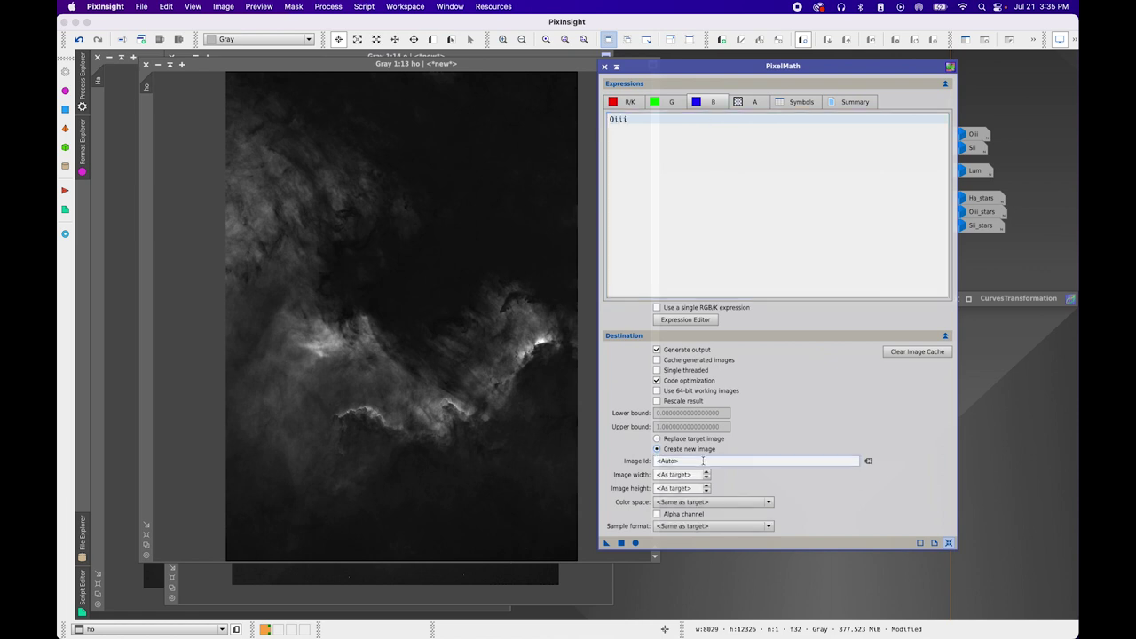
pyautogui.click(697, 462)
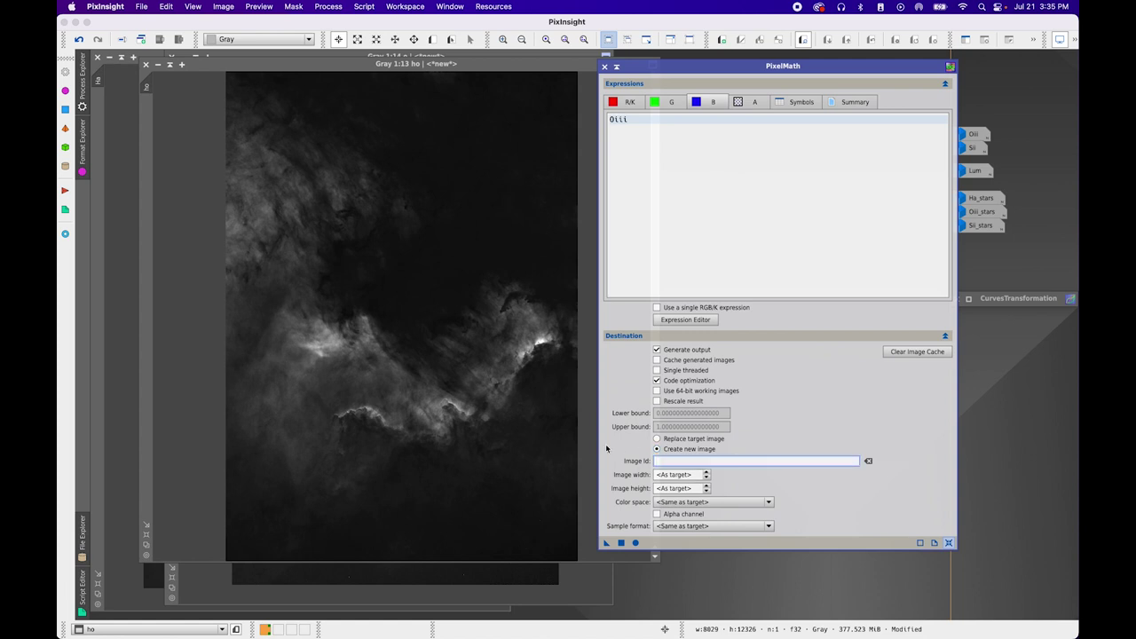
pyautogui.click(703, 502)
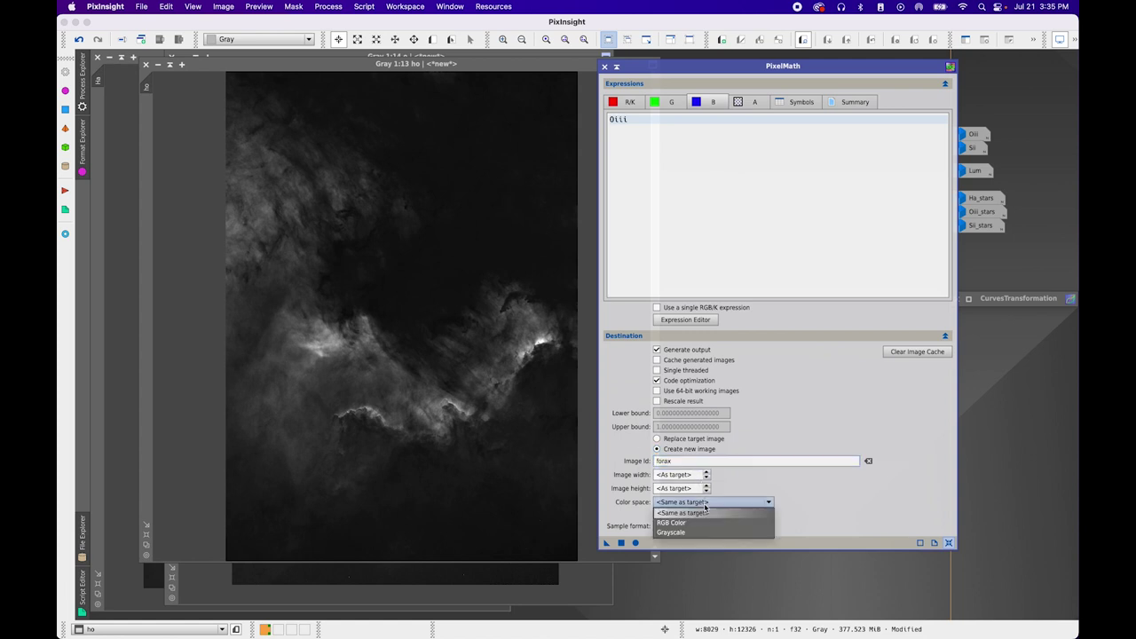
pyautogui.click(701, 524)
pyautogui.click(676, 103)
pyautogui.click(625, 104)
pyautogui.click(621, 542)
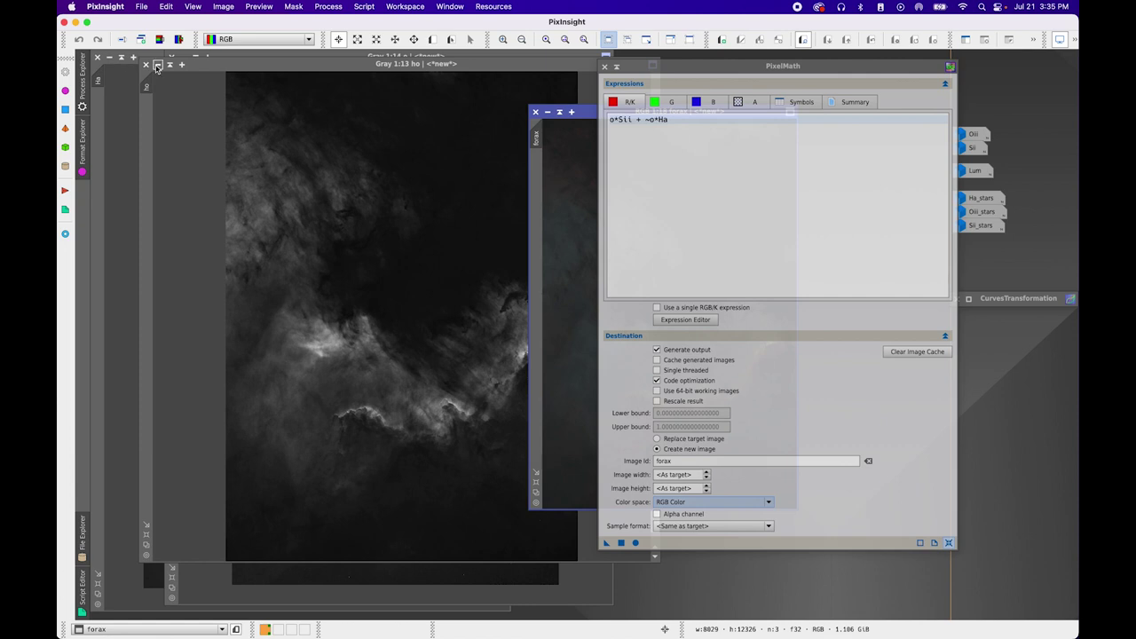
# Minimise the ho, o and Ha images to icons and collapse PixelMath to clear the workspace
pyautogui.click(157, 65)
pyautogui.click(184, 58)
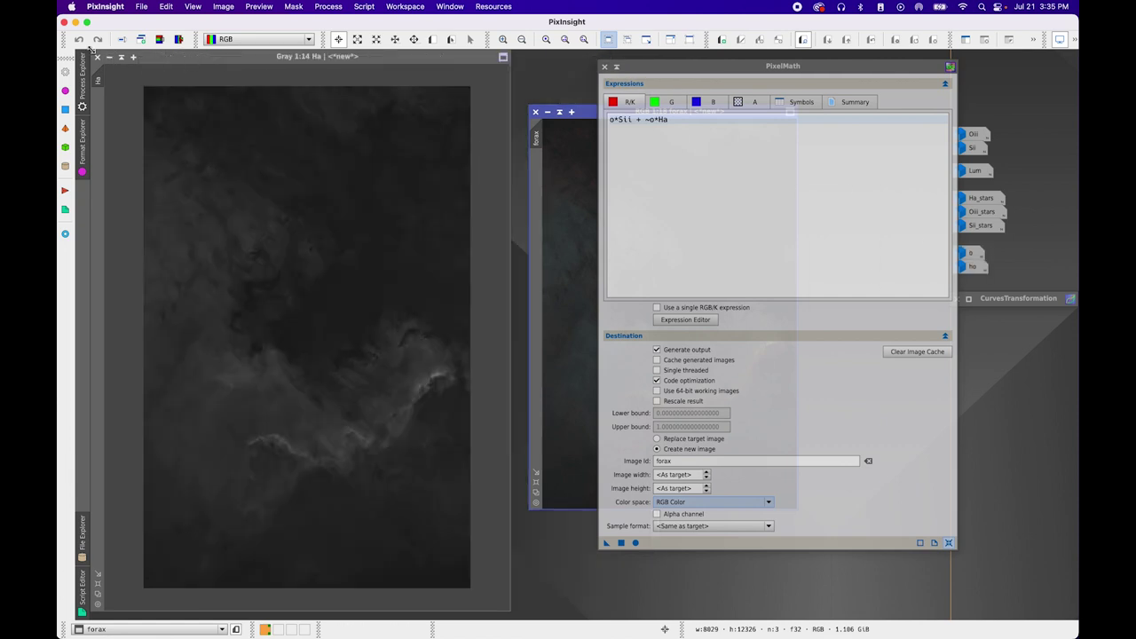
pyautogui.click(122, 56)
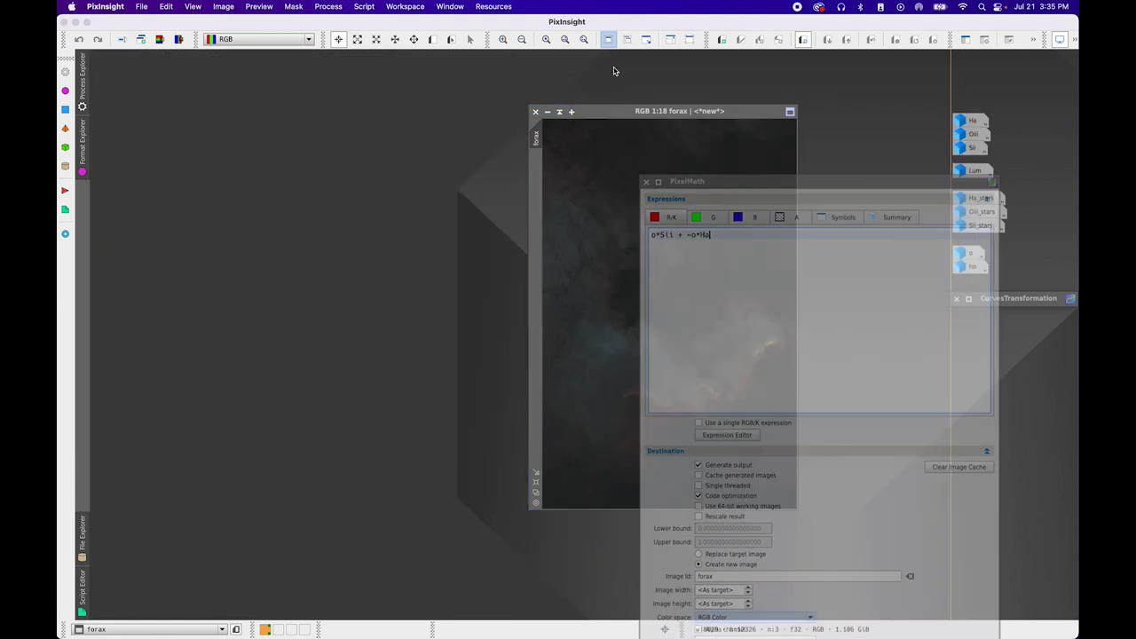
# Enlarge and reposition the forax image window, and examine the colours and detail of the nebula at several zoom levels
pyautogui.moveTo(648, 111); pyautogui.dragTo(436, 97)
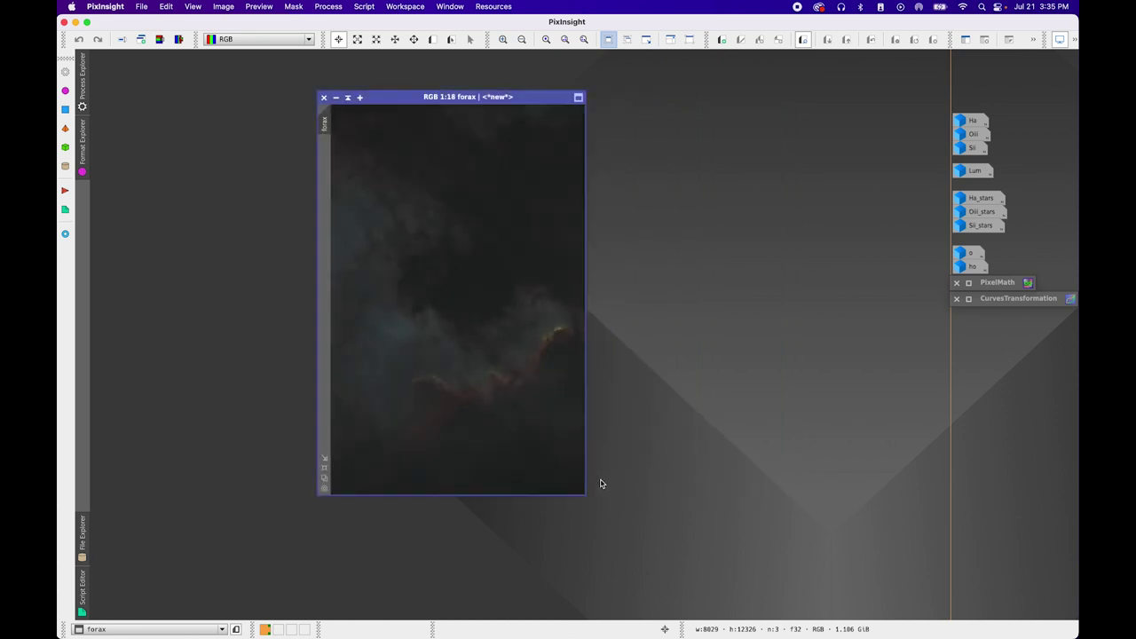
pyautogui.moveTo(584, 494); pyautogui.dragTo(859, 578)
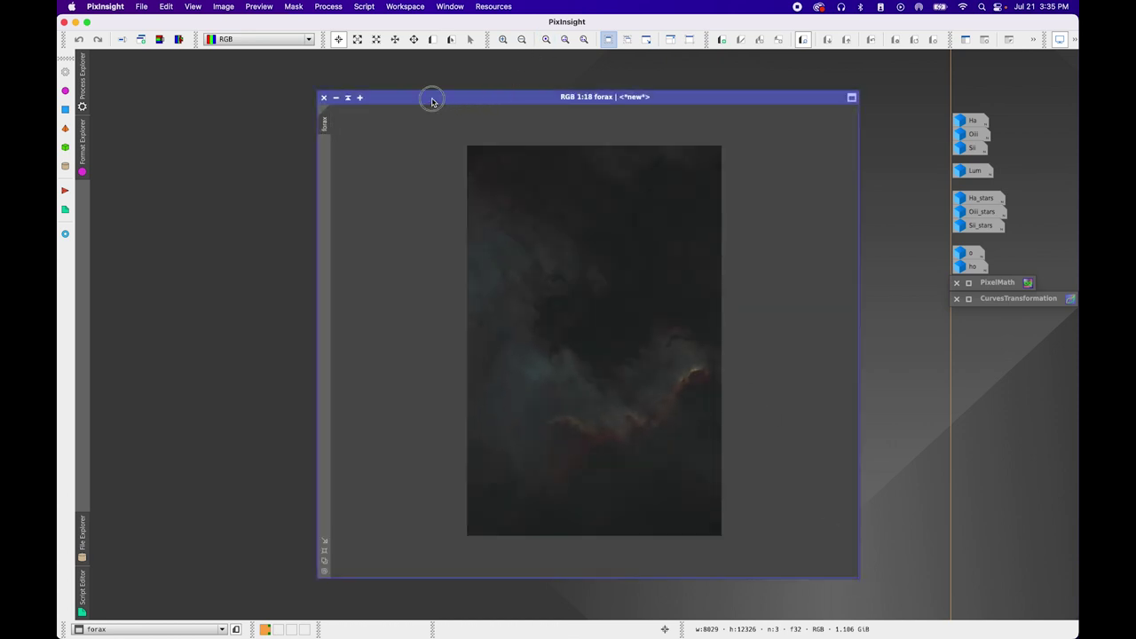
pyautogui.moveTo(439, 104); pyautogui.dragTo(304, 85)
pyautogui.scroll(7, 504, 459)
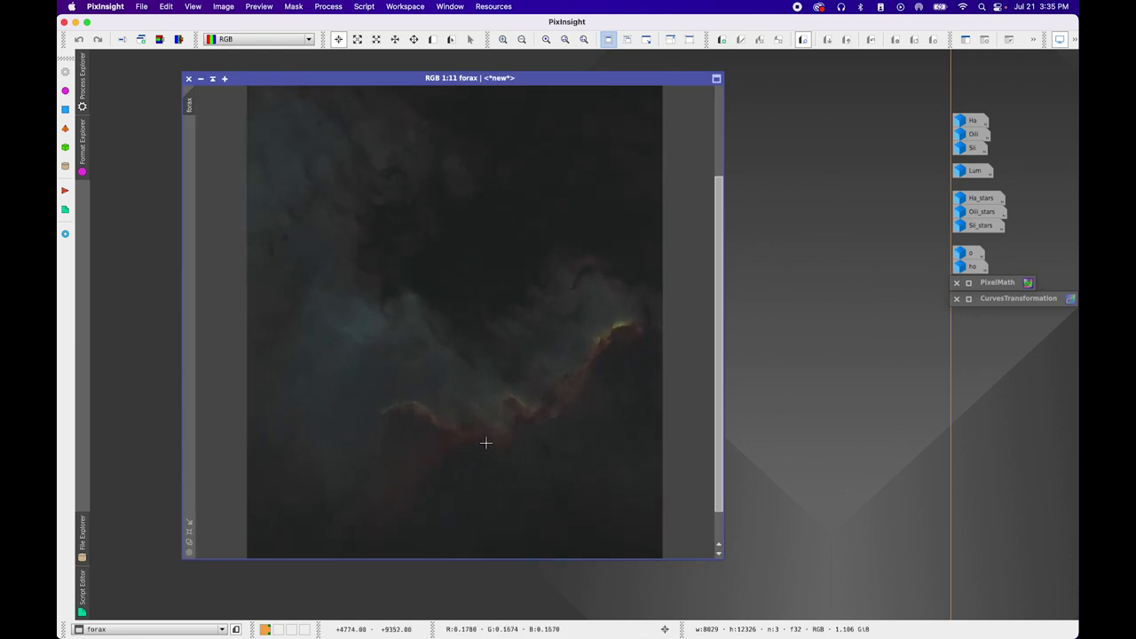
pyautogui.scroll(3, 485, 442)
pyautogui.moveTo(274, 79); pyautogui.dragTo(184, 56)
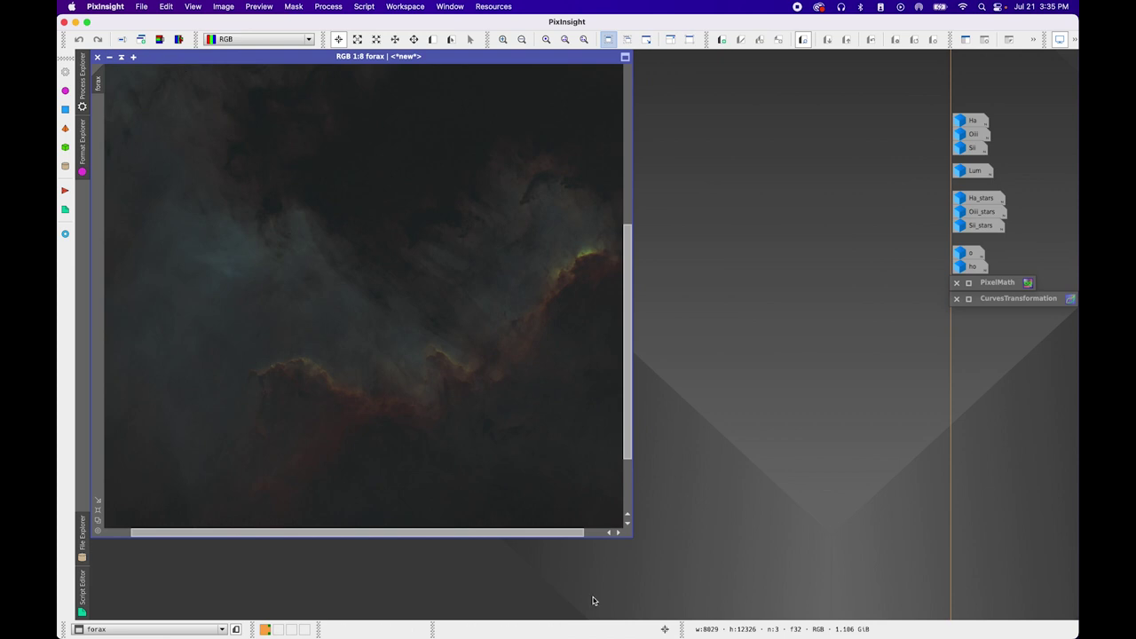
pyautogui.moveTo(631, 535); pyautogui.dragTo(672, 616)
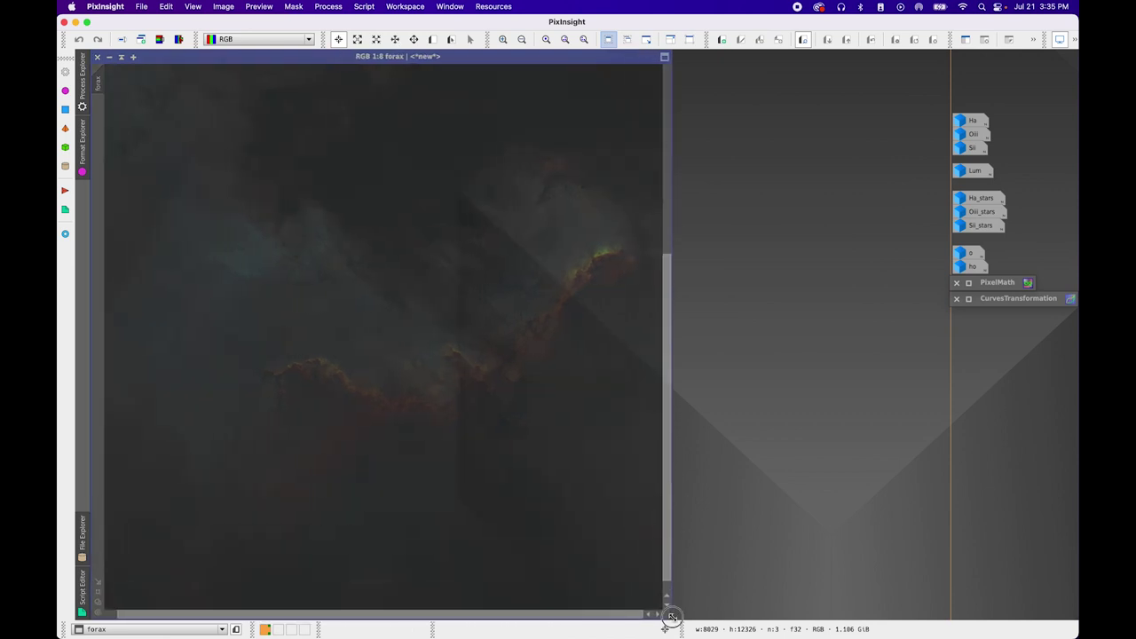
pyautogui.scroll(-3, 501, 464)
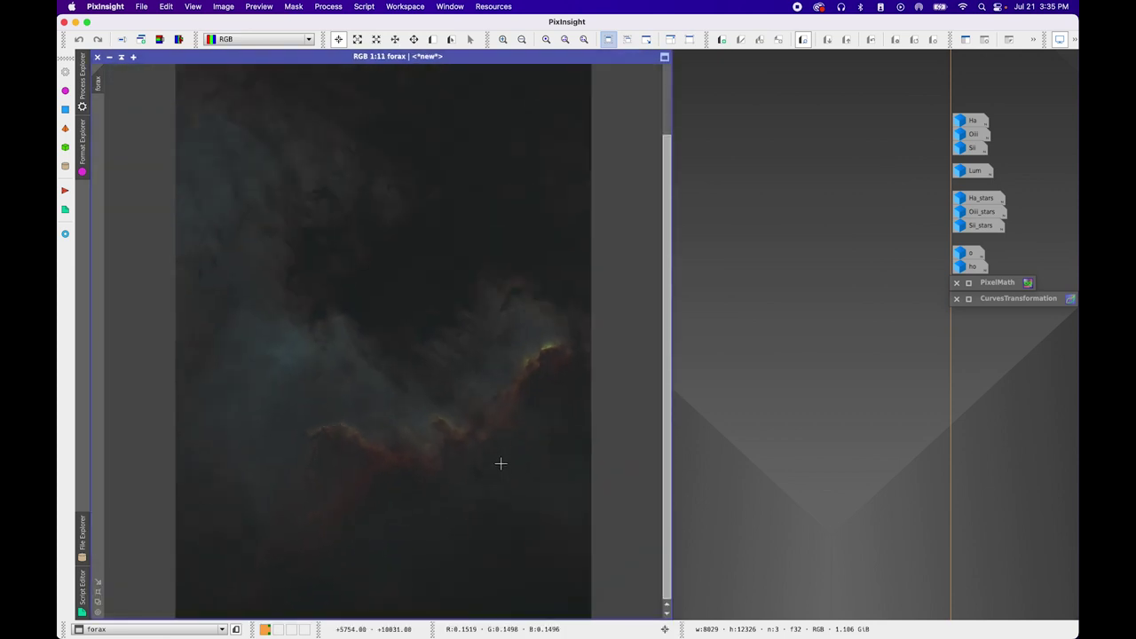
pyautogui.scroll(2, 500, 453)
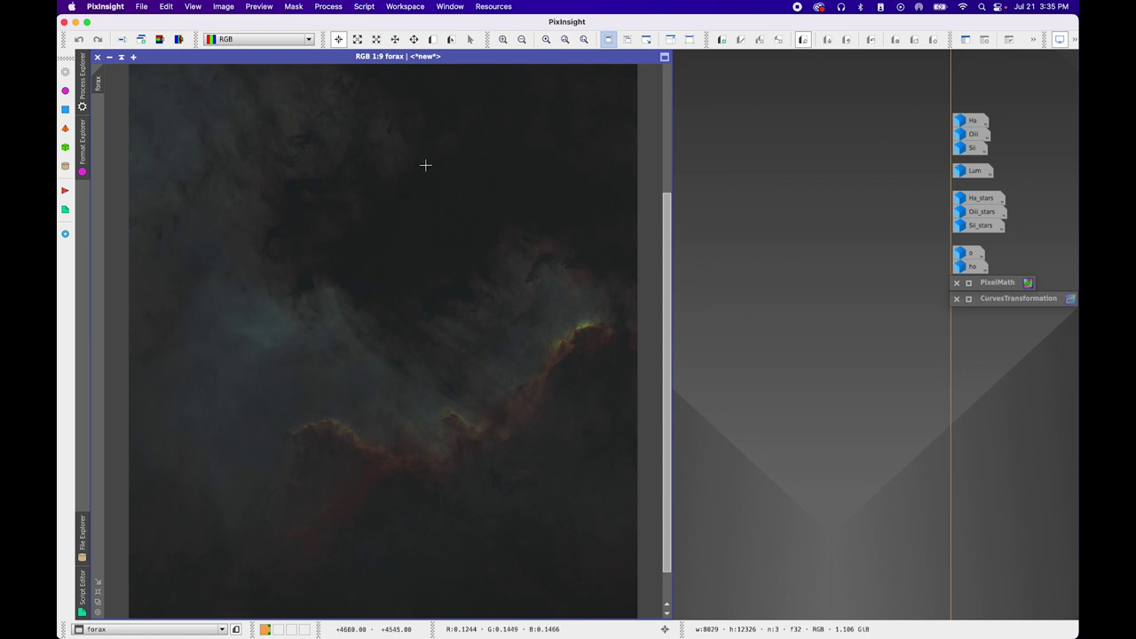
pyautogui.moveTo(669, 236); pyautogui.dragTo(669, 254)
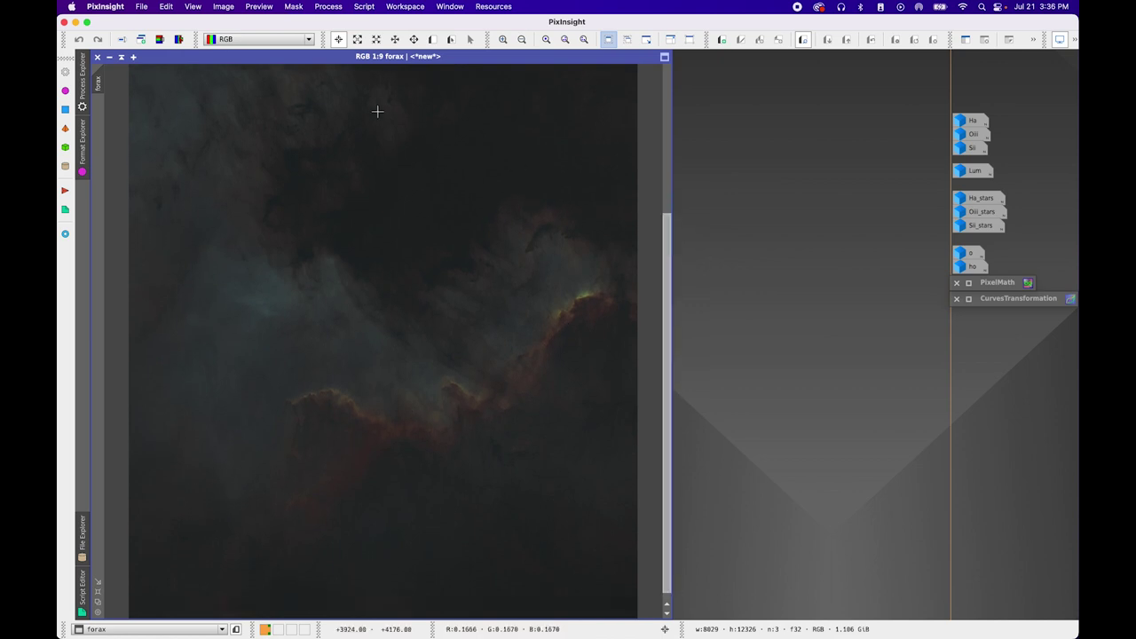
# Extract the lightness component of the forax image as a separate grayscale image
pyautogui.click(161, 40)
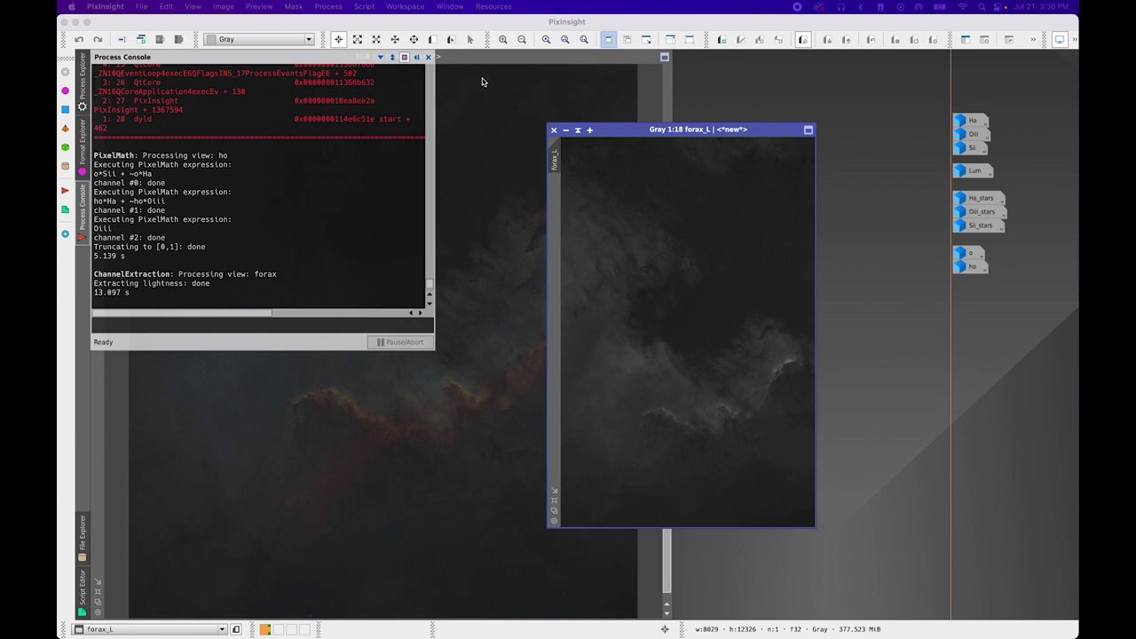
# Apply an S-shaped RGB/K curve to forax_L with CurvesTransformation, using the real-time preview and a midtone point at about 0.41 input, 0.63 output
pyautogui.click(417, 57)
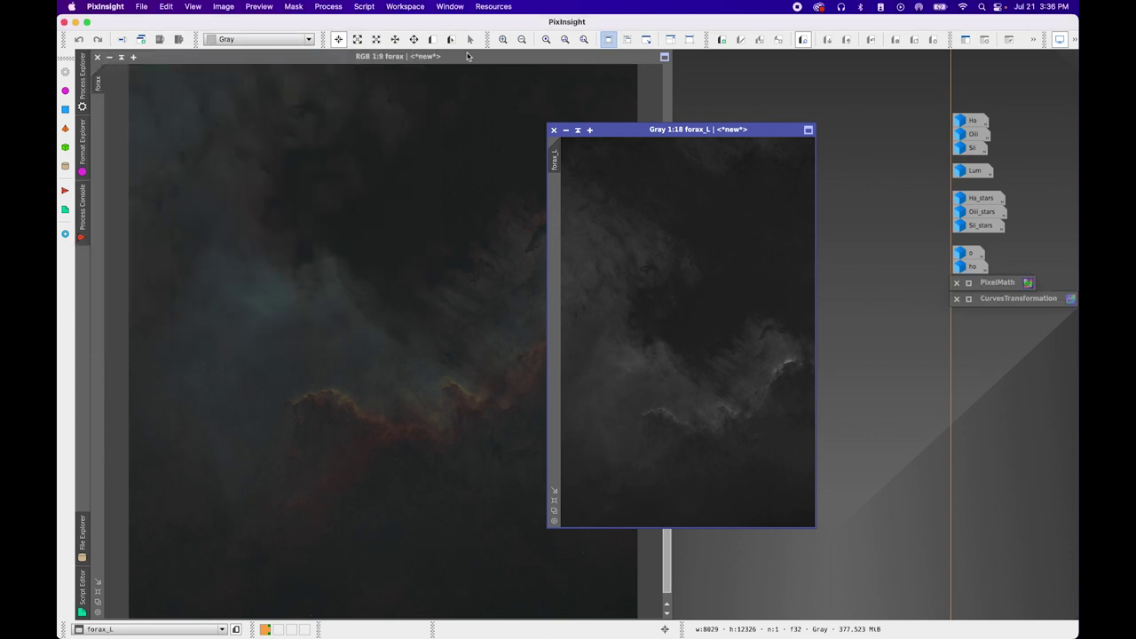
pyautogui.moveTo(741, 130); pyautogui.dragTo(694, 110)
pyautogui.doubleClick(1011, 299)
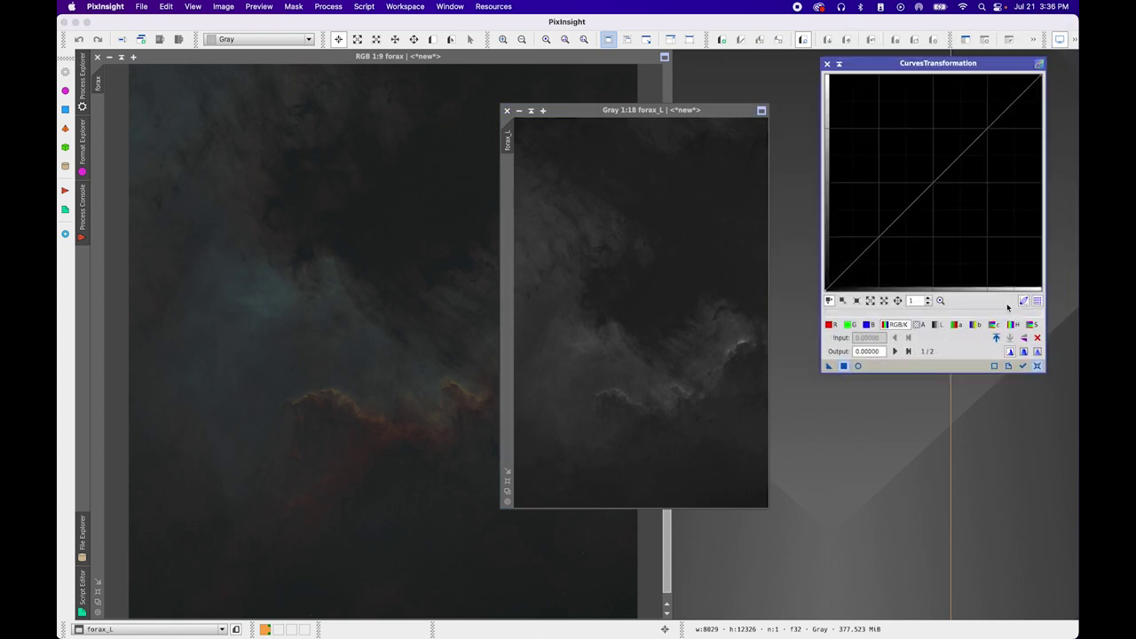
pyautogui.click(858, 365)
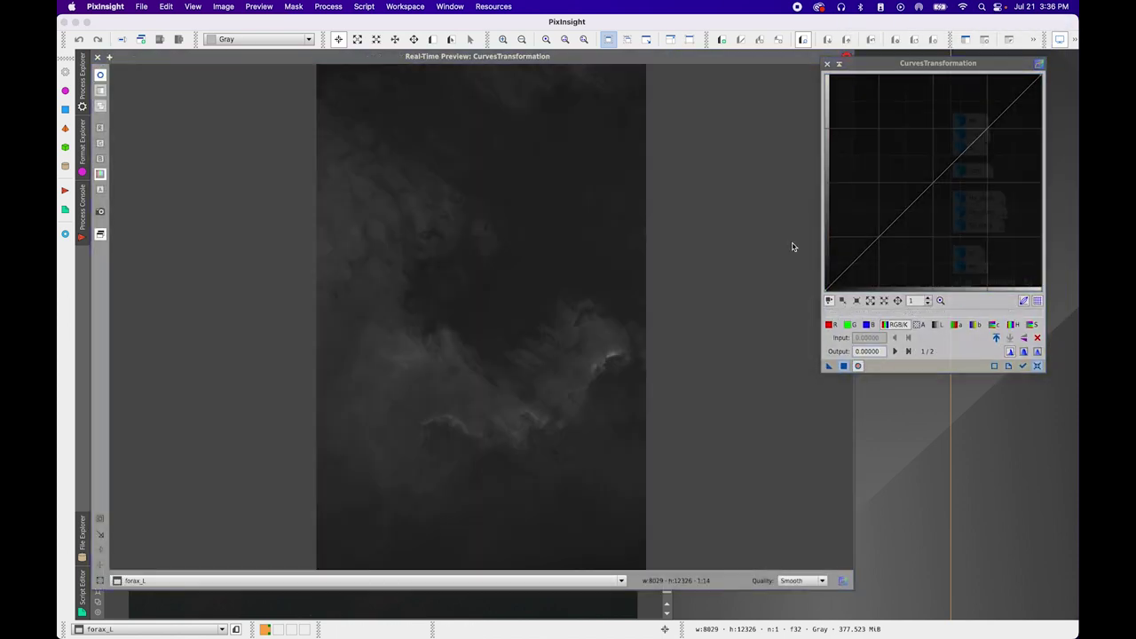
pyautogui.moveTo(976, 160); pyautogui.dragTo(964, 97)
pyautogui.moveTo(857, 248); pyautogui.dragTo(861, 259)
pyautogui.click(912, 155)
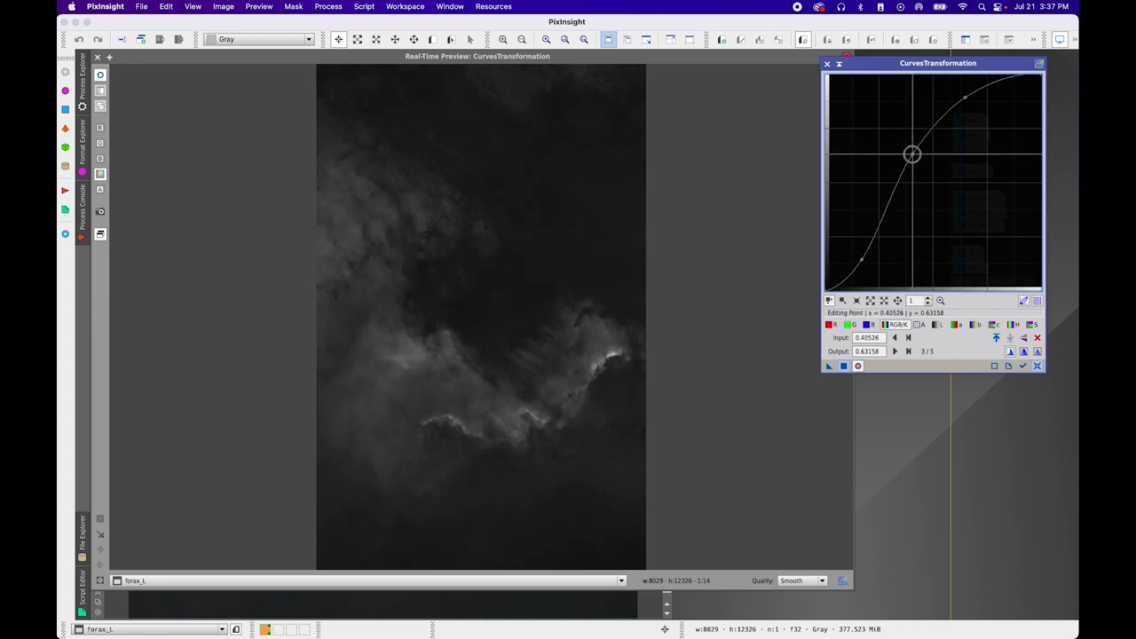
pyautogui.click(844, 365)
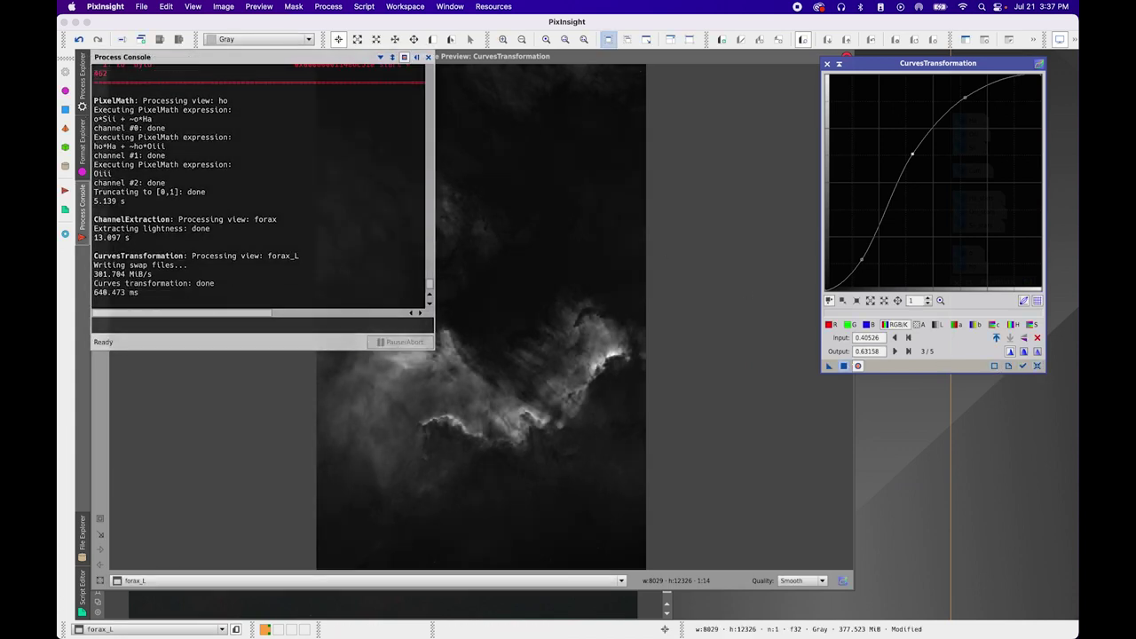
# Reset the curve and apply a second, gentler S-shaped contrast curve to forax_L
pyautogui.click(1037, 367)
pyautogui.moveTo(979, 158); pyautogui.dragTo(970, 116)
pyautogui.click(857, 257)
pyautogui.moveTo(857, 256); pyautogui.dragTo(858, 261)
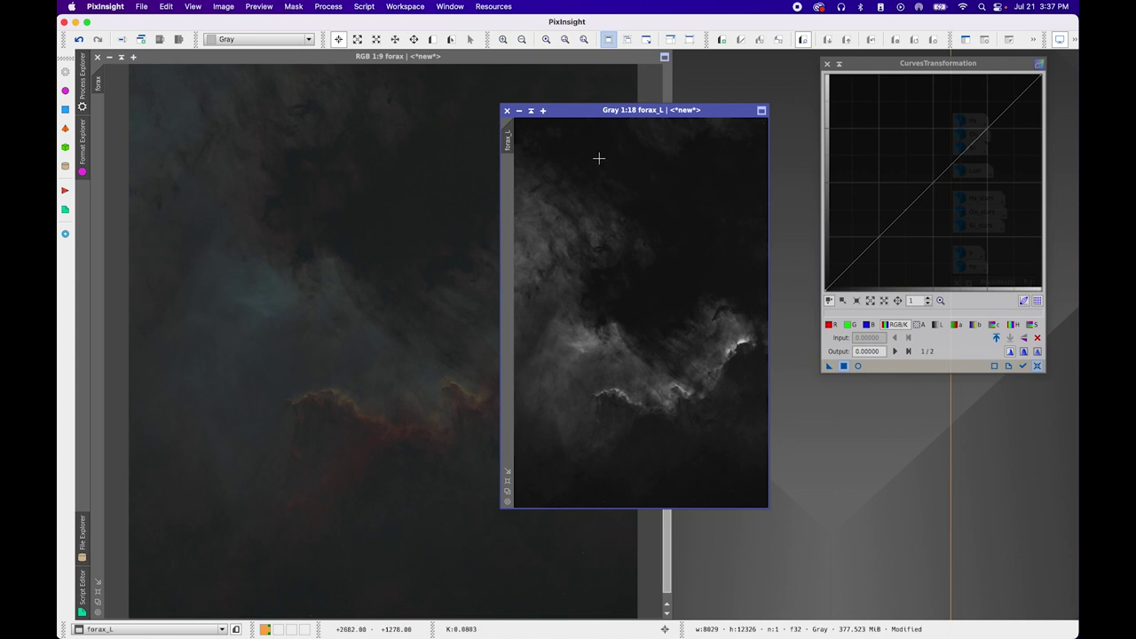
# Use forax_L as the mask on the forax image, and park forax_L as an icon below the CurvesTransformation window
pyautogui.moveTo(512, 142)
pyautogui.moveTo(512, 142); pyautogui.dragTo(96, 104)
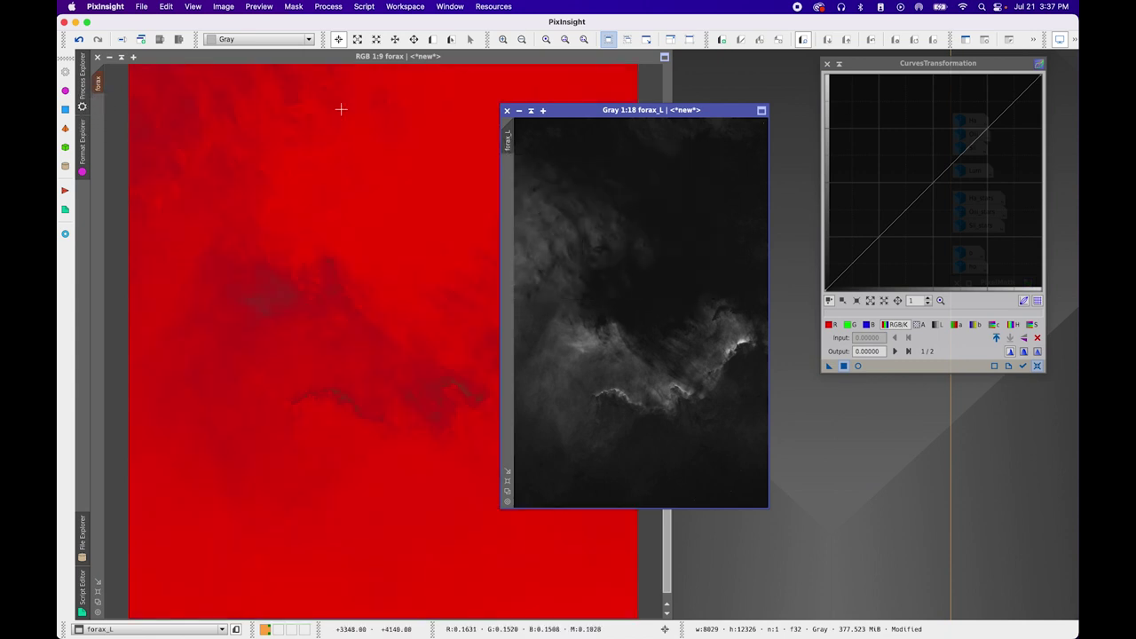
pyautogui.click(519, 110)
pyautogui.moveTo(658, 317); pyautogui.dragTo(989, 401)
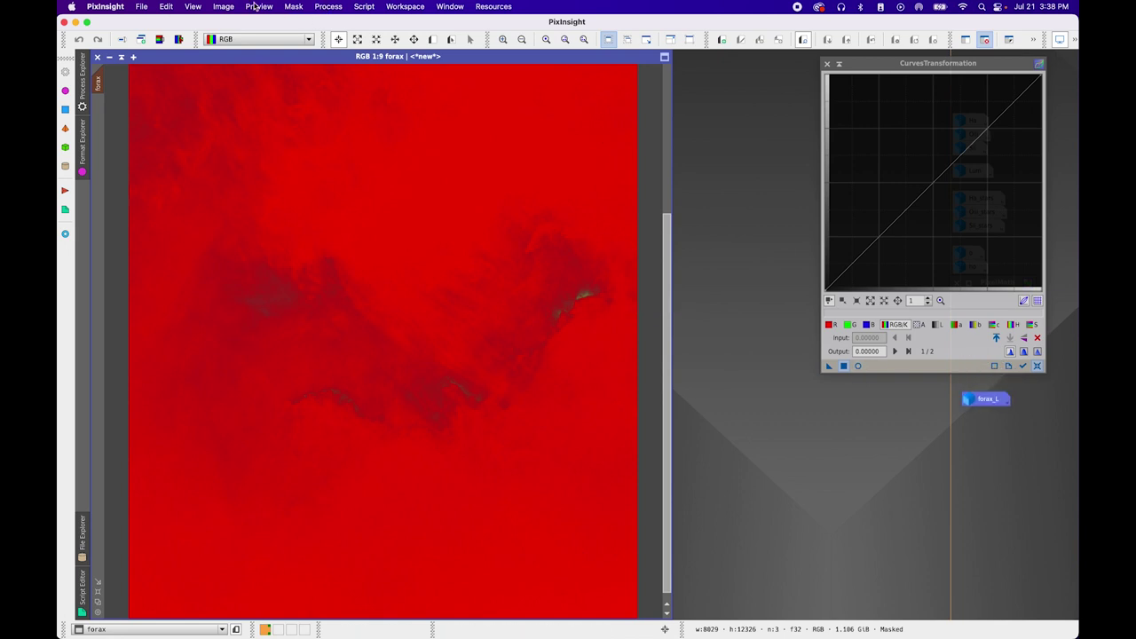
# Preview the masked forax image in real time with a curve point at about 0.63 input, 0.85 output, and set the preview quality to Maximum
pyautogui.click(857, 365)
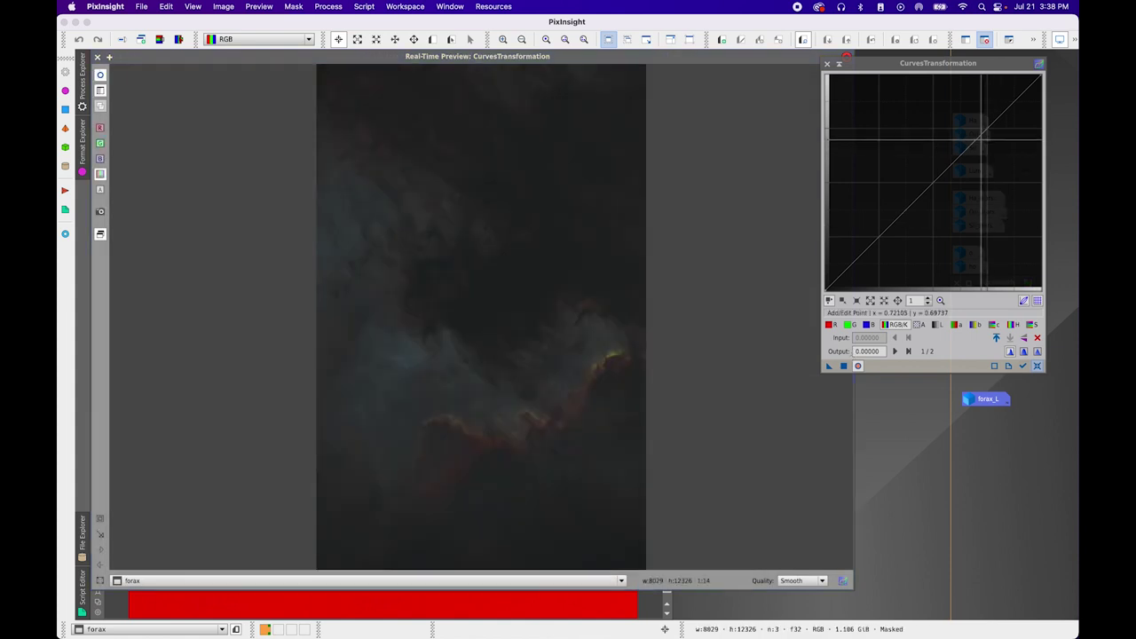
pyautogui.click(969, 116)
pyautogui.moveTo(969, 116)
pyautogui.mouseDown()
pyautogui.moveTo(944, 101)
pyautogui.moveTo(959, 106)
pyautogui.mouseUp()
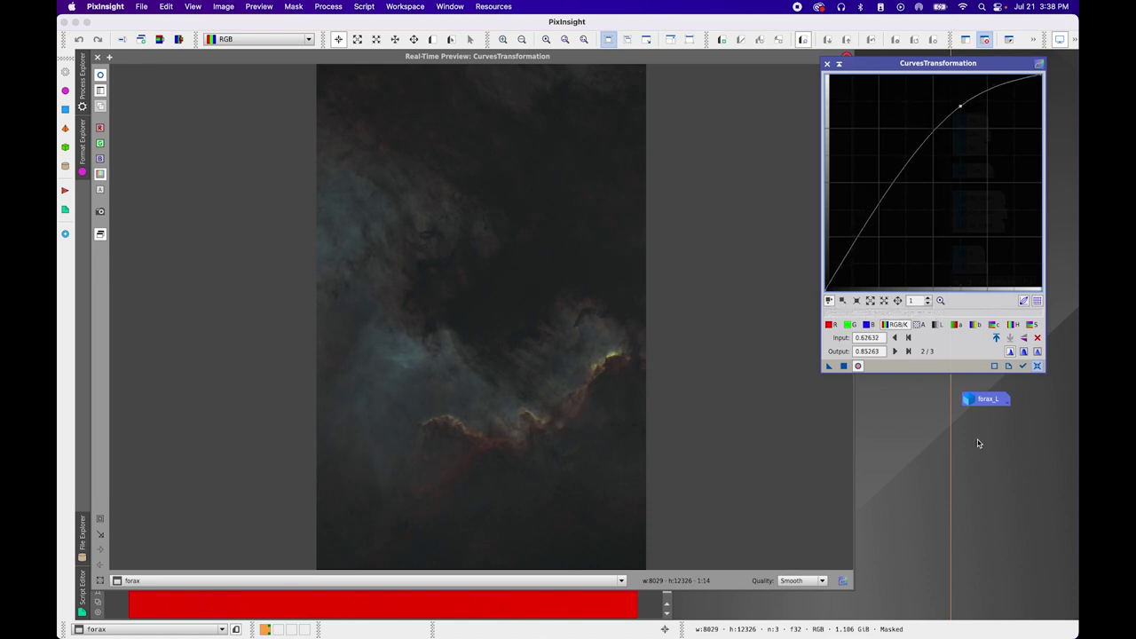
pyautogui.click(807, 581)
pyautogui.click(804, 413)
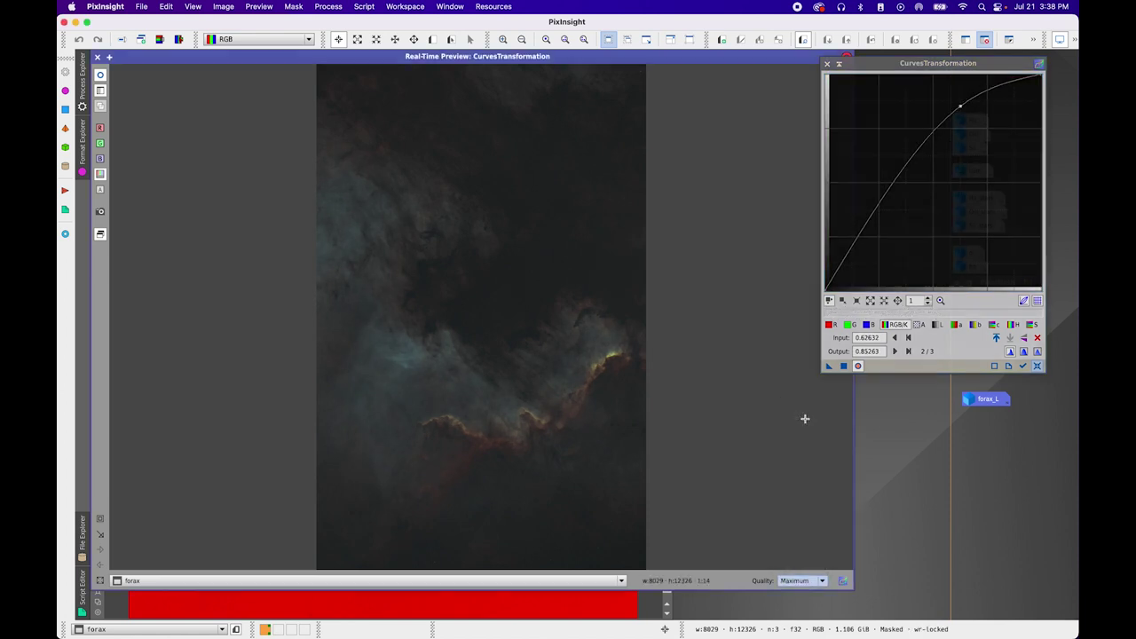
# Reshape the RGB/K curve with points at about 0.76/0.89 and 0.14/0.12, and apply it to the masked forax image
pyautogui.moveTo(959, 107); pyautogui.dragTo(989, 98)
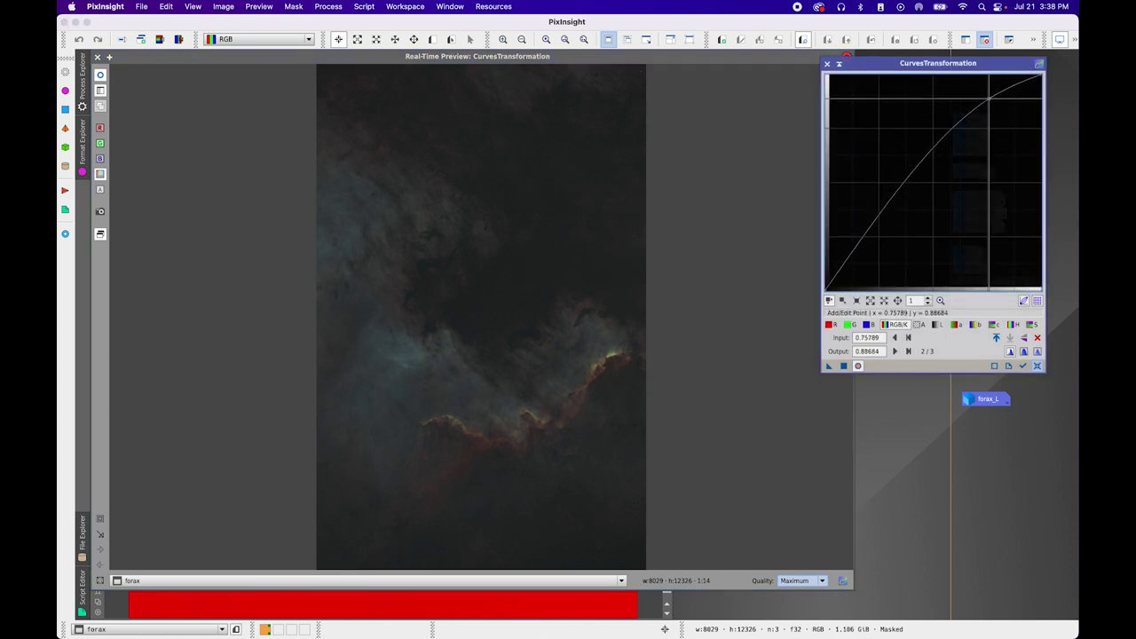
pyautogui.moveTo(858, 241); pyautogui.dragTo(854, 264)
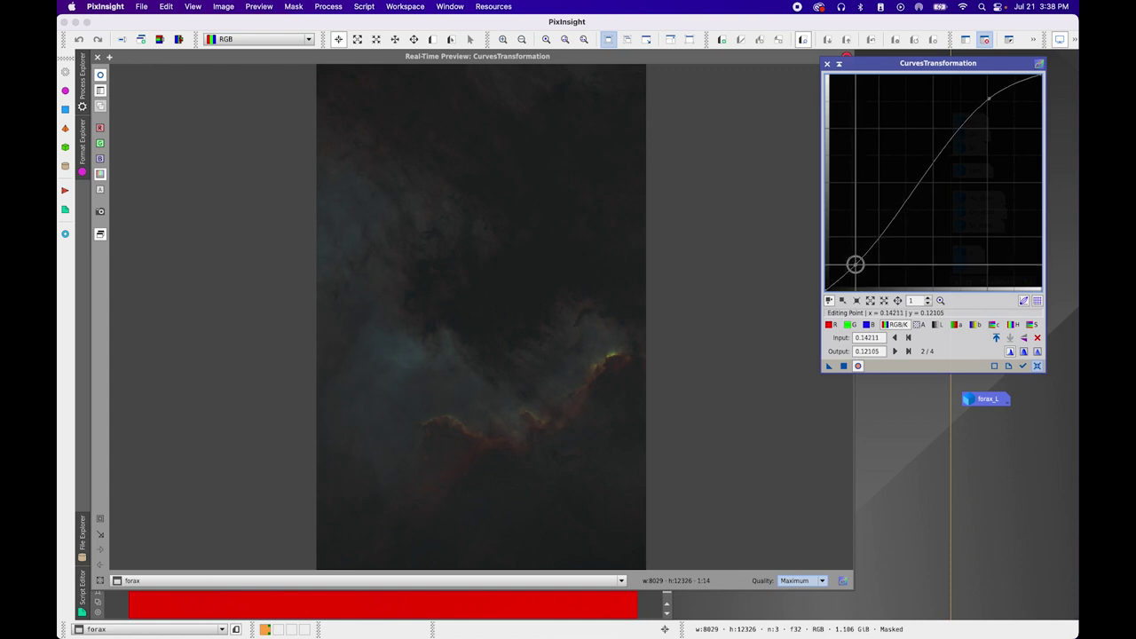
pyautogui.click(844, 365)
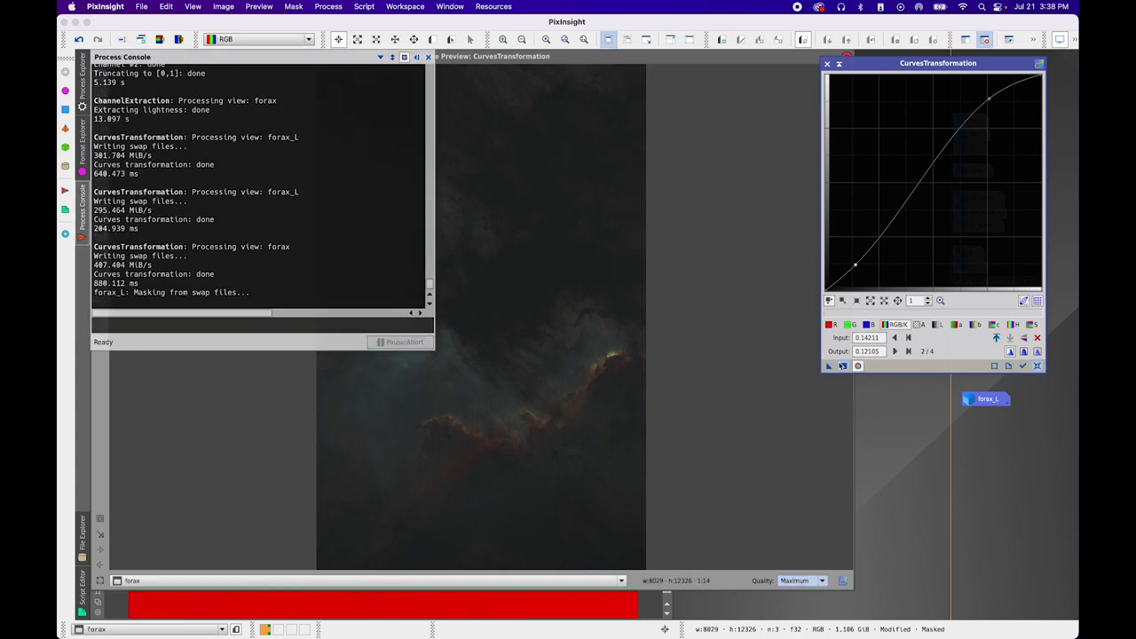
pyautogui.click(428, 58)
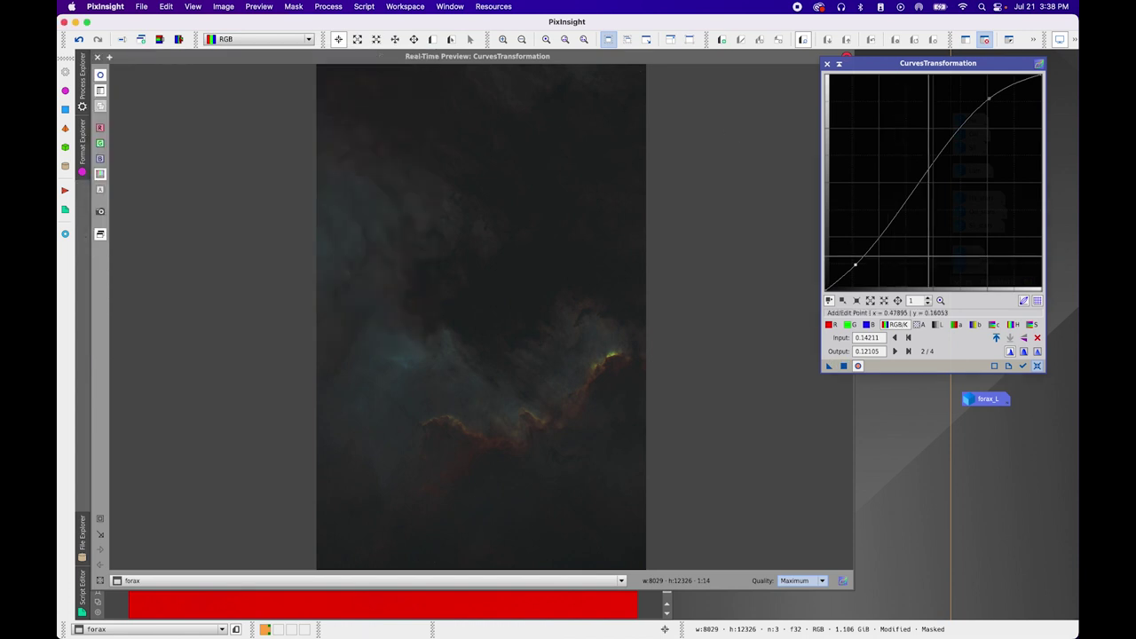
# Invert the mask on forax, reset the curve, and shape a new S-curve with points at about 0.75/0.88 and 0.16/0.12
pyautogui.click(296, 8)
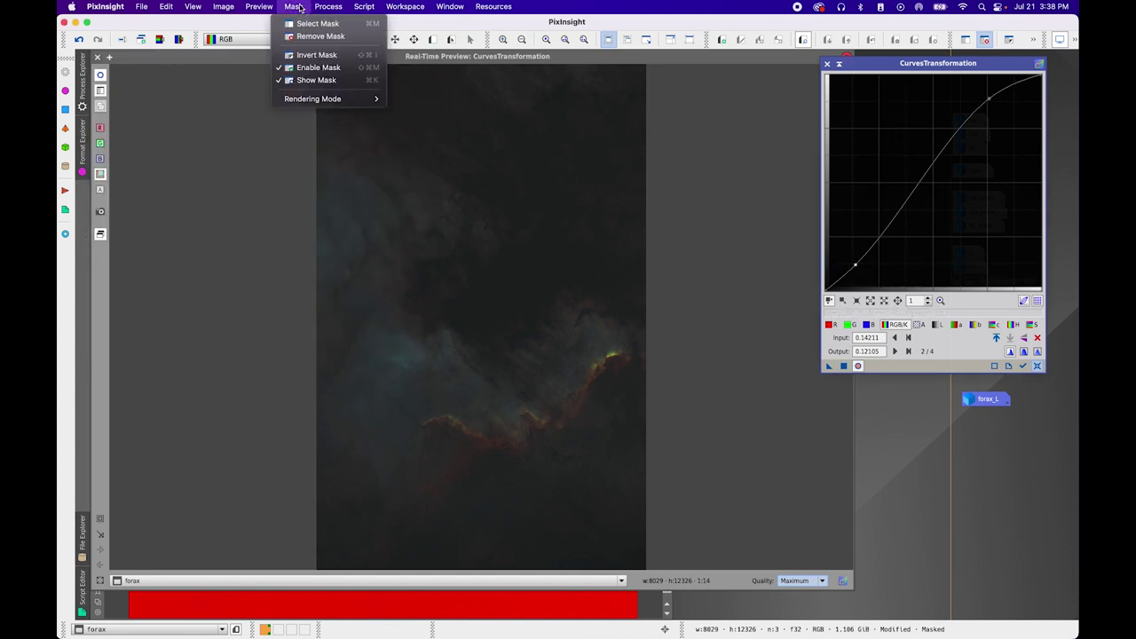
pyautogui.click(309, 54)
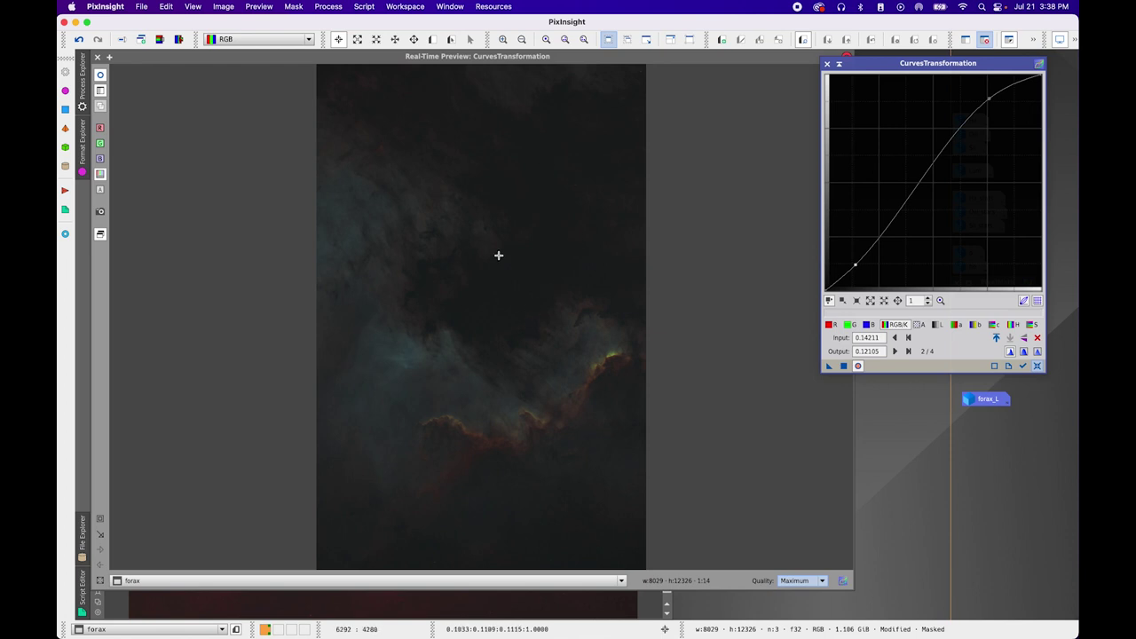
pyautogui.click(1037, 366)
pyautogui.moveTo(979, 135); pyautogui.dragTo(986, 99)
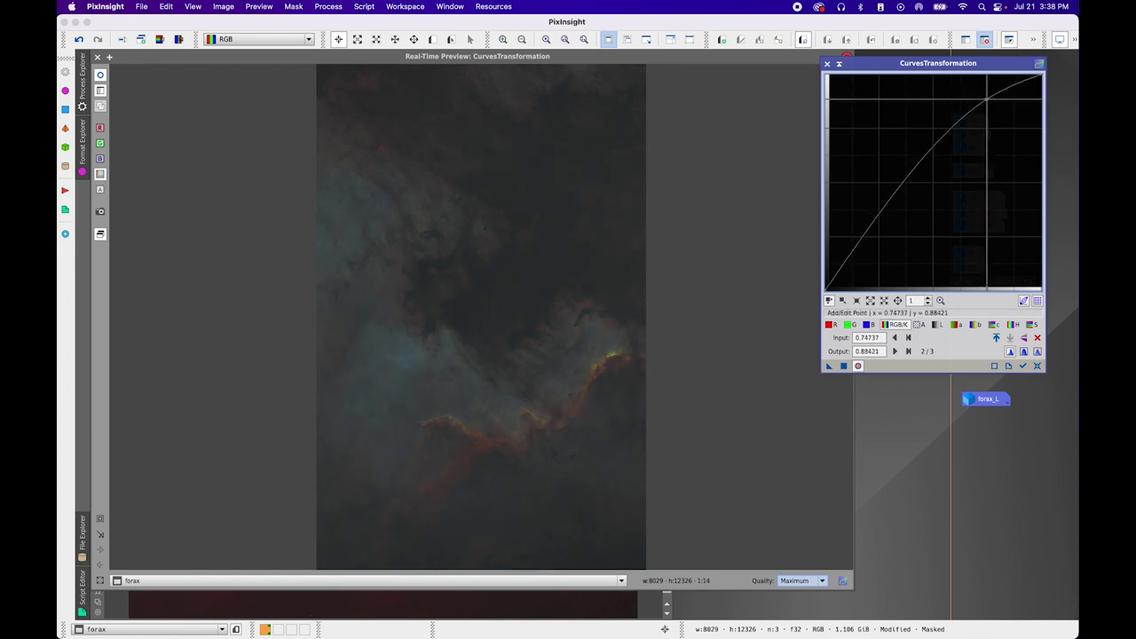
pyautogui.click(861, 262)
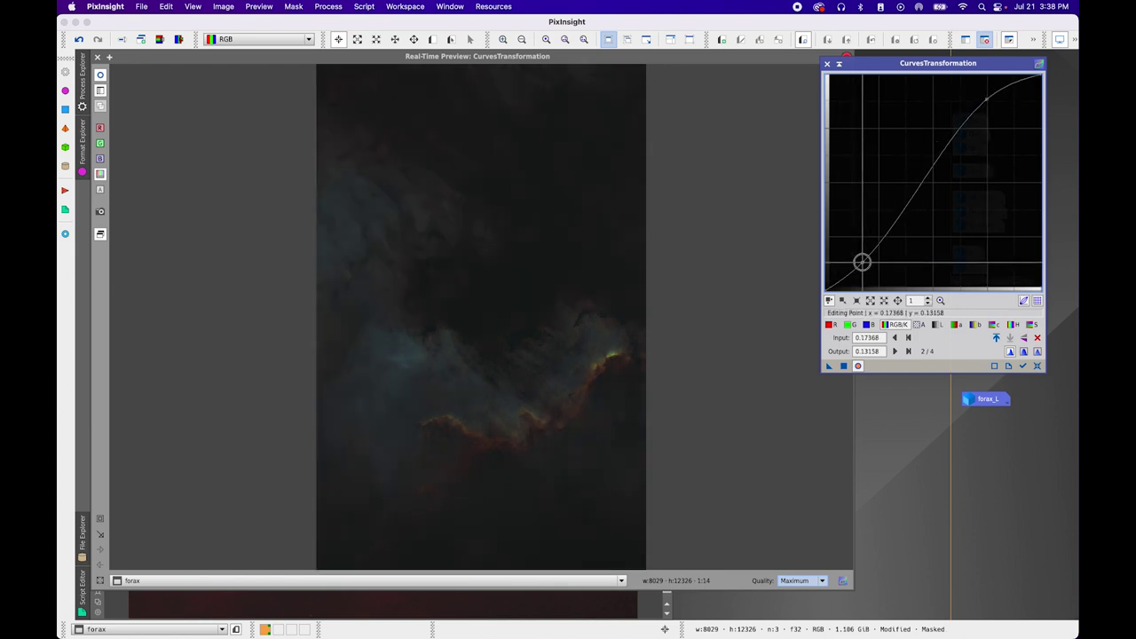
pyautogui.moveTo(862, 262); pyautogui.dragTo(859, 264)
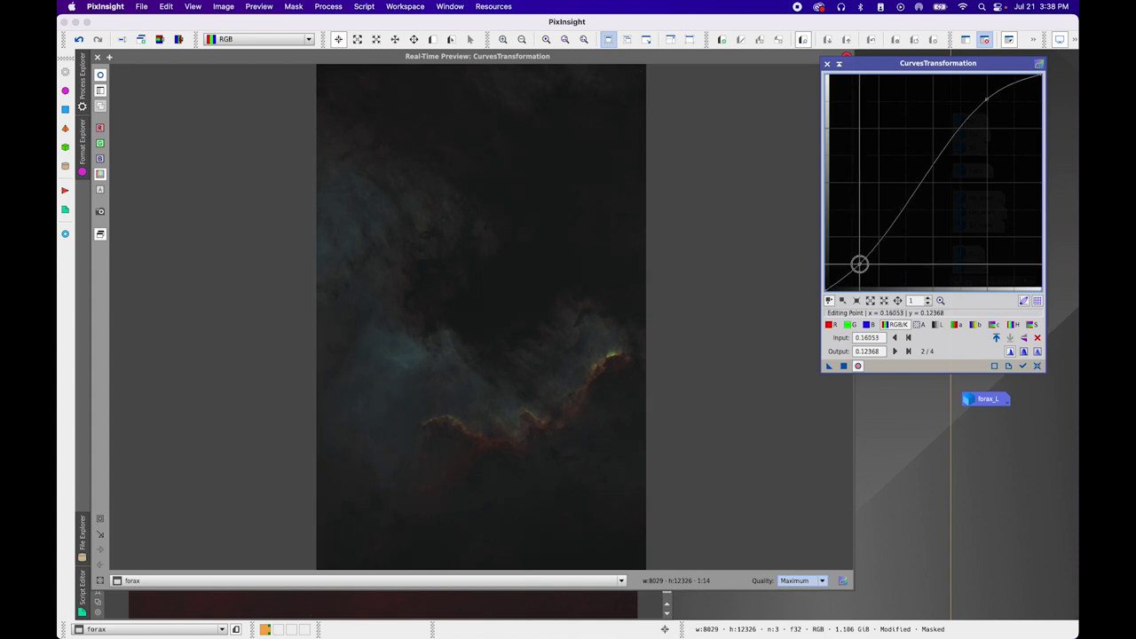
# Add a midtone point at about 0.44 input, 0.55 output and apply the curve to forax through the inverted mask
pyautogui.moveTo(916, 181); pyautogui.dragTo(921, 171)
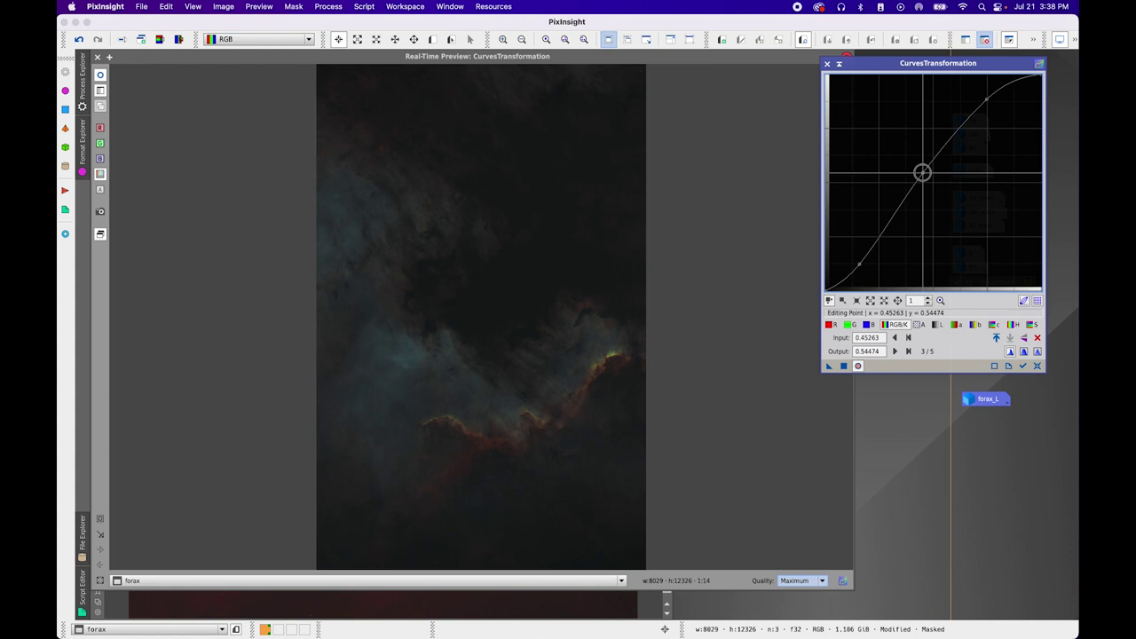
pyautogui.moveTo(922, 172); pyautogui.dragTo(921, 170)
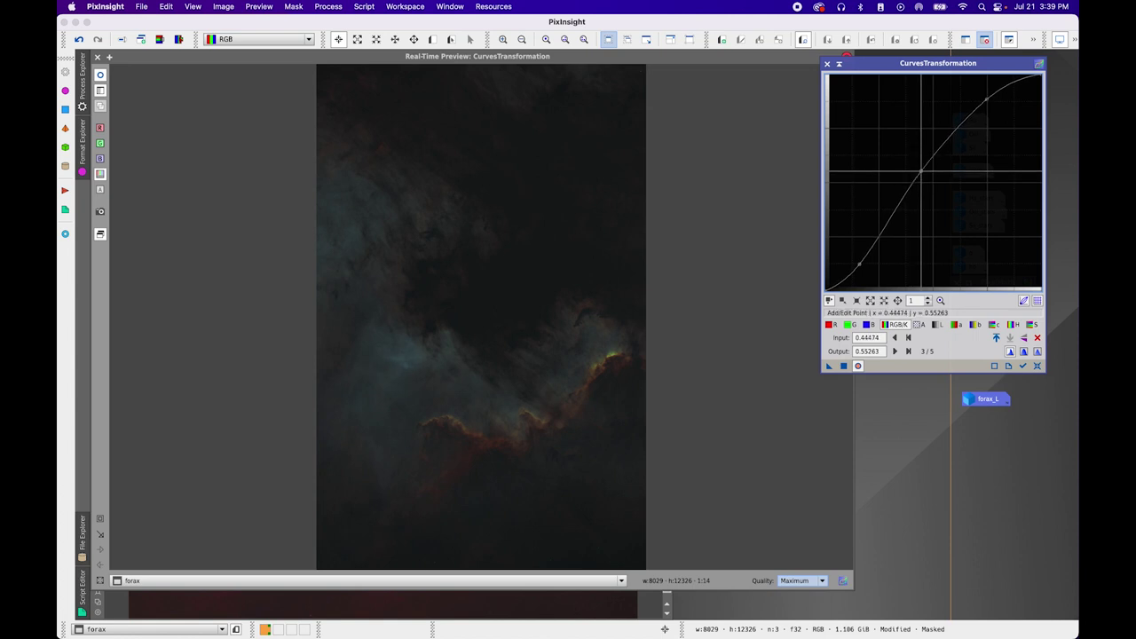
pyautogui.click(843, 366)
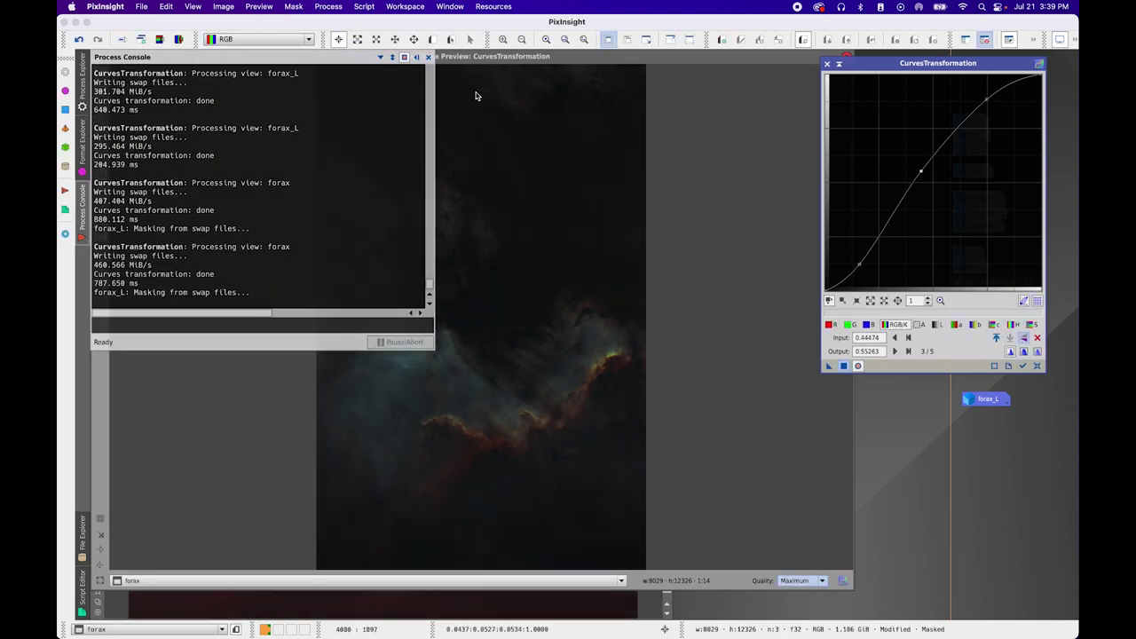
pyautogui.click(428, 58)
# Reset the curve and shape another S-curve for the masked forax image with points at about 0.68/0.89 and 0.13/0.13
pyautogui.click(1036, 366)
pyautogui.moveTo(976, 138); pyautogui.dragTo(972, 99)
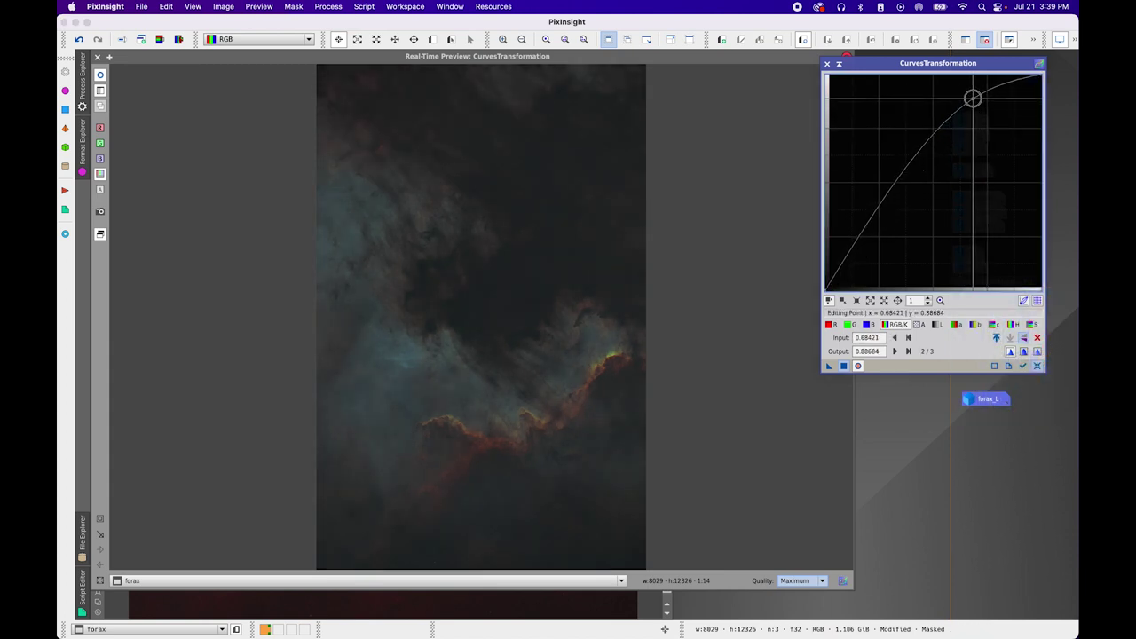
pyautogui.click(852, 261)
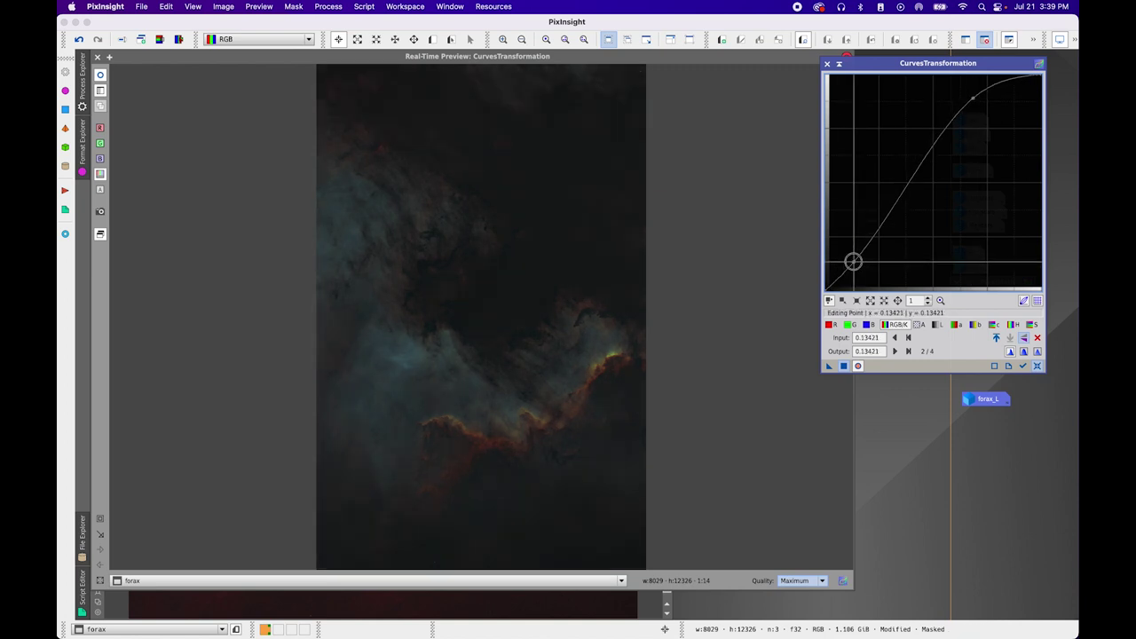
pyautogui.moveTo(853, 260); pyautogui.dragTo(852, 263)
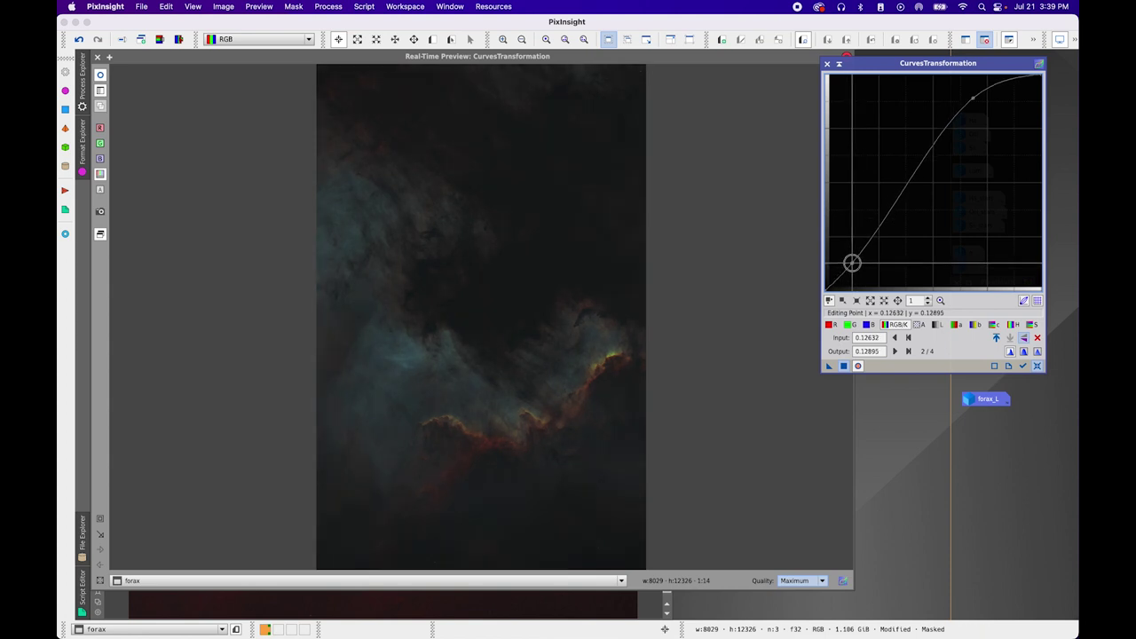
pyautogui.moveTo(828, 366); pyautogui.dragTo(815, 215)
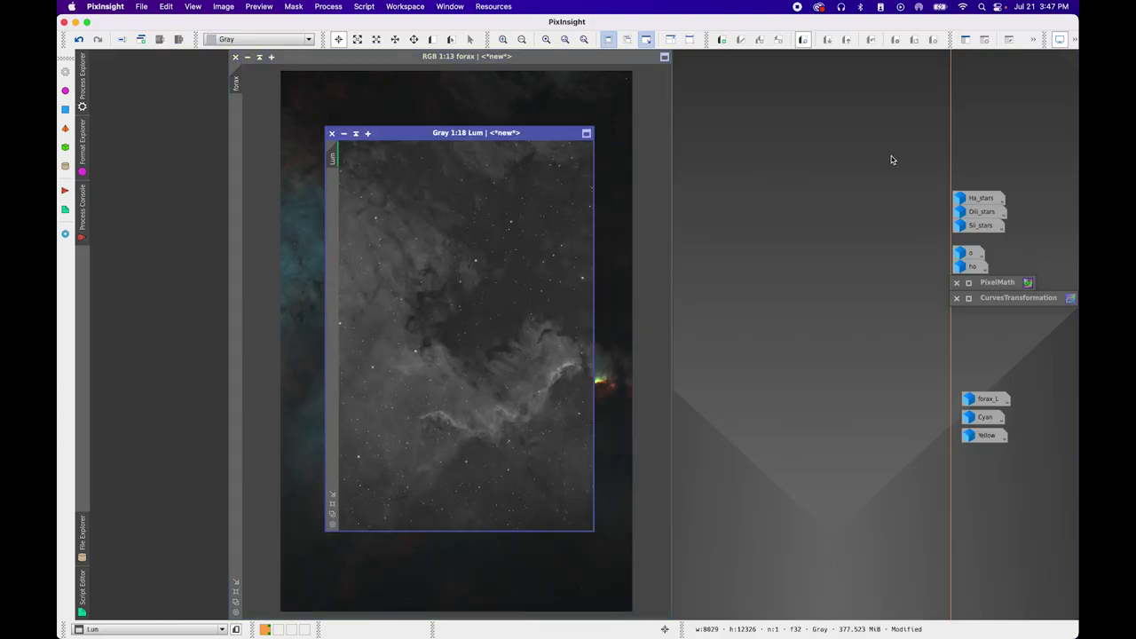
# Minimise forax, park its icon above forax_L, and reposition the Lum image window
pyautogui.click(248, 57)
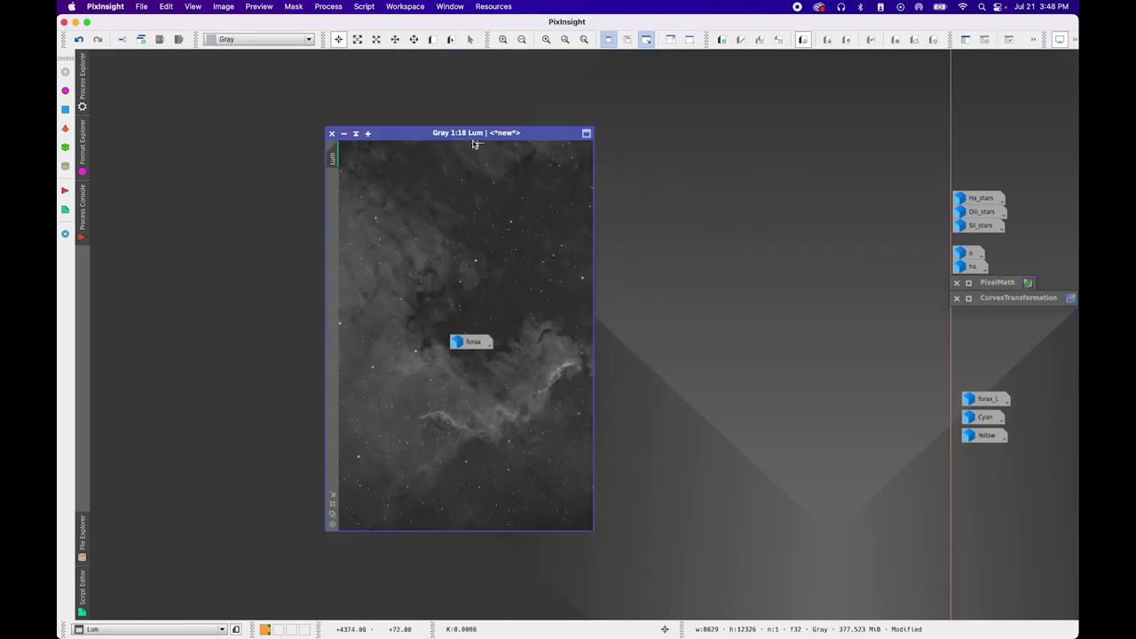
pyautogui.click(484, 342)
pyautogui.moveTo(484, 342); pyautogui.dragTo(983, 357)
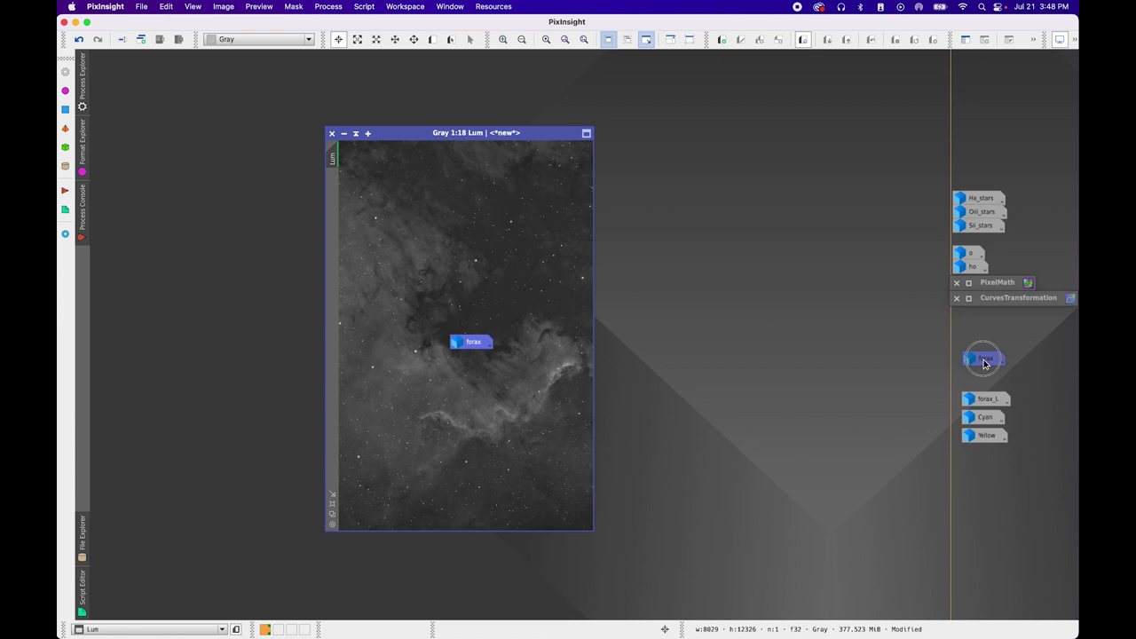
pyautogui.moveTo(422, 133); pyautogui.dragTo(381, 118)
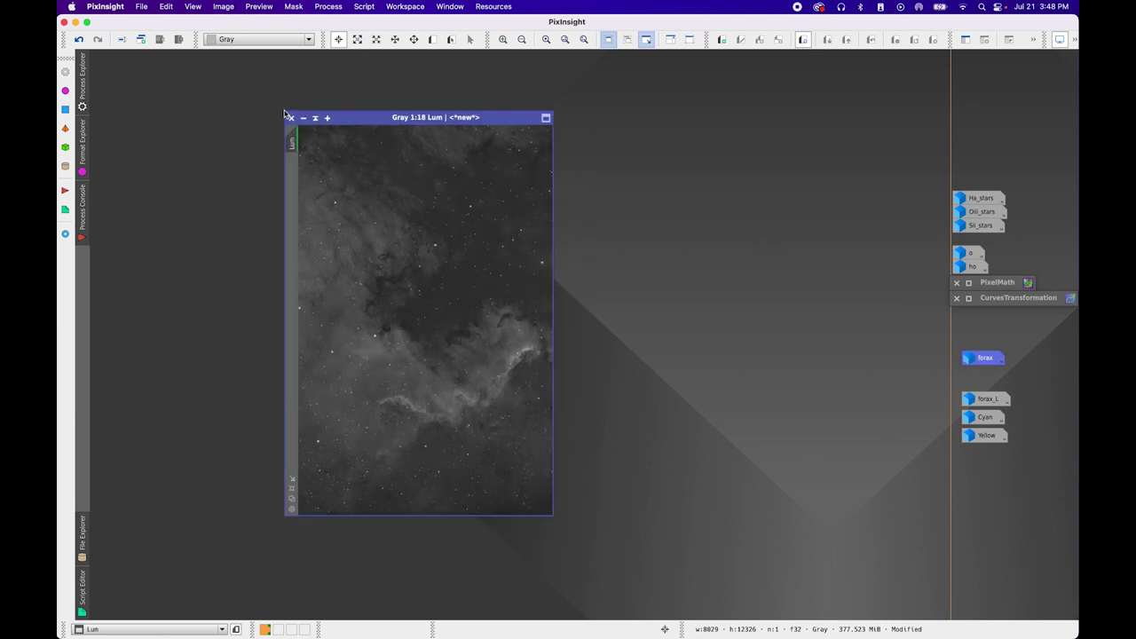
# Remove the stars from the Lum image with StarXTerminator, with star image generation and unscreening off and Linear on
pyautogui.click(321, 6)
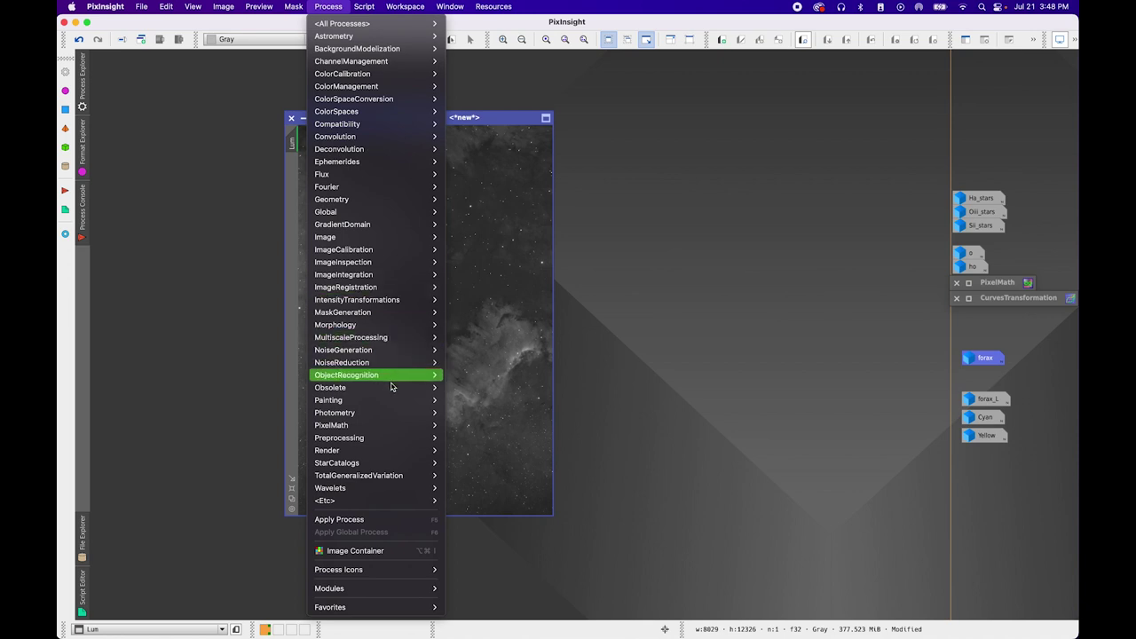
pyautogui.moveTo(387, 376)
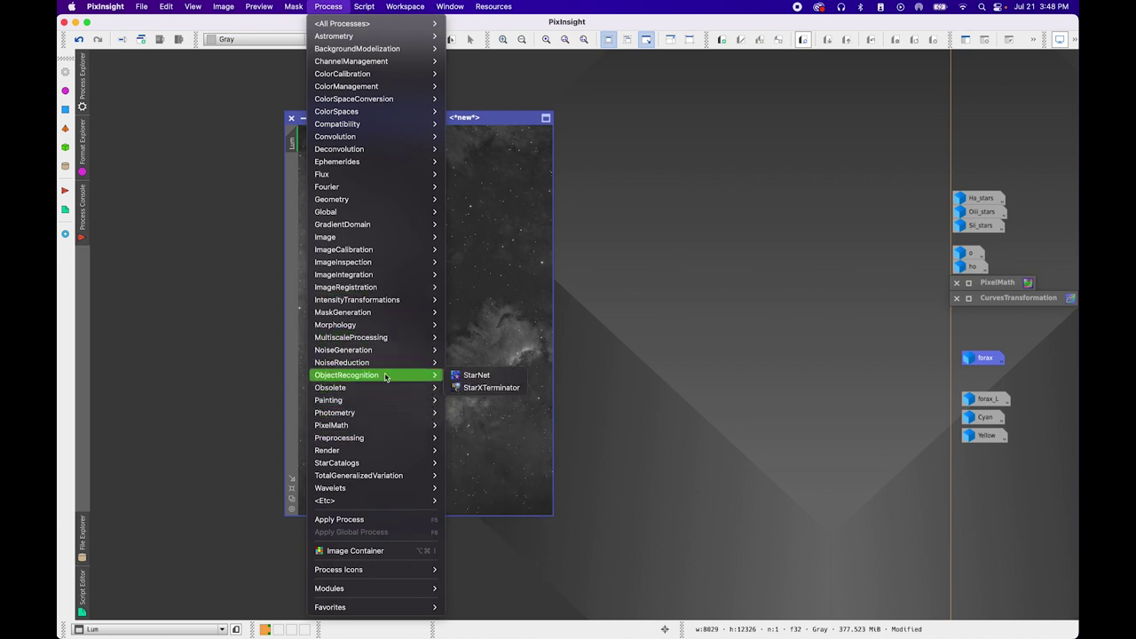
pyautogui.click(466, 387)
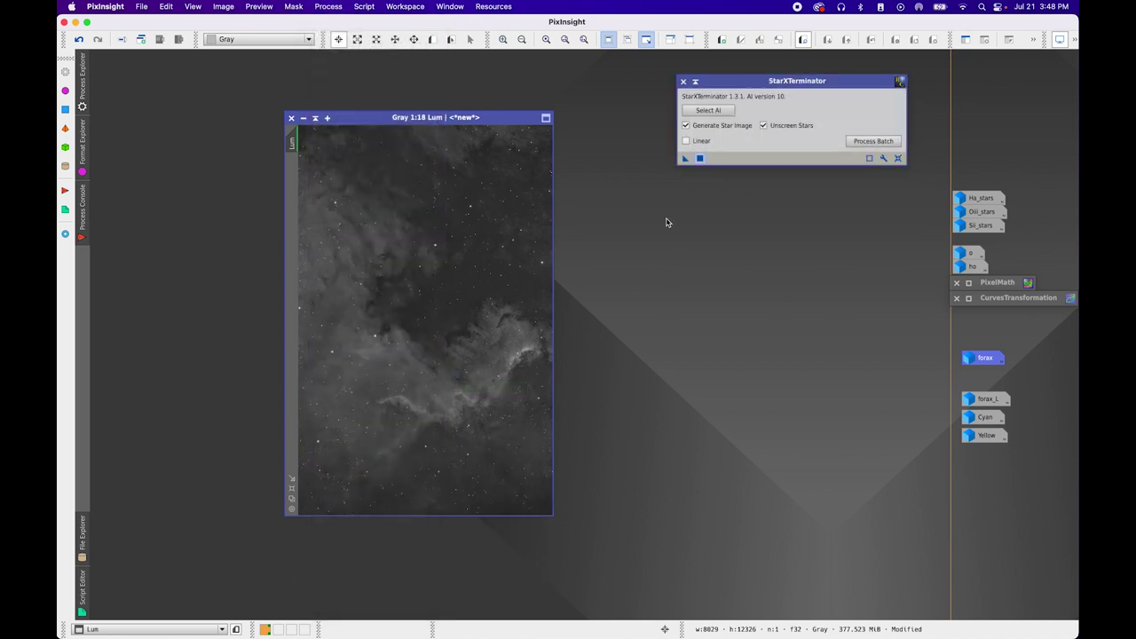
pyautogui.click(763, 125)
pyautogui.click(685, 125)
pyautogui.click(685, 140)
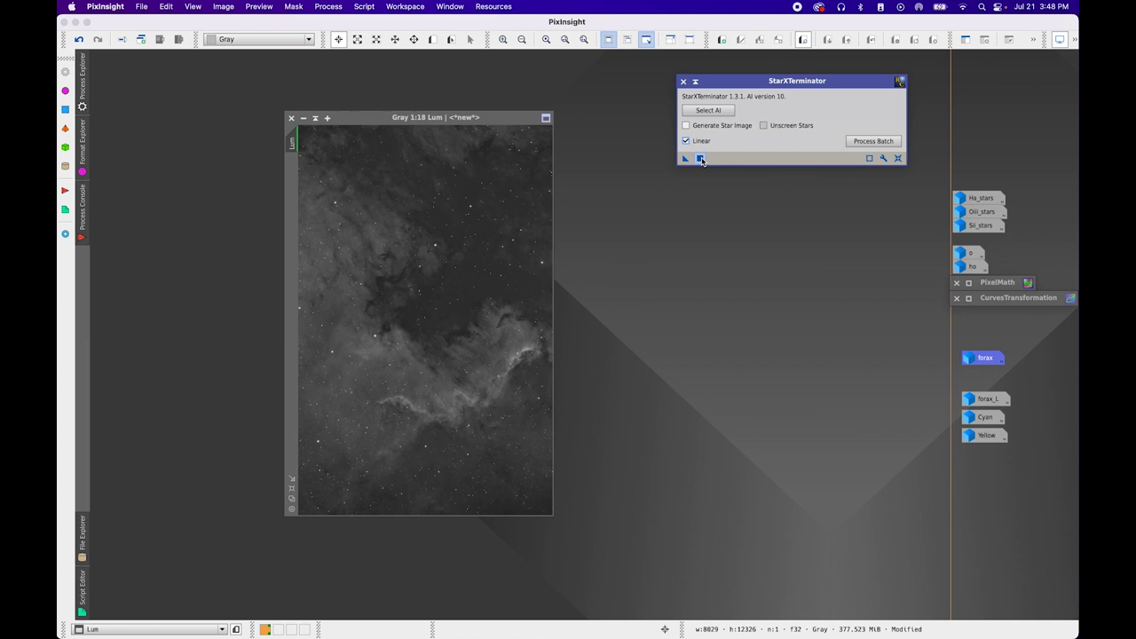
pyautogui.click(700, 158)
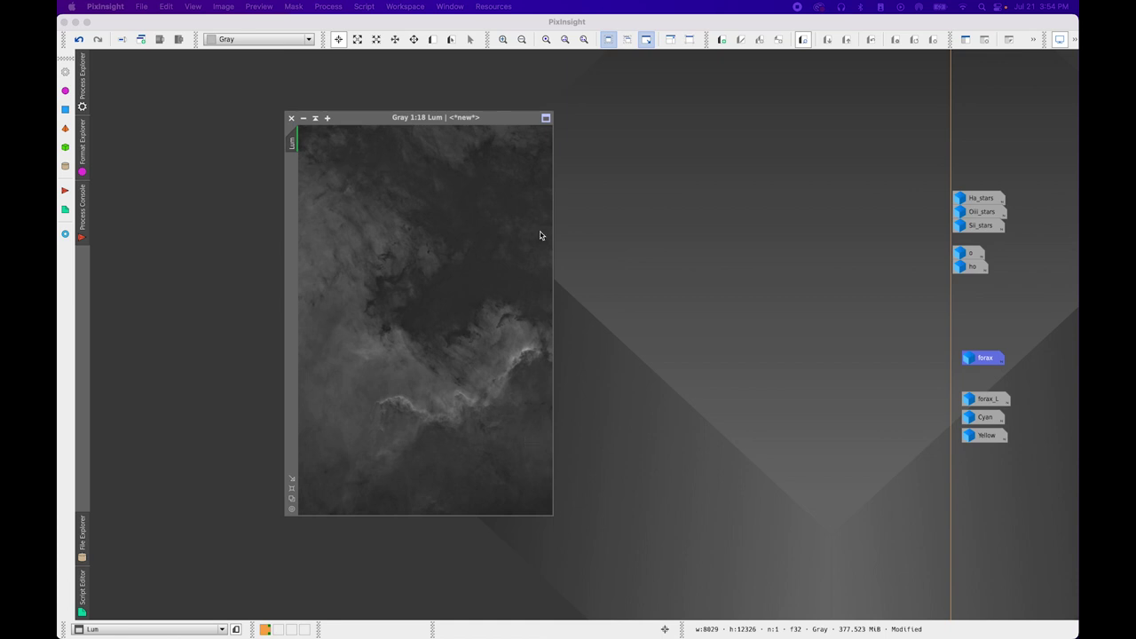
# Close StarXTerminator, stretch the starless Lum image with MaskedStretch at its default settings, and minimise Lum
pyautogui.click(632, 224)
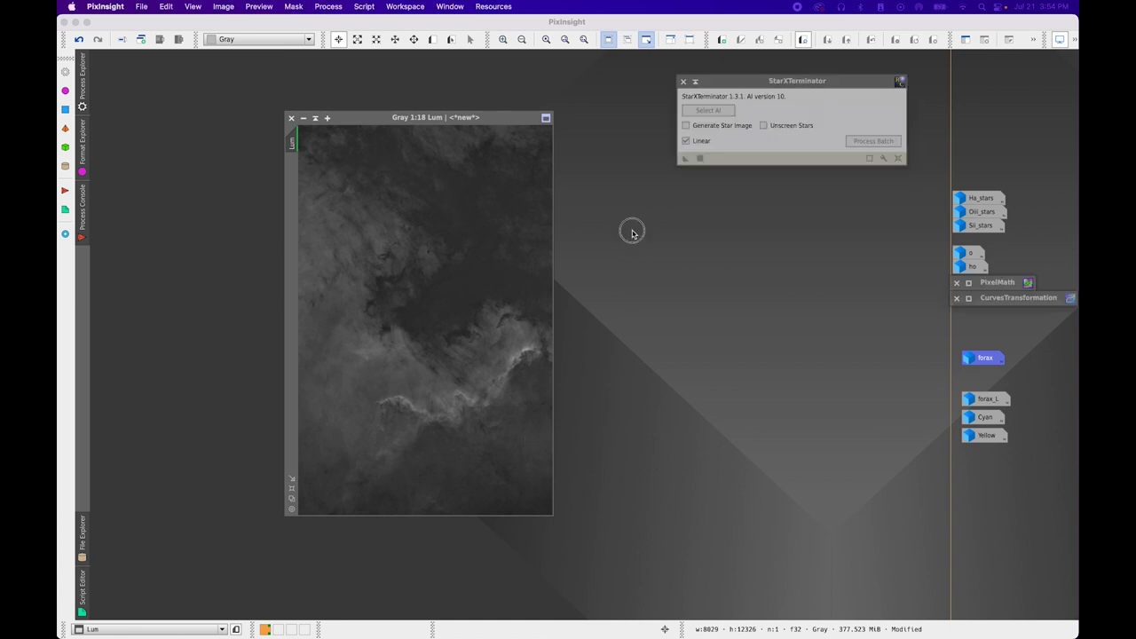
pyautogui.click(683, 81)
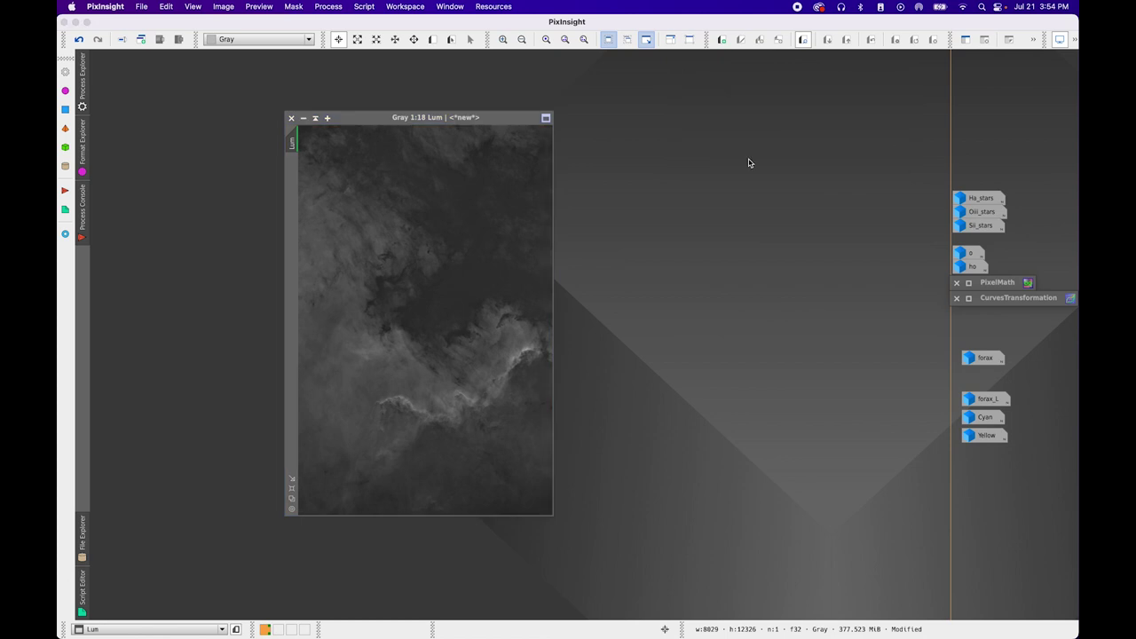
pyautogui.click(327, 7)
pyautogui.moveTo(355, 23)
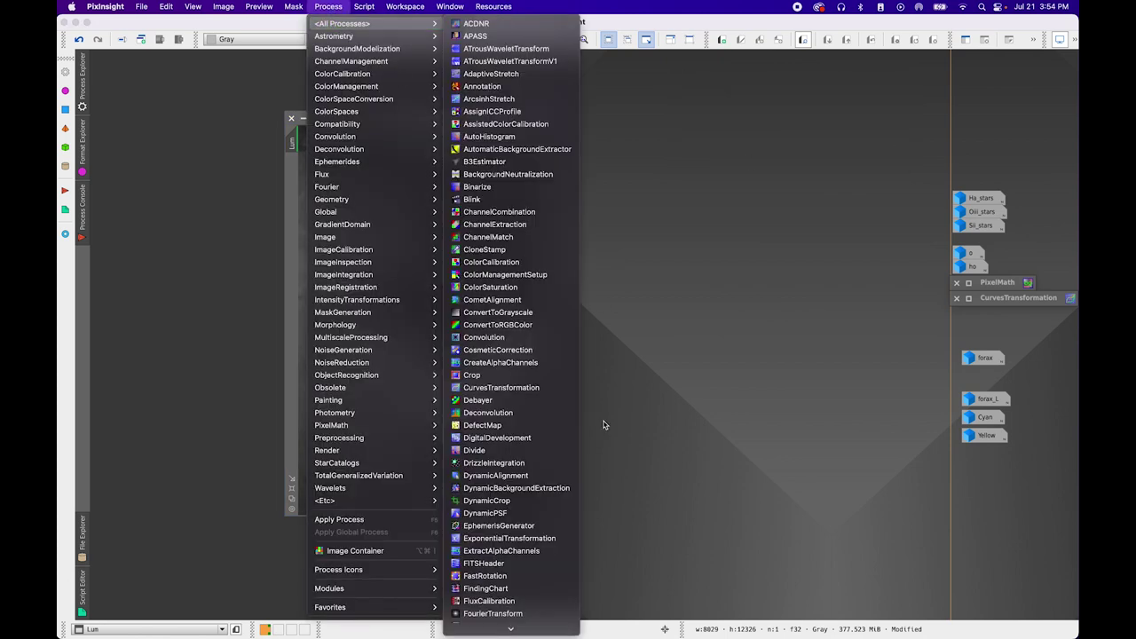
pyautogui.scroll(-10, 528, 551)
pyautogui.scroll(-5, 528, 551)
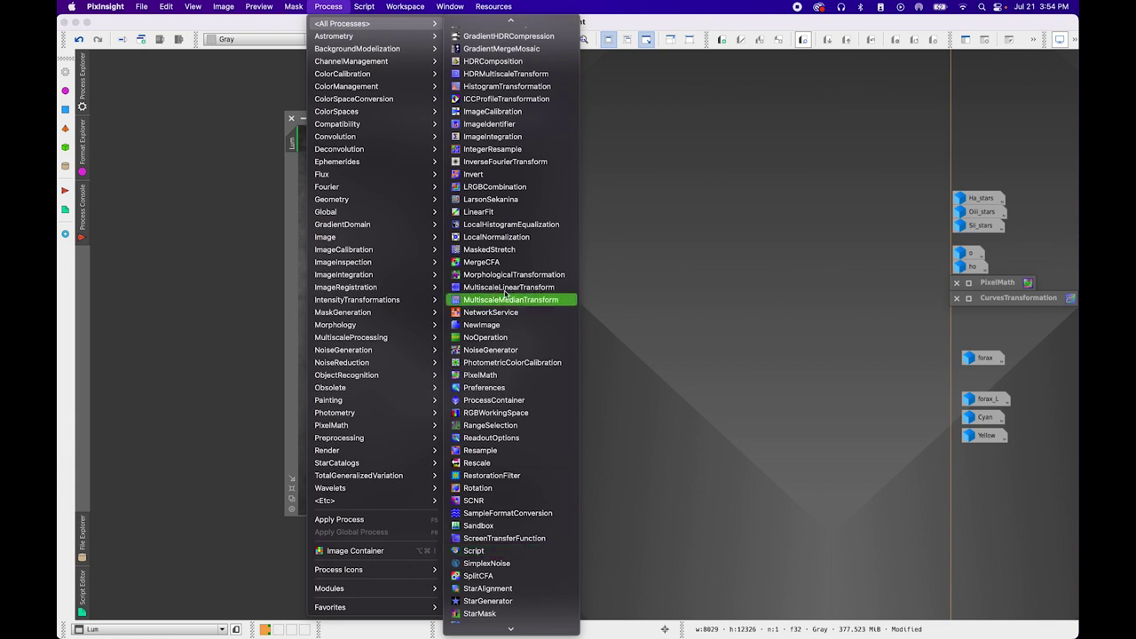
pyautogui.click(488, 250)
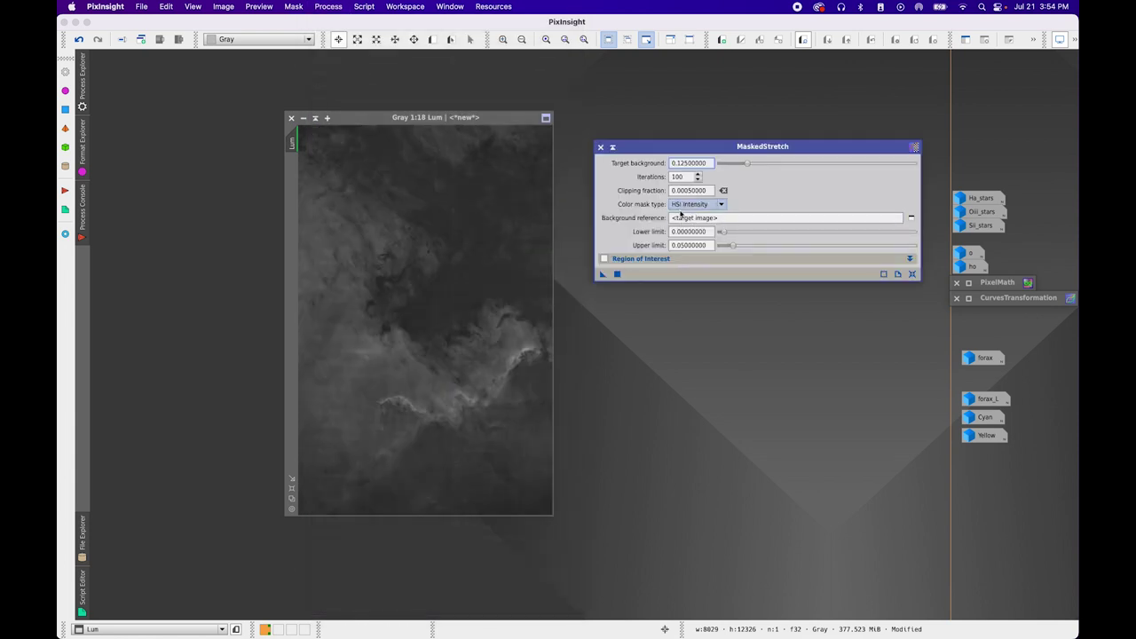
pyautogui.click(617, 275)
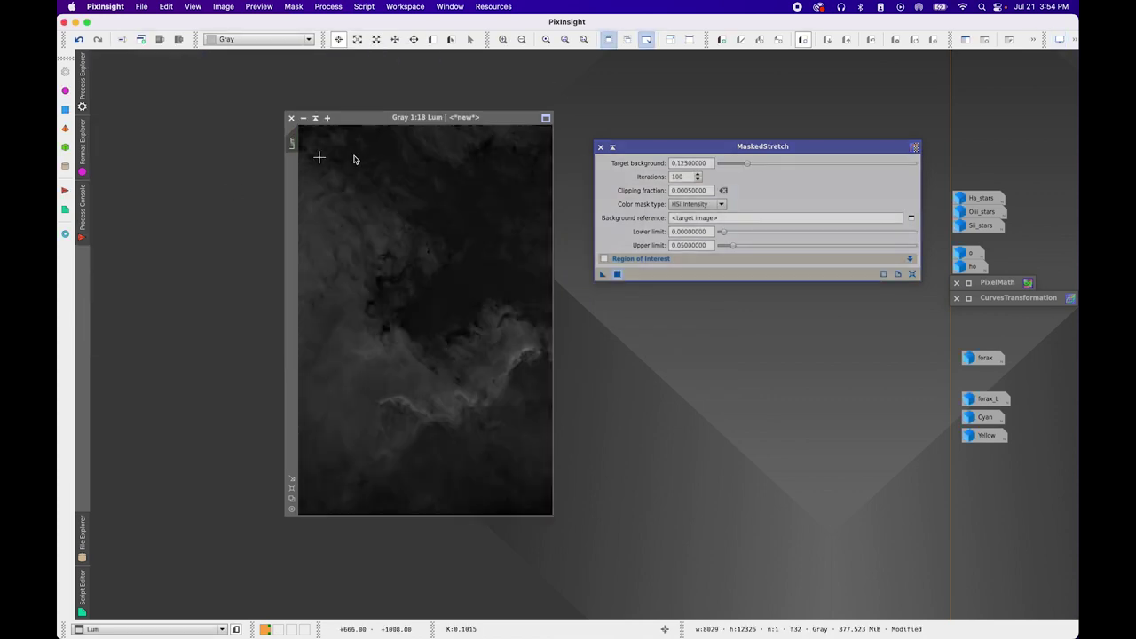
pyautogui.click(302, 117)
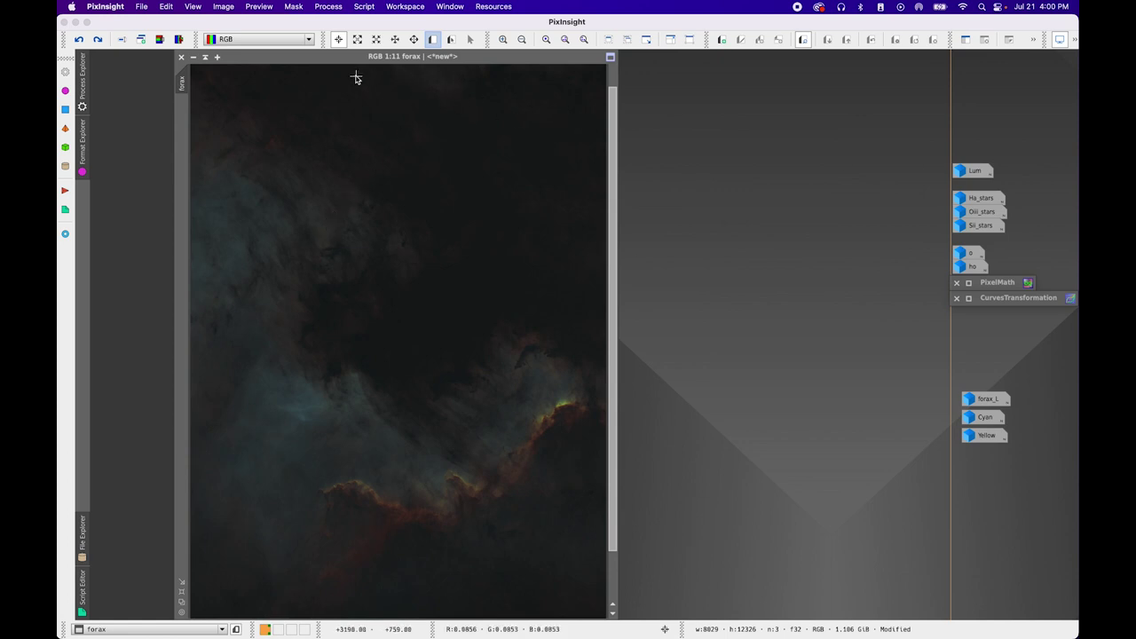
# Start LRGBCombination for forax with the R, G and B channels disabled, leaving only L enabled
pyautogui.click(328, 7)
pyautogui.moveTo(341, 24)
pyautogui.scroll(-10, 524, 453)
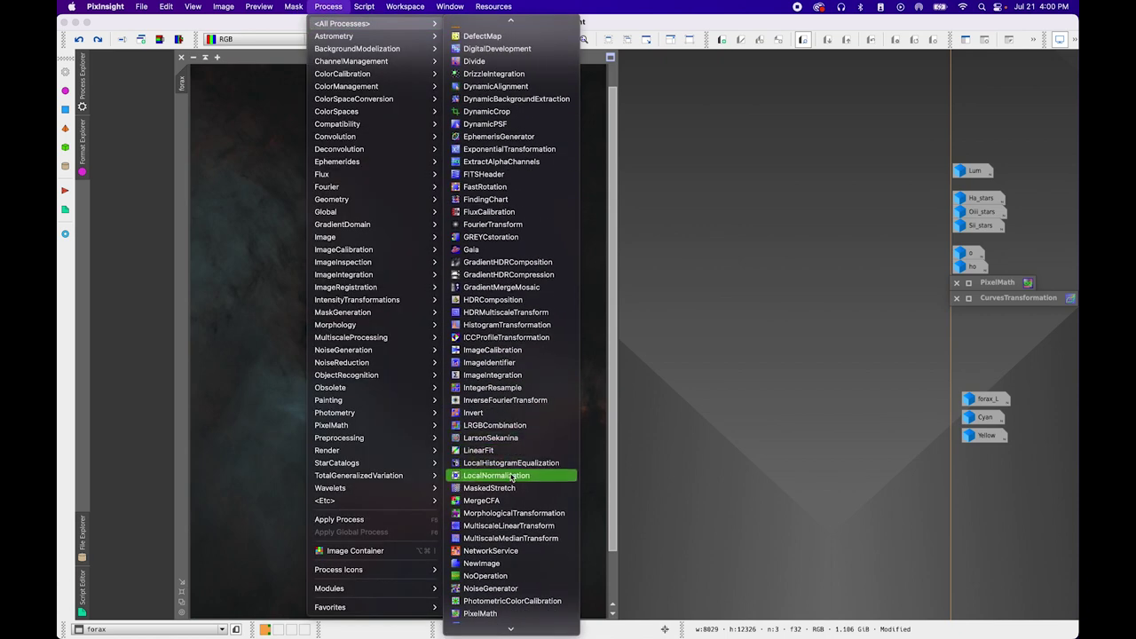
pyautogui.click(510, 426)
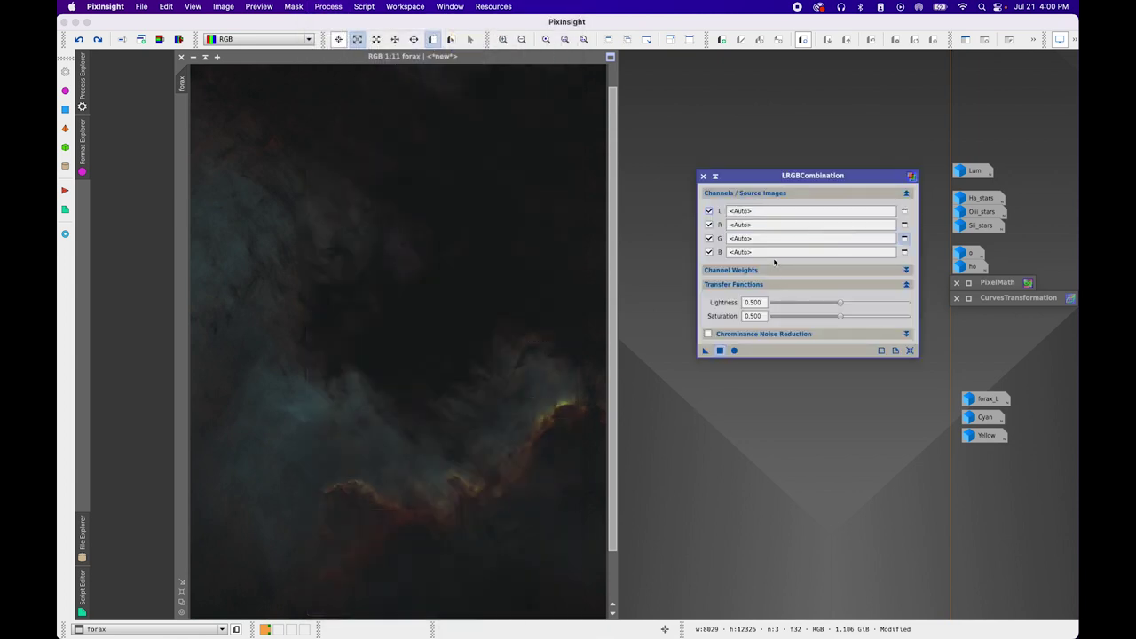
pyautogui.click(709, 224)
pyautogui.click(709, 238)
pyautogui.click(708, 252)
# Set Lum as the lightness source, apply the LRGB combination to forax, and close the process
pyautogui.click(903, 211)
pyautogui.click(585, 318)
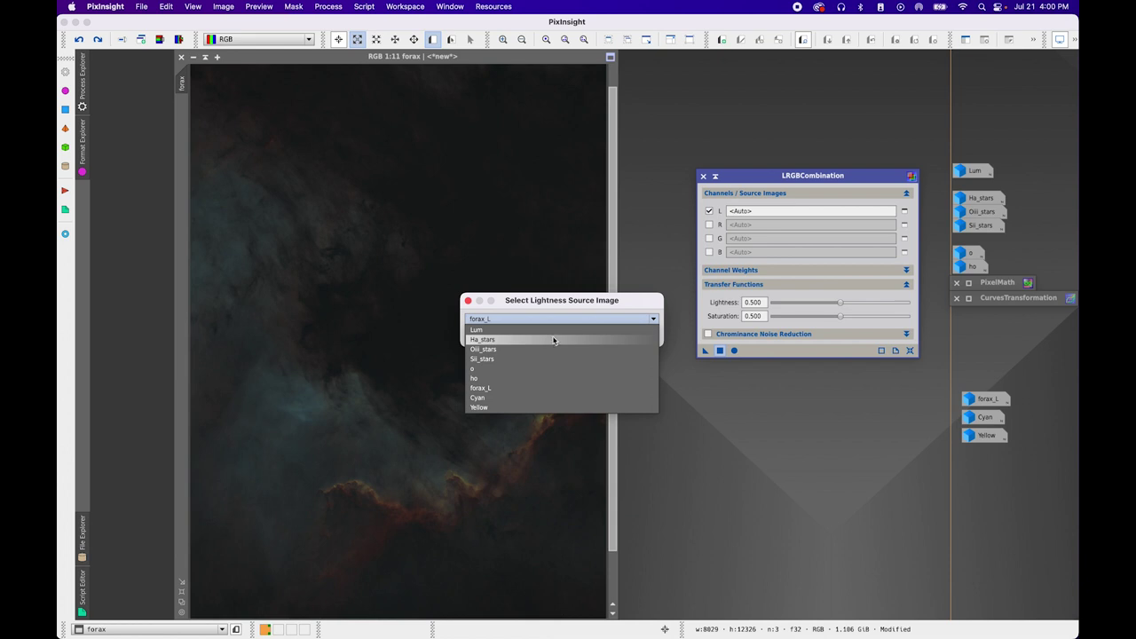
pyautogui.click(477, 329)
pyautogui.click(578, 338)
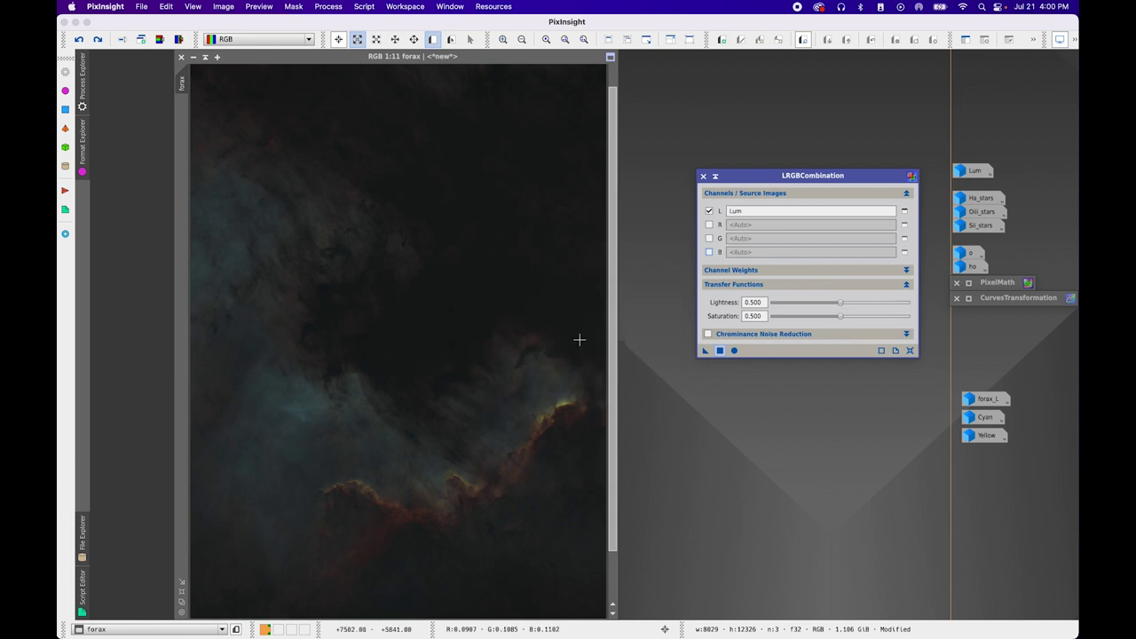
pyautogui.click(720, 350)
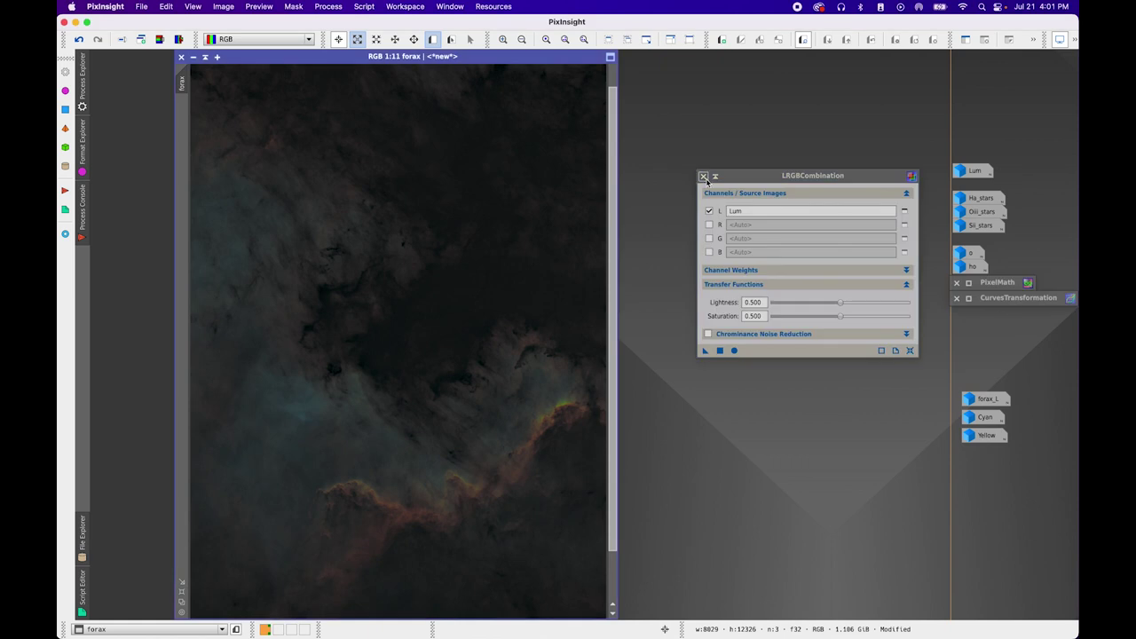
pyautogui.click(702, 176)
# Try a saturation curve in the forax preview with a point at about 0.49 input, 0.55 output
pyautogui.doubleClick(1004, 302)
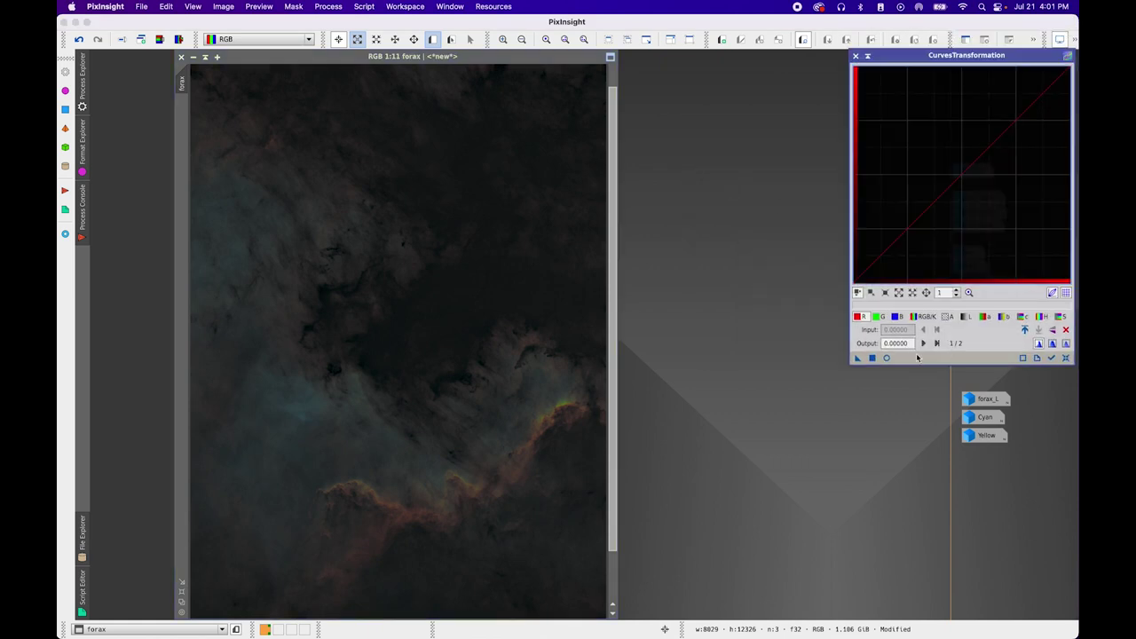
pyautogui.click(886, 358)
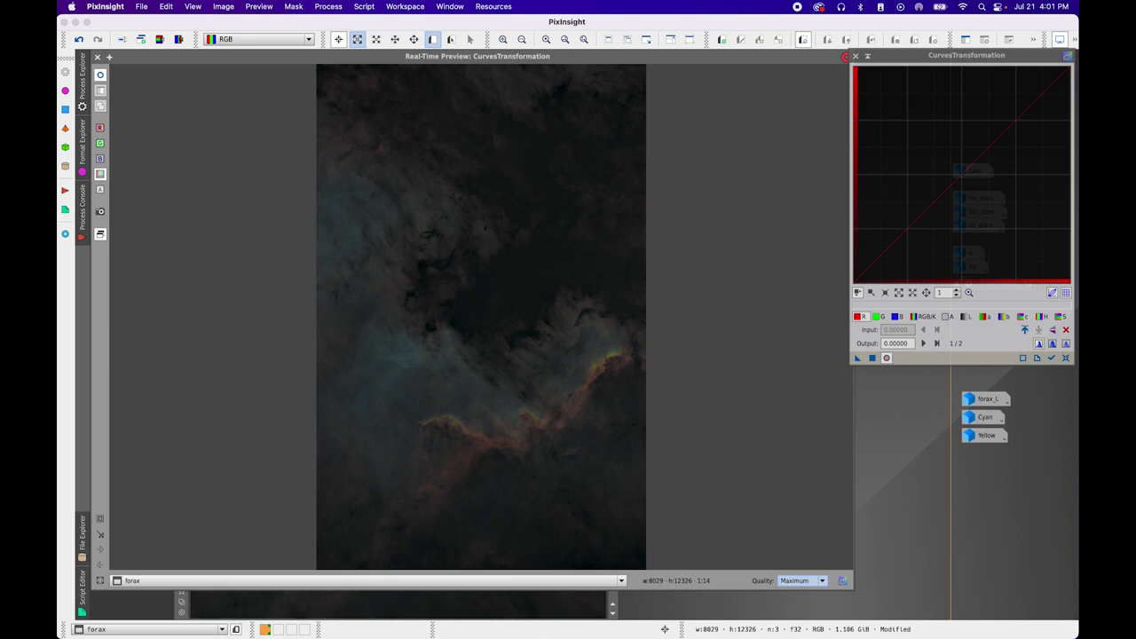
pyautogui.moveTo(964, 172); pyautogui.dragTo(947, 158)
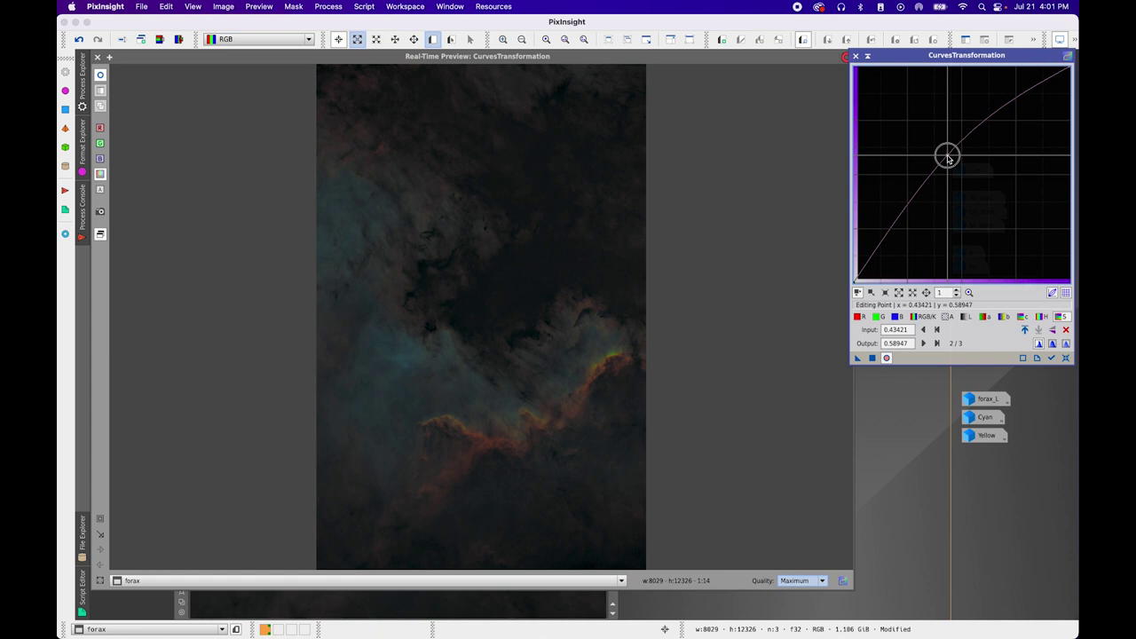
pyautogui.moveTo(948, 158)
pyautogui.mouseDown()
pyautogui.moveTo(953, 169)
pyautogui.moveTo(939, 147)
pyautogui.moveTo(958, 165)
pyautogui.mouseUp()
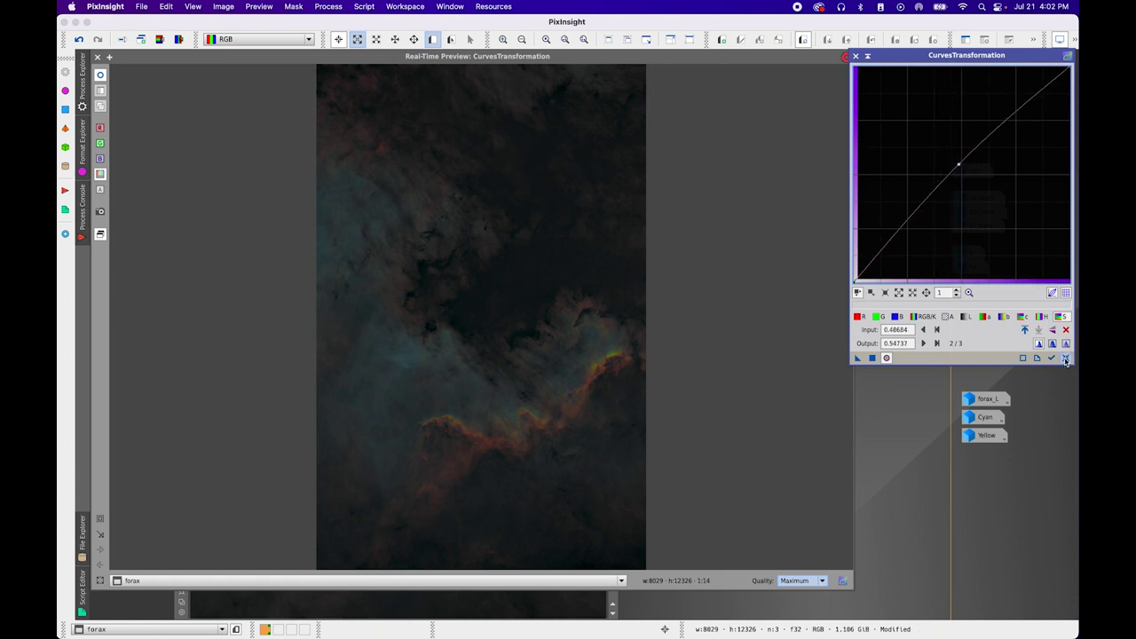
pyautogui.click(1066, 357)
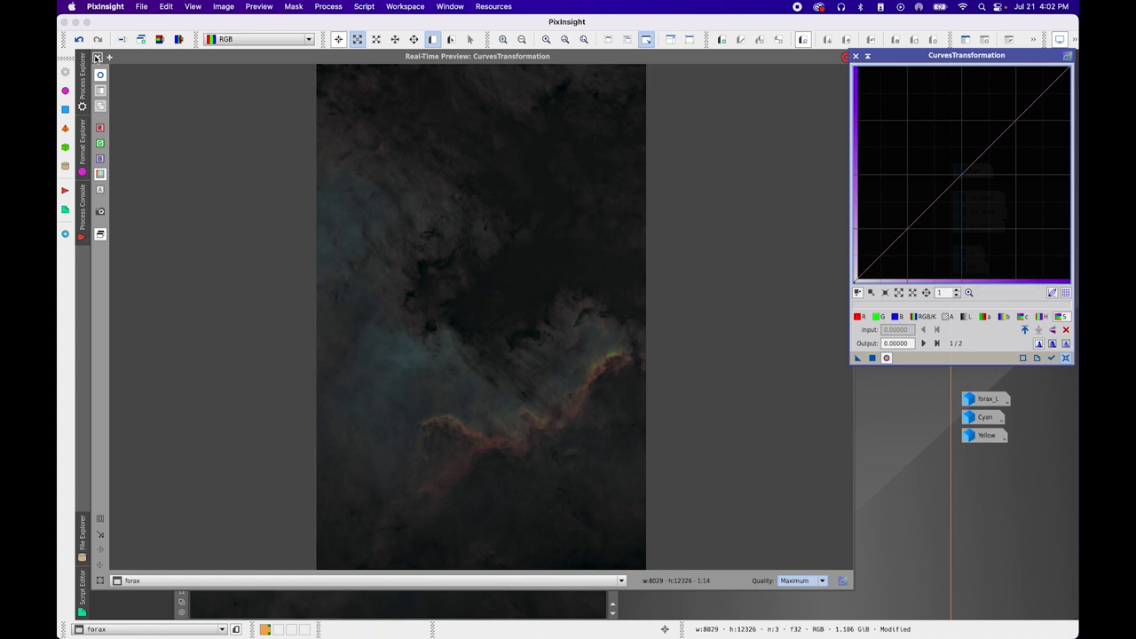
pyautogui.click(96, 59)
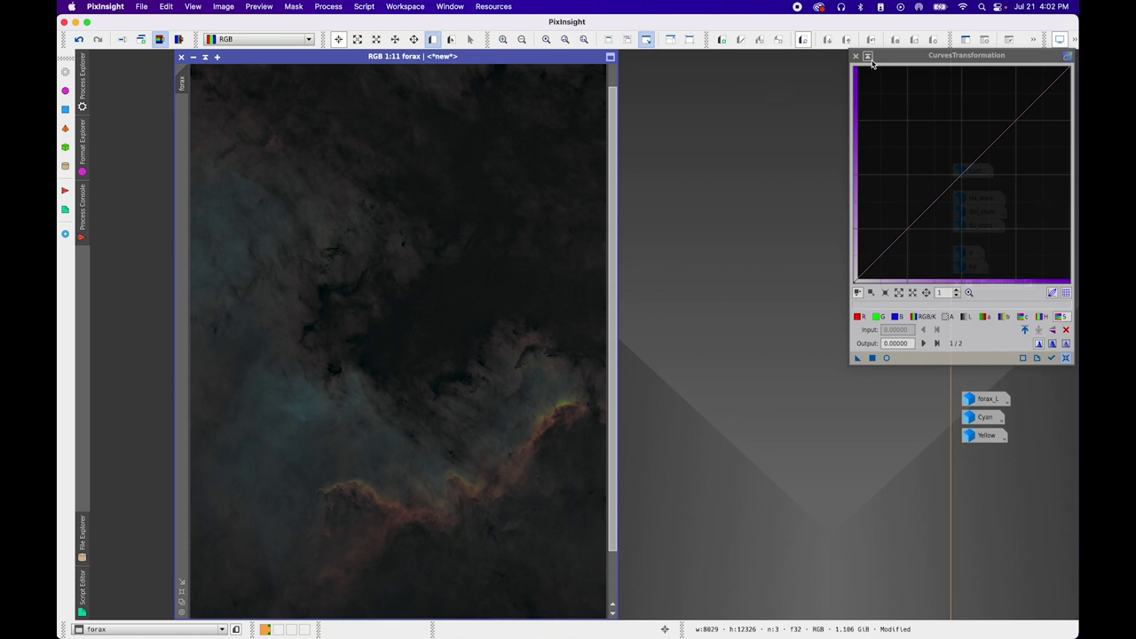
# Mask forax with forax_L and shape an RGB/K S-curve in the preview with points at about 0.67/0.89 and 0.15/0.15
pyautogui.doubleClick(985, 398)
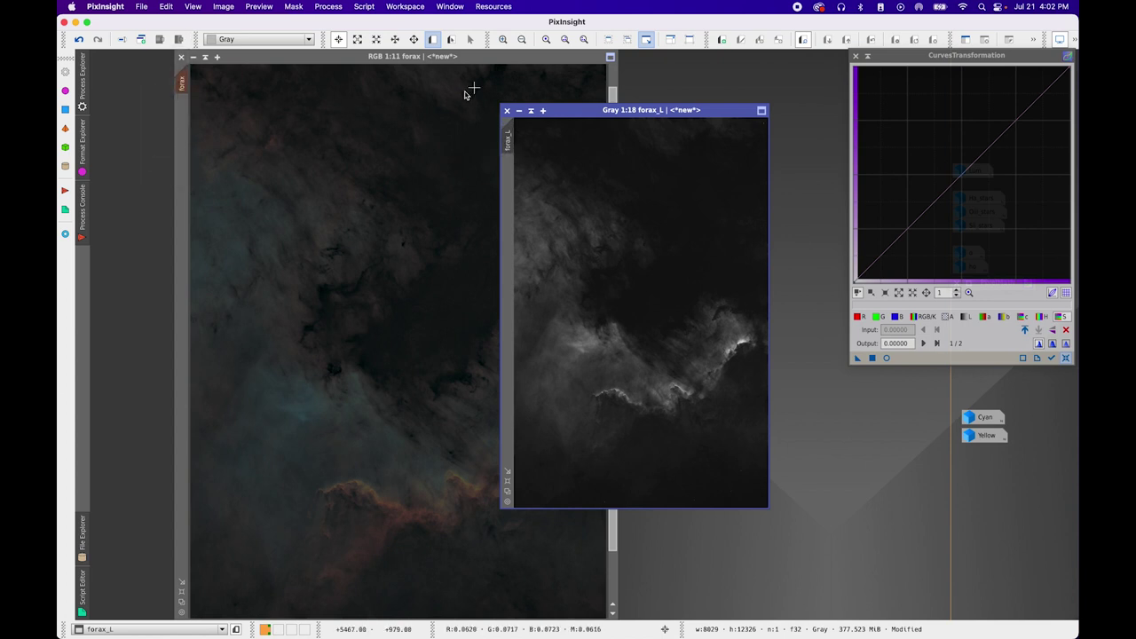
pyautogui.click(518, 110)
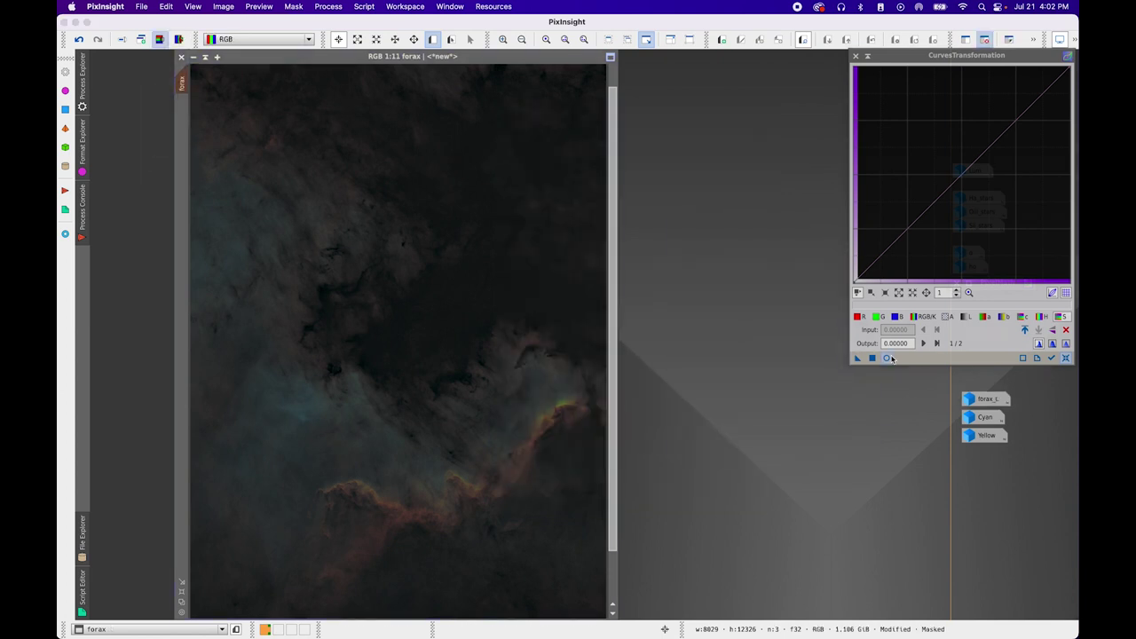
pyautogui.click(886, 357)
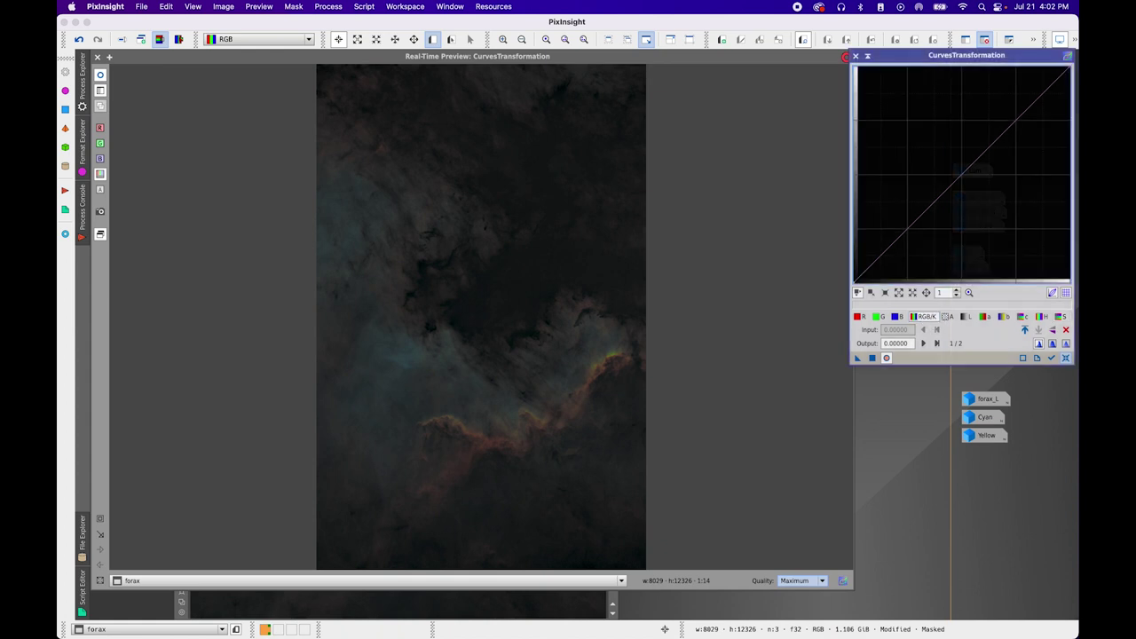
pyautogui.moveTo(1026, 127); pyautogui.dragTo(999, 89)
pyautogui.moveTo(880, 259); pyautogui.dragTo(886, 251)
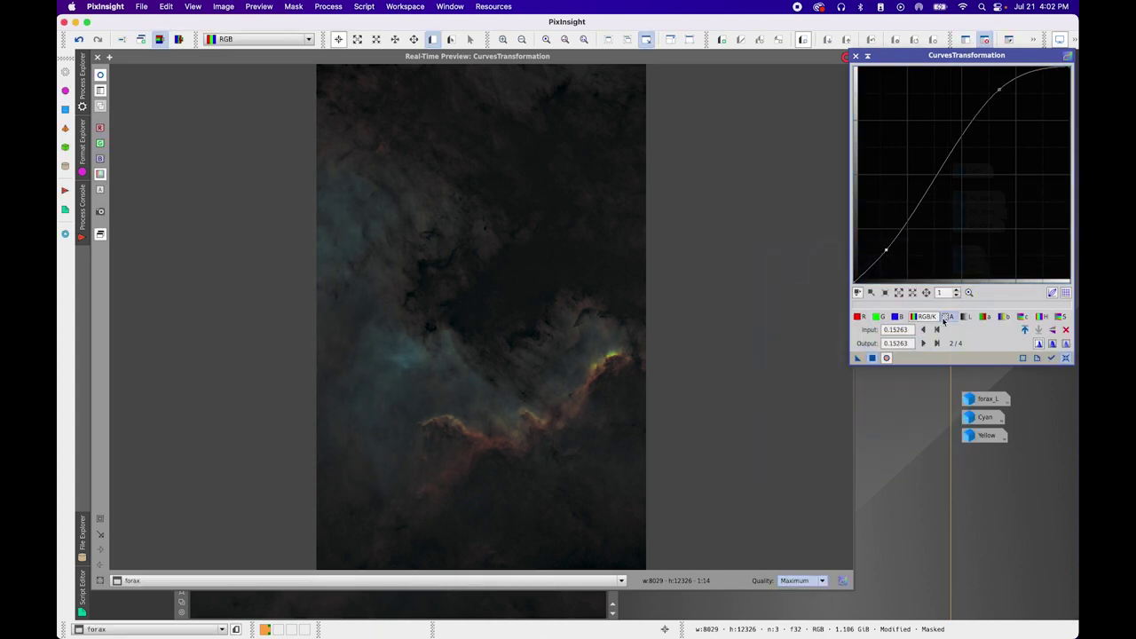
# Reset the curve and brighten the masked forax with RGB/K points at about 0.67/0.78 and 0.35/0.47
pyautogui.click(1065, 358)
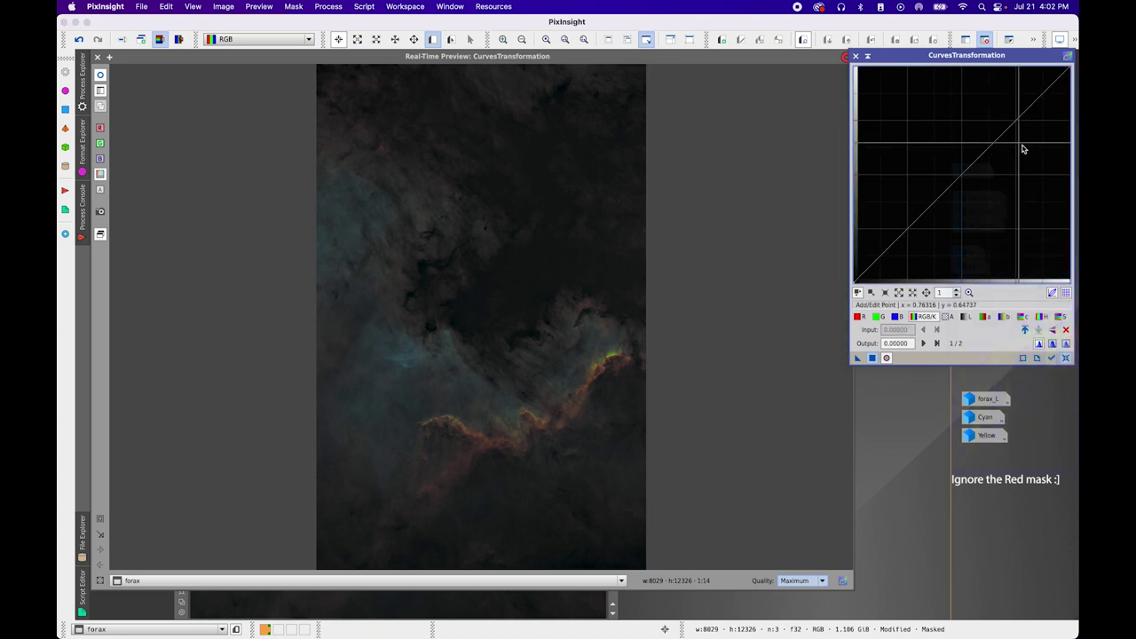
pyautogui.moveTo(1009, 138); pyautogui.dragTo(998, 117)
pyautogui.moveTo(932, 181)
pyautogui.mouseDown()
pyautogui.moveTo(934, 193)
pyautogui.moveTo(929, 184)
pyautogui.mouseUp()
pyautogui.click(873, 358)
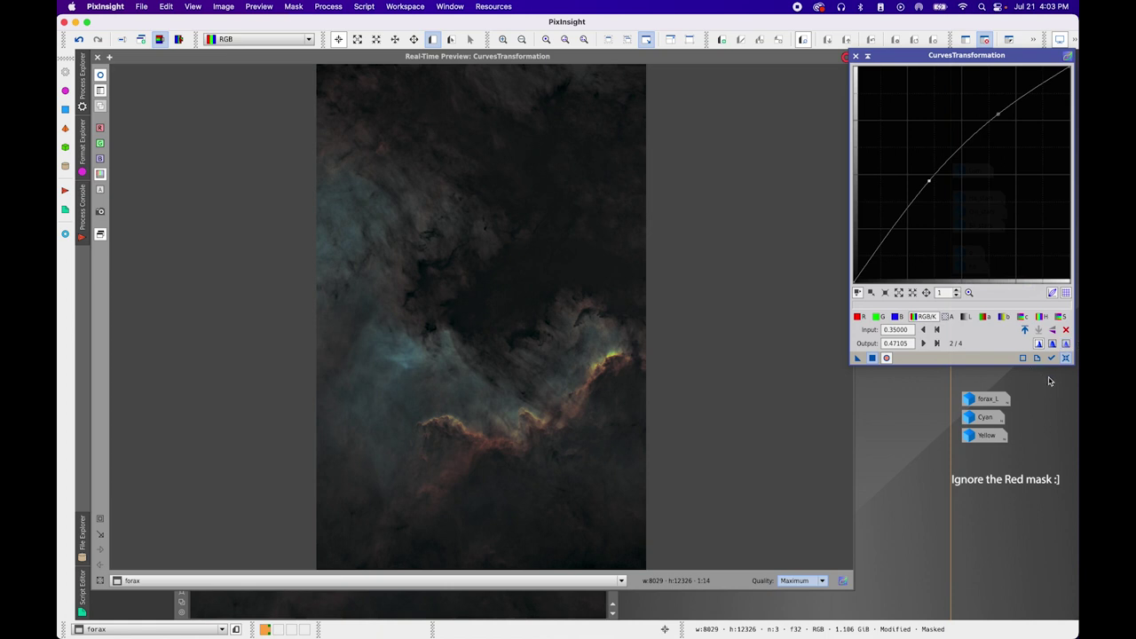
# Reset the curve and apply a gentler RGB/K lift to masked forax with points at about 0.60/0.67 and 0.49/0.56
pyautogui.click(1065, 358)
pyautogui.moveTo(993, 128)
pyautogui.mouseDown()
pyautogui.moveTo(991, 147)
pyautogui.moveTo(983, 142)
pyautogui.mouseUp()
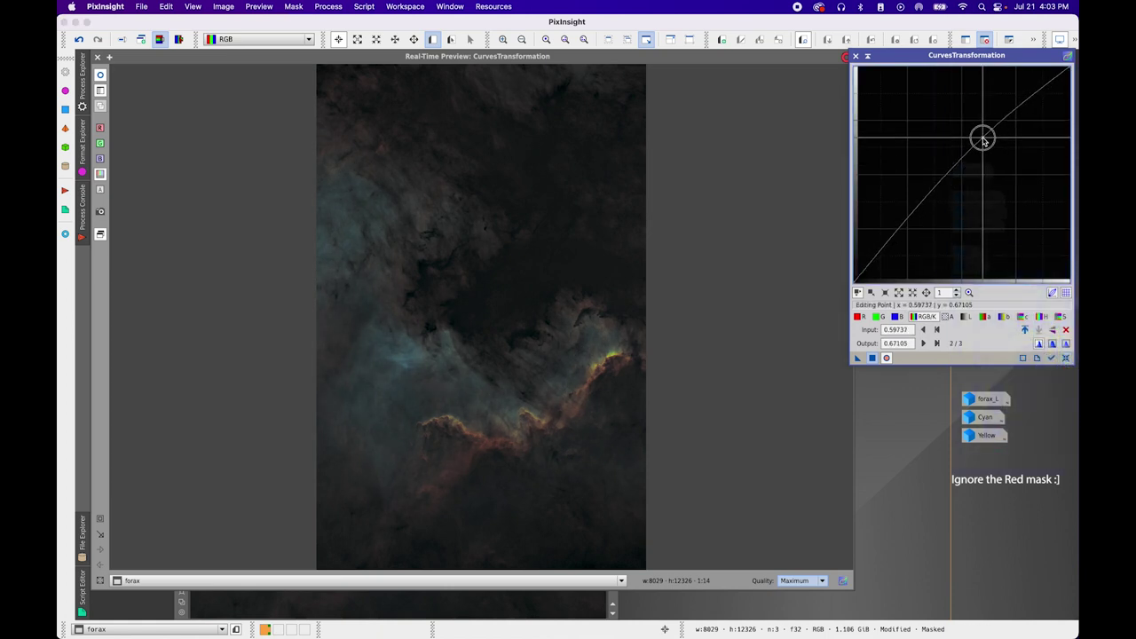
pyautogui.click(957, 155)
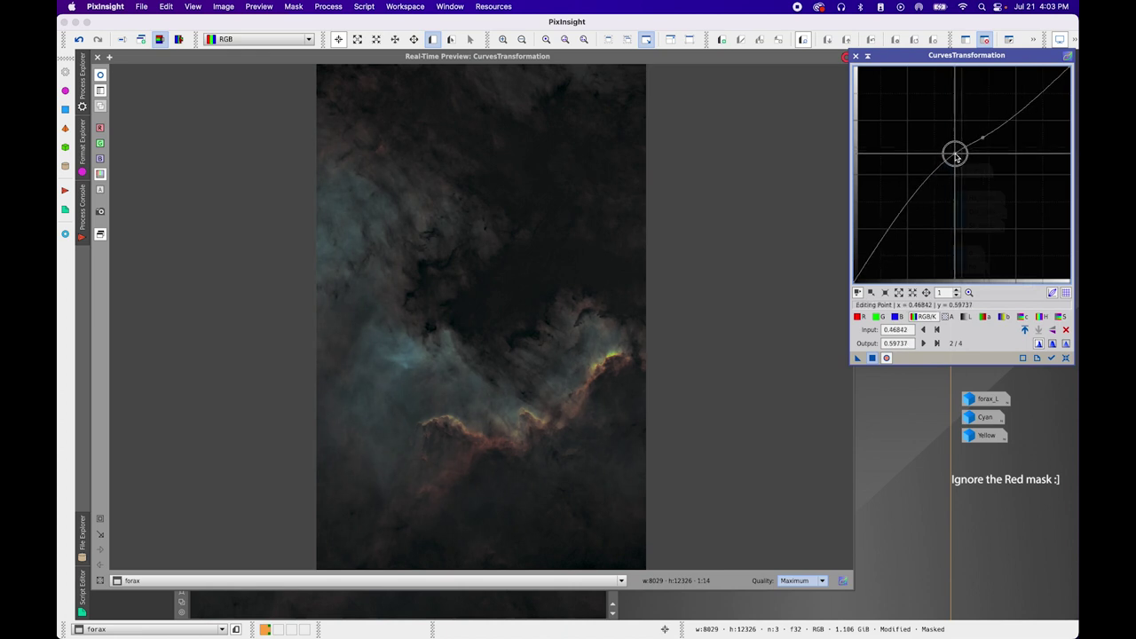
pyautogui.moveTo(956, 156); pyautogui.dragTo(960, 164)
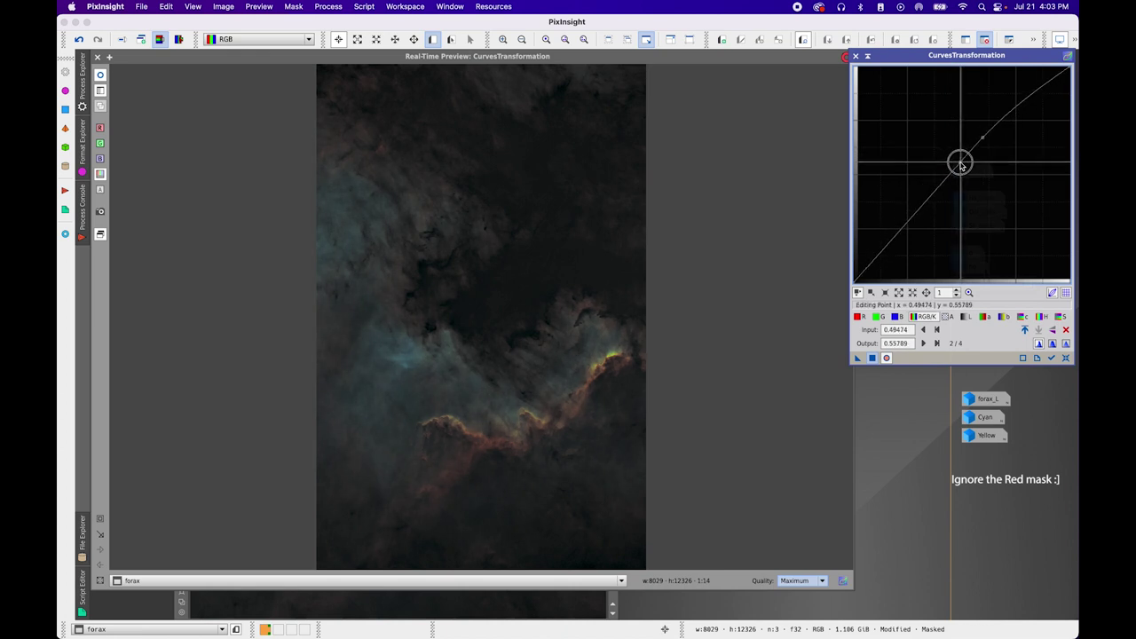
pyautogui.moveTo(857, 358); pyautogui.dragTo(674, 228)
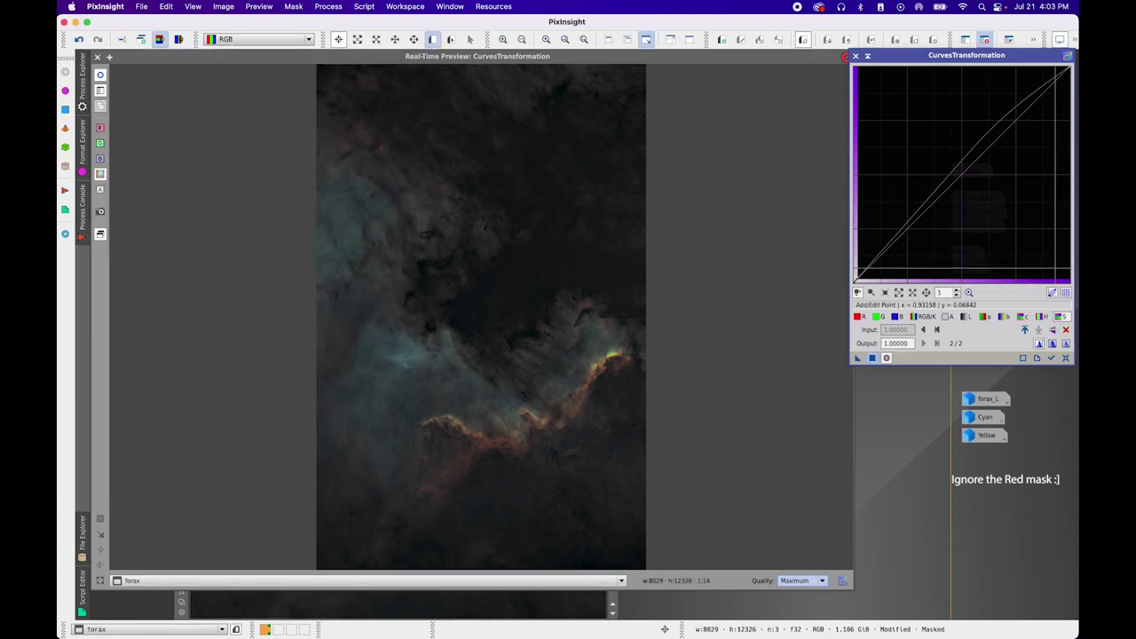
# Reset all curves and invert the mask on forax
pyautogui.click(1065, 357)
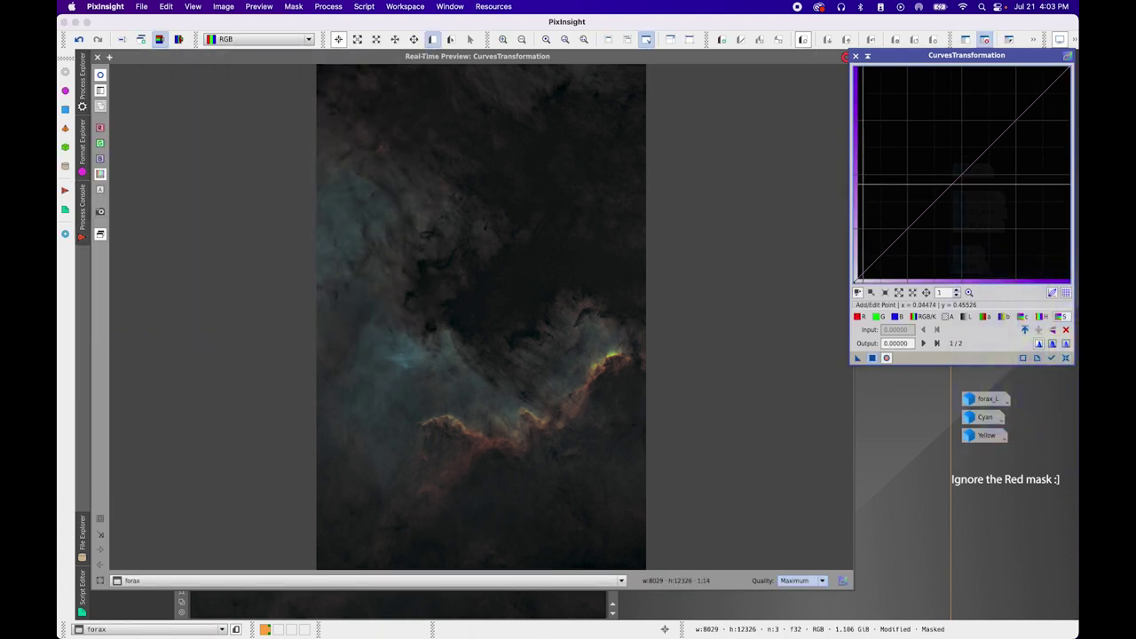
pyautogui.click(293, 6)
pyautogui.click(316, 55)
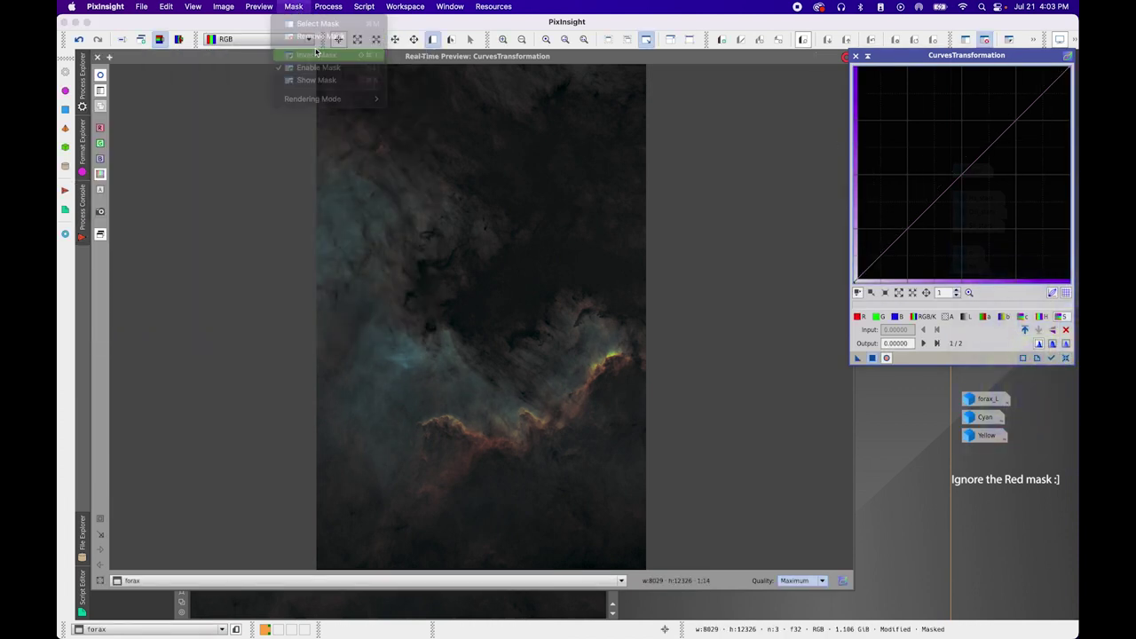
# Apply a saturation curve to forax through the inverted mask with points at about 0.37/0.65 and 0.12/0.23, and reset it
pyautogui.moveTo(1009, 130); pyautogui.dragTo(999, 101)
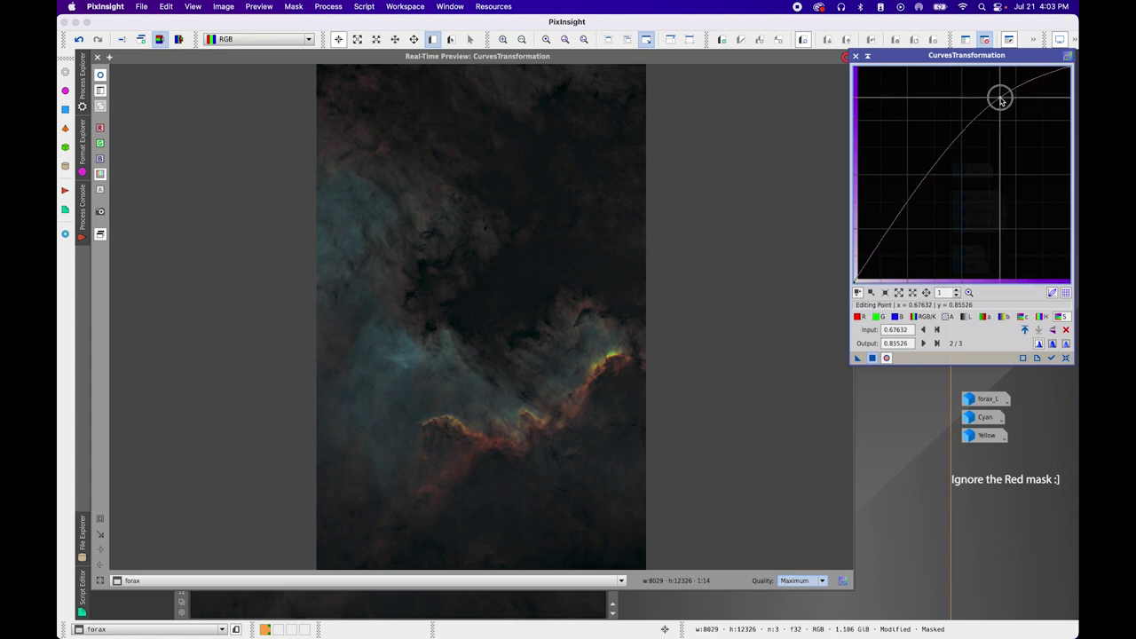
pyautogui.moveTo(1000, 101); pyautogui.dragTo(933, 145)
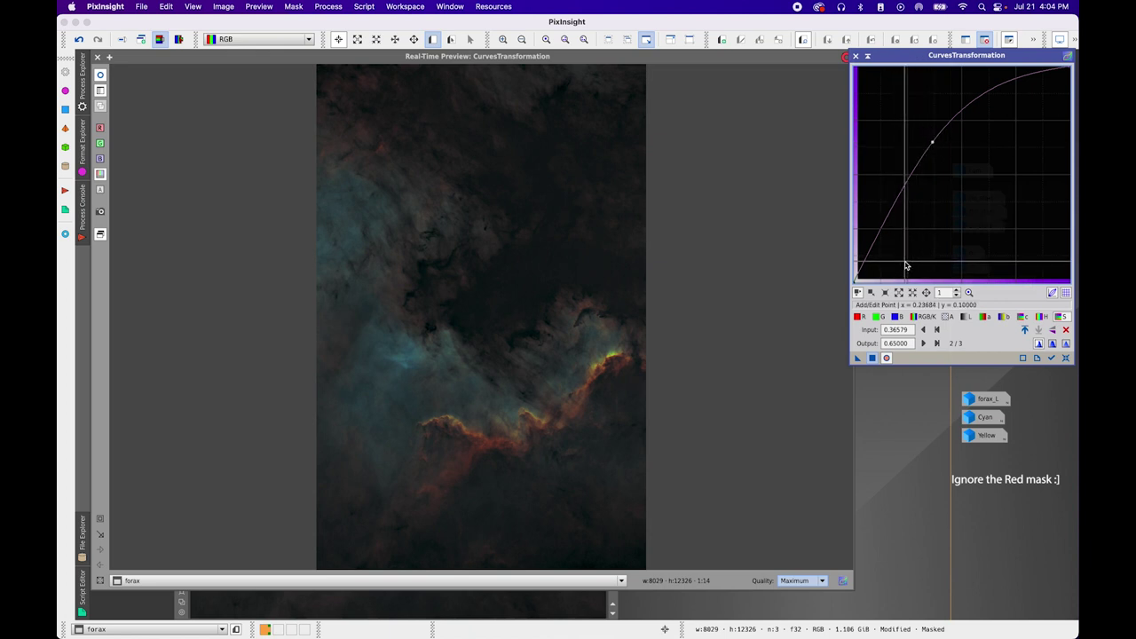
pyautogui.moveTo(892, 246); pyautogui.dragTo(878, 233)
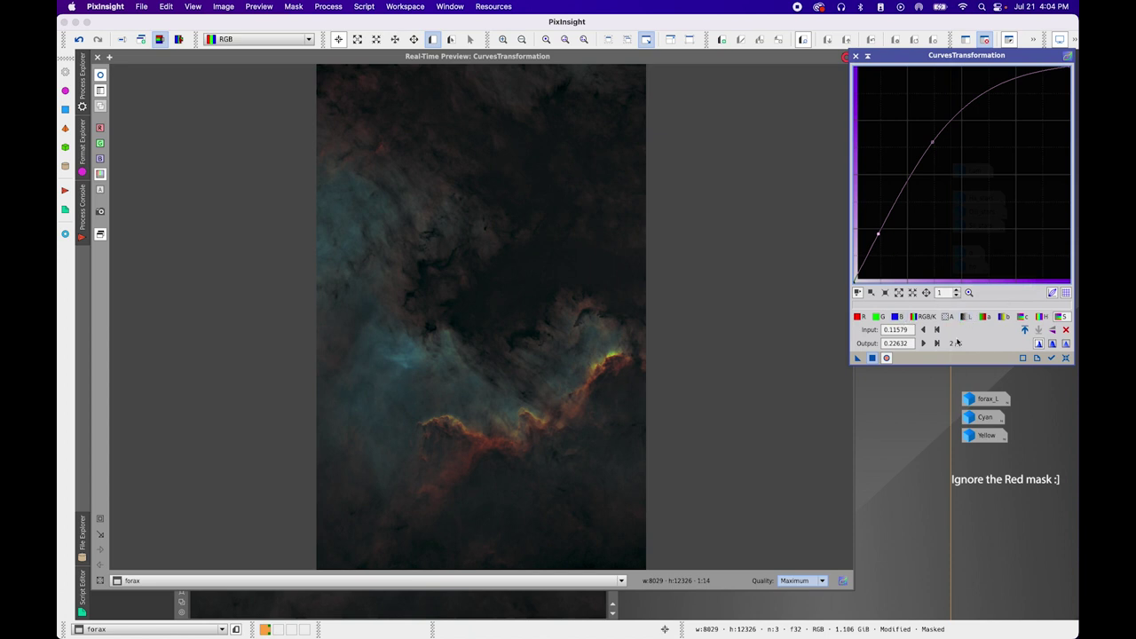
pyautogui.moveTo(857, 357); pyautogui.dragTo(820, 111)
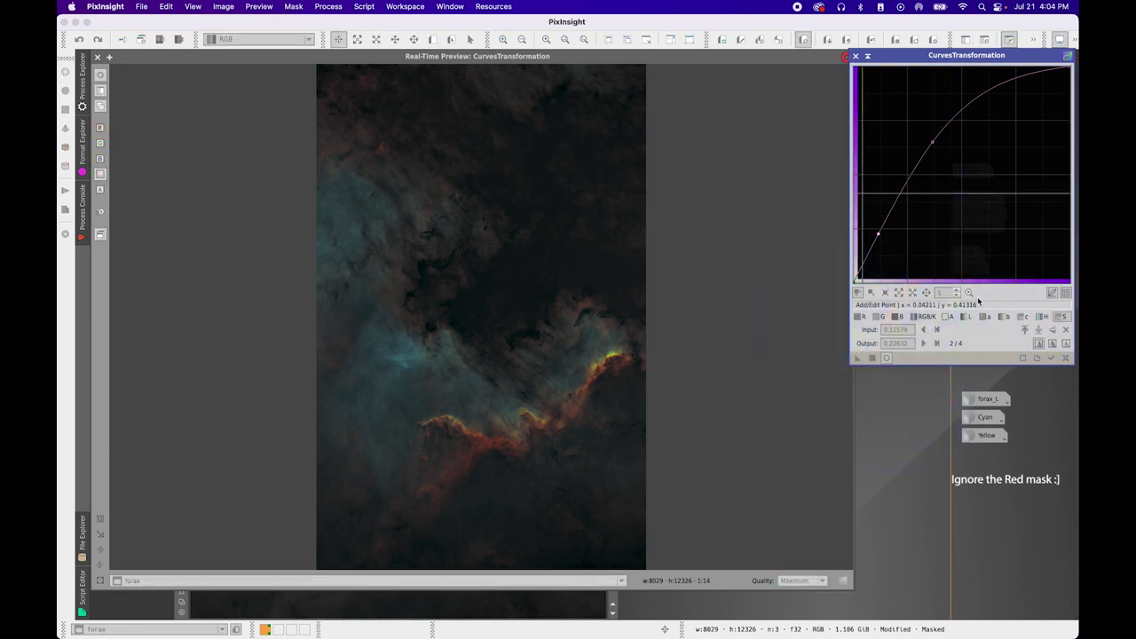
pyautogui.click(1065, 357)
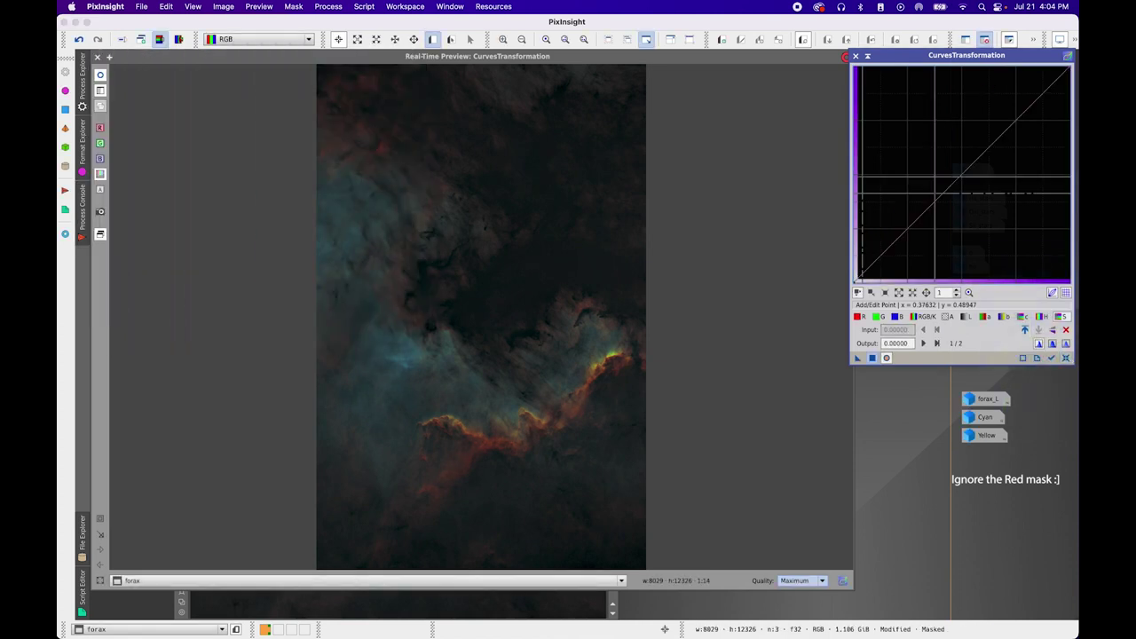
# Close the real-time curves preview and remove the mask from forax
pyautogui.click(97, 57)
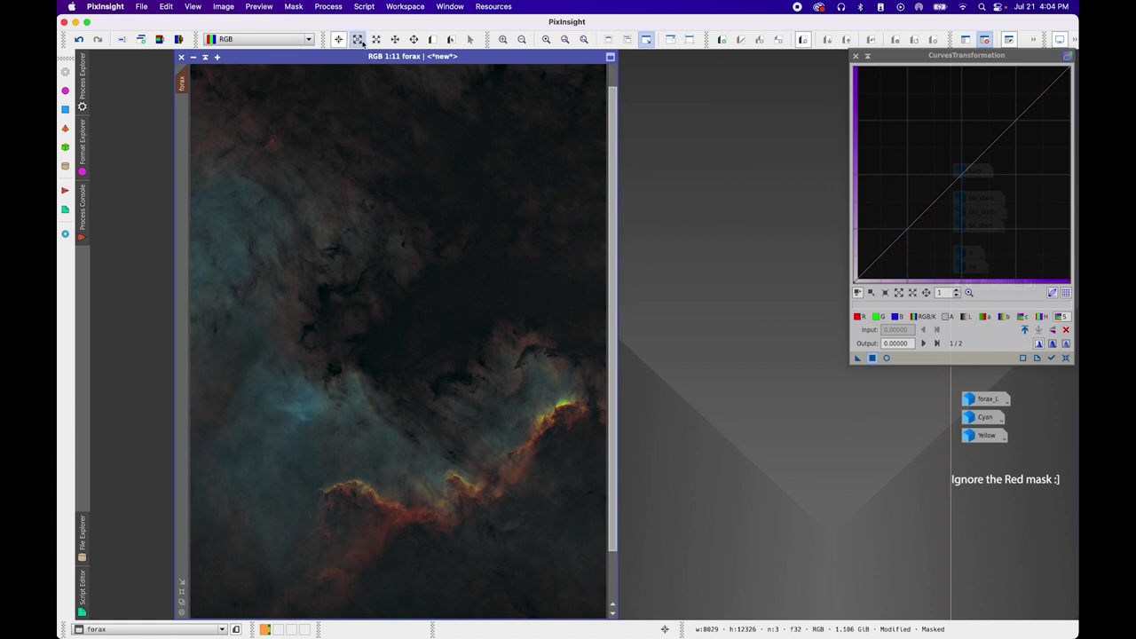
pyautogui.click(333, 8)
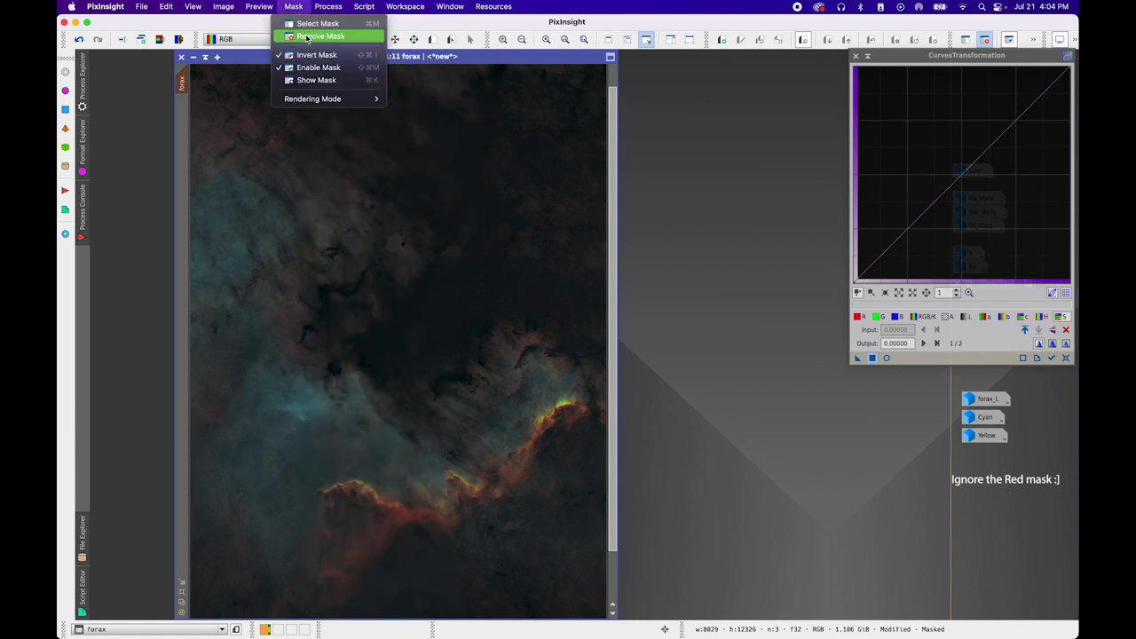
pyautogui.click(318, 36)
pyautogui.scroll(-1, 552, 388)
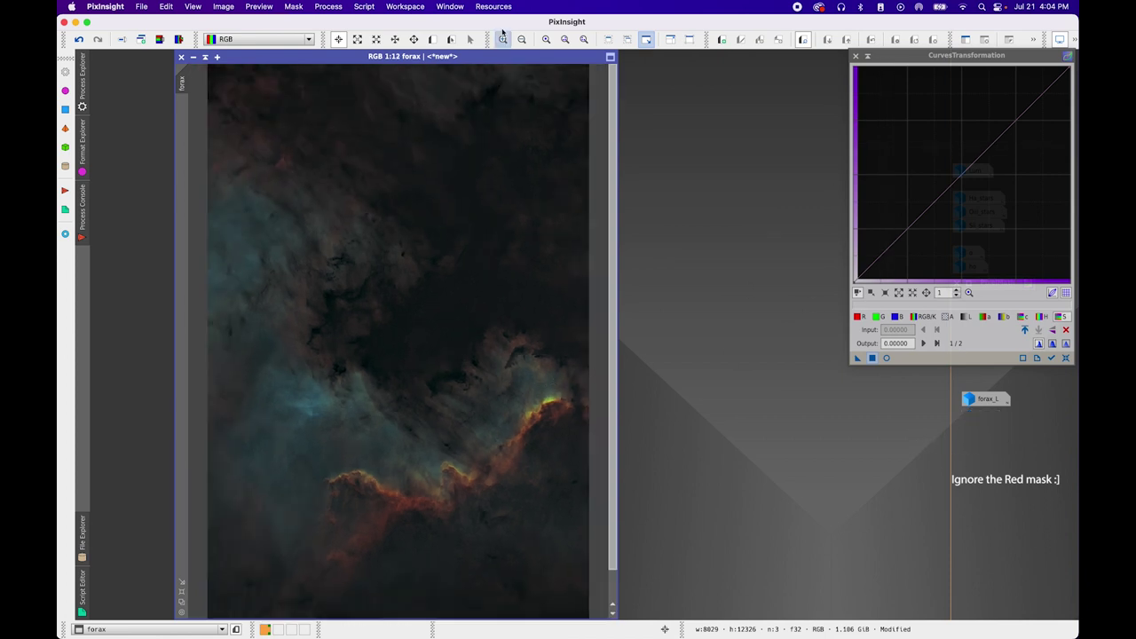
# Generate a cyan chrominance mask from forax with the ColorMask script at mask strength 1.0000
pyautogui.click(363, 6)
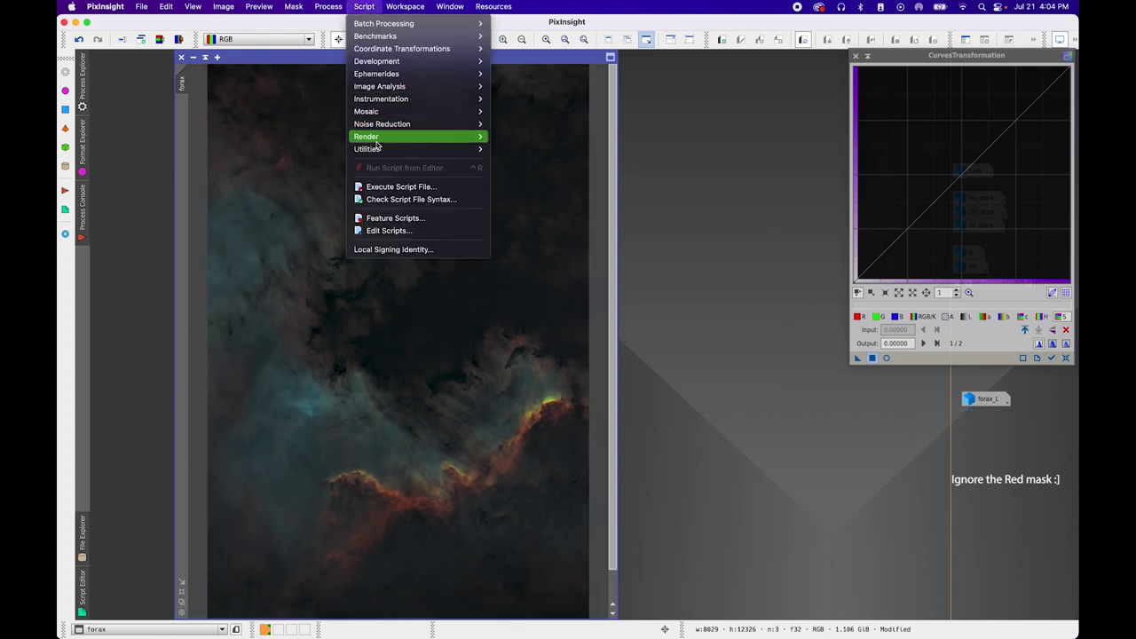
pyautogui.moveTo(417, 148)
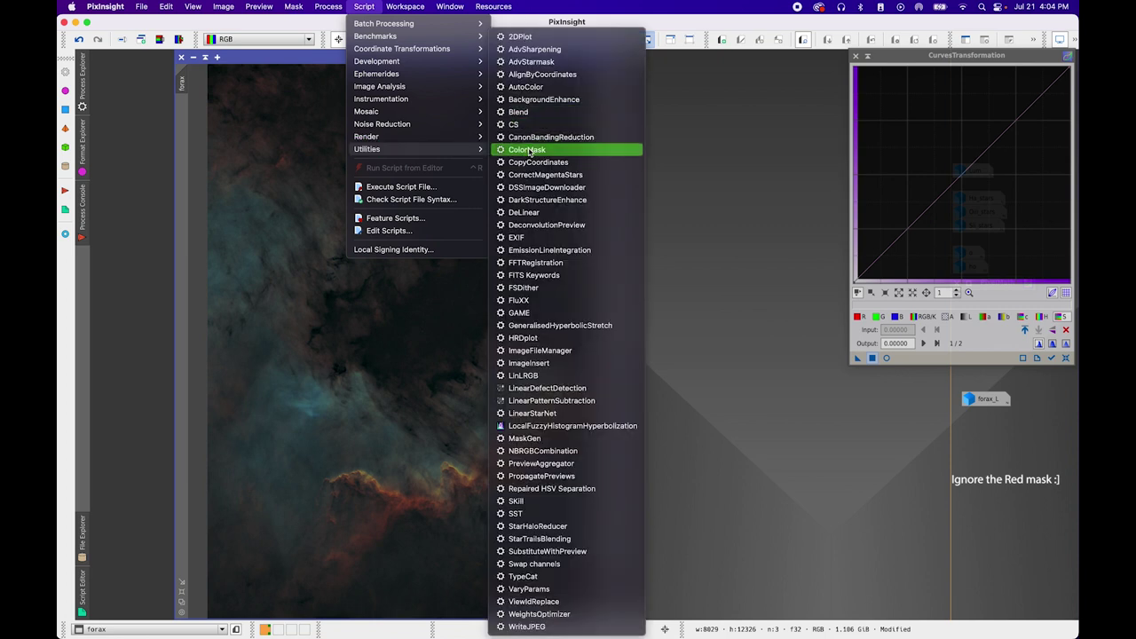
pyautogui.click(528, 151)
pyautogui.moveTo(621, 161); pyautogui.dragTo(852, 89)
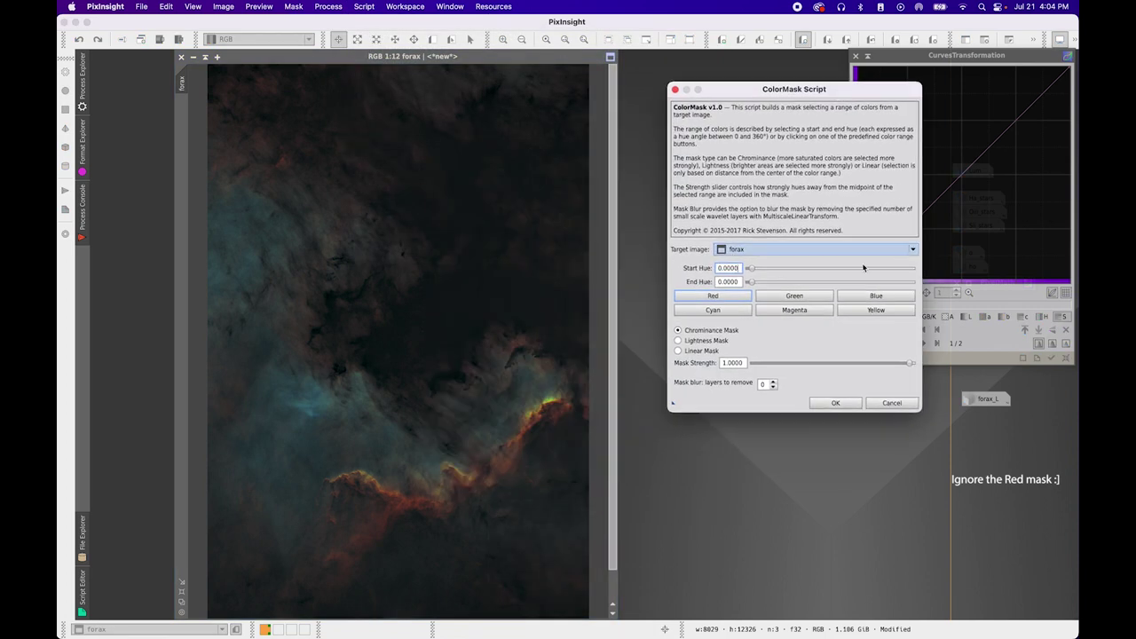
pyautogui.click(715, 308)
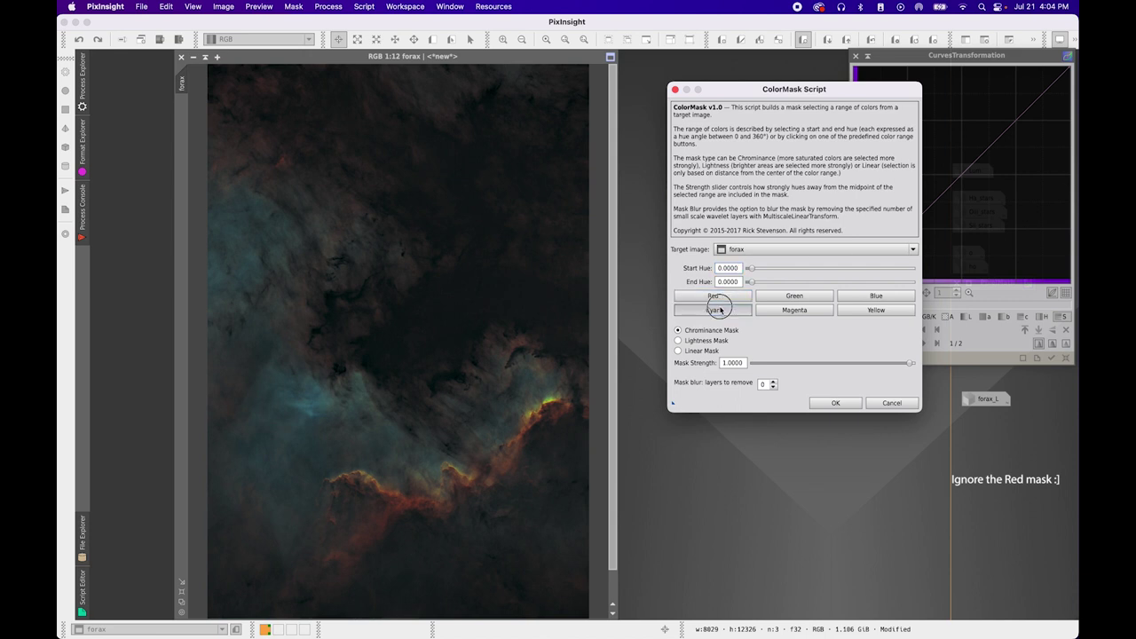
pyautogui.click(838, 402)
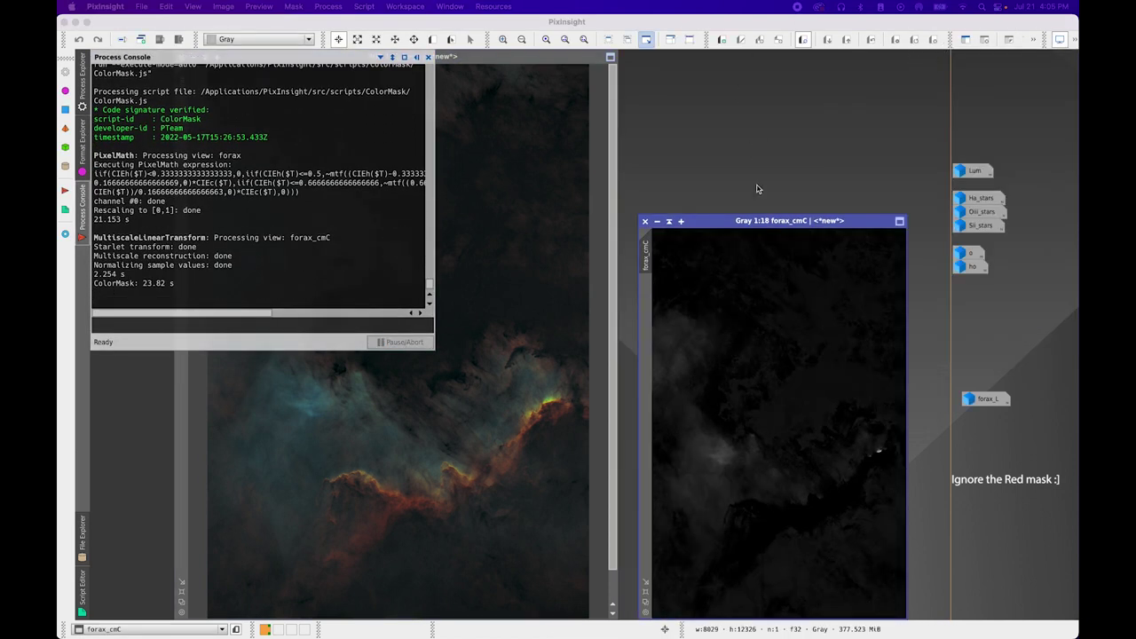
# Rename the new cyan mask image as Cyan, minimize it and park its icon beneath forax_L
pyautogui.click(426, 57)
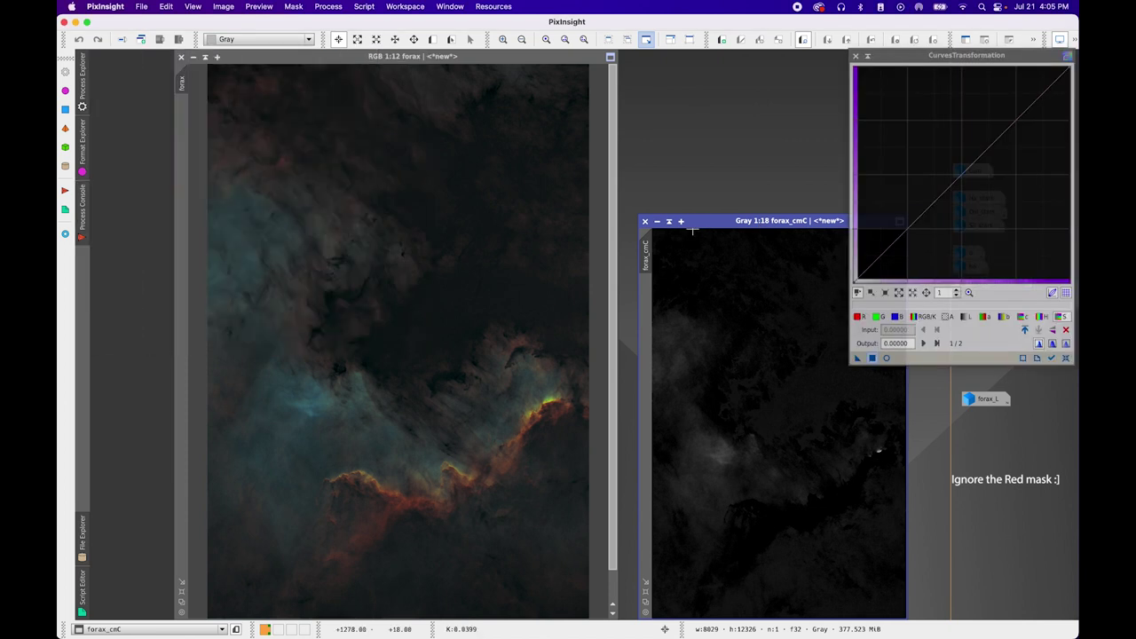
pyautogui.rightClick(644, 249)
pyautogui.click(684, 294)
pyautogui.write('Cyan')
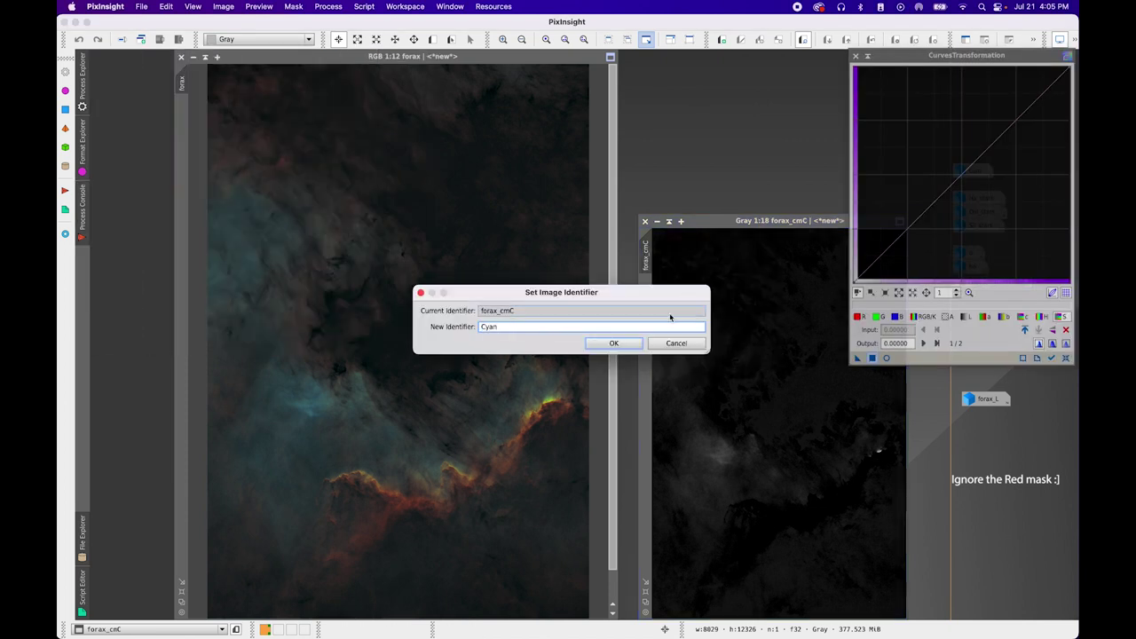
pyautogui.press('Return')
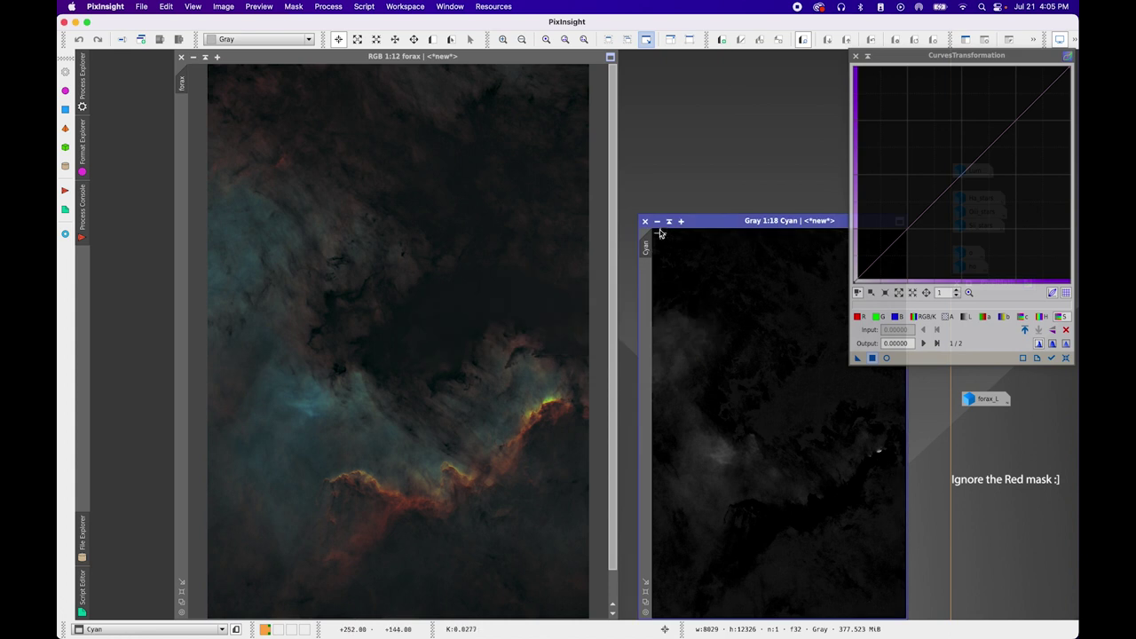
pyautogui.click(657, 222)
pyautogui.moveTo(794, 423); pyautogui.dragTo(988, 417)
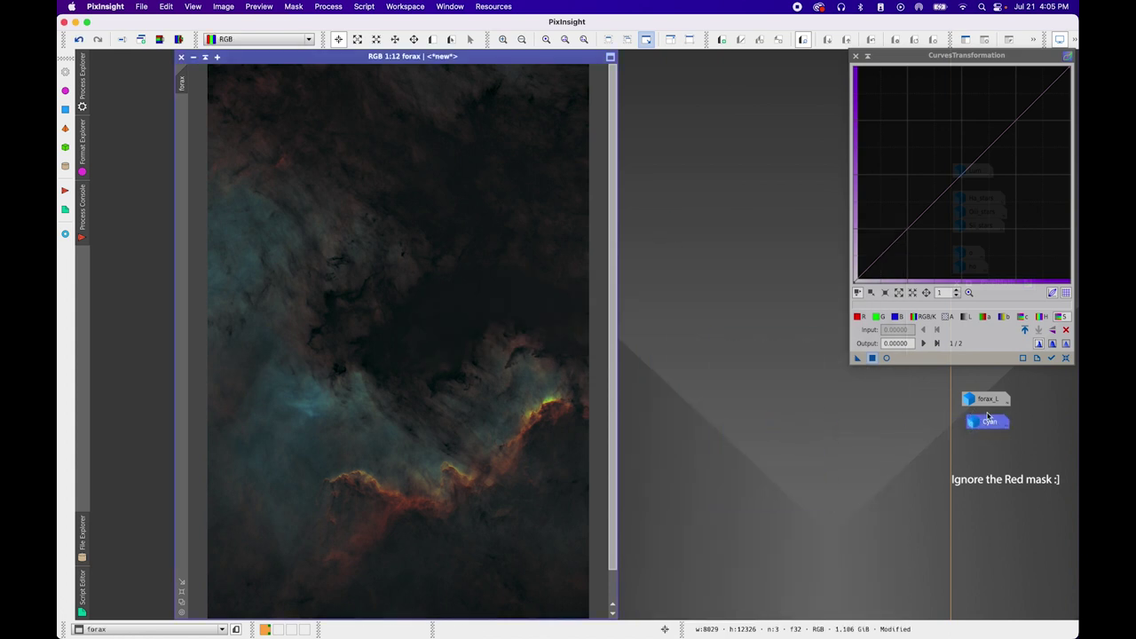
# Generate a yellow chrominance mask from forax with the ColorMask script, removing 3 layers for mask blur
pyautogui.click(365, 7)
pyautogui.moveTo(391, 149)
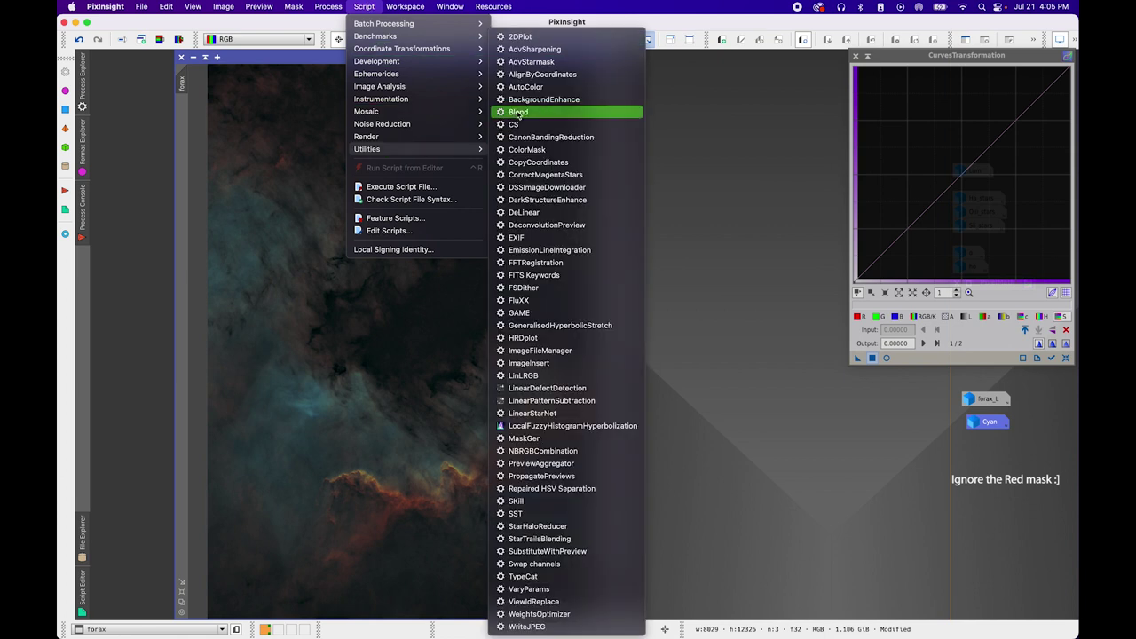
pyautogui.click(551, 149)
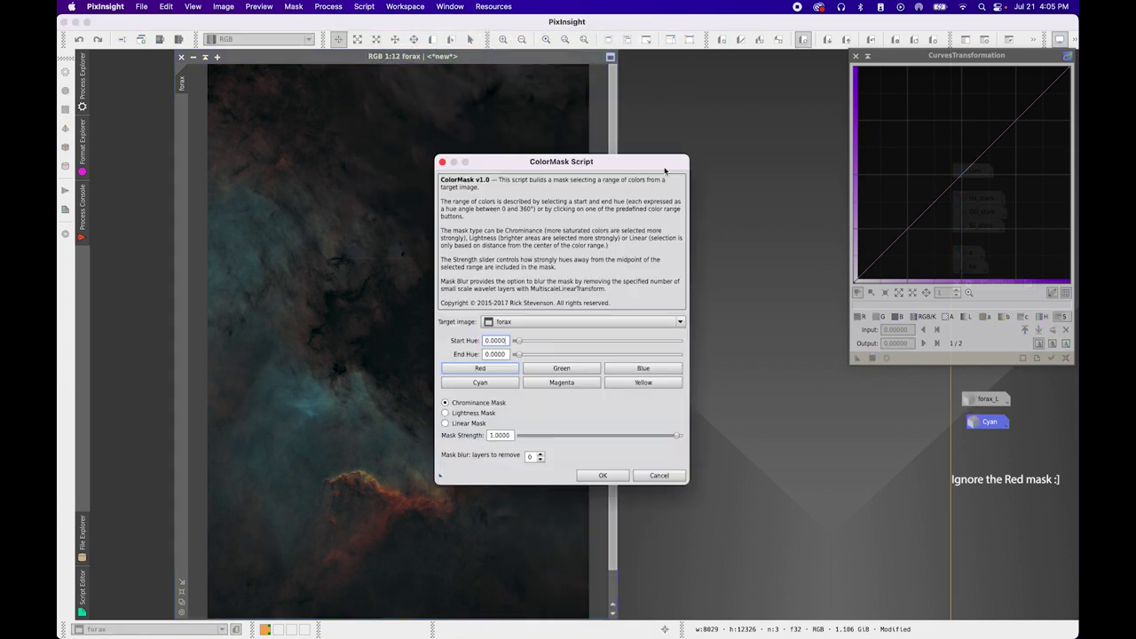
pyautogui.click(634, 384)
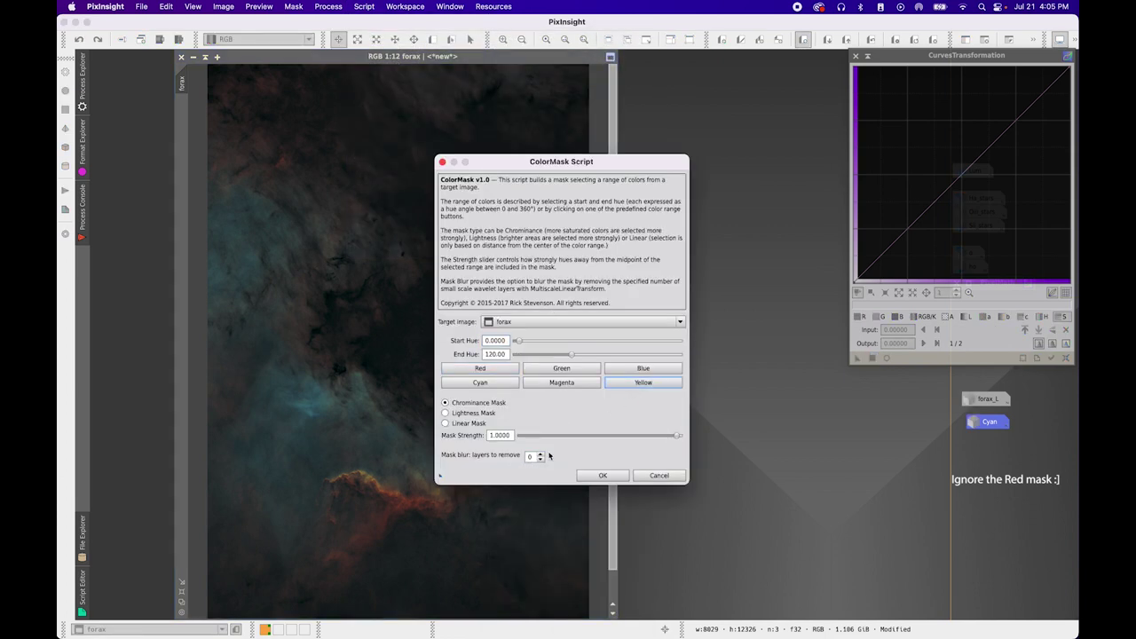
pyautogui.click(541, 456)
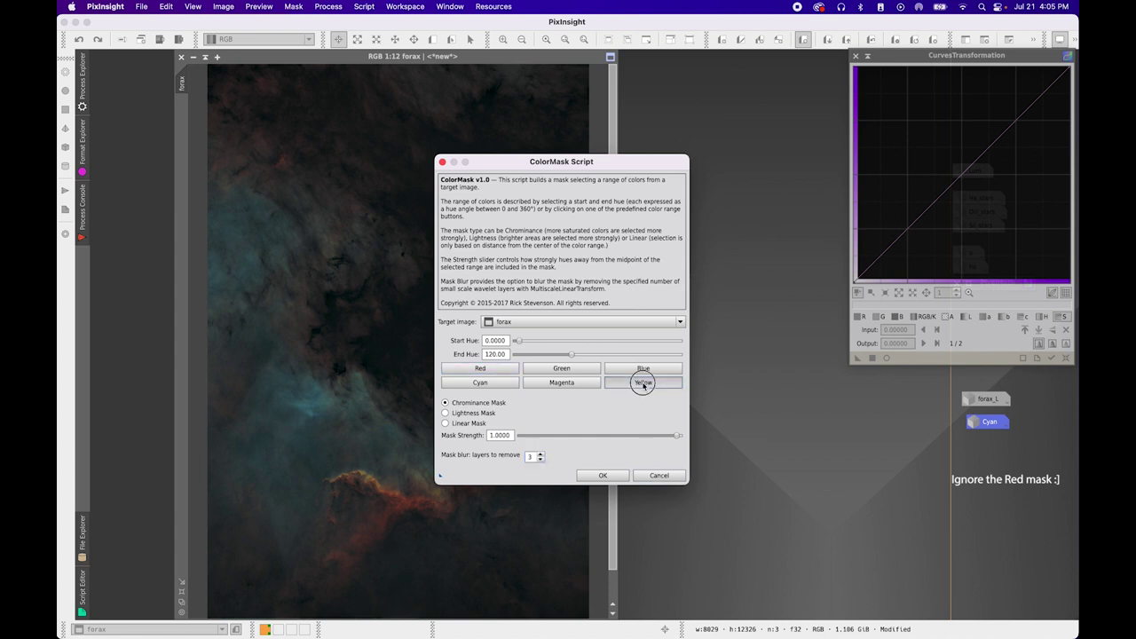
pyautogui.click(602, 475)
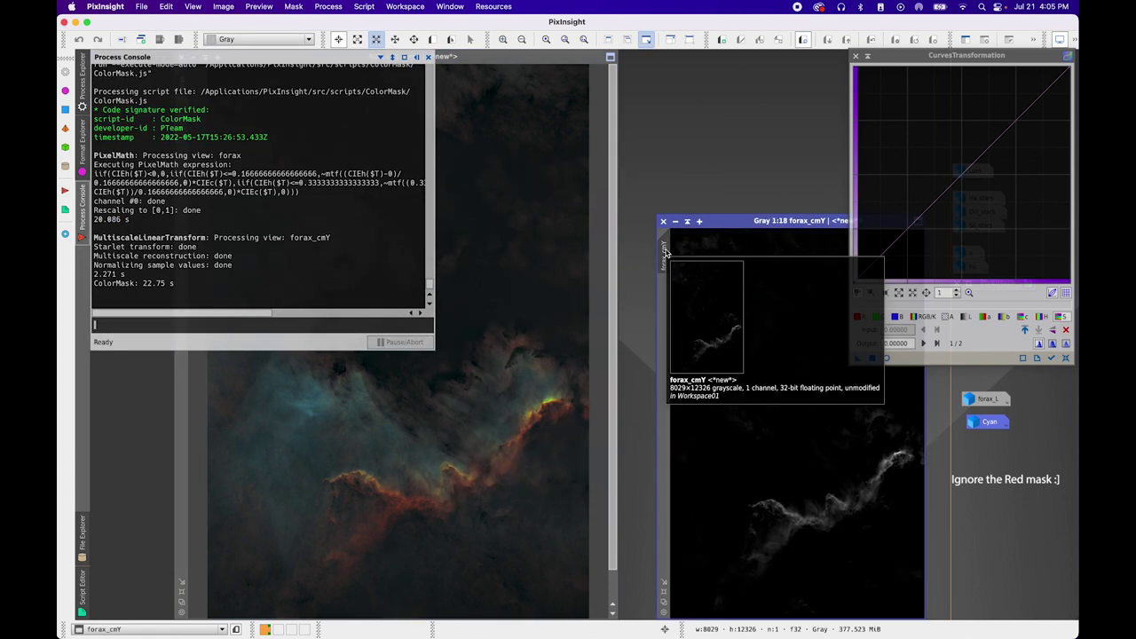
# Rename the new yellow mask image as Yellow, minimize it and park its icon beneath Cyan
pyautogui.rightClick(665, 248)
pyautogui.click(710, 292)
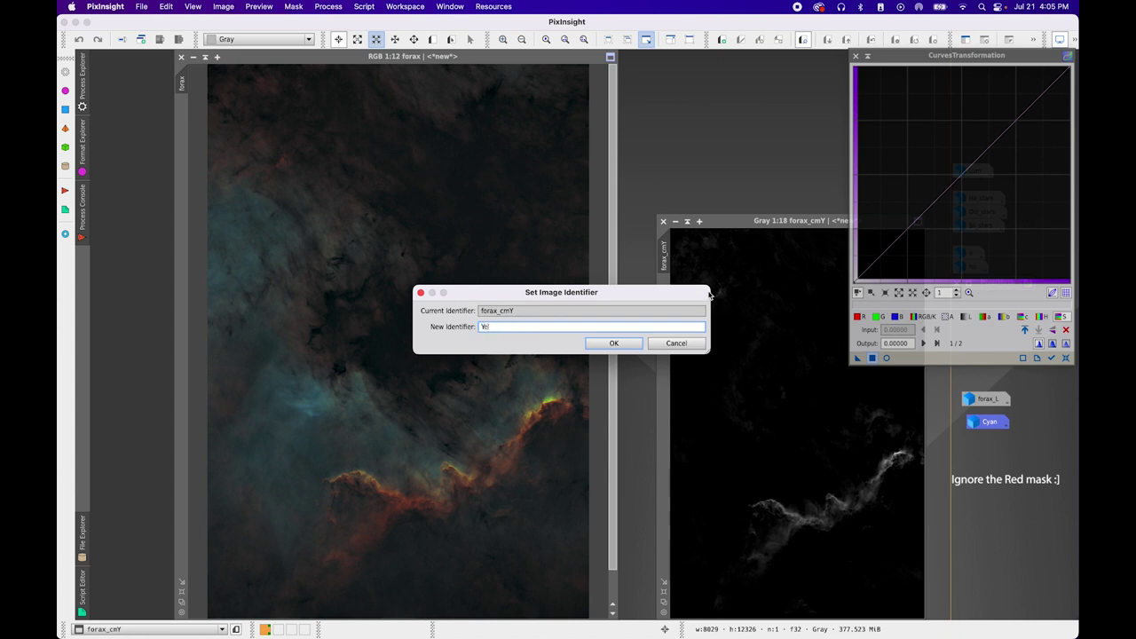
pyautogui.press('Return')
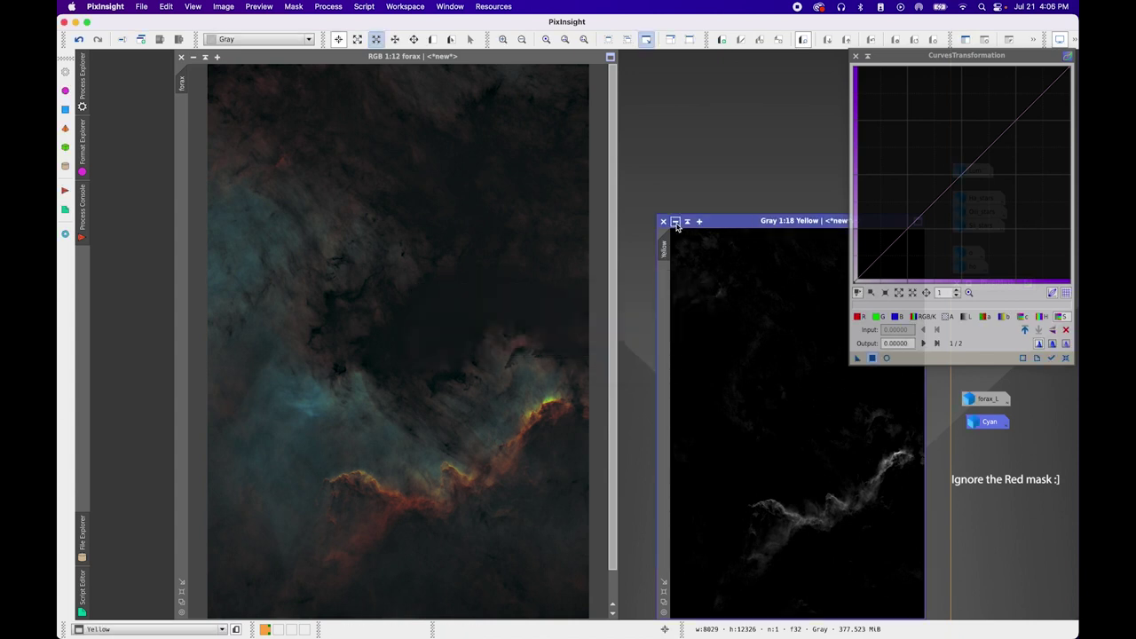
pyautogui.click(674, 221)
pyautogui.moveTo(811, 423); pyautogui.dragTo(984, 459)
# Restore the Cyan image, apply it as a mask to forax and minimize it again
pyautogui.doubleClick(988, 422)
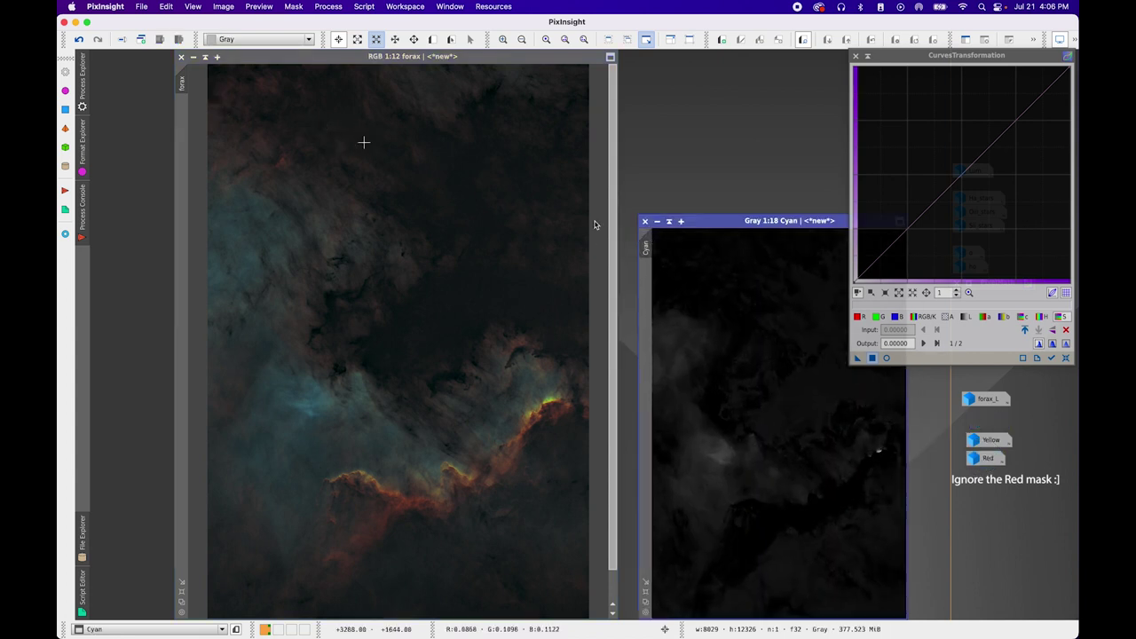
pyautogui.moveTo(647, 251); pyautogui.dragTo(180, 106)
pyautogui.click(658, 222)
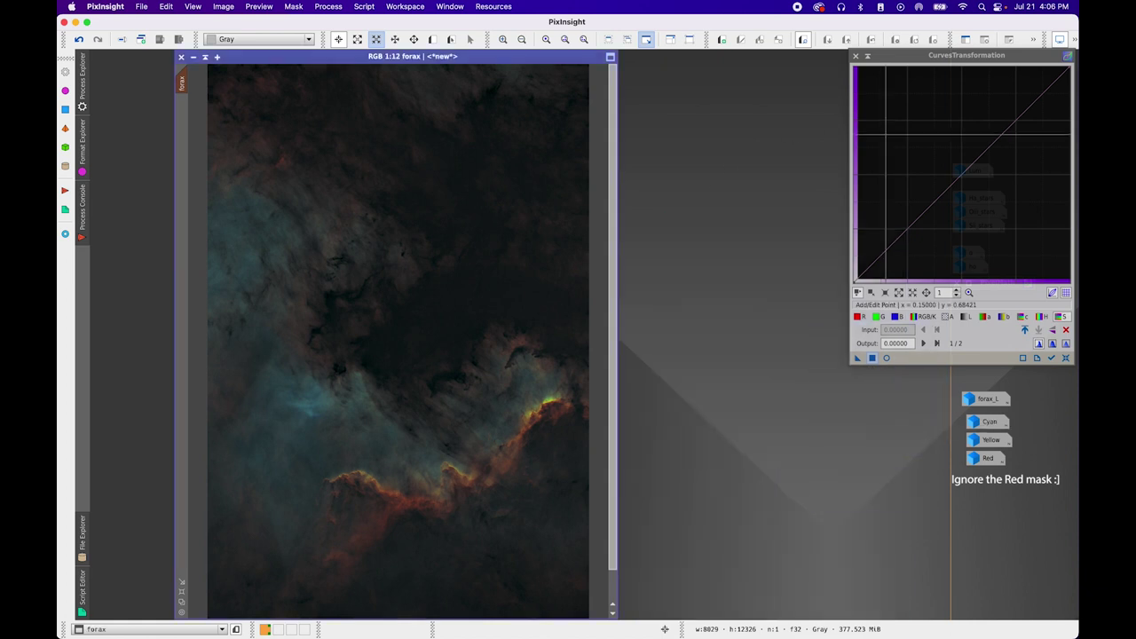
# Preview and apply an RGB/K S-curve to the Cyan-masked forax with points at about 0.75/0.88 and 0.14/0.12
pyautogui.click(886, 359)
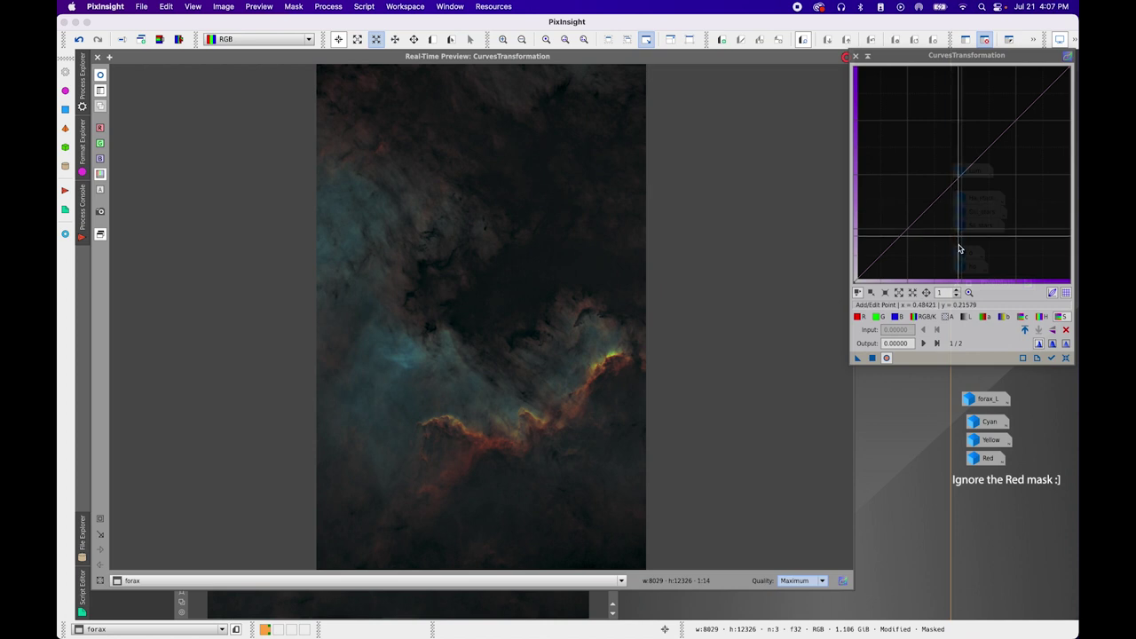
pyautogui.click(901, 320)
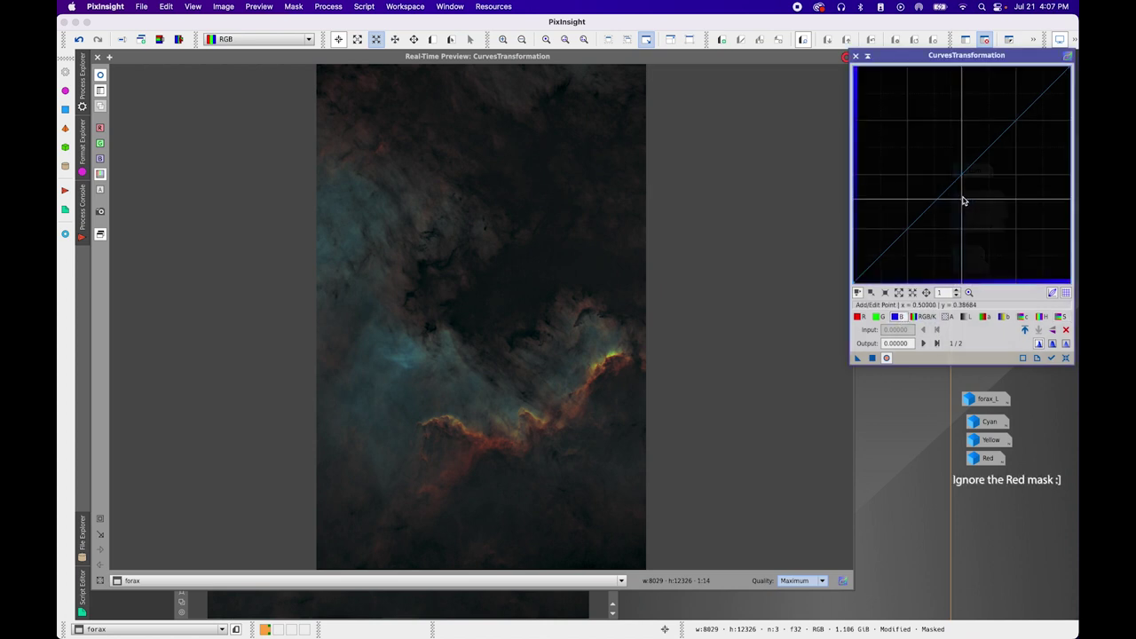
pyautogui.moveTo(1019, 136); pyautogui.dragTo(1014, 94)
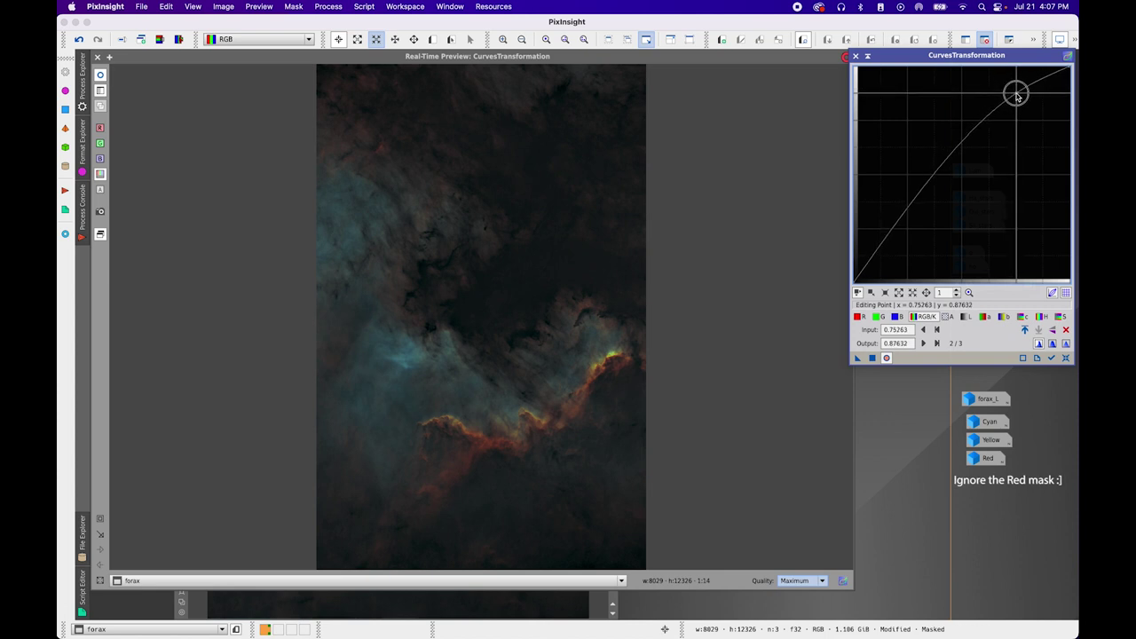
pyautogui.click(878, 259)
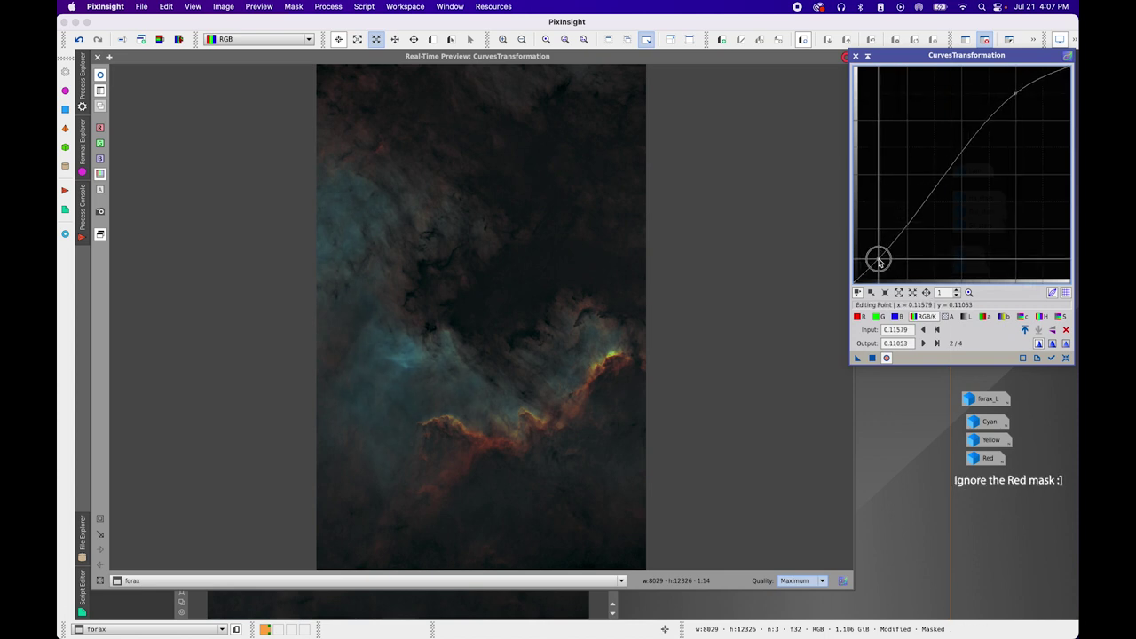
pyautogui.moveTo(879, 260)
pyautogui.mouseDown()
pyautogui.moveTo(877, 247)
pyautogui.moveTo(884, 257)
pyautogui.mouseUp()
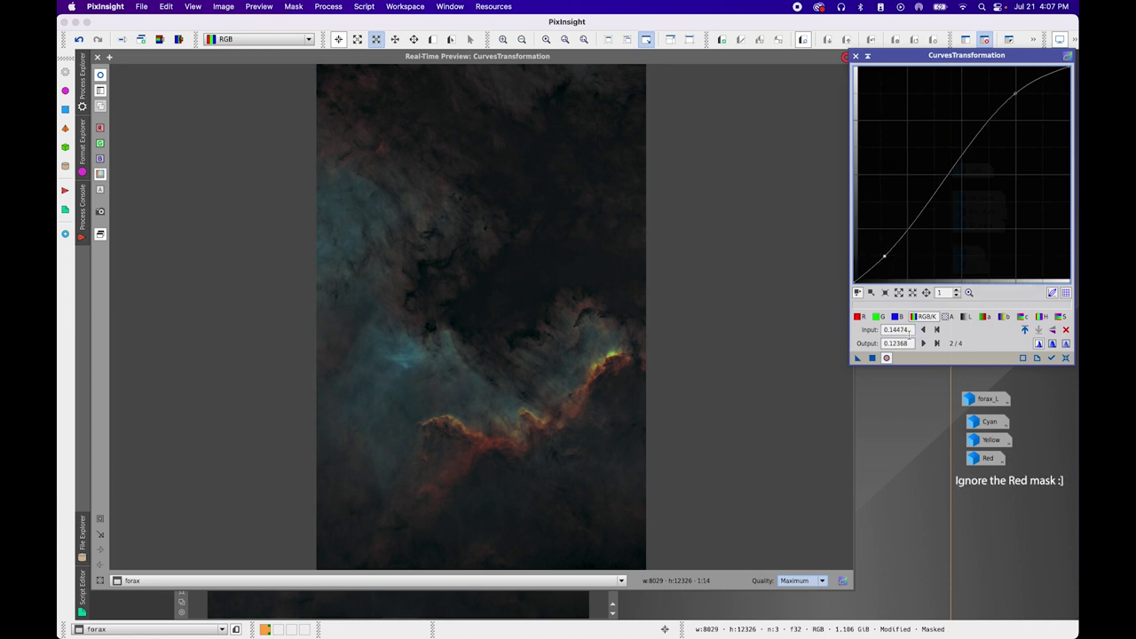
pyautogui.click(872, 357)
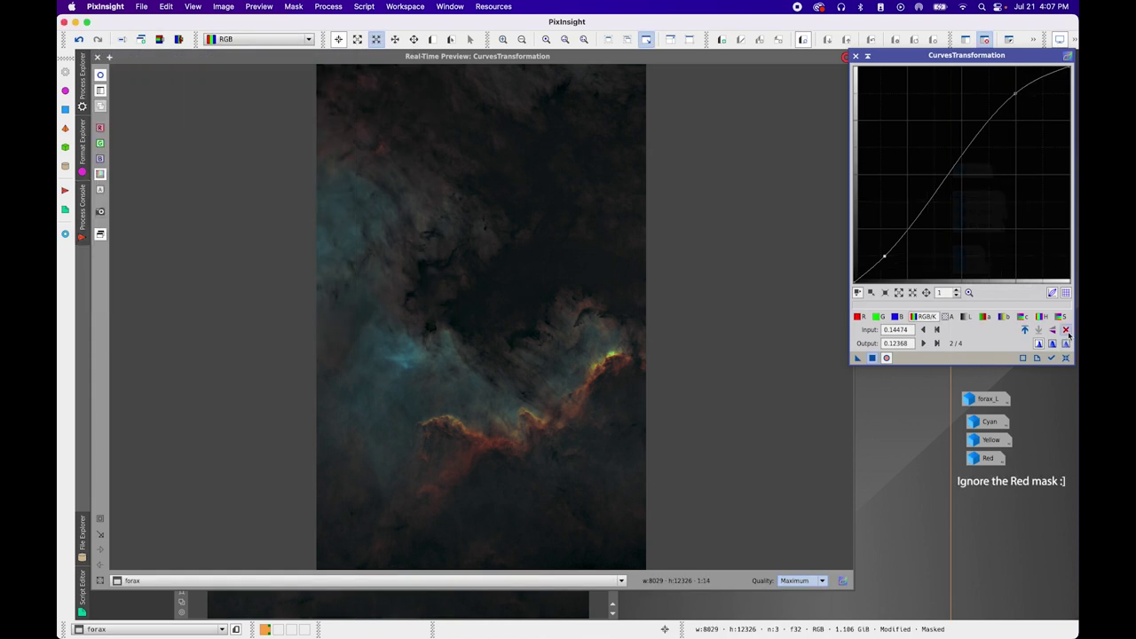
# Reshape the RGB/K curve with points at about 0.53/0.71 and 0.34/0.41 and apply it to the Cyan-masked forax
pyautogui.click(1065, 329)
pyautogui.click(1005, 106)
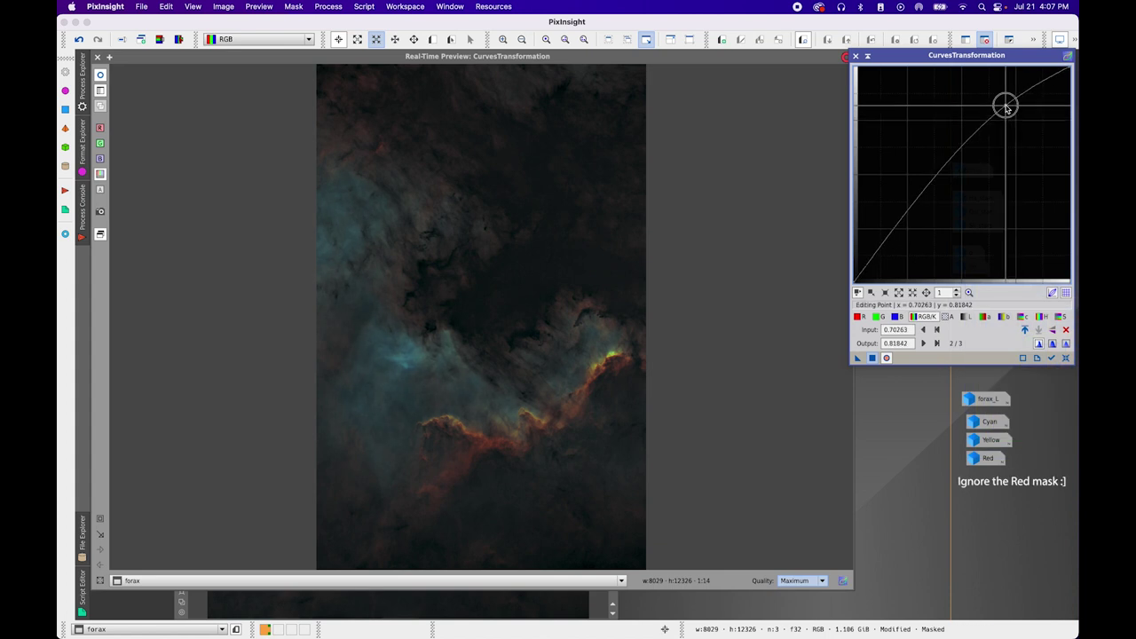
pyautogui.moveTo(1005, 107); pyautogui.dragTo(968, 131)
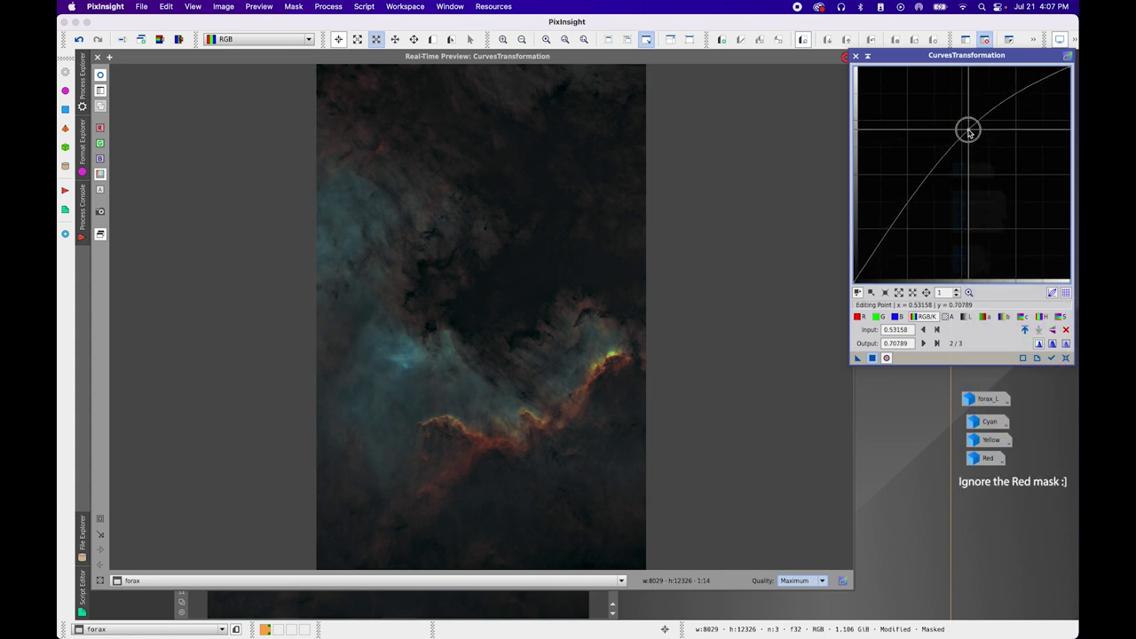
pyautogui.moveTo(929, 203)
pyautogui.mouseDown()
pyautogui.moveTo(915, 203)
pyautogui.moveTo(918, 184)
pyautogui.moveTo(928, 197)
pyautogui.mouseUp()
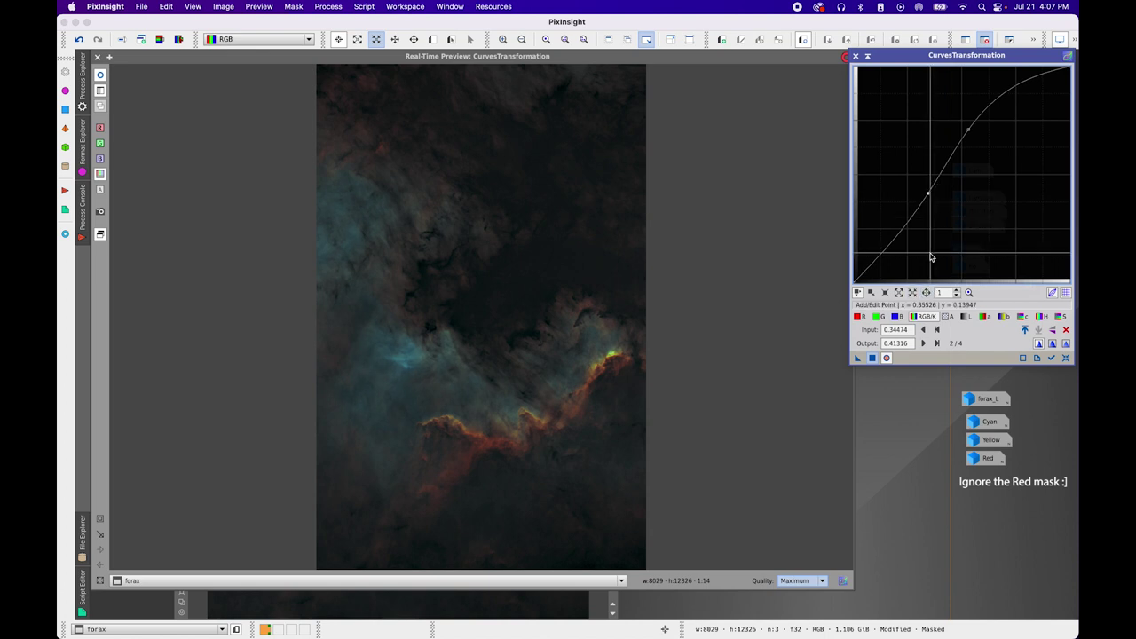
pyautogui.click(872, 358)
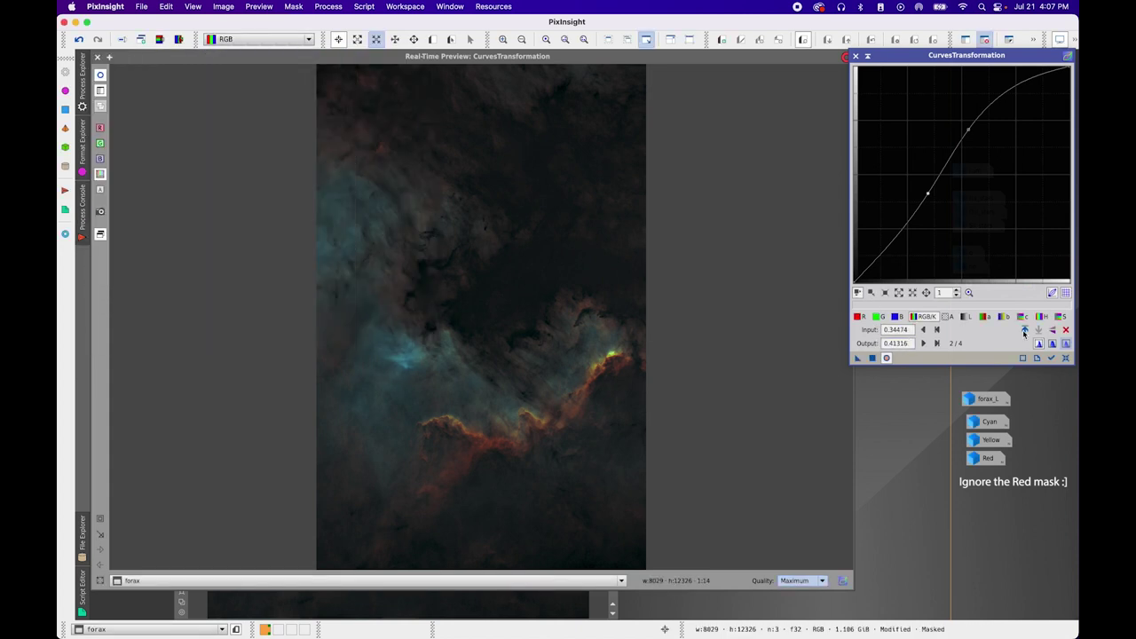
# Reset the curves, apply a saturation curve to the Cyan-masked forax with a point at about 0.38/0.62, and reset it
pyautogui.click(1066, 358)
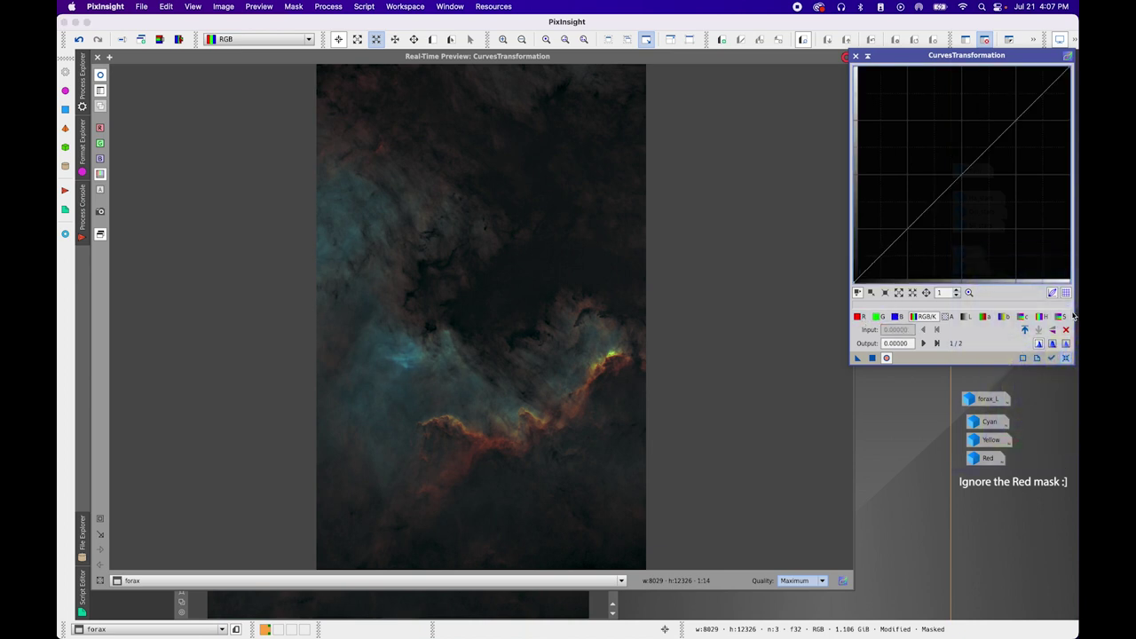
pyautogui.click(962, 175)
pyautogui.moveTo(963, 177); pyautogui.dragTo(935, 147)
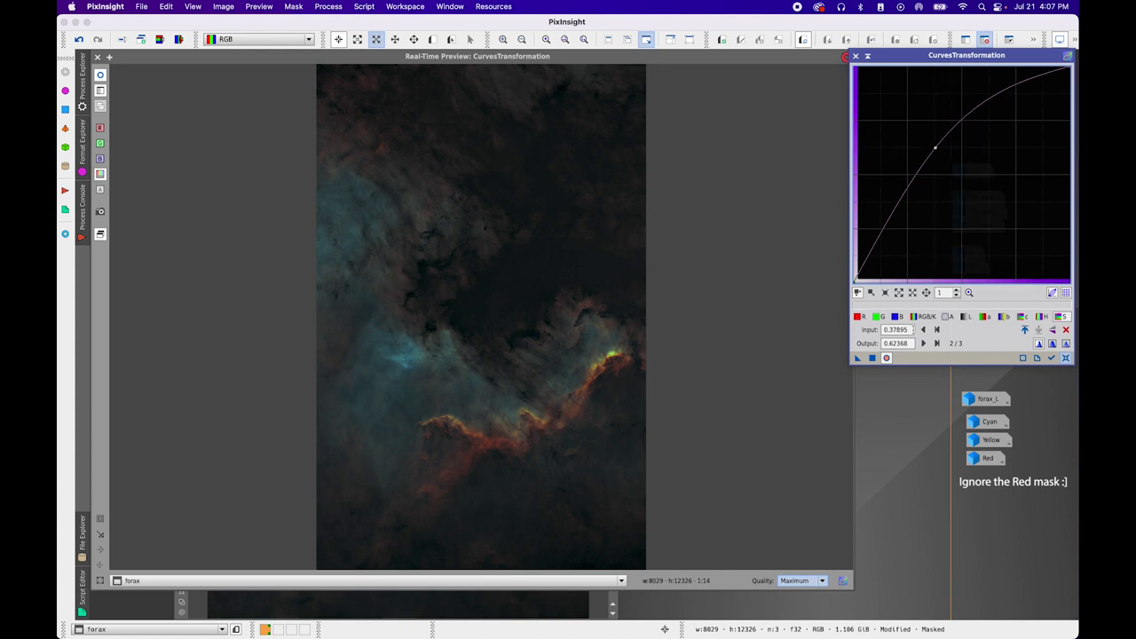
pyautogui.click(872, 357)
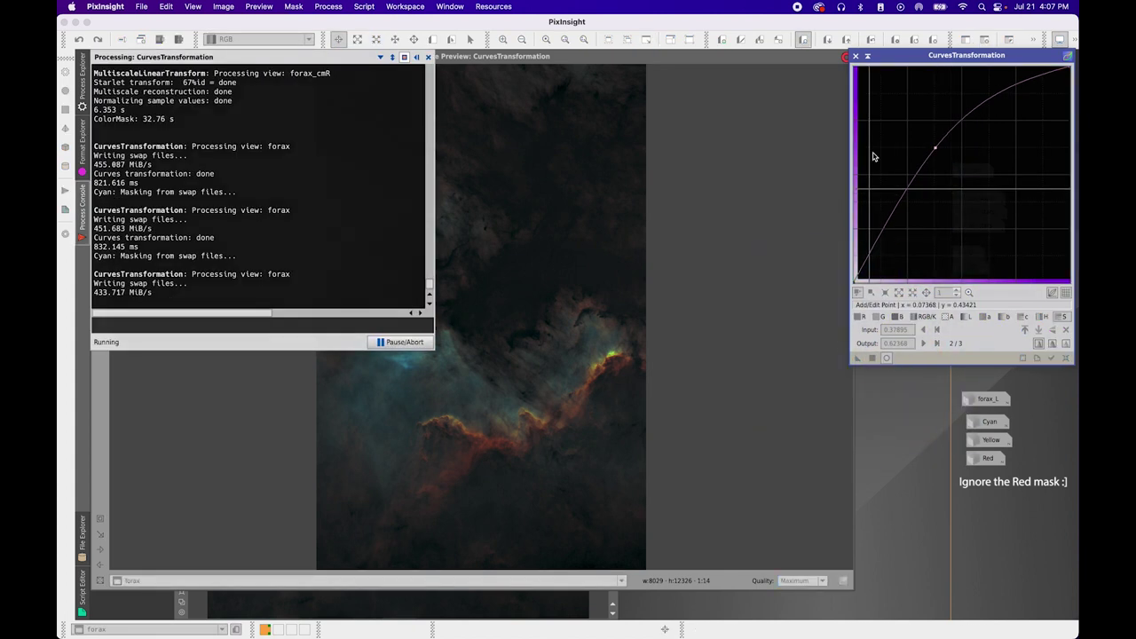
pyautogui.click(1064, 357)
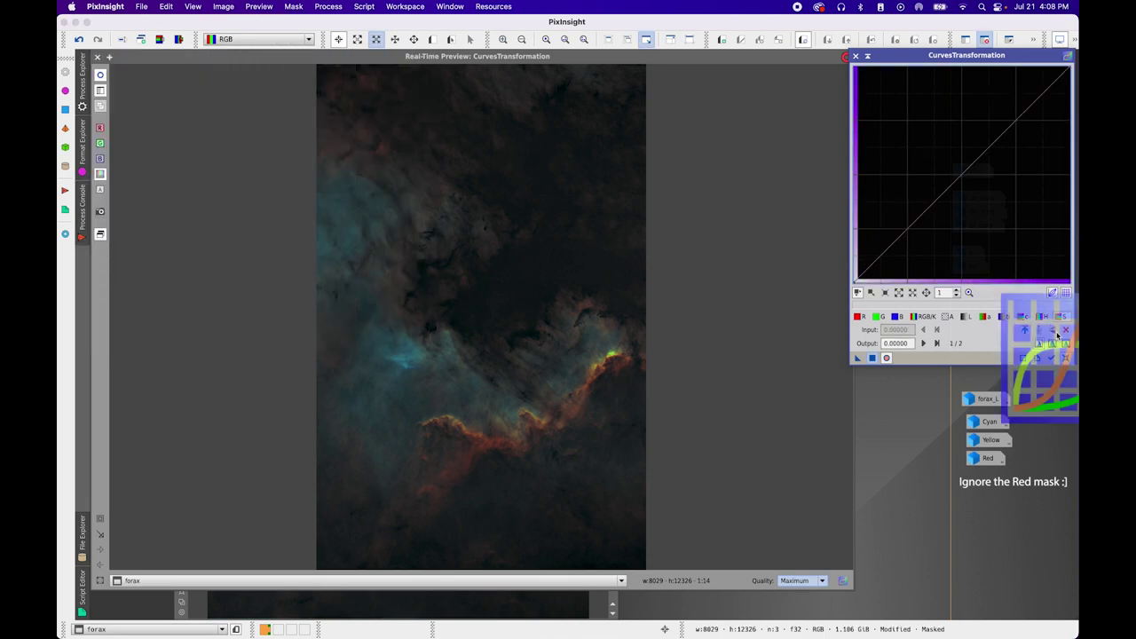
# Lift the blue curve slightly at mid-range and raise the green curve with a point at about 0.48/0.53
pyautogui.click(898, 316)
pyautogui.moveTo(970, 194); pyautogui.dragTo(952, 167)
pyautogui.click(881, 317)
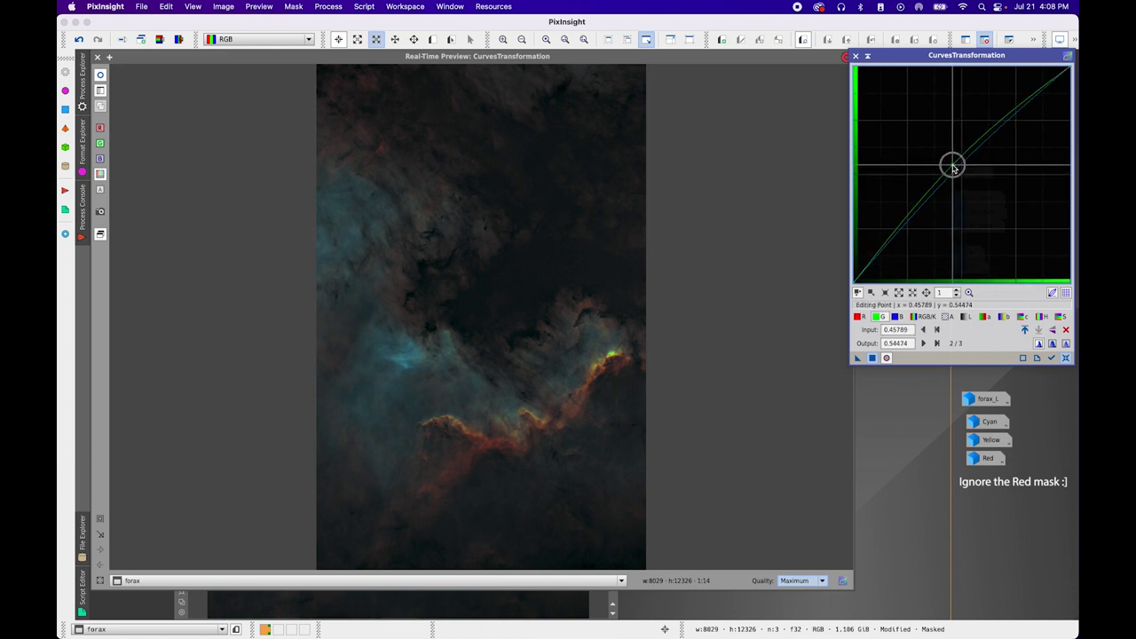
pyautogui.moveTo(952, 167); pyautogui.dragTo(957, 171)
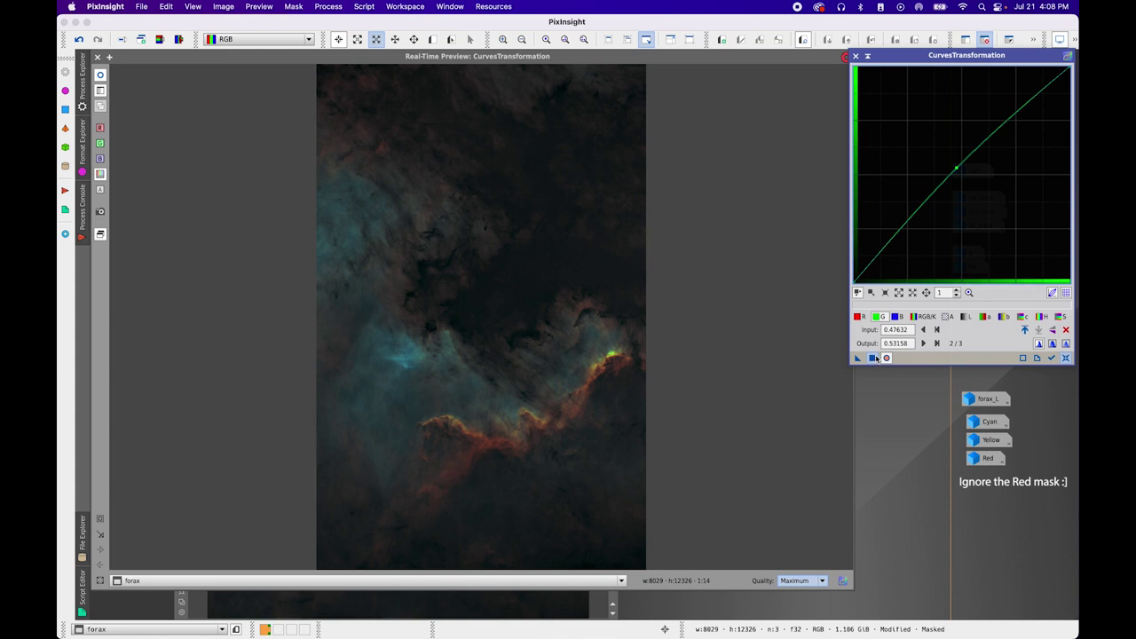
# Lower the red curve with a point at about 0.64/0.34, apply the curves to the Cyan-masked forax and reset them
pyautogui.click(858, 317)
pyautogui.moveTo(963, 172); pyautogui.dragTo(993, 210)
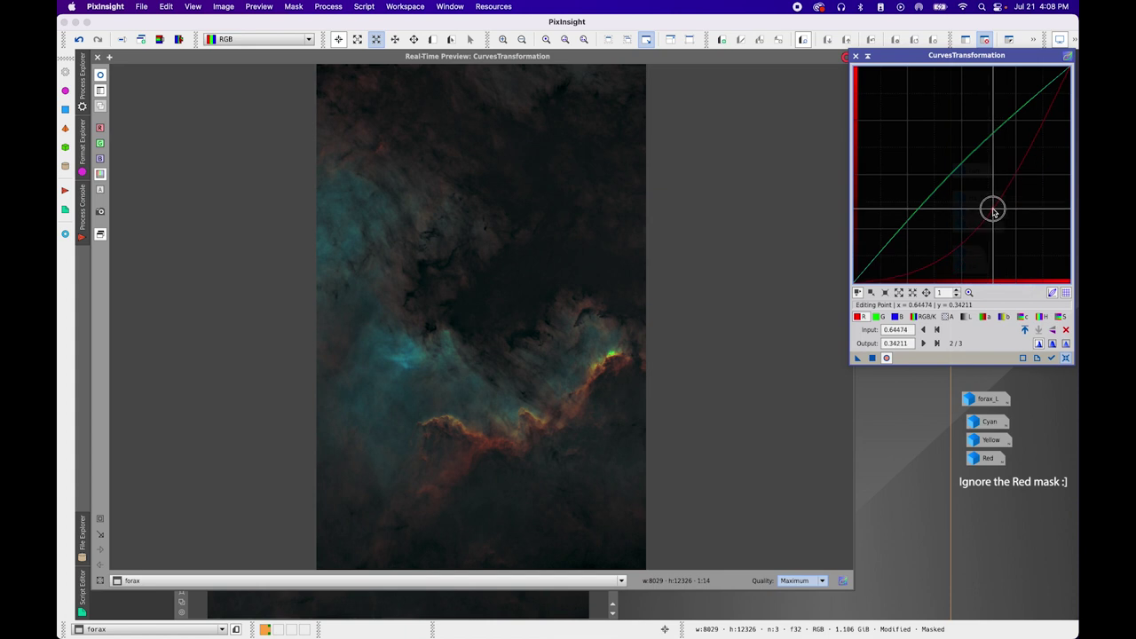
pyautogui.moveTo(993, 210); pyautogui.dragTo(993, 210)
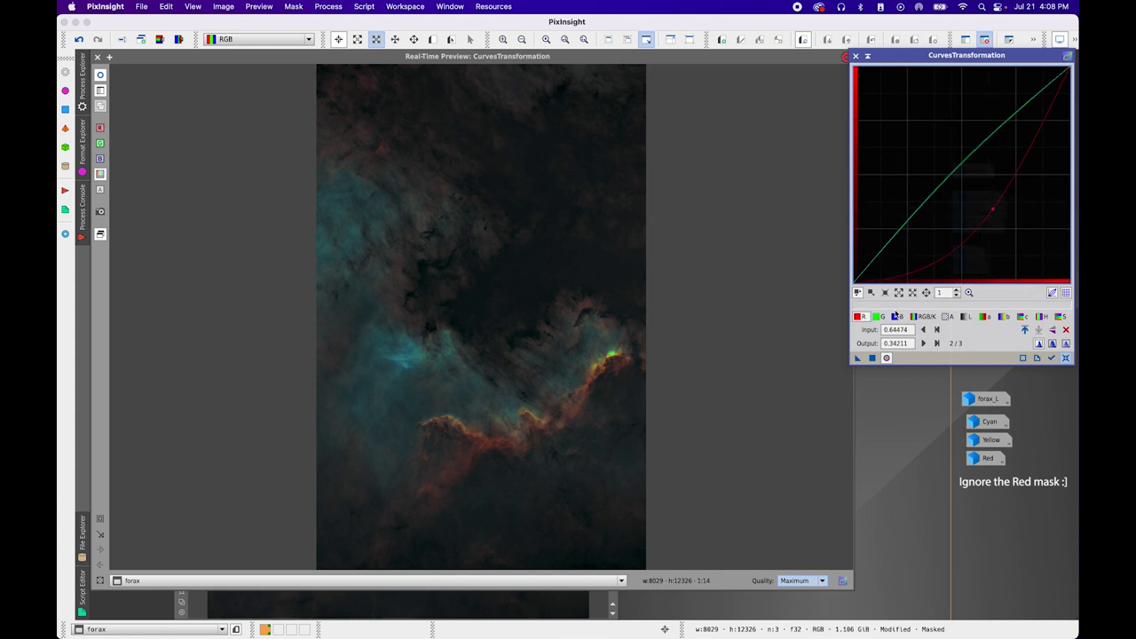
pyautogui.click(871, 359)
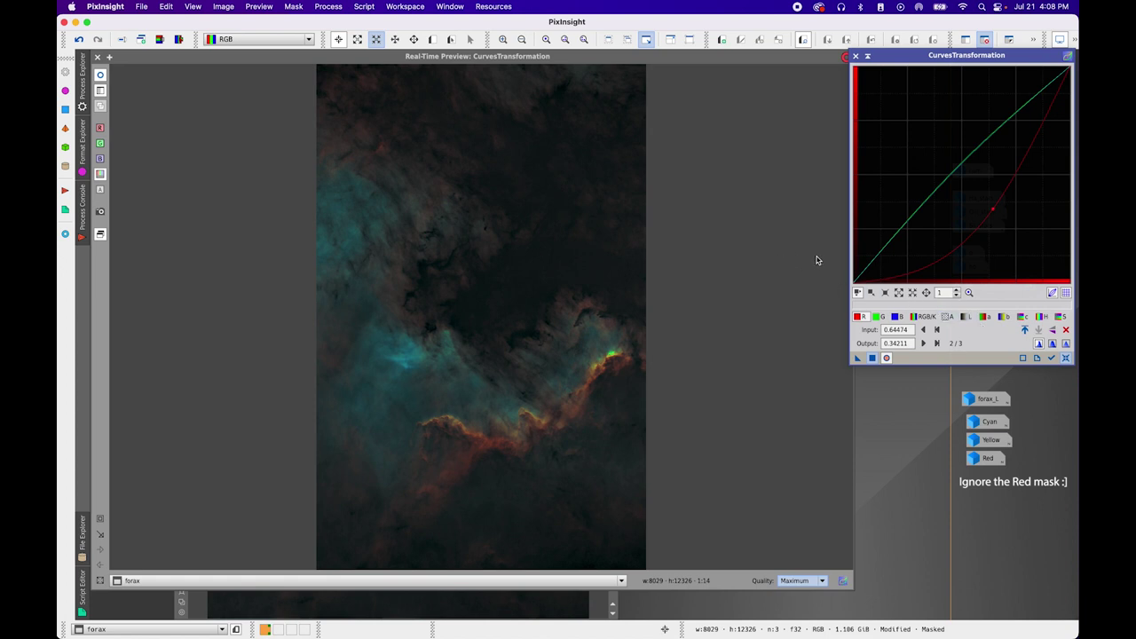
pyautogui.click(1066, 360)
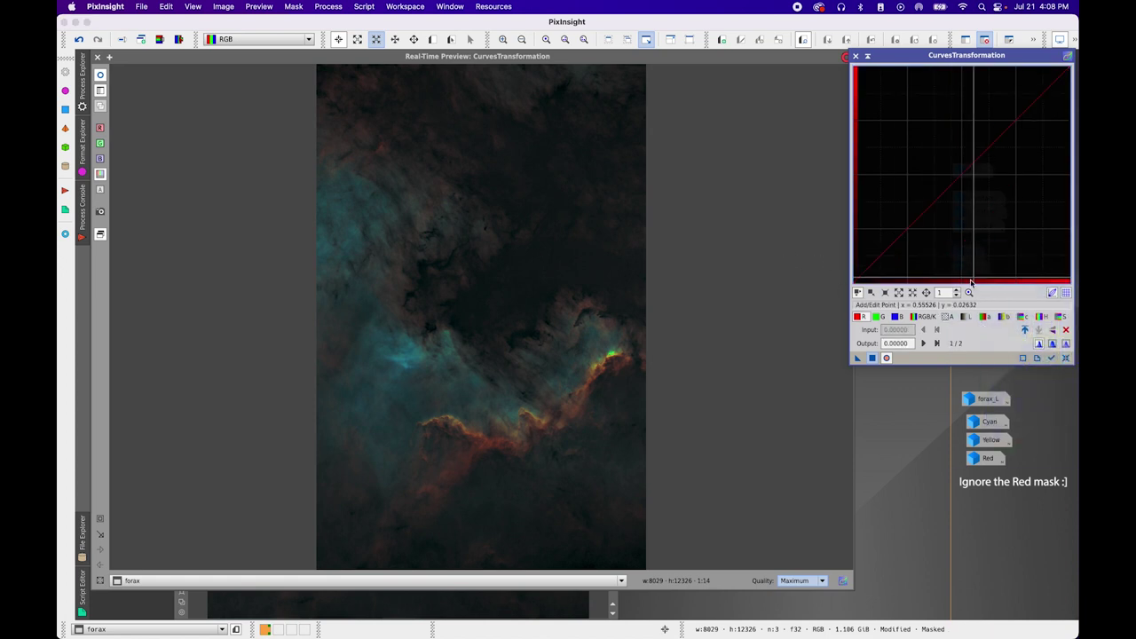
# Apply an RGB/K curve to the Cyan-masked forax with points at about 0.68/0.80 and 0.29/0.30, and reset it
pyautogui.click(965, 316)
pyautogui.moveTo(954, 182)
pyautogui.mouseDown()
pyautogui.moveTo(952, 167)
pyautogui.moveTo(961, 172)
pyautogui.mouseUp()
pyautogui.click(924, 315)
pyautogui.moveTo(1006, 131); pyautogui.dragTo(1000, 110)
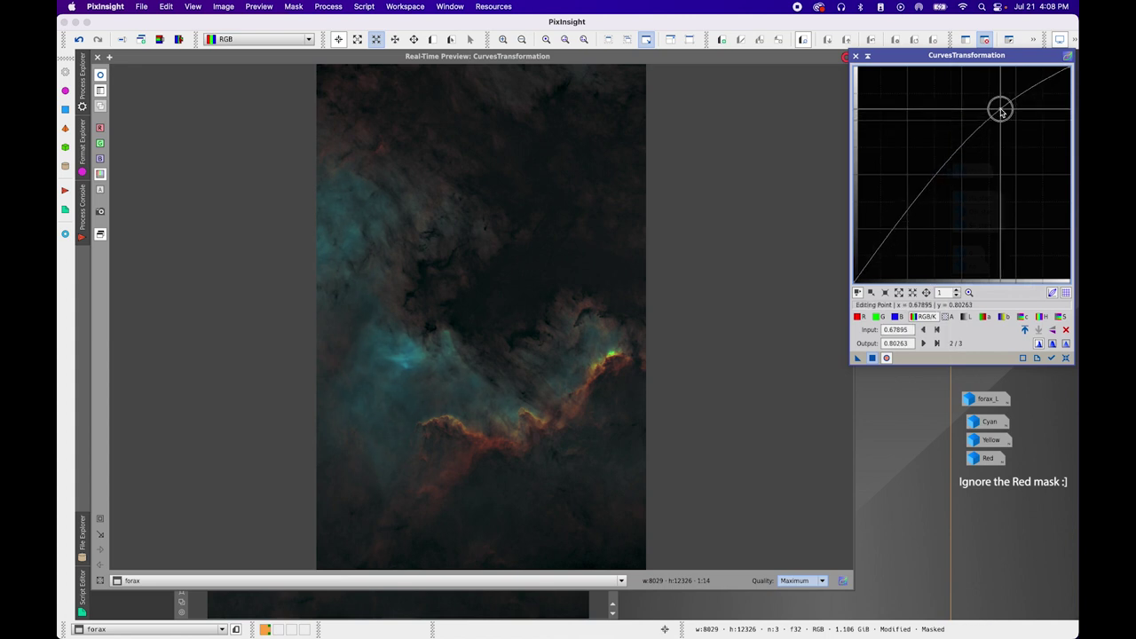
pyautogui.moveTo(919, 196); pyautogui.dragTo(916, 219)
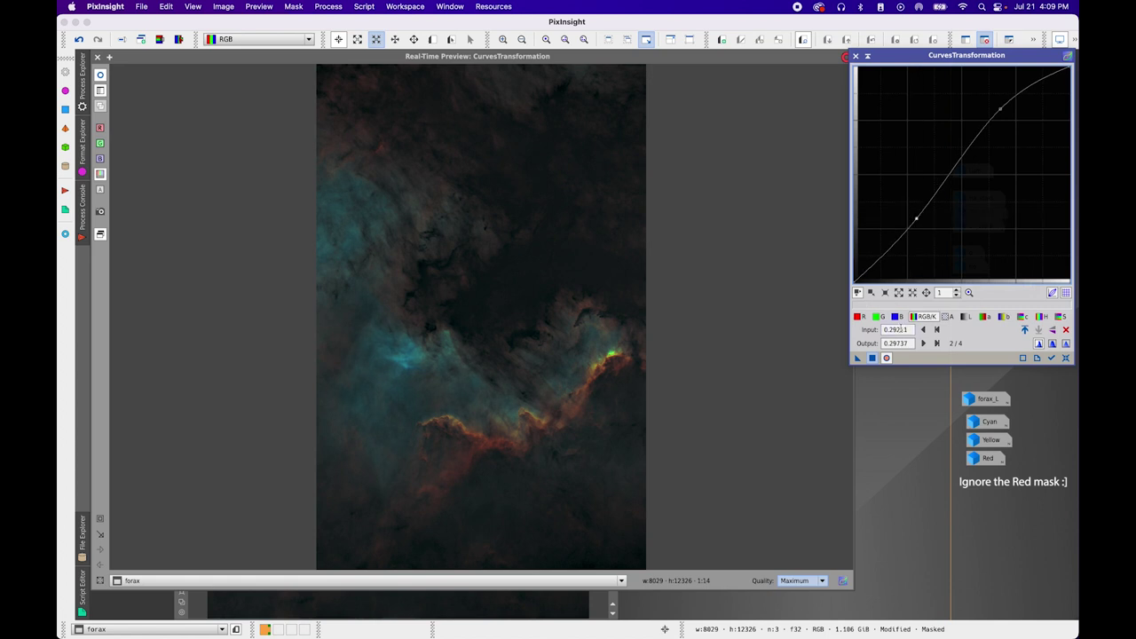
pyautogui.click(871, 357)
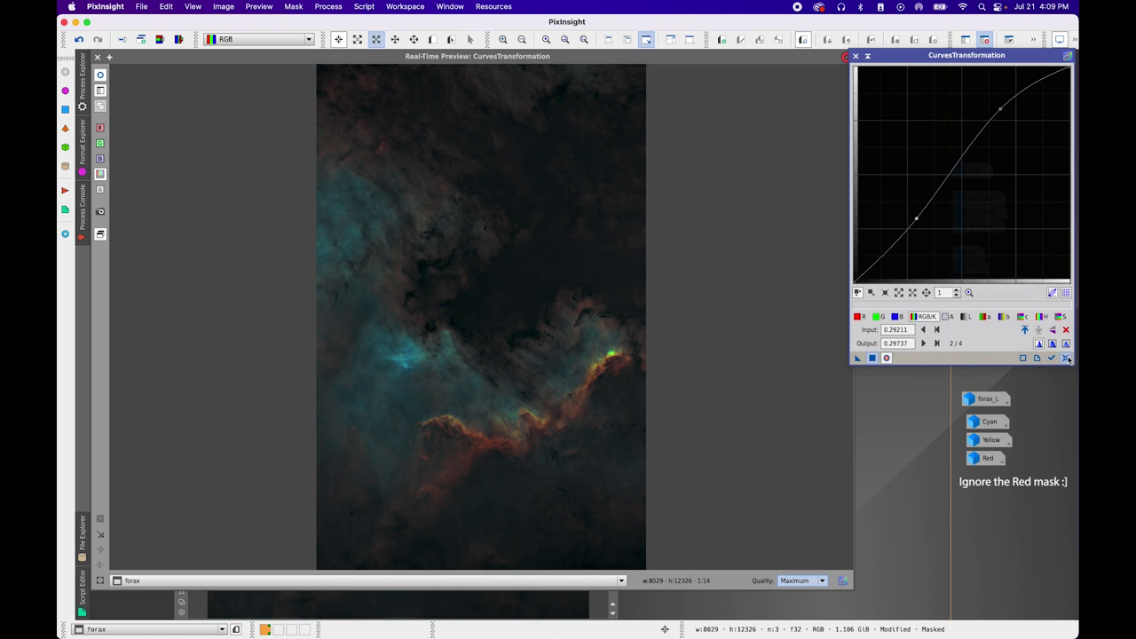
pyautogui.click(1068, 357)
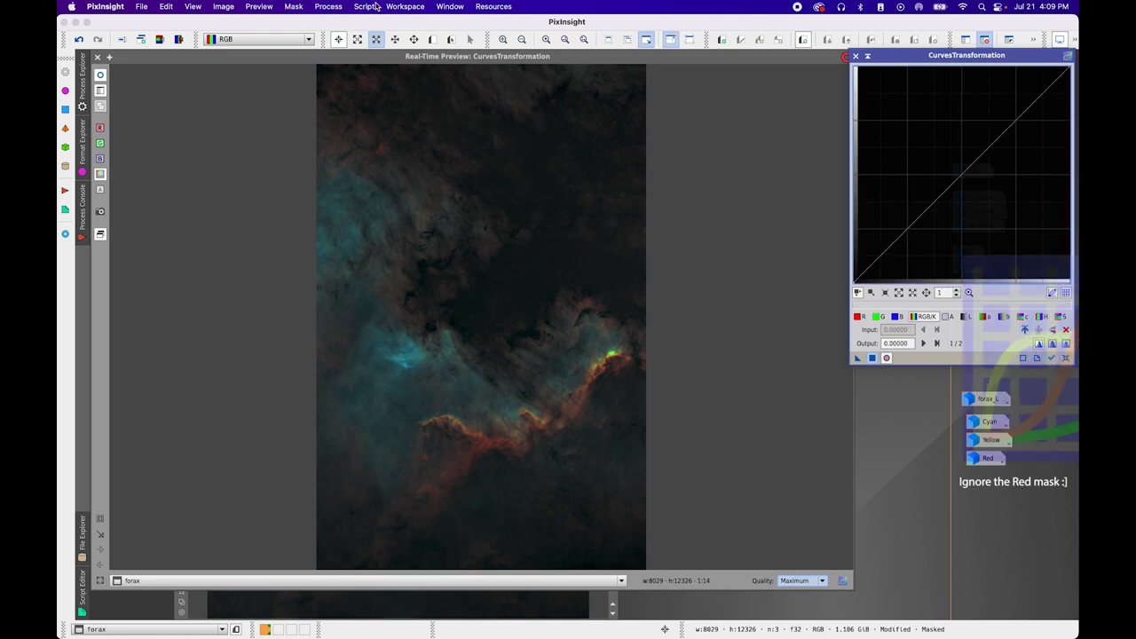
# Close the real-time preview, replace forax's Cyan mask with the Yellow image as mask, and minimize Yellow
pyautogui.click(97, 57)
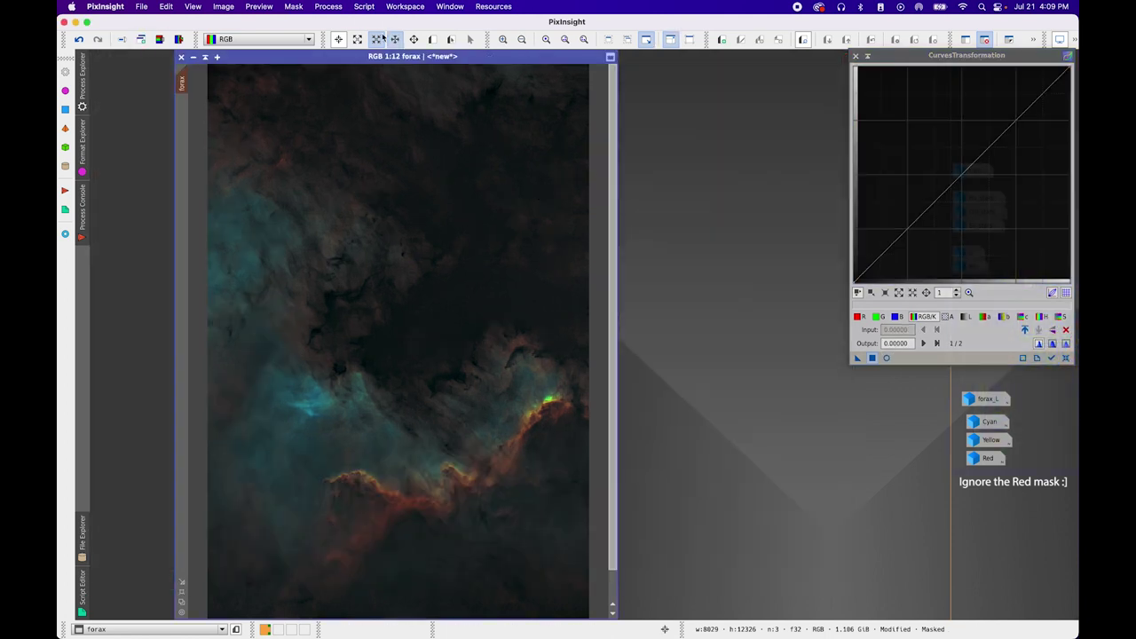
pyautogui.click(294, 6)
pyautogui.click(321, 36)
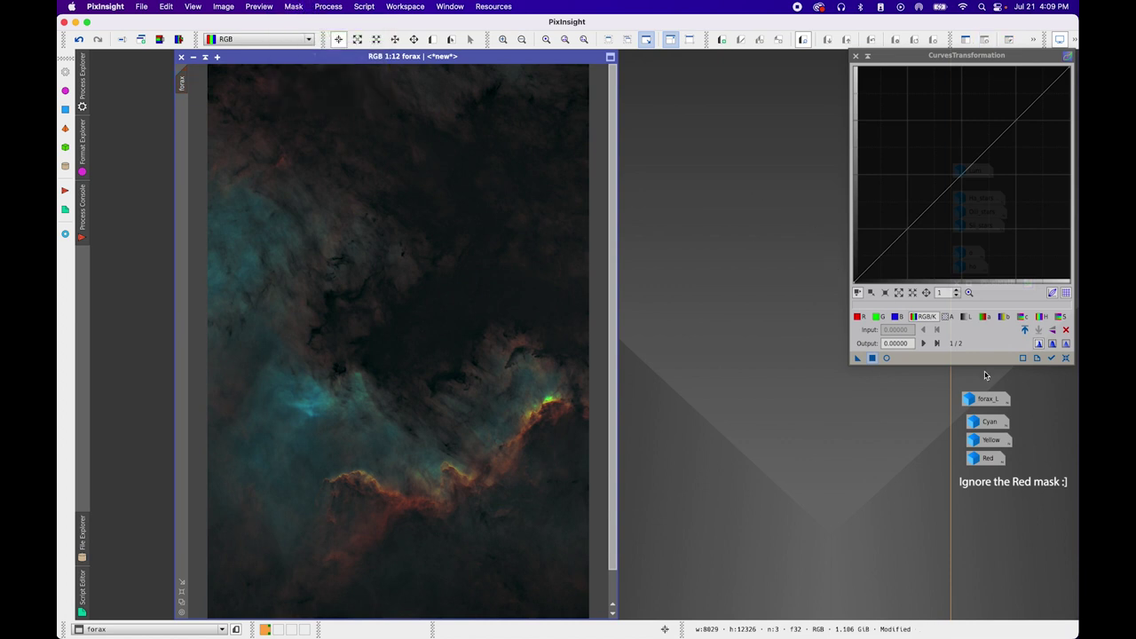
pyautogui.doubleClick(991, 449)
pyautogui.moveTo(666, 243); pyautogui.dragTo(182, 87)
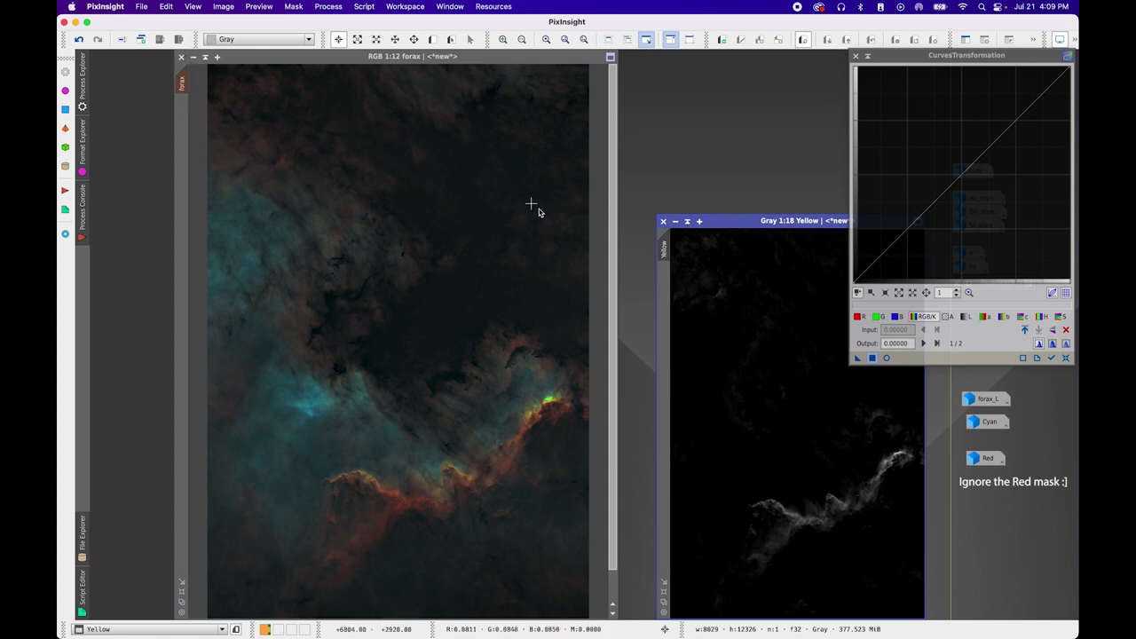
pyautogui.click(675, 221)
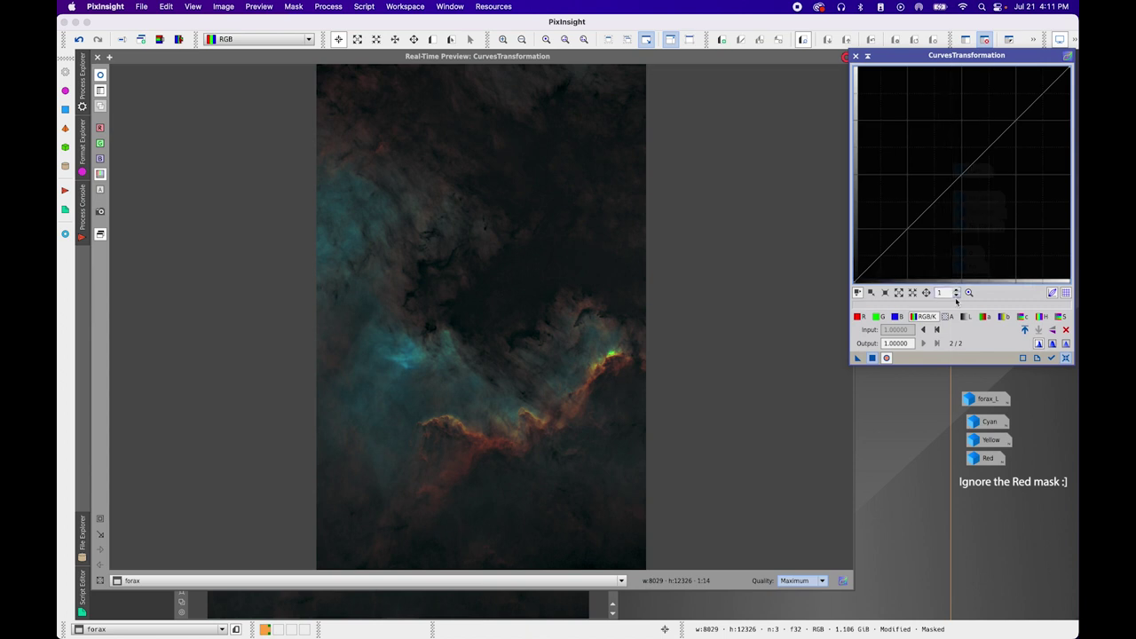
# Shape the lightness curve for the Yellow-masked forax with points at about 0.72/0.83 and 0.11/0.12
pyautogui.click(965, 316)
pyautogui.moveTo(963, 174); pyautogui.dragTo(1009, 106)
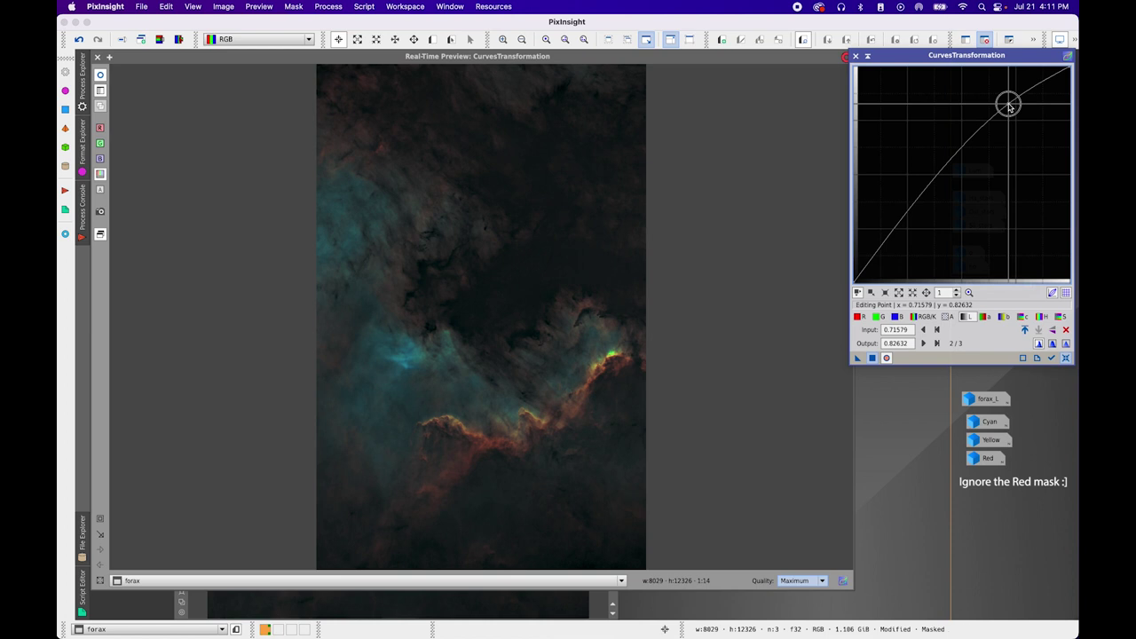
pyautogui.click(877, 258)
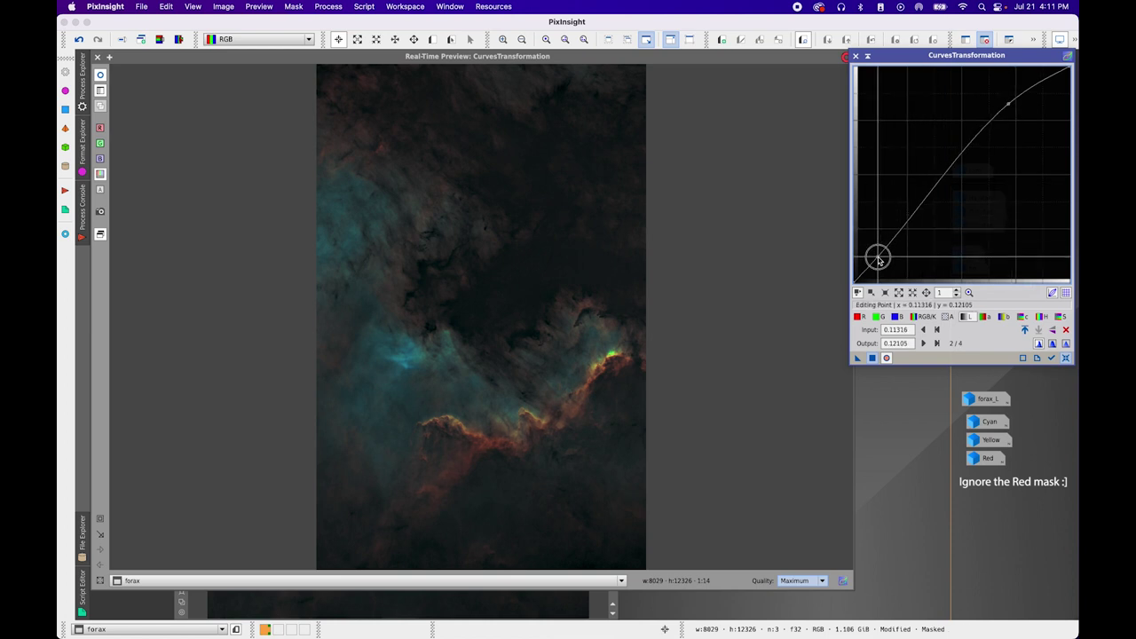
# Add an RGB/K S-curve for the Yellow-masked forax with points at about 0.63/0.74 and 0.19/0.17
pyautogui.click(925, 316)
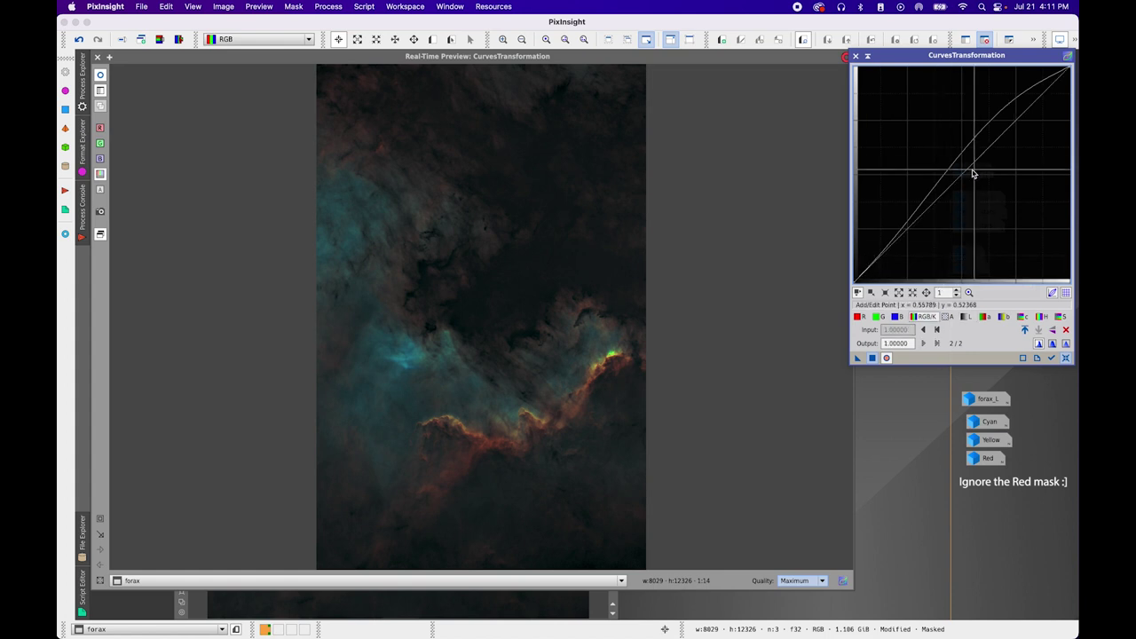
pyautogui.moveTo(991, 138); pyautogui.dragTo(991, 125)
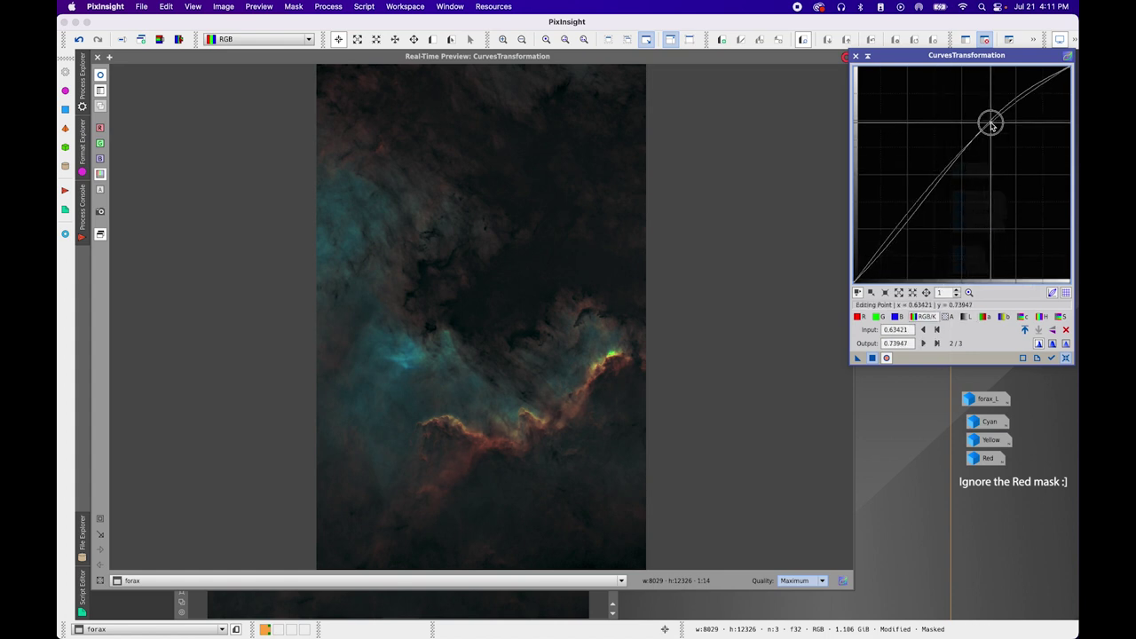
pyautogui.moveTo(894, 236); pyautogui.dragTo(895, 247)
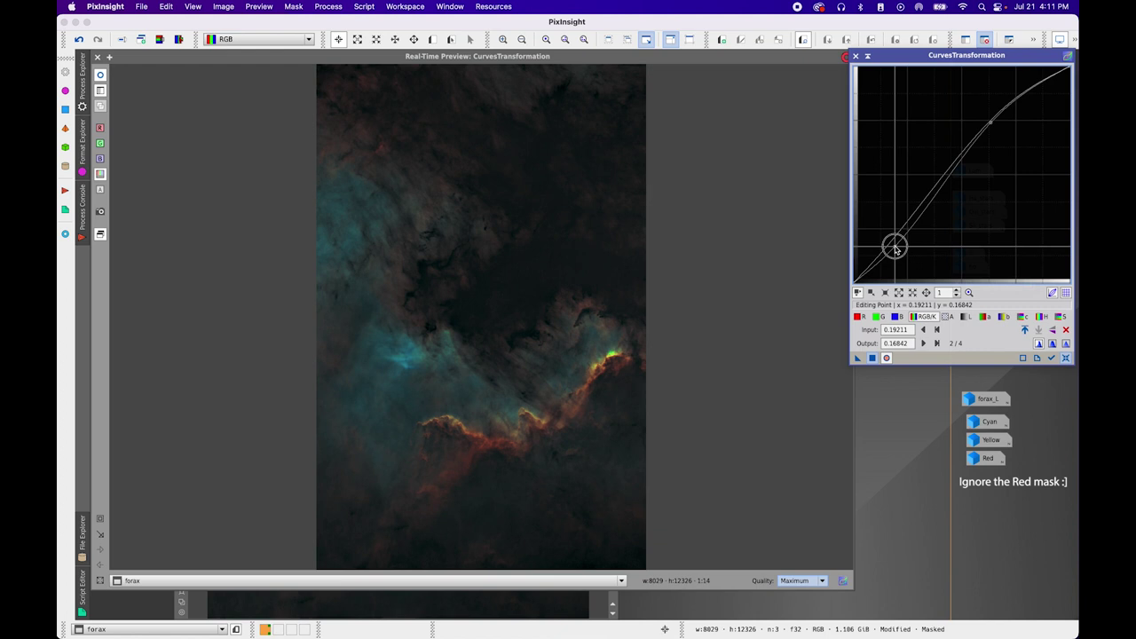
# Raise the red curve with a point at about 0.48/0.52, apply the curves to the Yellow-masked forax and reset them
pyautogui.click(857, 317)
pyautogui.moveTo(965, 183); pyautogui.dragTo(954, 166)
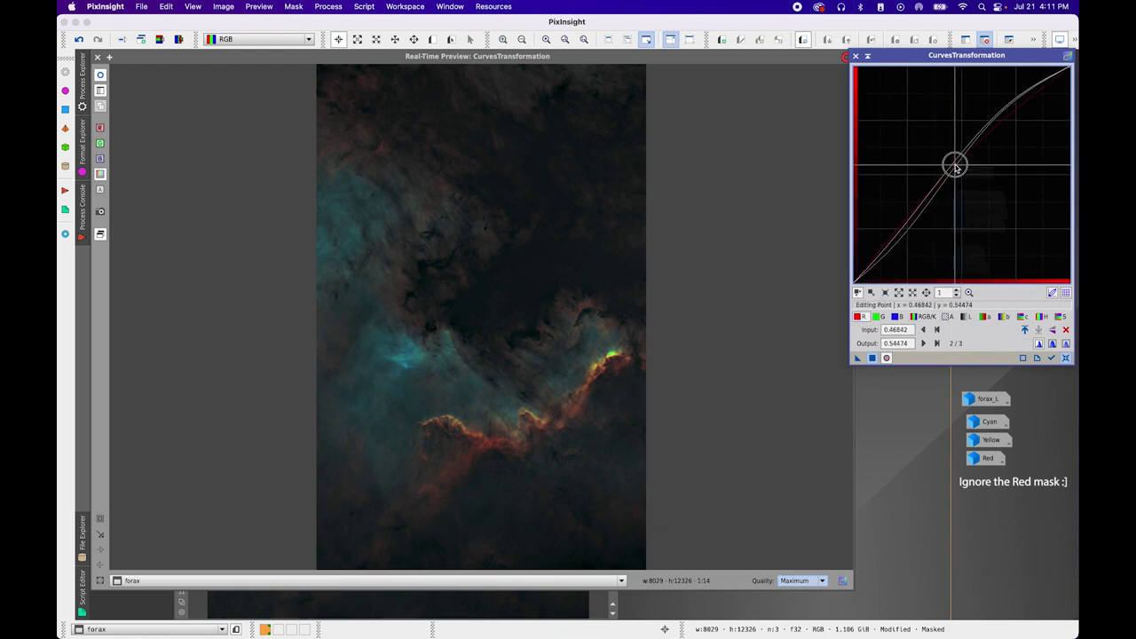
pyautogui.moveTo(956, 167); pyautogui.dragTo(957, 171)
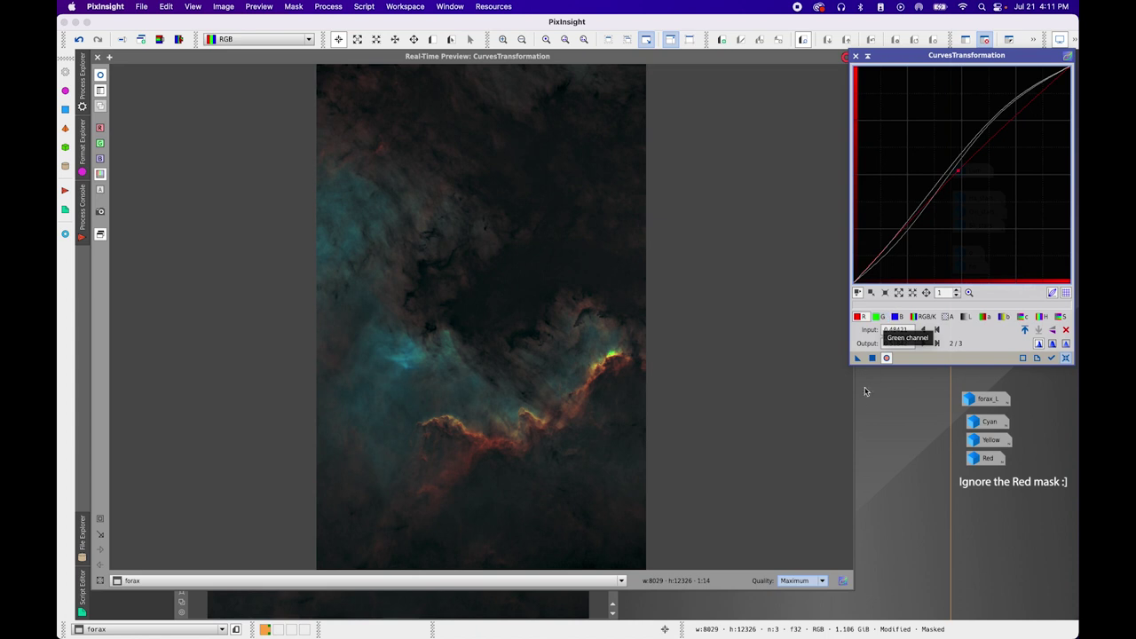
pyautogui.click(872, 357)
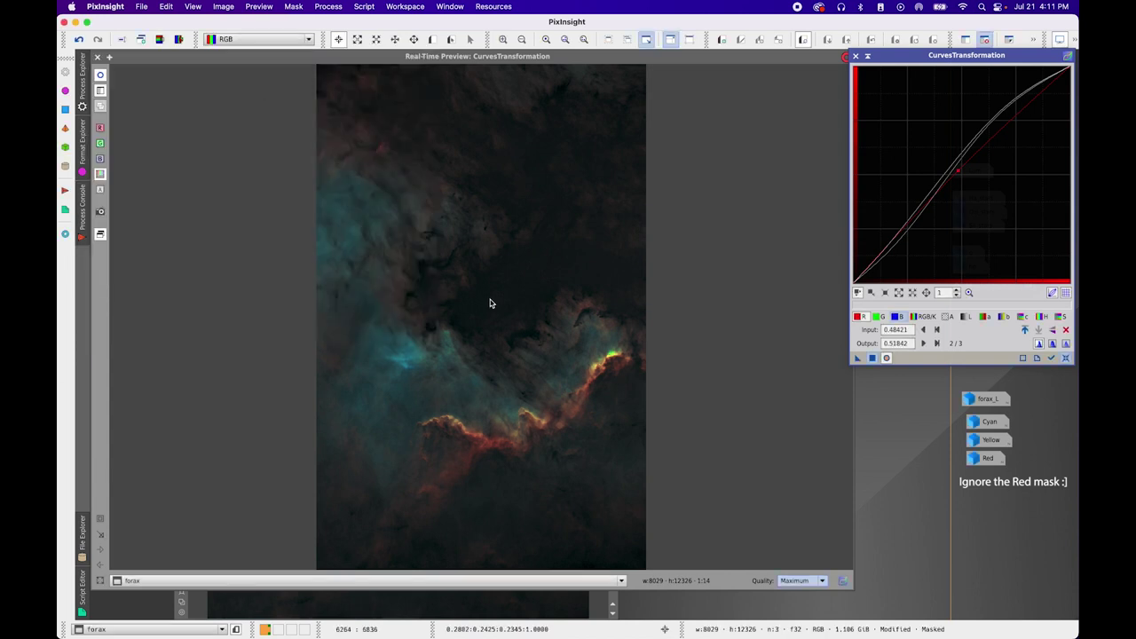
pyautogui.click(1065, 357)
pyautogui.moveTo(992, 159); pyautogui.dragTo(974, 140)
pyautogui.keyDown('ctrl'); pyautogui.click(980, 146); pyautogui.keyUp('ctrl')
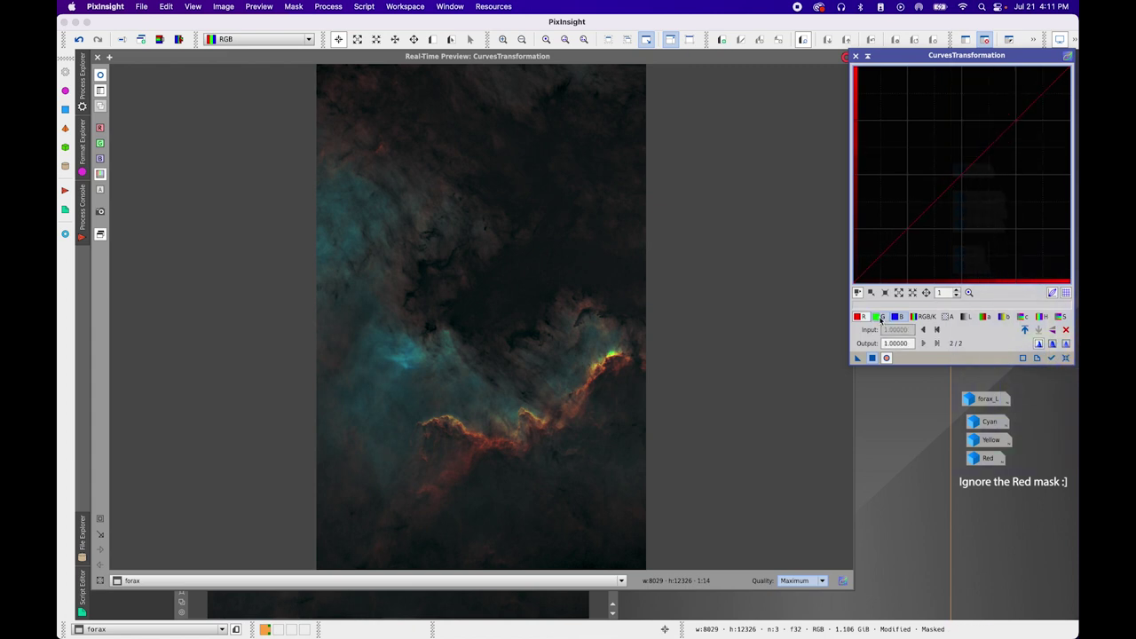
# Close the real-time preview and remove the Yellow mask from forax
pyautogui.click(102, 16)
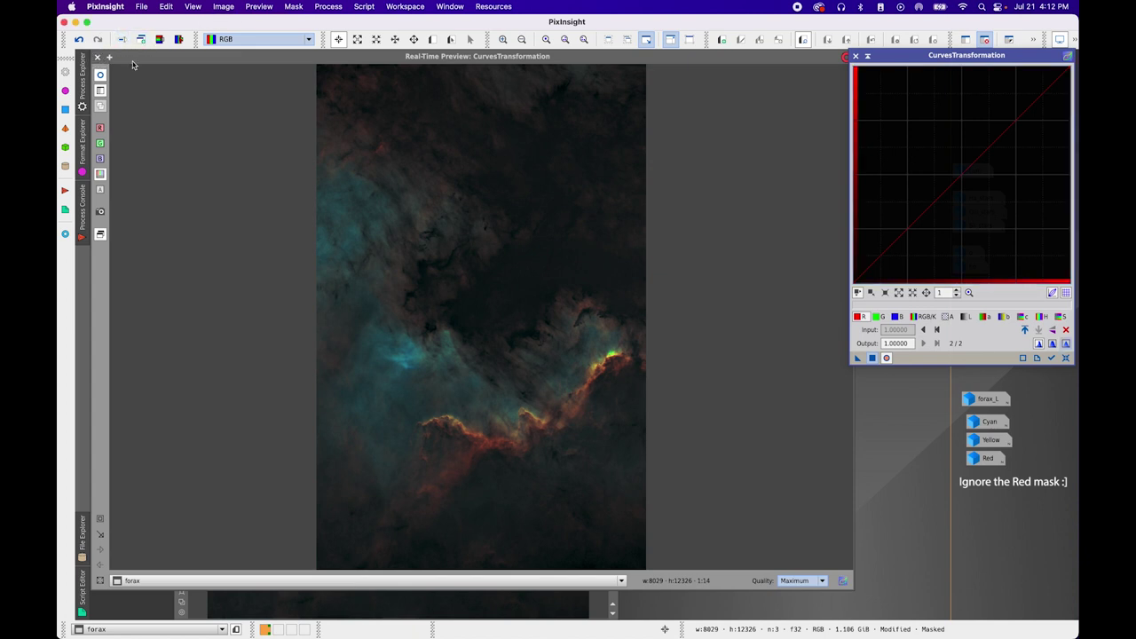
pyautogui.click(97, 57)
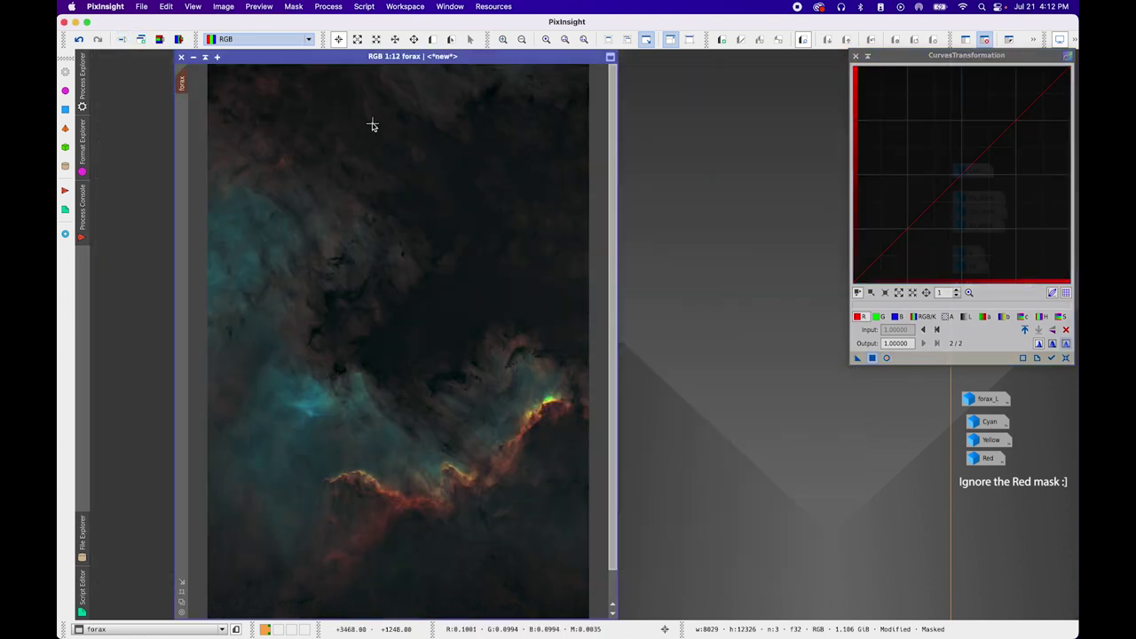
pyautogui.click(395, 39)
pyautogui.click(364, 7)
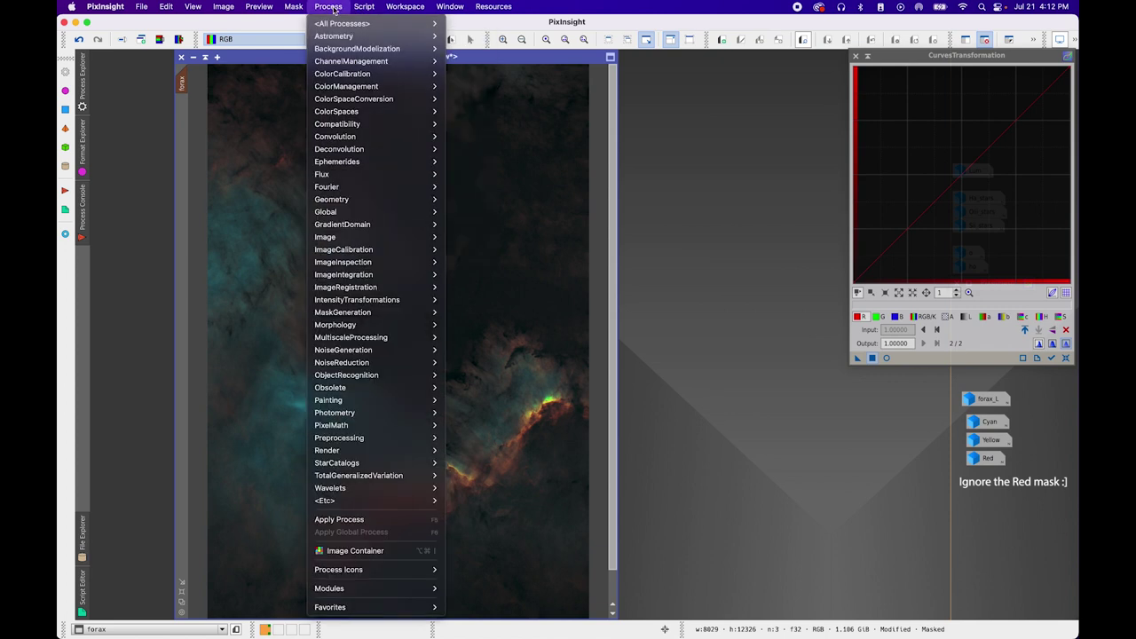
pyautogui.moveTo(293, 6)
pyautogui.click(313, 37)
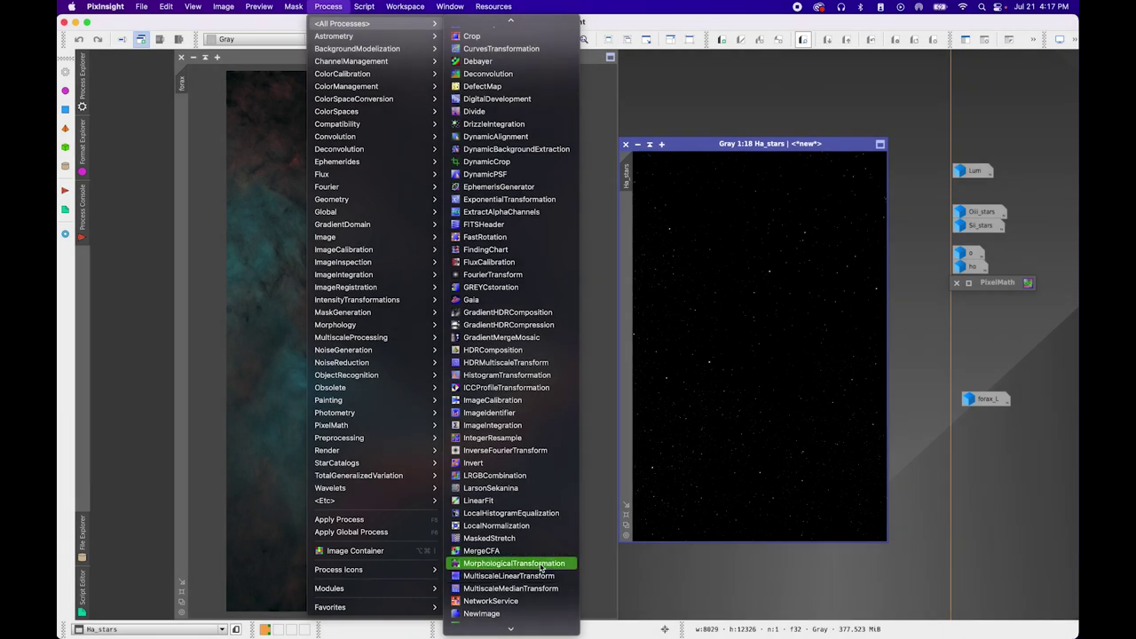
# Apply MorphologicalTransformation with Erosion (Minimum), size 7 and amount 1.00 to Ha_stars, and minimize the image
pyautogui.click(554, 564)
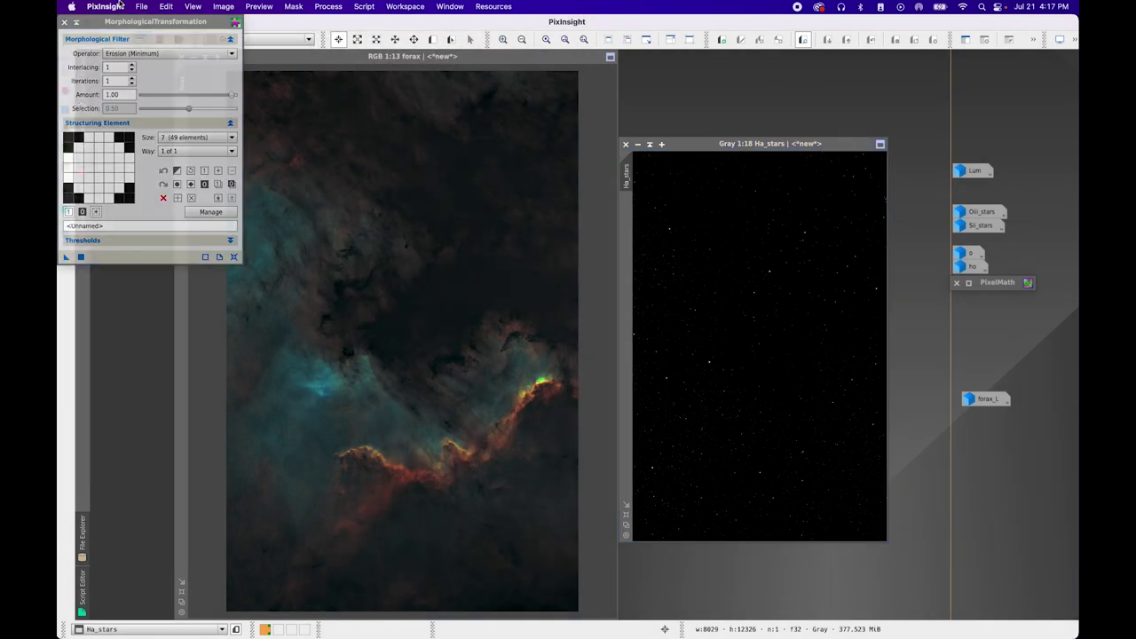
pyautogui.moveTo(120, 27); pyautogui.dragTo(903, 89)
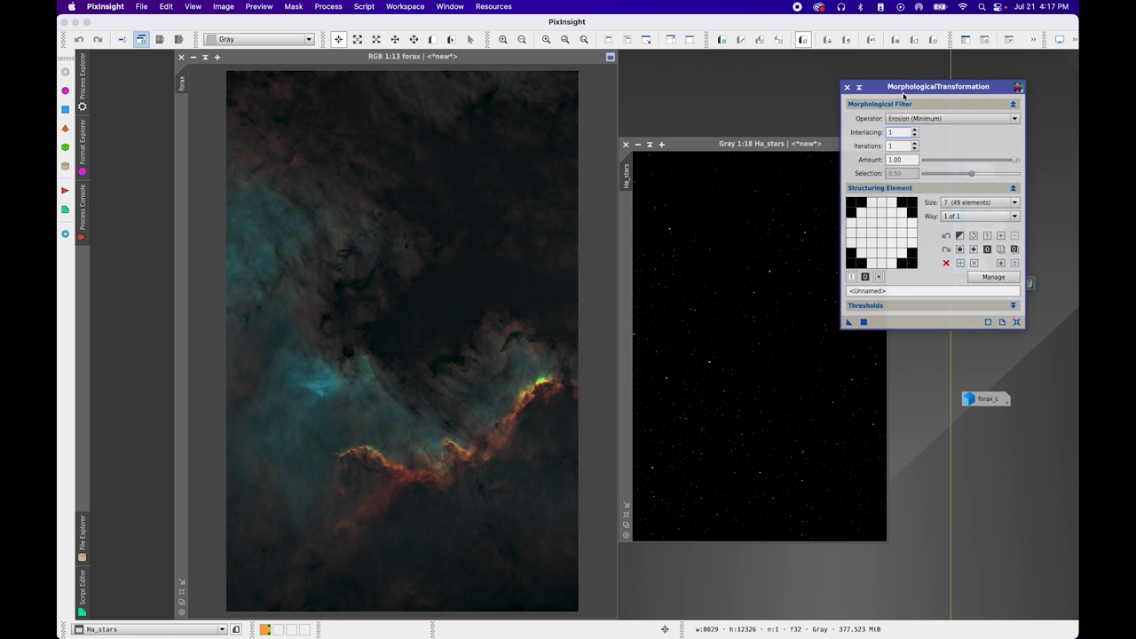
pyautogui.moveTo(736, 145); pyautogui.dragTo(656, 122)
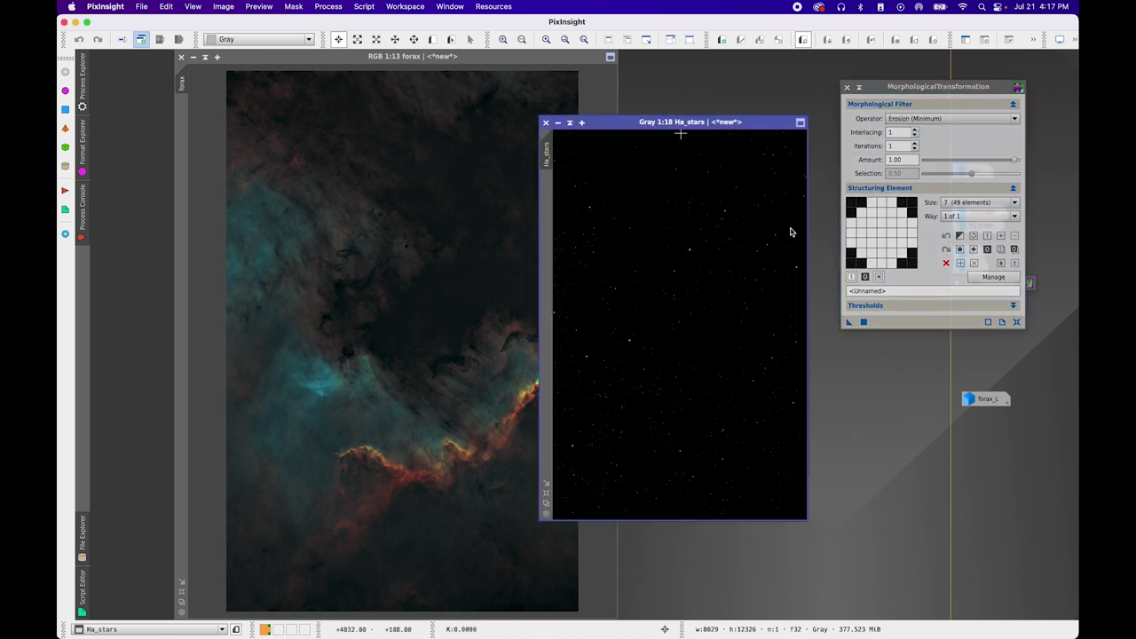
pyautogui.scroll(-1, 740, 311)
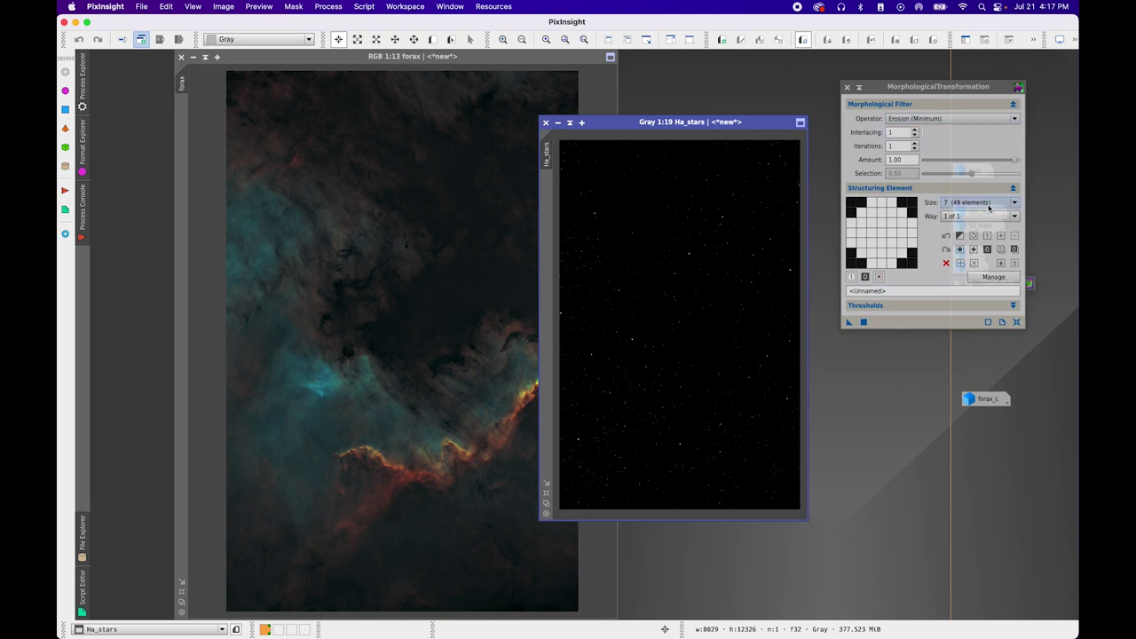
pyautogui.moveTo(862, 322); pyautogui.dragTo(760, 374)
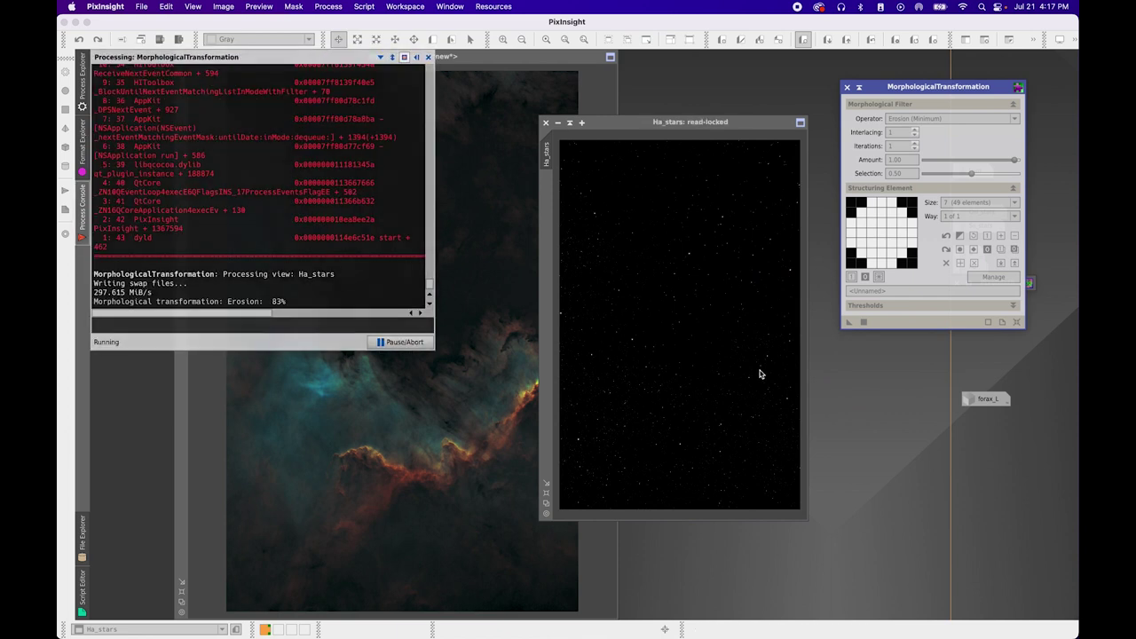
pyautogui.press('super+w')
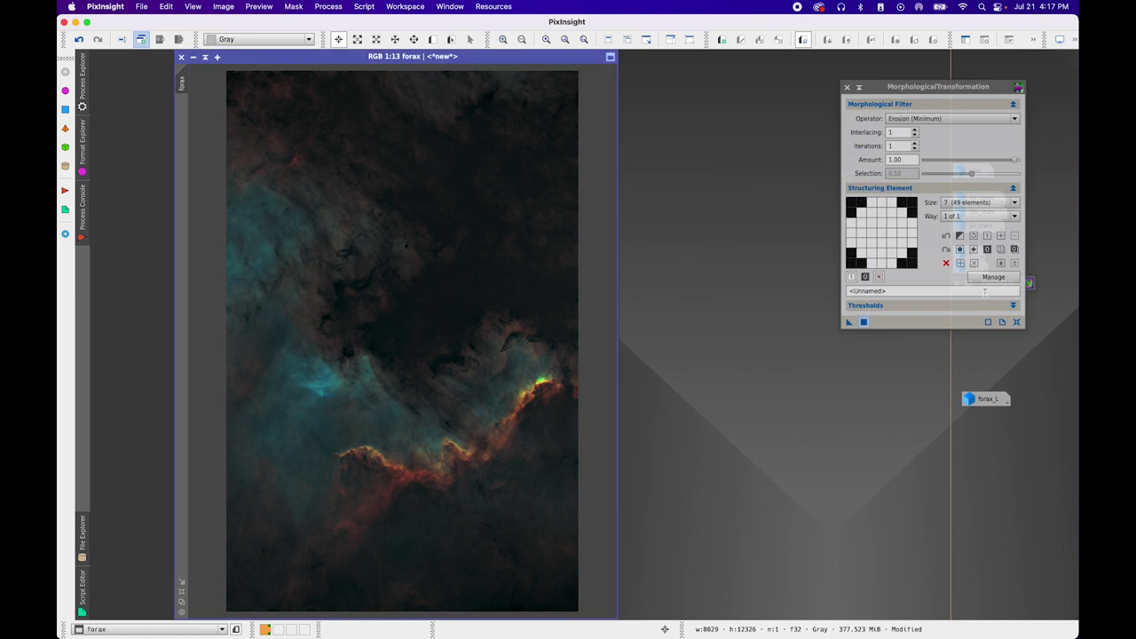
# Restore the Oiii_stars image and apply the same Erosion (Minimum) MorphologicalTransformation to it
pyautogui.moveTo(931, 86); pyautogui.dragTo(804, 60)
pyautogui.click(983, 214)
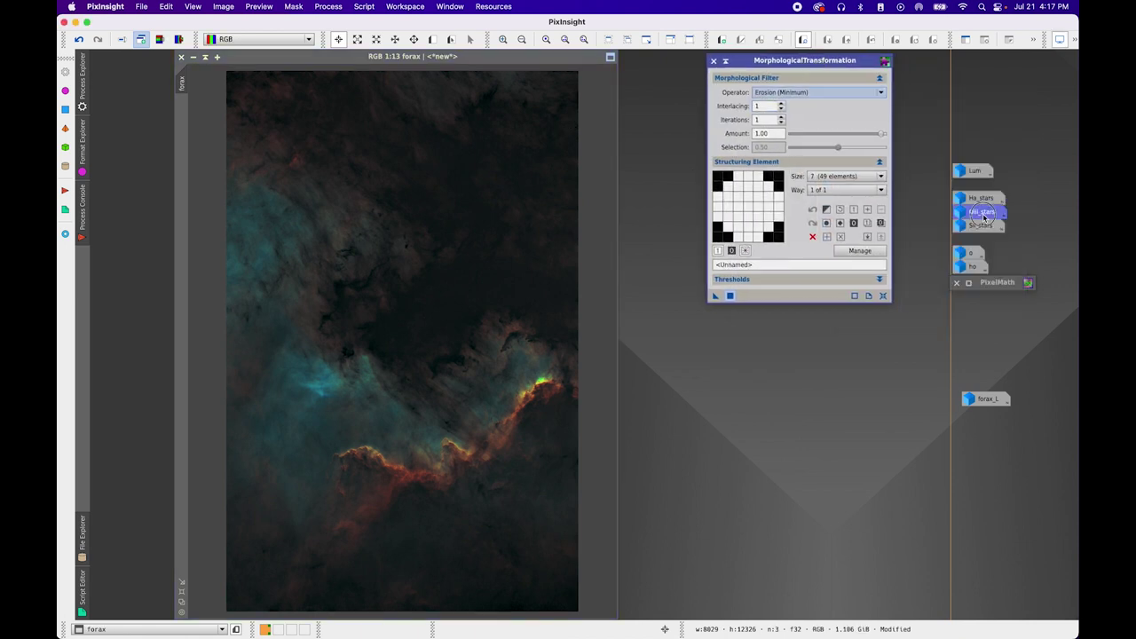
pyautogui.doubleClick(983, 214)
pyautogui.click(729, 295)
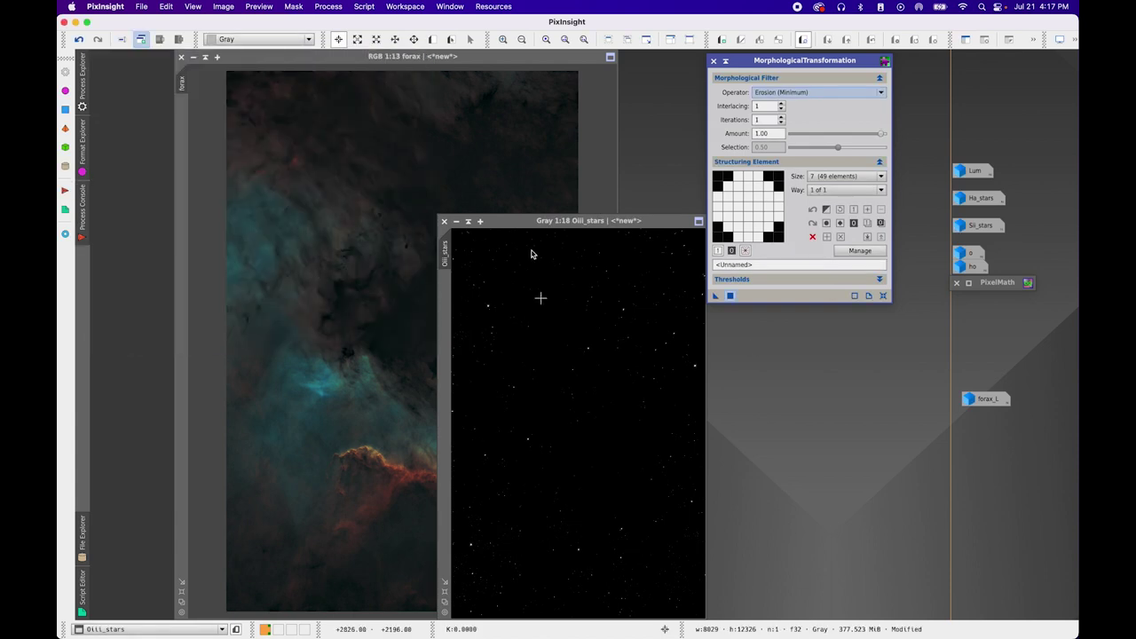
# Minimize Oiii_stars, restore Sii_stars, apply the same Erosion (Minimum) MorphologicalTransformation to it, and minimize it
pyautogui.click(455, 220)
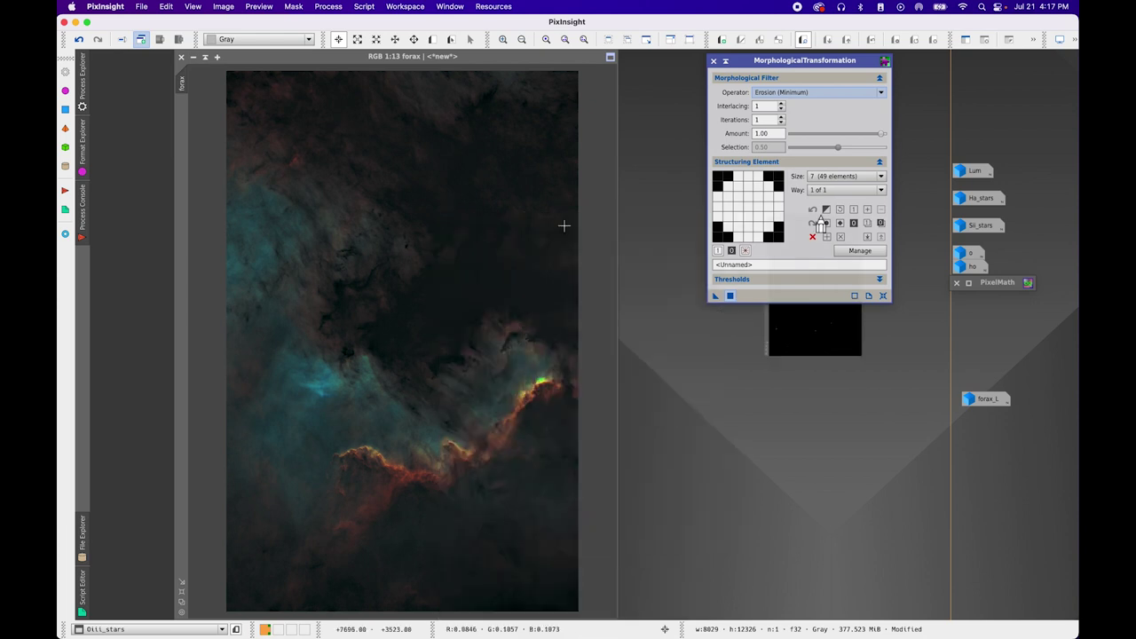
pyautogui.doubleClick(990, 233)
pyautogui.click(729, 295)
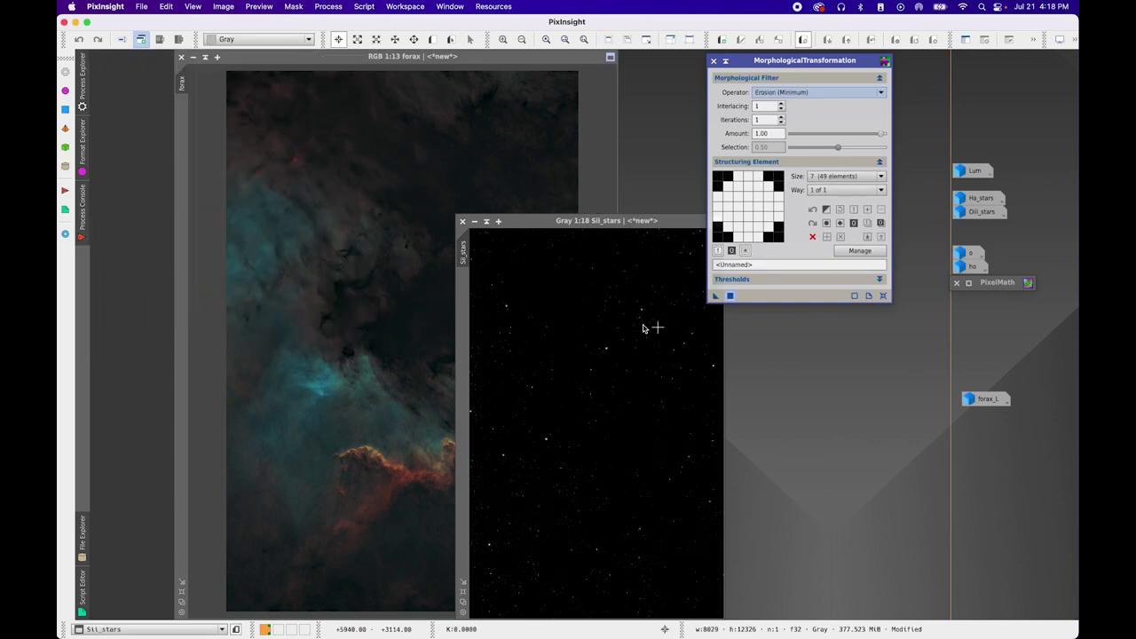
pyautogui.click(475, 221)
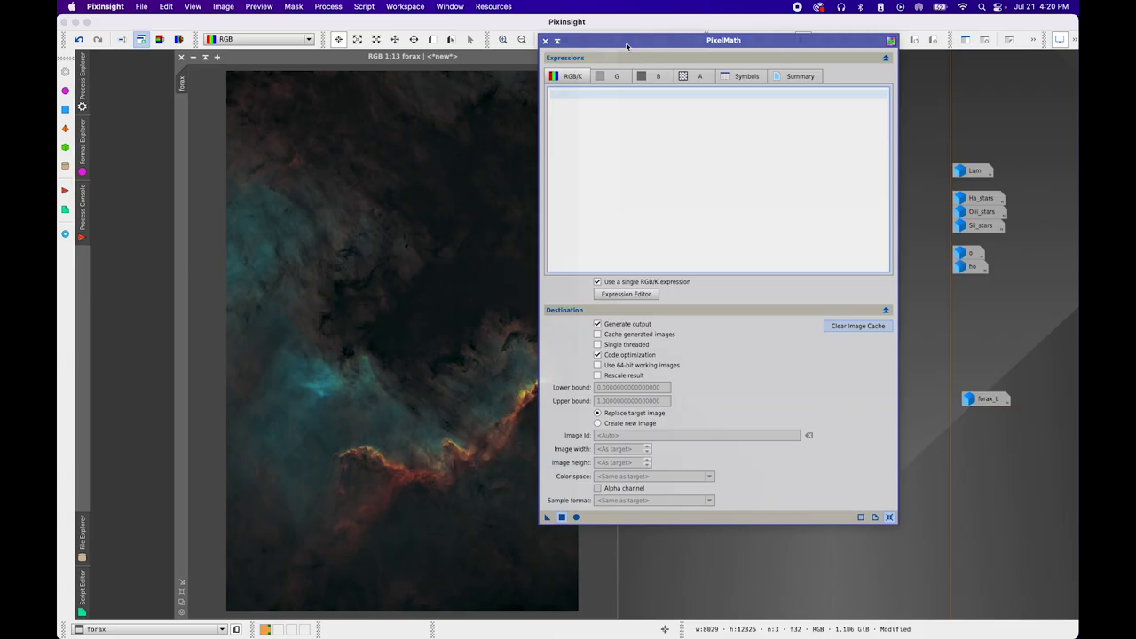
# Apply the PixelMath expression forax+.33*(Ha_stars+Oiii_stars+Sii_stars) to the forax image, replacing it, and minimize PixelMath
pyautogui.moveTo(629, 46); pyautogui.dragTo(652, 72)
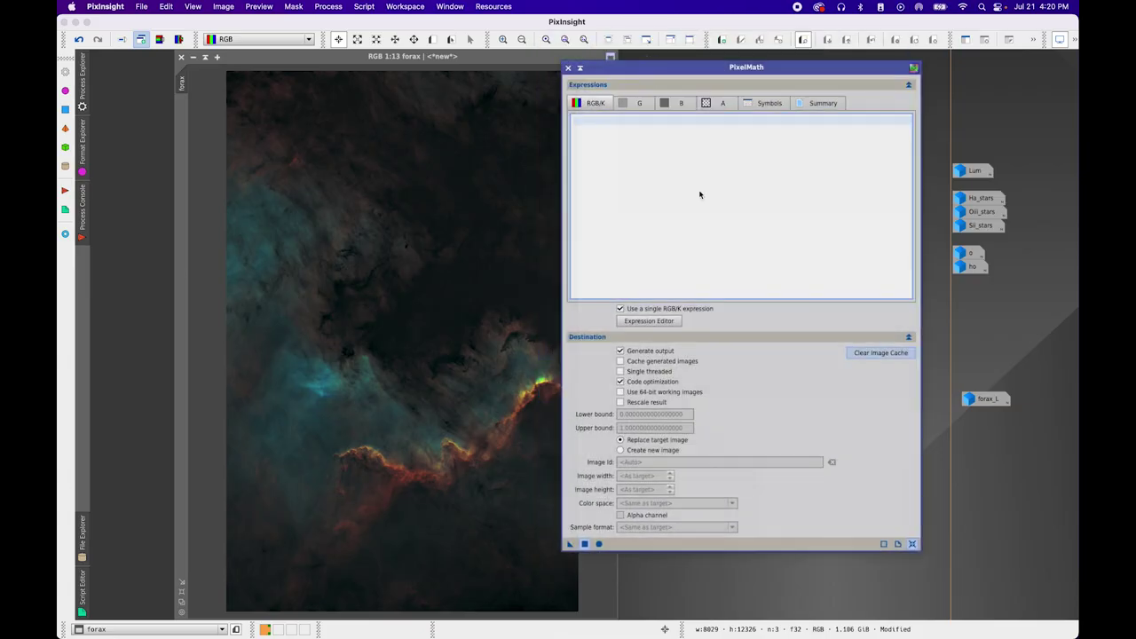
pyautogui.write('forax+.33*(Ha_stars+Oiii_stars+Sii')
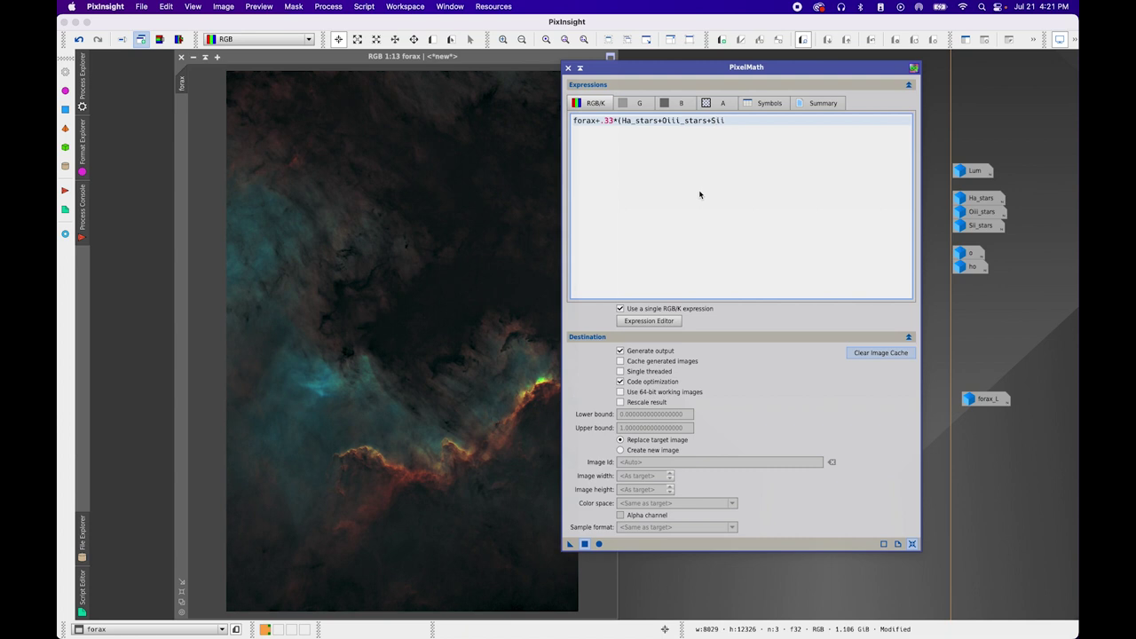
pyautogui.write('_stars)')
pyautogui.click(585, 545)
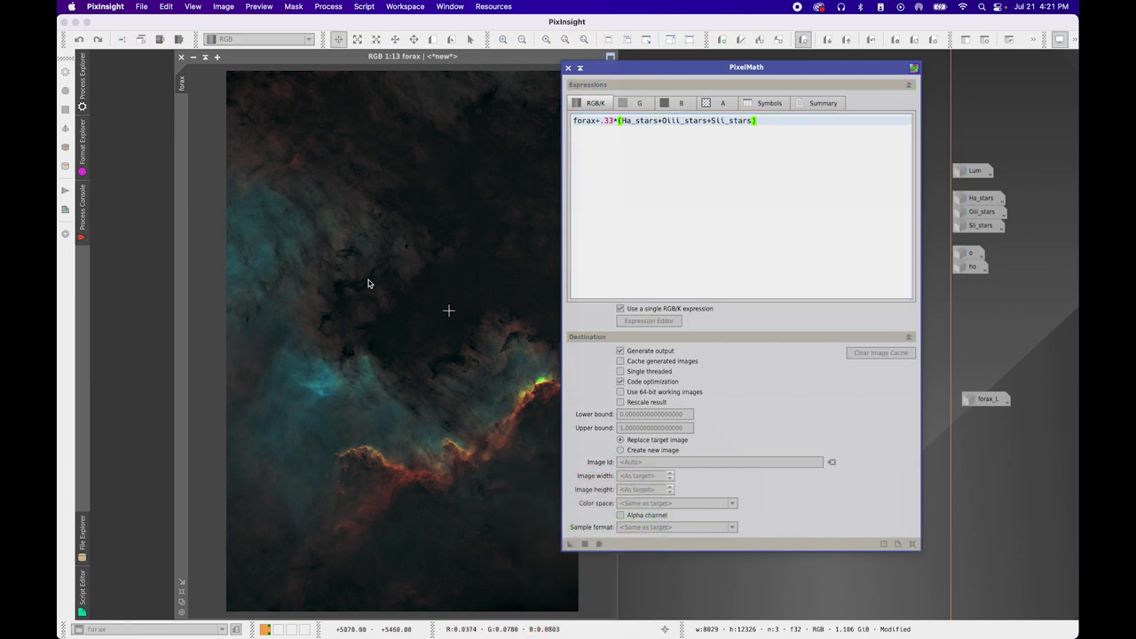
pyautogui.click(579, 67)
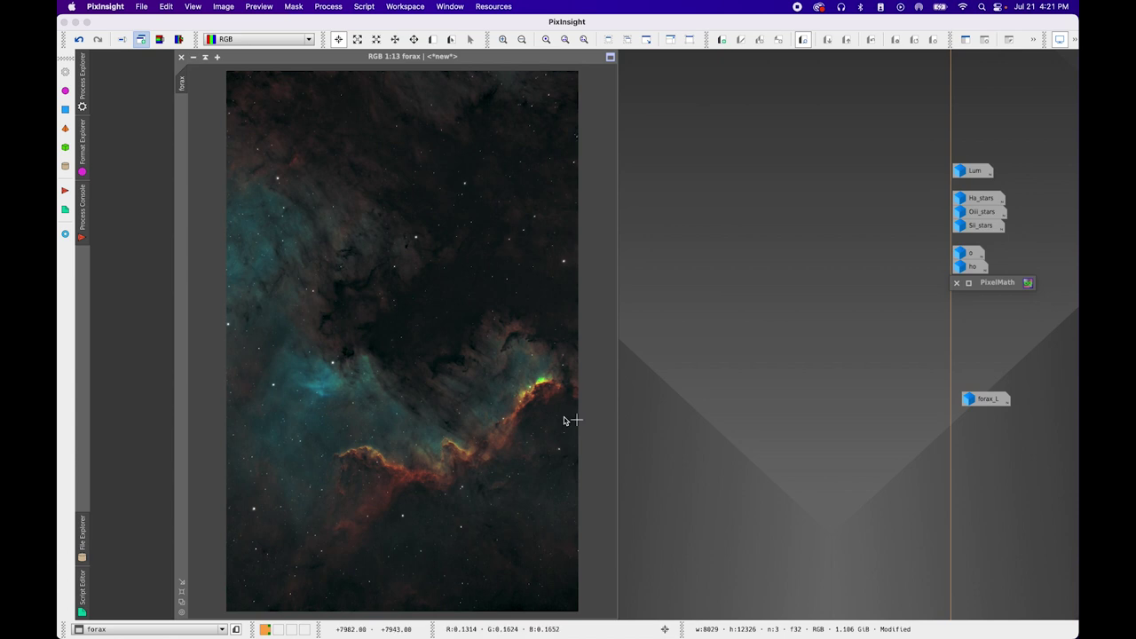
pyautogui.scroll(2, 530, 433)
pyautogui.scroll(-1, 529, 438)
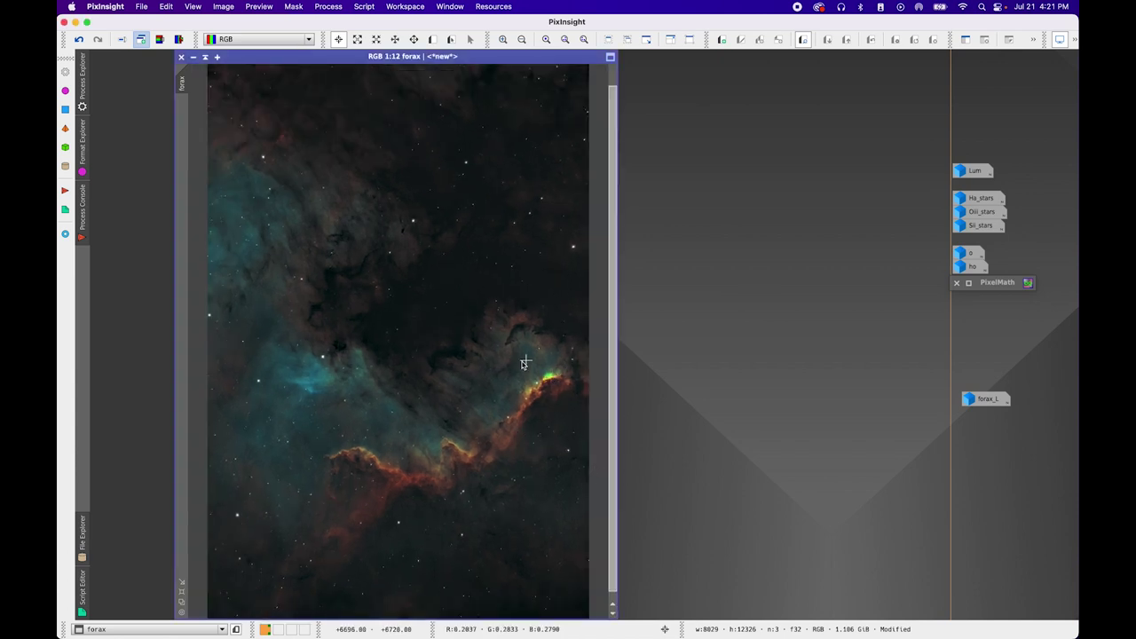
pyautogui.scroll(-2, 508, 455)
pyautogui.scroll(1, 508, 455)
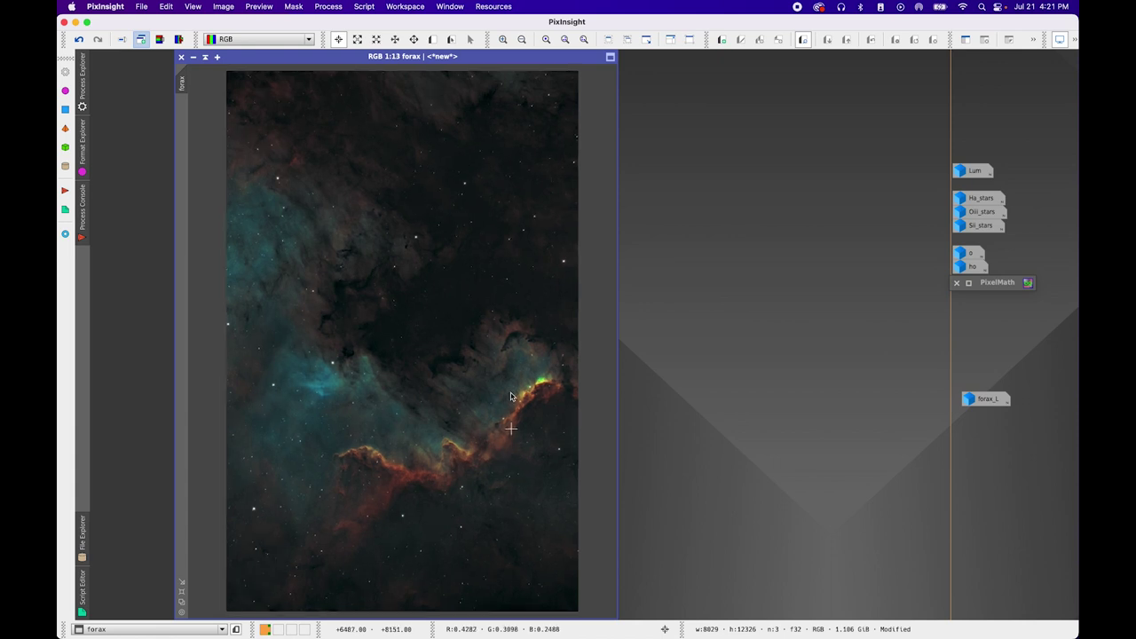